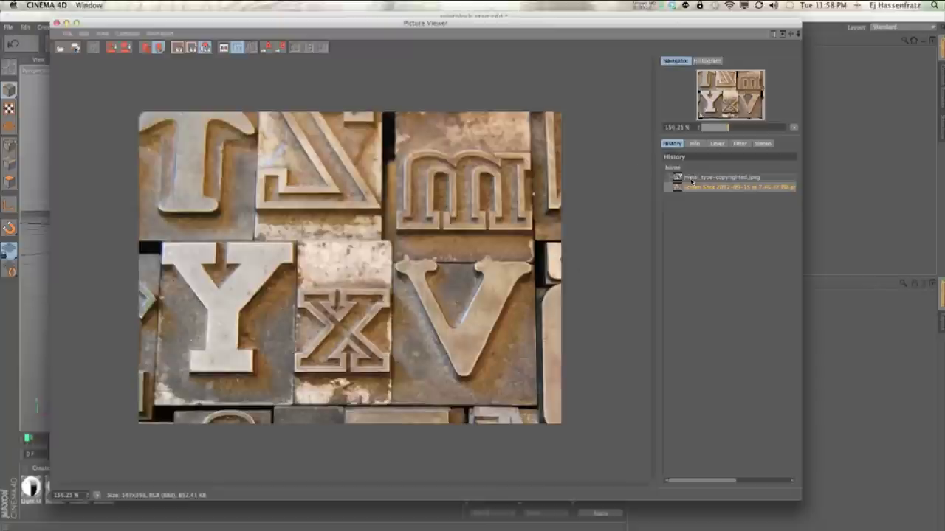
- Examine the black-and-white metal type reference photo in the Picture Viewer
click(692, 178)
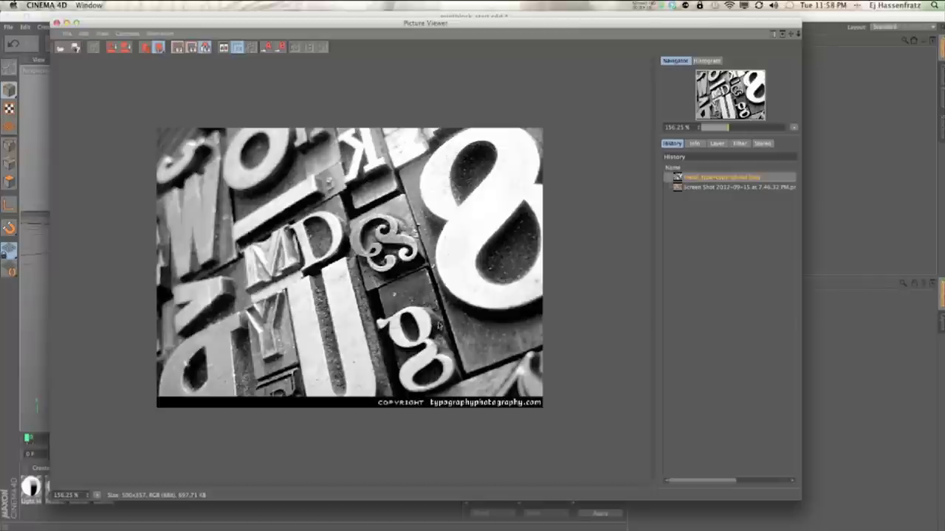
drag(287, 27, 256, 31)
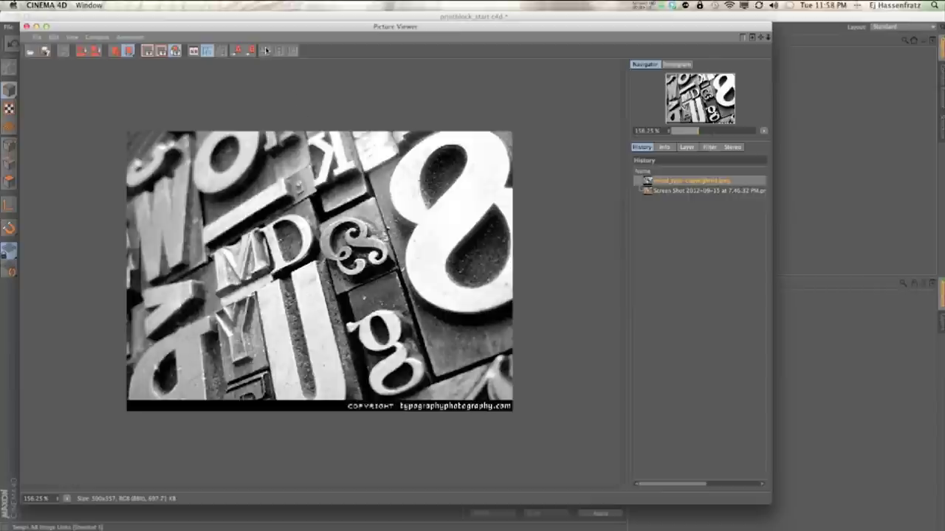
drag(266, 30, 280, 29)
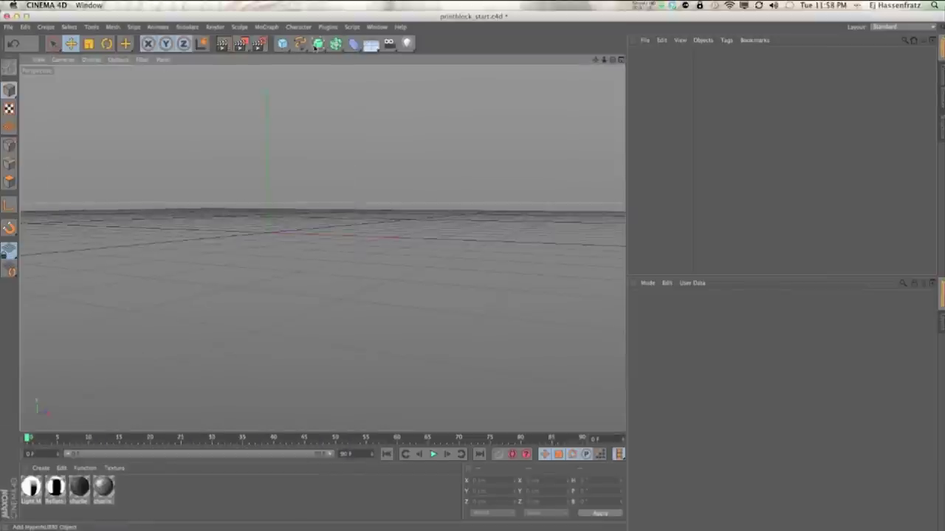
- Create a rectangle spline about 173 cm wide and 386 cm high and nest it under an Extrude NURBS
click(300, 44)
click(396, 111)
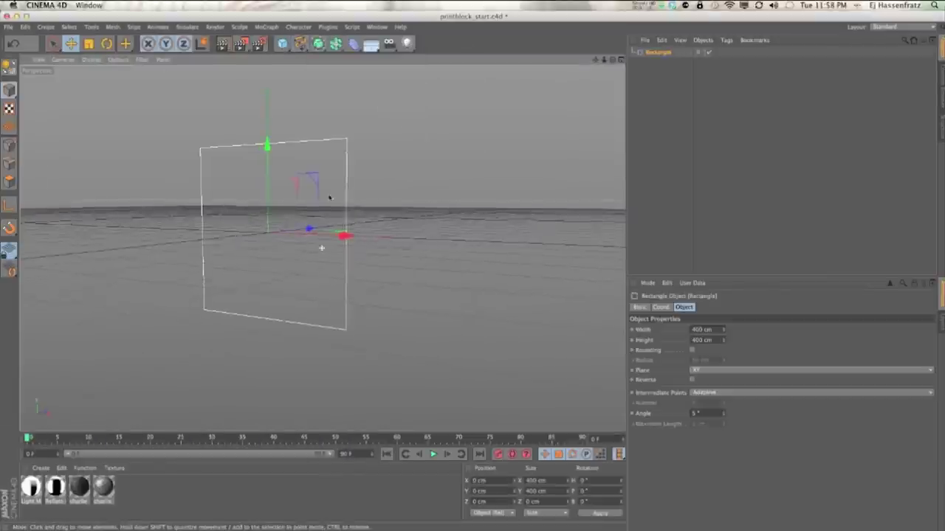
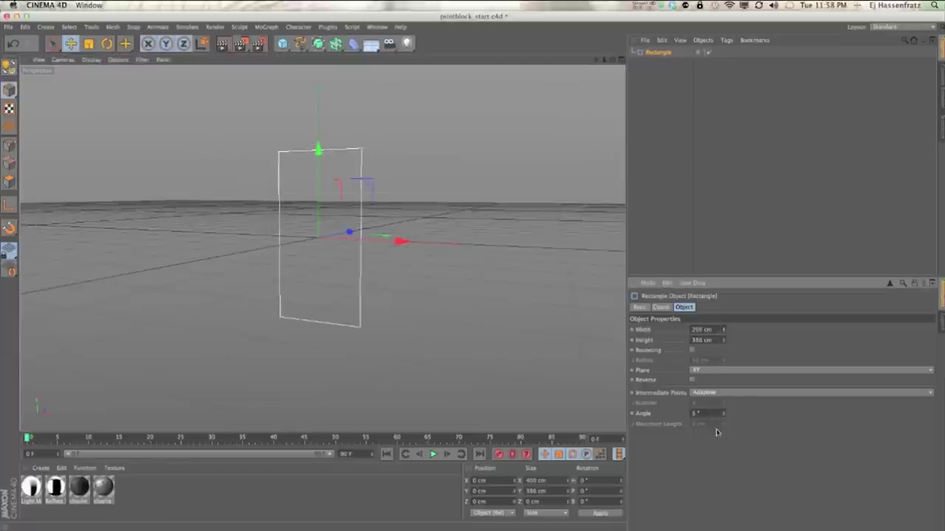
drag(317, 42, 405, 57)
drag(659, 62, 671, 55)
click(669, 53)
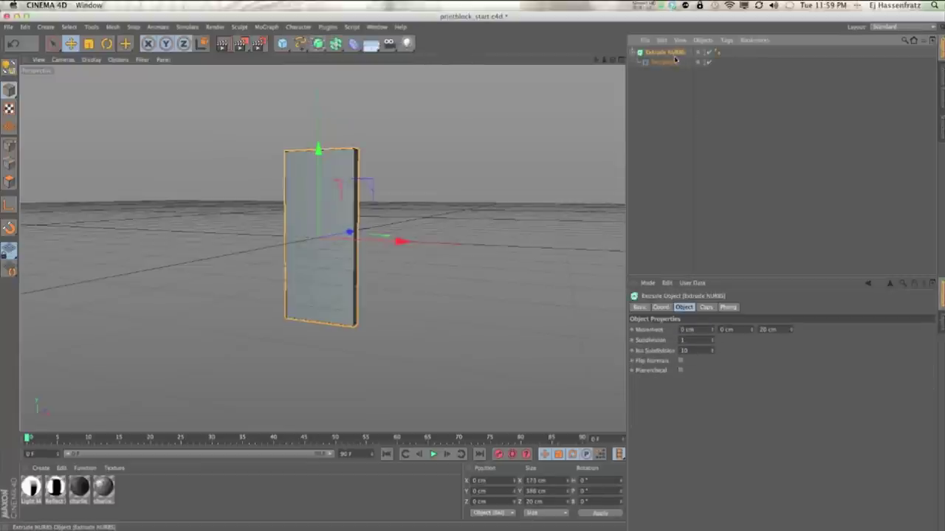
- Set the Extrude NURBS movement along Z to 216 cm to form a deep block
drag(792, 331, 787, 234)
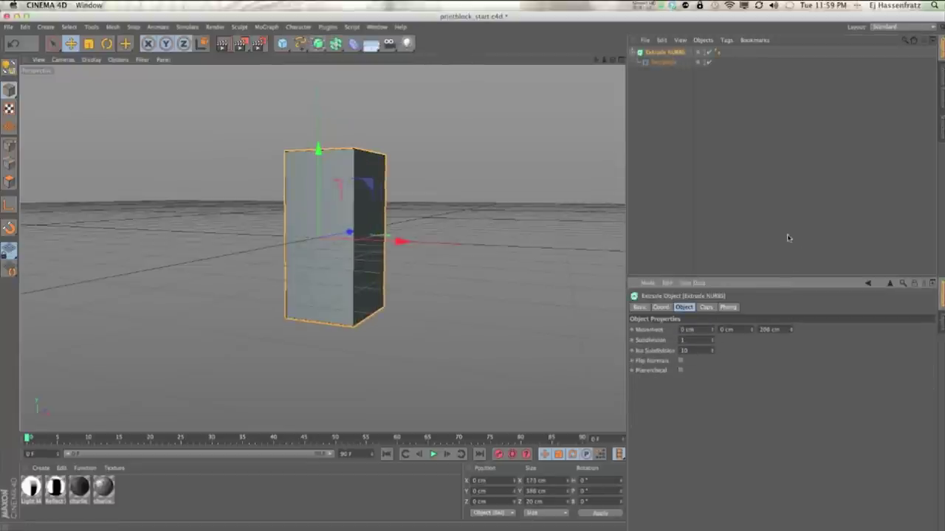
alt+drag(343, 296, 372, 309)
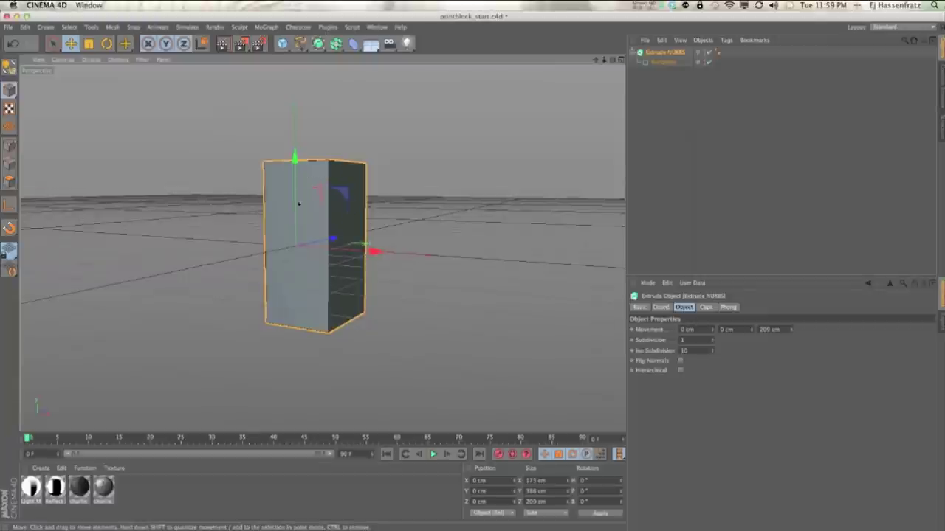
alt+drag(301, 283, 333, 280)
alt+middle_drag(333, 284, 344, 287)
alt+drag(343, 286, 314, 289)
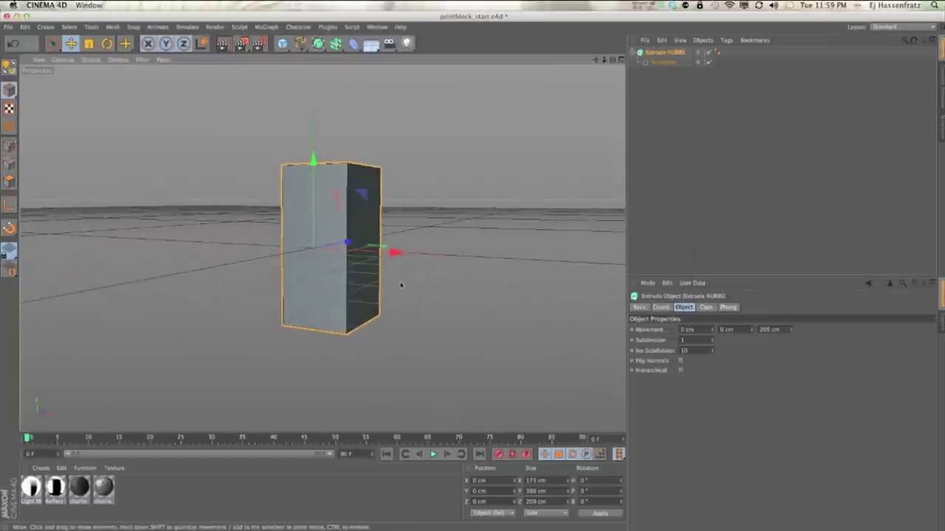
click(663, 63)
click(666, 54)
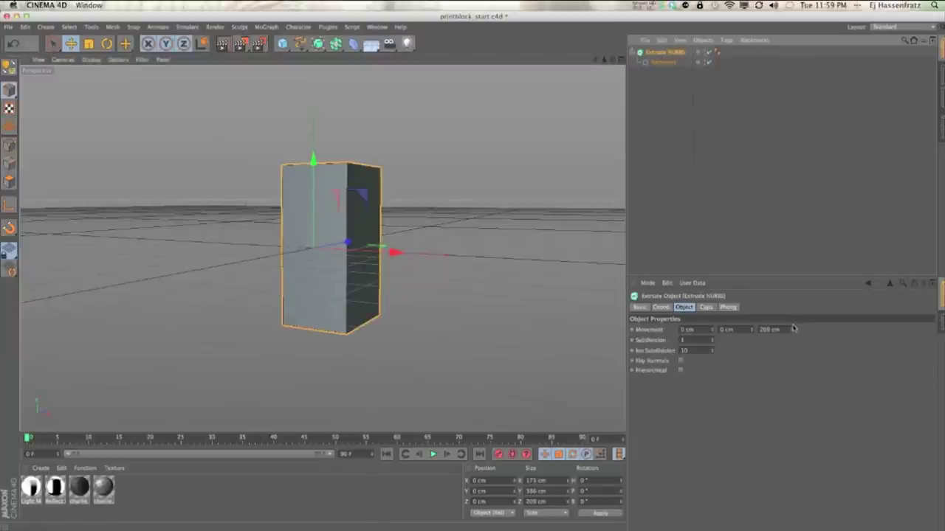
drag(791, 329, 791, 324)
click(671, 52)
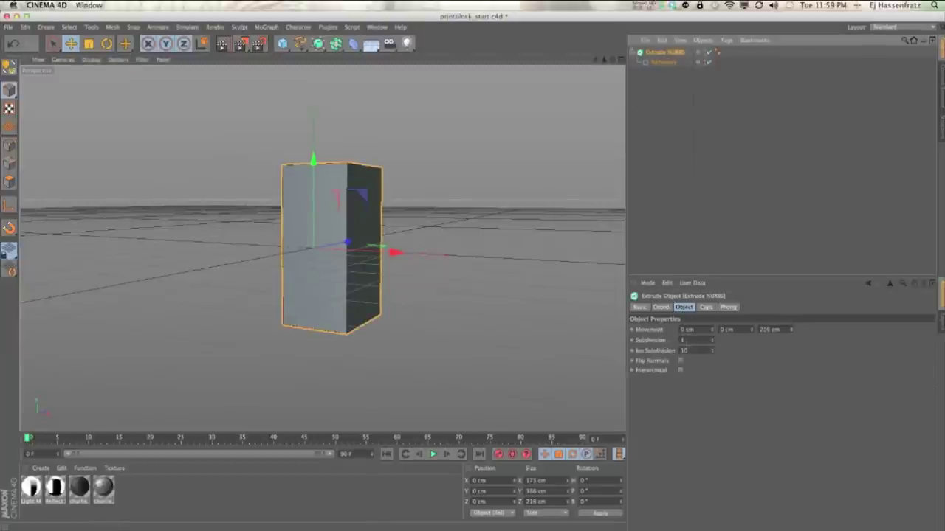
- Set the block's cap type to Quadrangles and enable Regular Grid
click(706, 307)
click(685, 450)
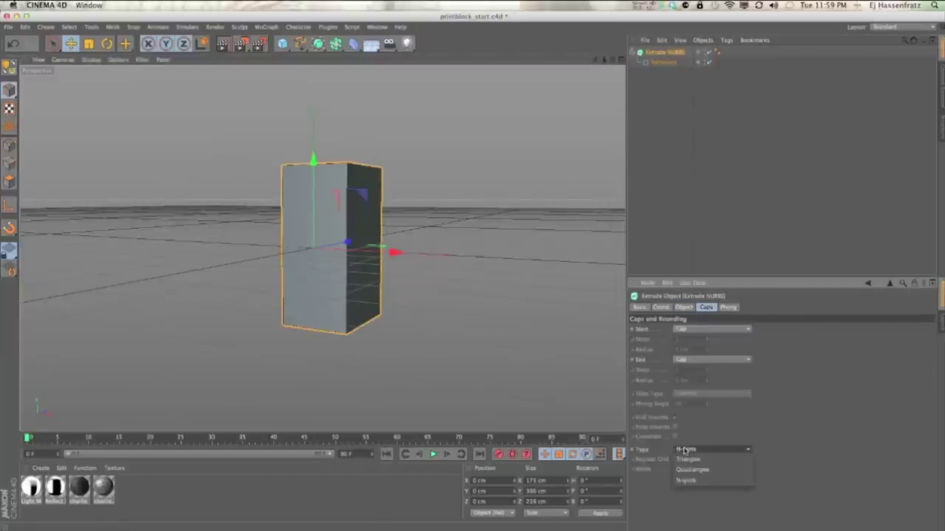
click(692, 470)
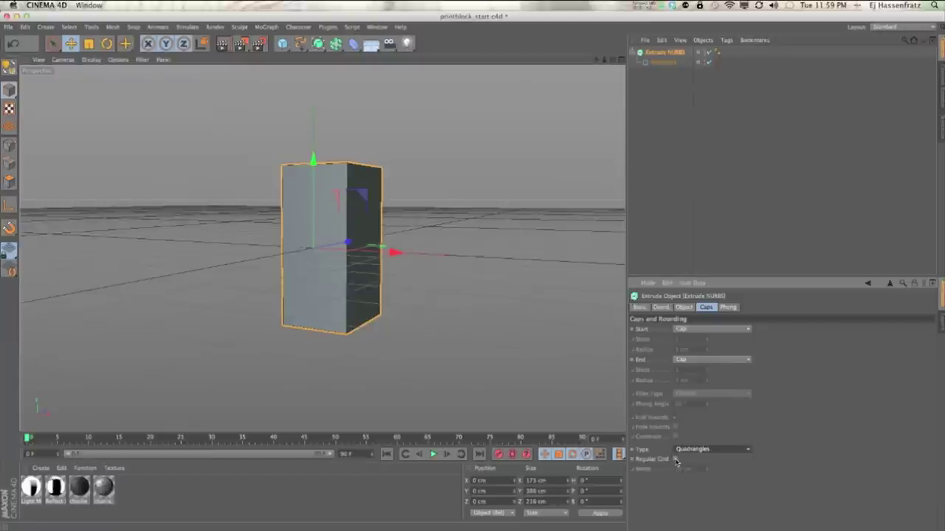
- Refine the cap's regular grid on the block to a width of 6 cm
click(709, 469)
click(709, 469)
alt+drag(352, 354, 369, 334)
click(706, 471)
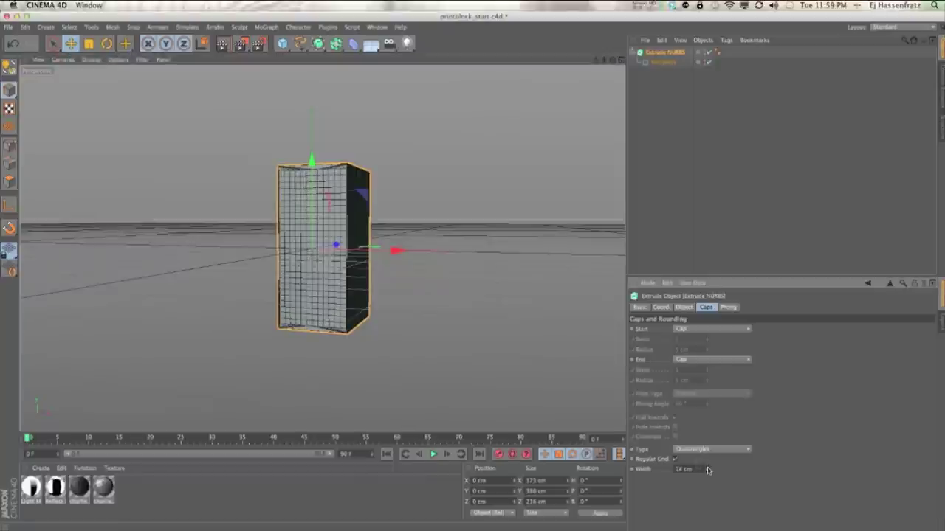
click(707, 473)
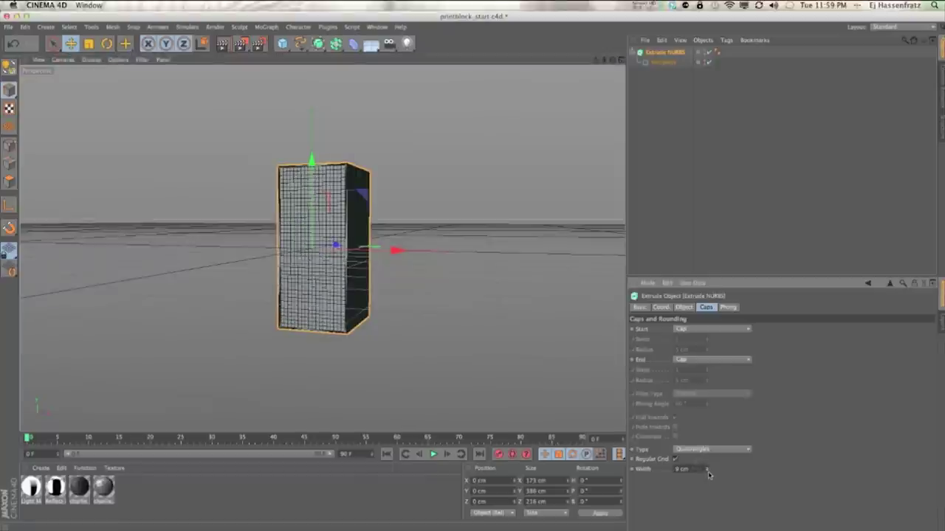
click(709, 469)
click(709, 469)
drag(708, 464, 707, 475)
click(707, 467)
click(706, 471)
alt+right_drag(304, 282, 333, 282)
alt+drag(333, 282, 332, 302)
drag(711, 474, 706, 470)
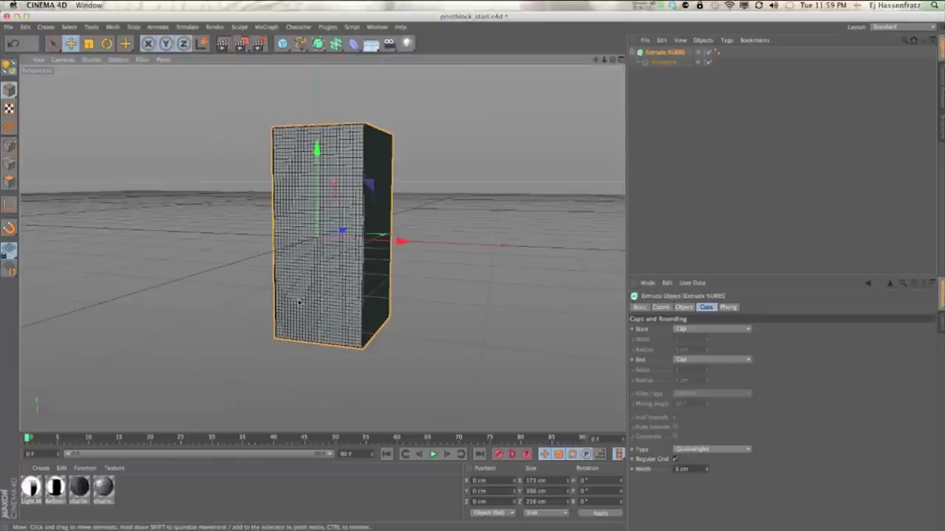
alt+drag(295, 303, 295, 309)
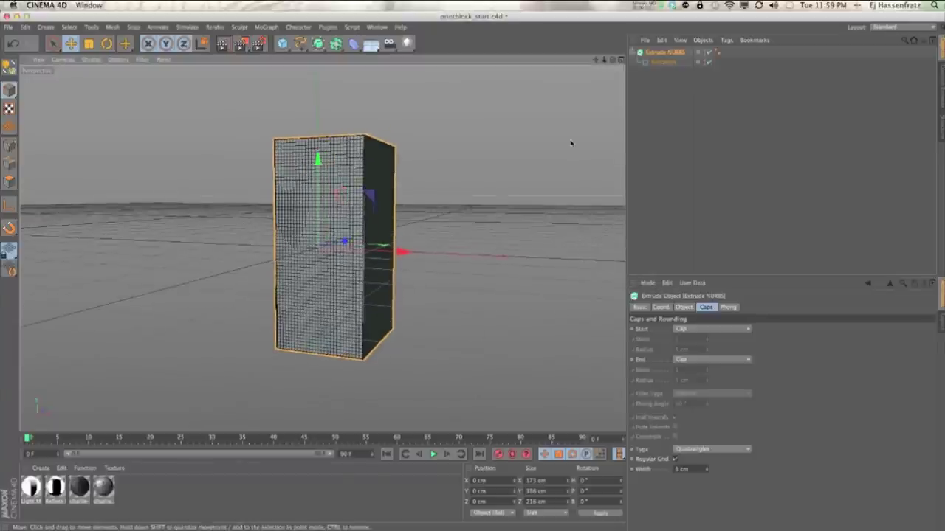
click(635, 57)
click(633, 52)
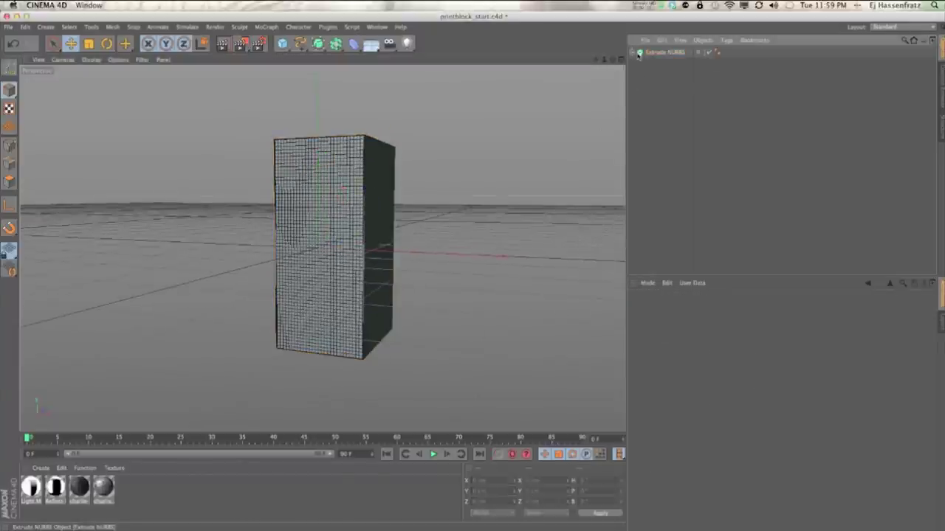
click(639, 53)
click(634, 53)
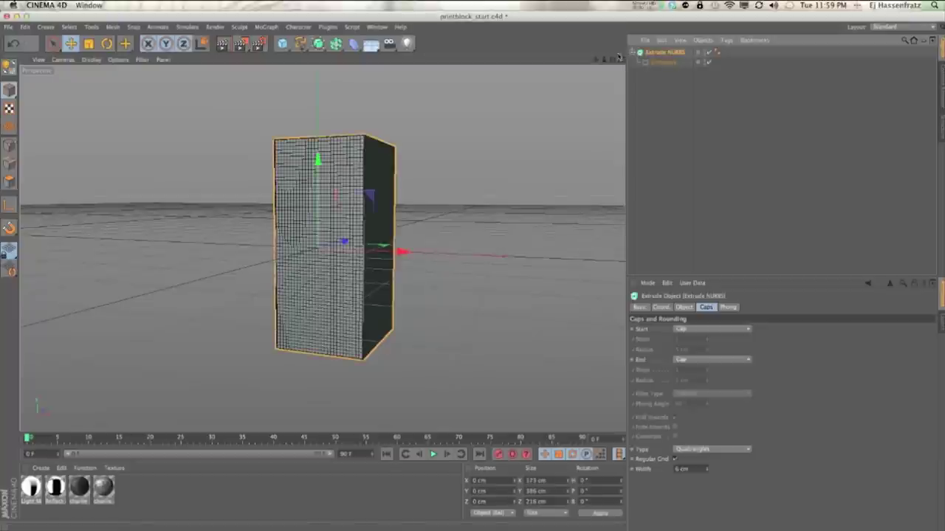
- Add a MoText object with the text "e" in the Rockwell font
click(265, 27)
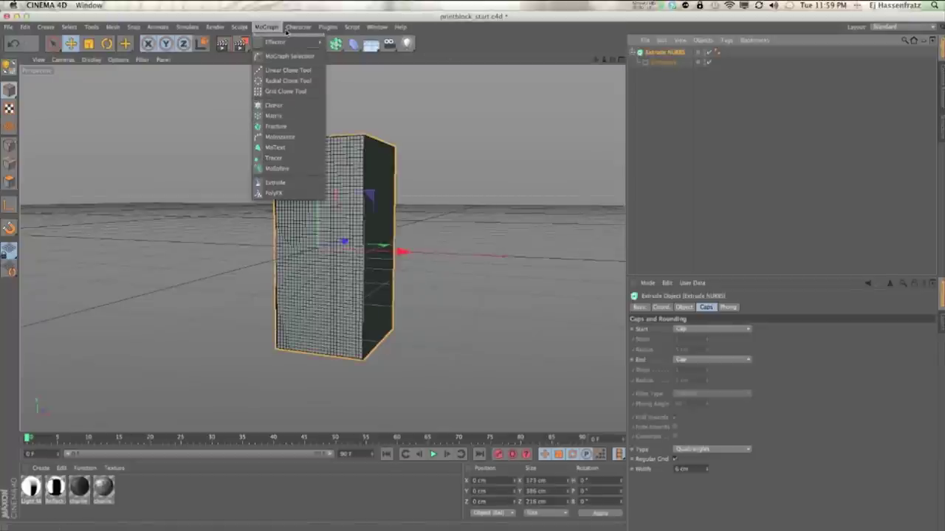
click(280, 148)
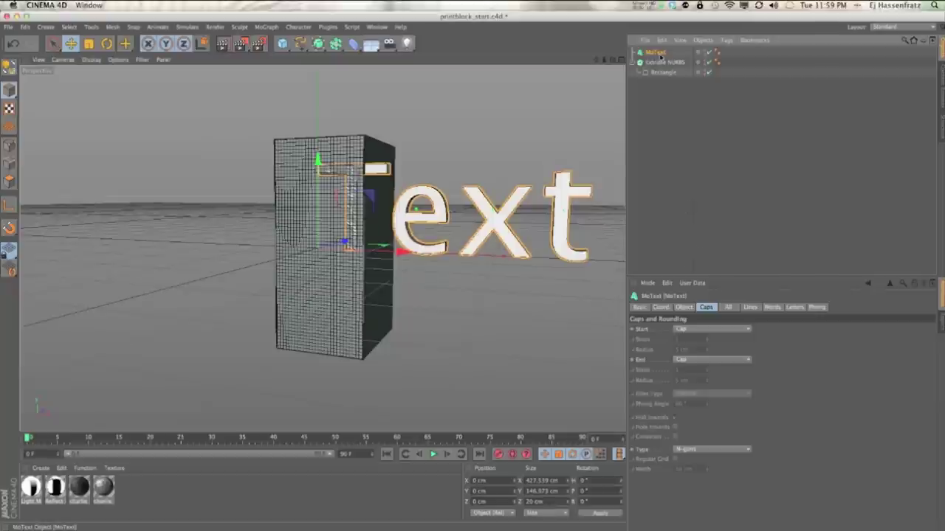
click(683, 307)
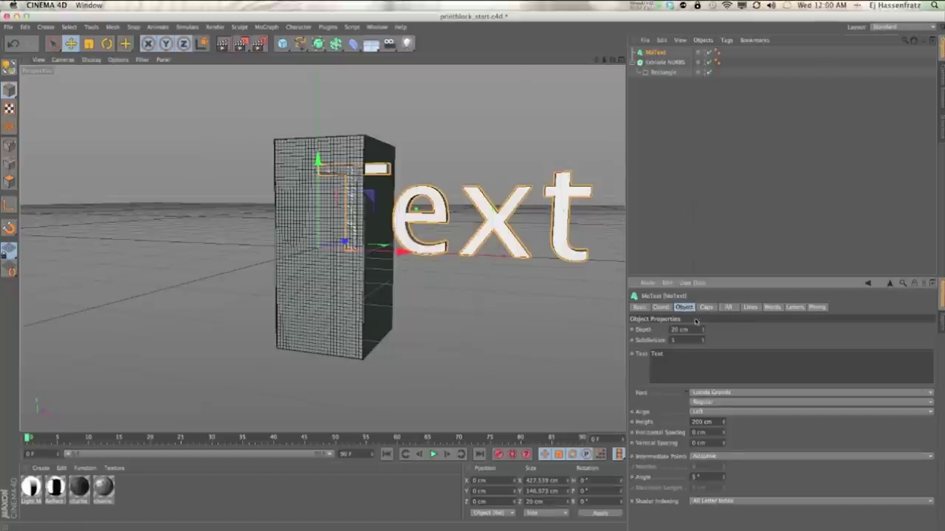
click(716, 397)
scroll(751, 418, up, 3)
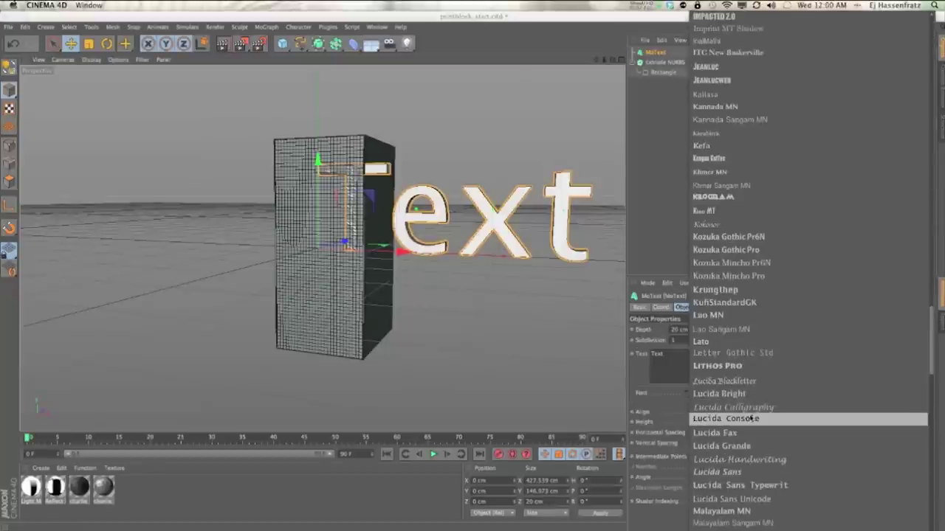
scroll(753, 418, up, 15)
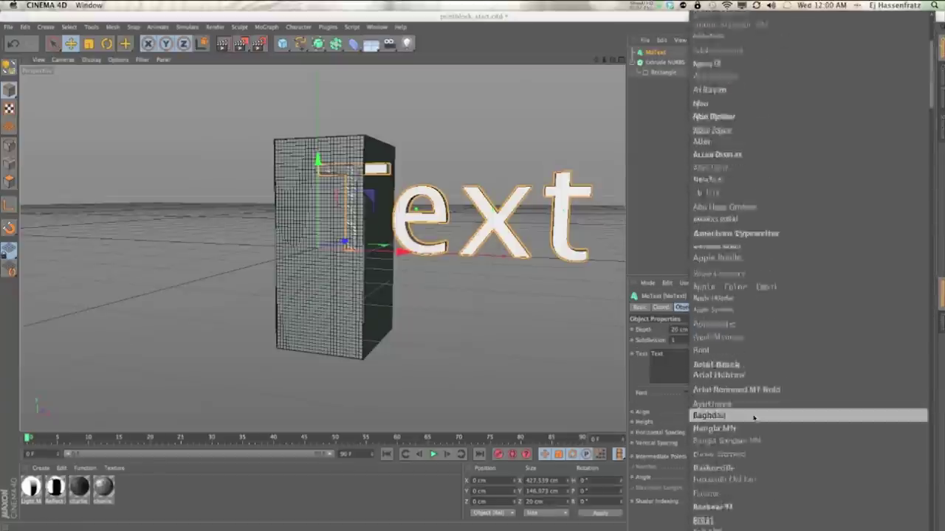
scroll(753, 418, down, 20)
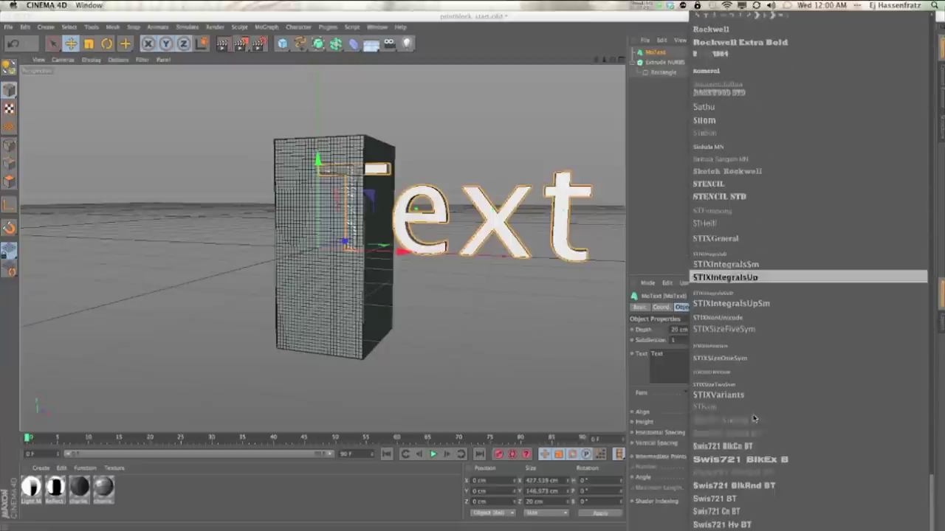
scroll(753, 417, up, 10)
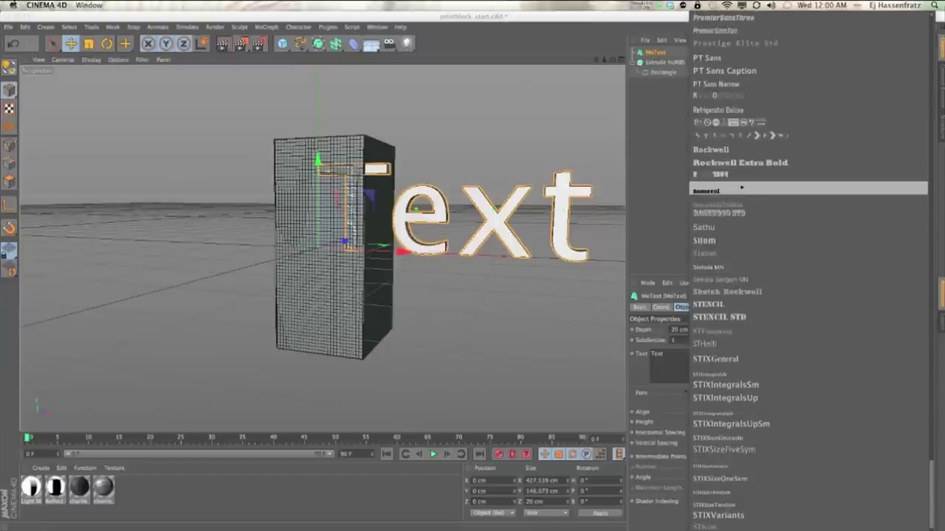
click(732, 161)
drag(683, 363, 597, 352)
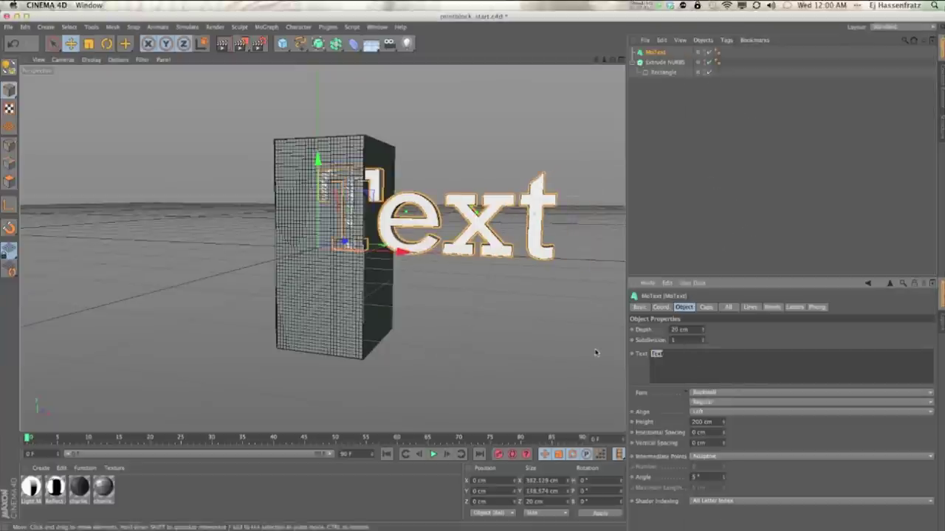
text(e)
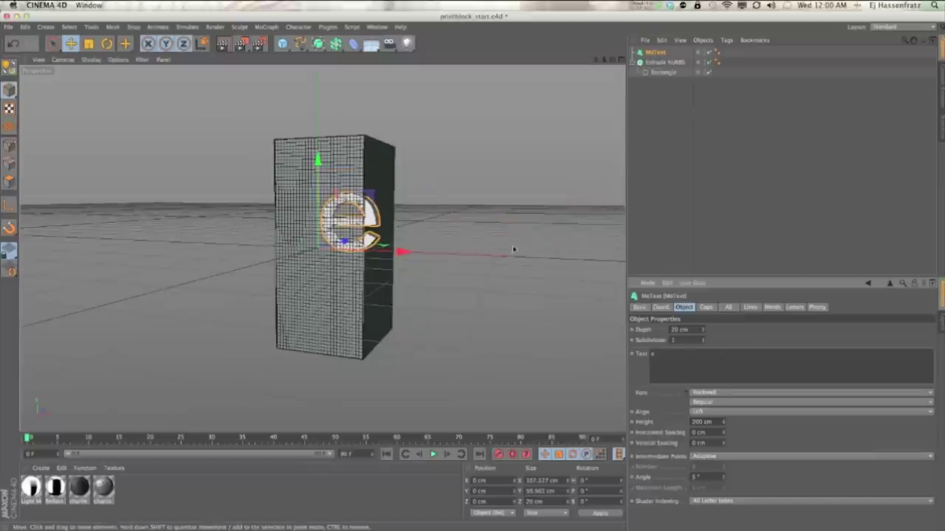
- Place the letter on the lower part of the block's front face and set its height to 299 cm
drag(377, 200, 332, 286)
drag(723, 423, 501, 390)
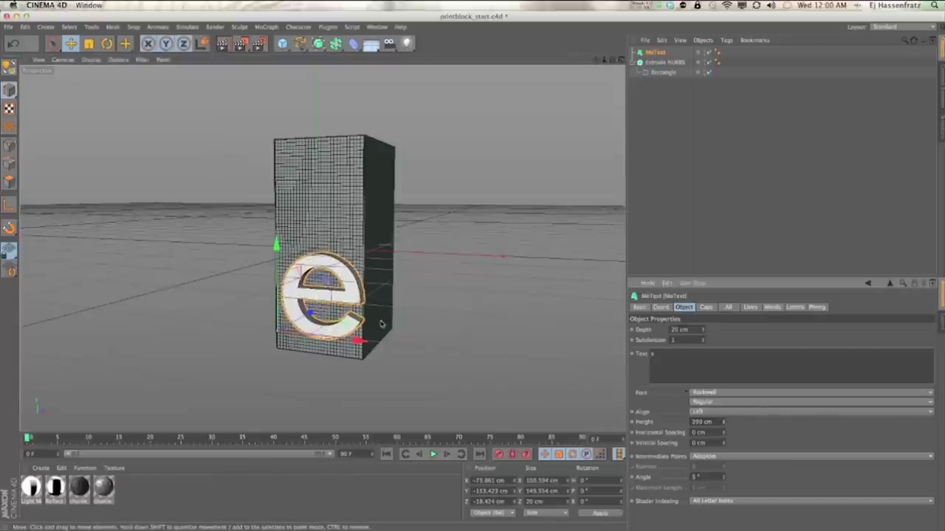
drag(327, 283, 235, 305)
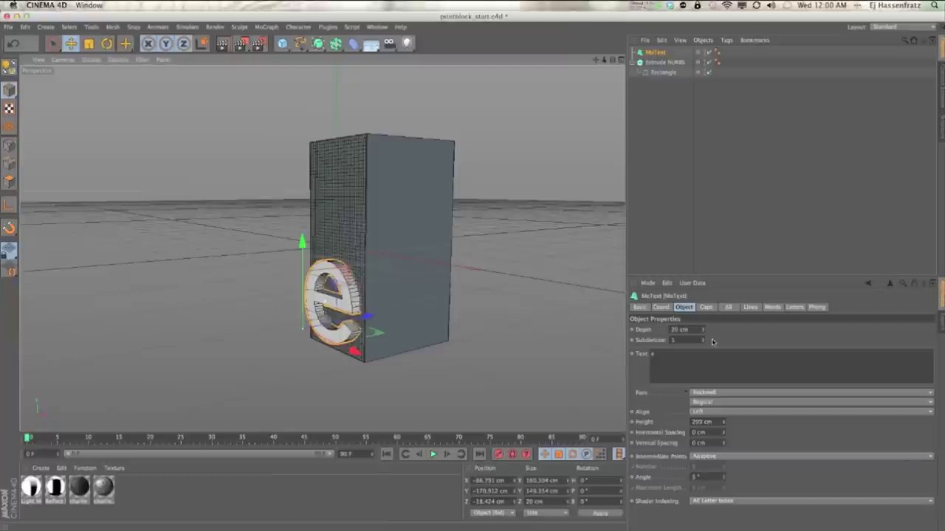
- Set the letter's depth to 34 cm so it stands out from the block's face
drag(702, 331, 702, 324)
alt+drag(372, 341, 420, 334)
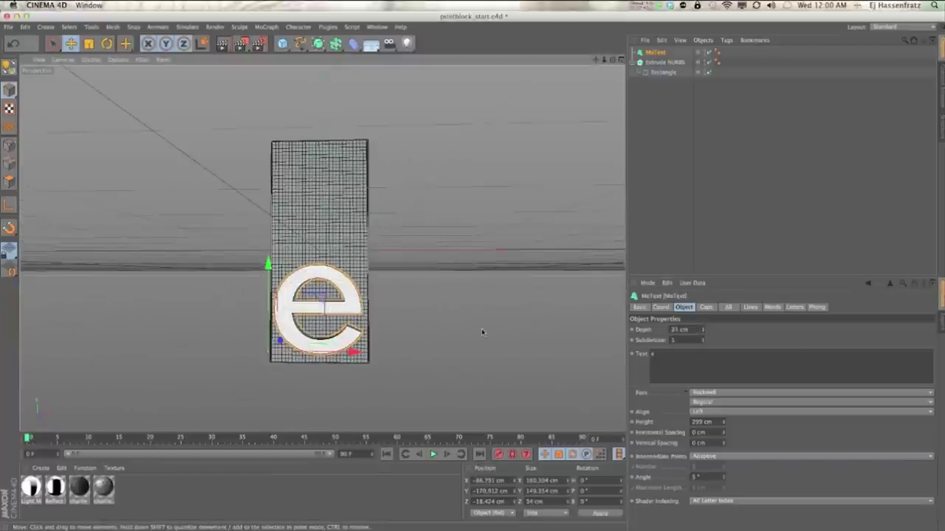
alt+drag(516, 329, 434, 346)
alt+right_drag(376, 310, 502, 308)
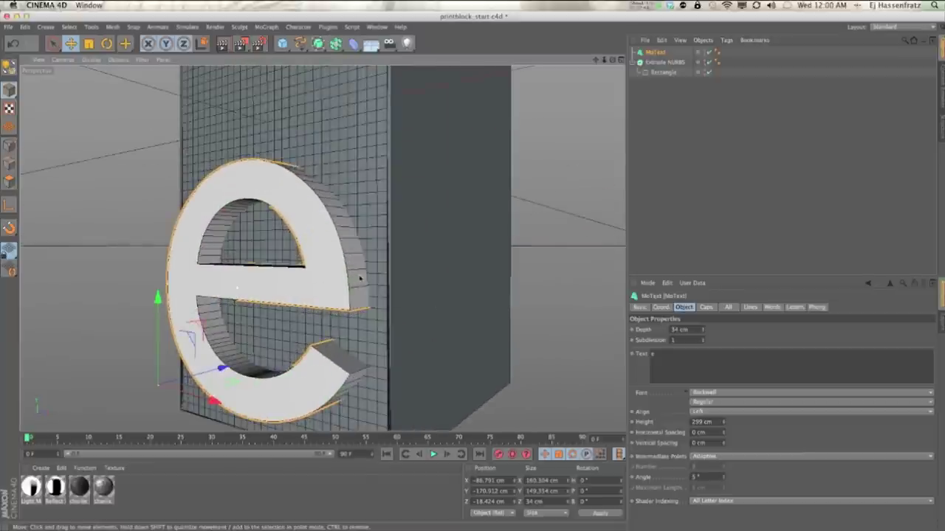
alt+drag(355, 287, 369, 288)
- Reopen the Picture Viewer and study how the letters meet their blocks in both reference photos
key(shift+F6)
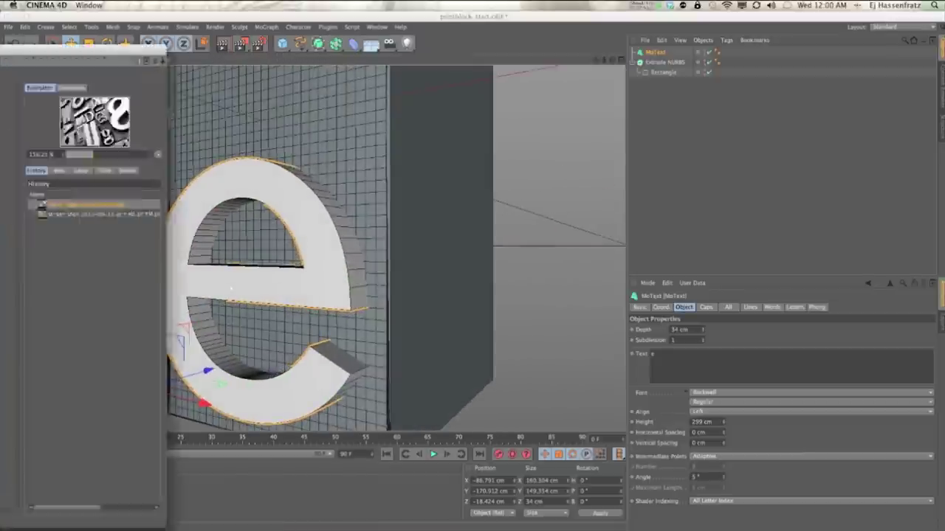
drag(44, 47, 286, 38)
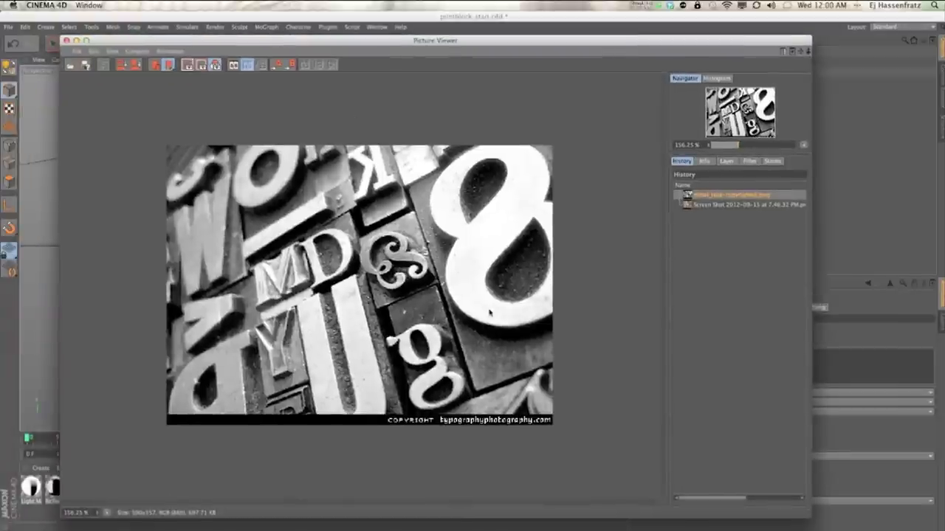
click(691, 206)
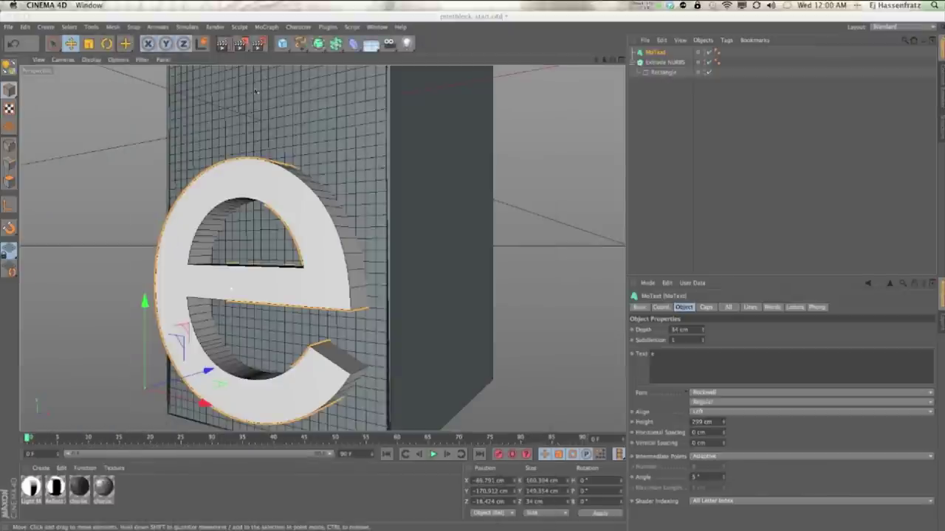
- Inspect the block's front face with the letter hidden, then show the letter again and view it from several angles
click(456, 251)
scroll(456, 251, down, 5)
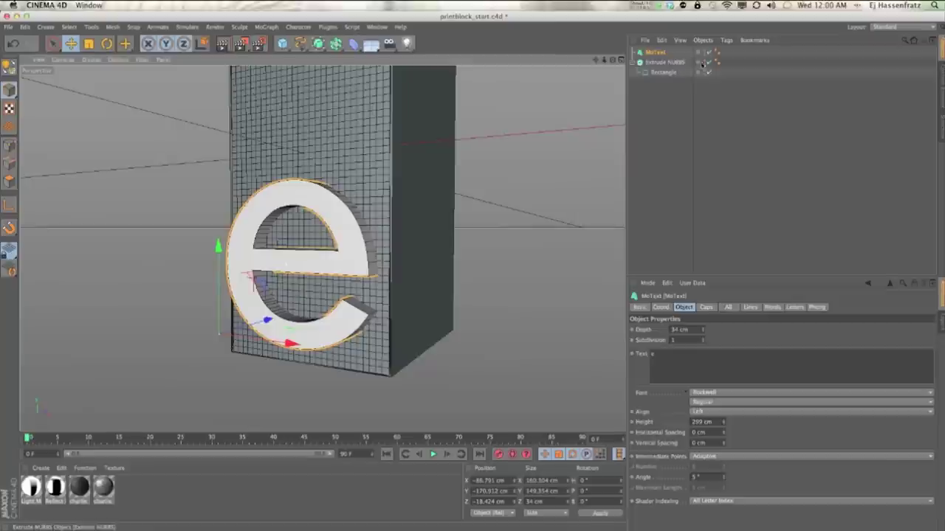
click(709, 53)
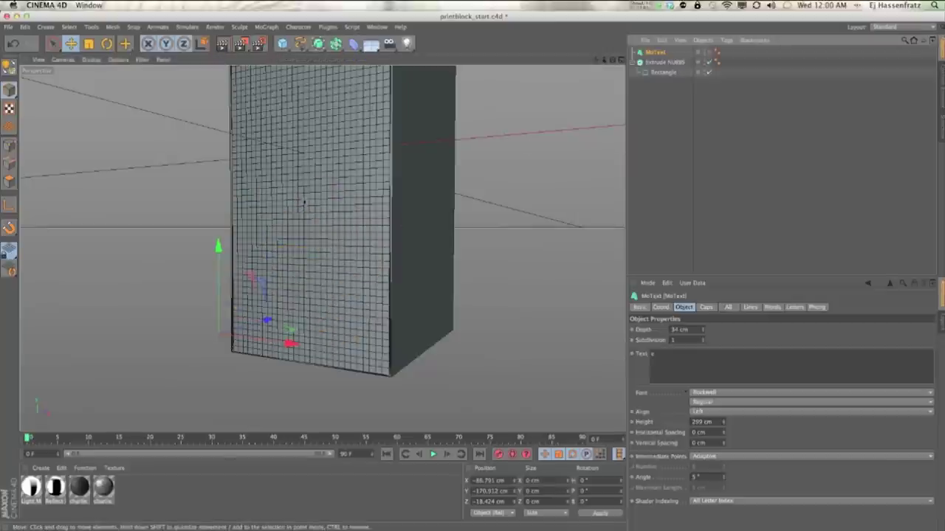
mouse_move(327, 288)
alt+mouse_down()
mouse_move(323, 273)
mouse_move(313, 296)
alt+mouse_up()
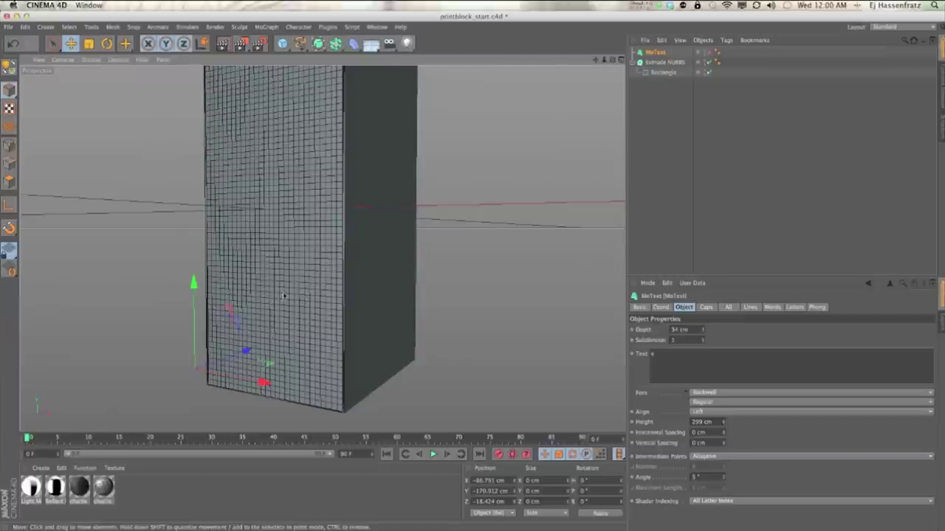
click(708, 52)
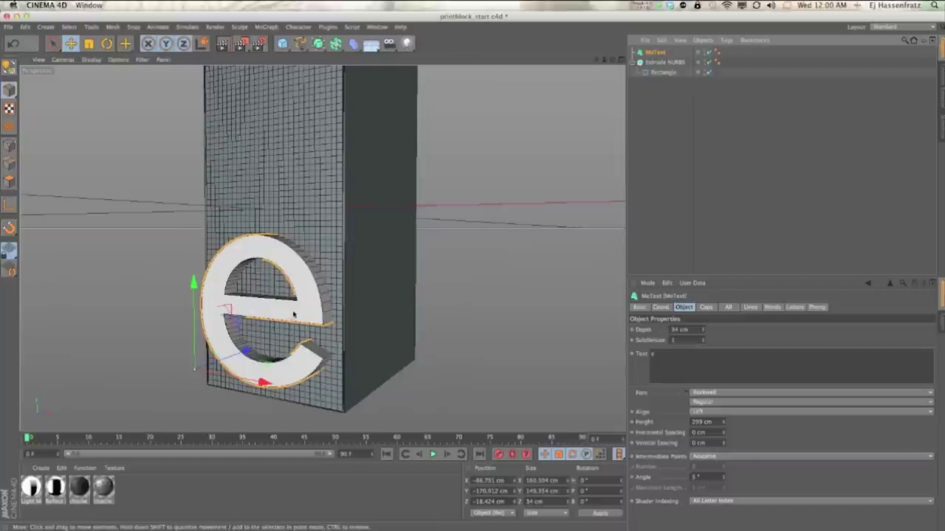
alt+drag(296, 316, 312, 316)
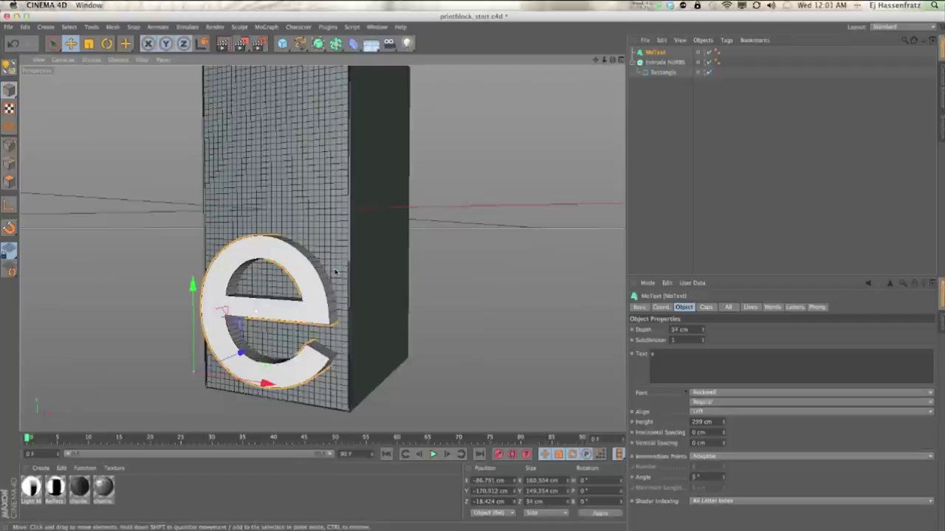
alt+drag(335, 272, 306, 277)
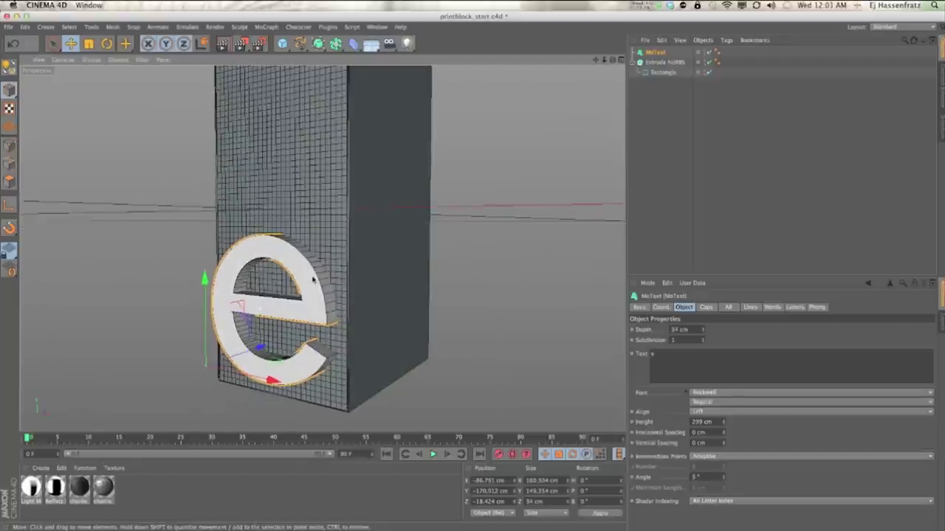
- Try the letter "j" in the middle of the block's face, then change the text back to "e" near the lower end
click(653, 354)
key(super+a)
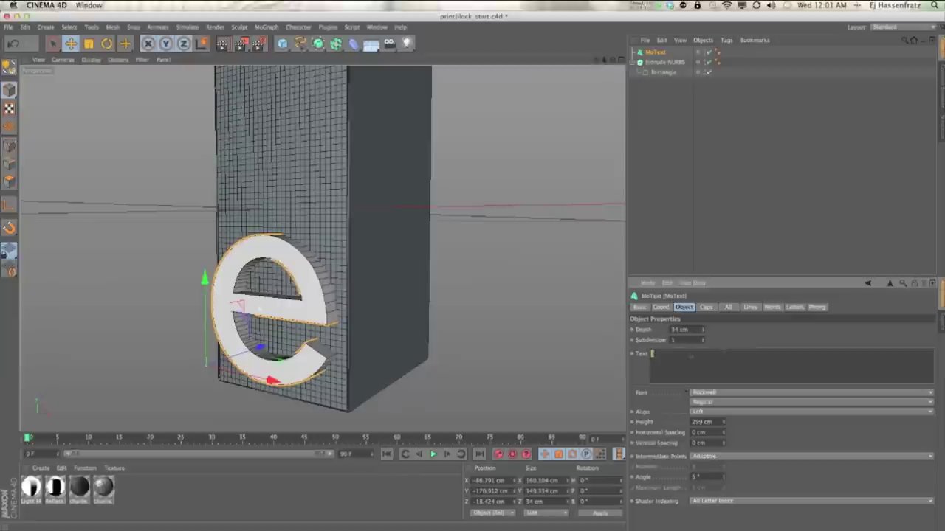
text(j)
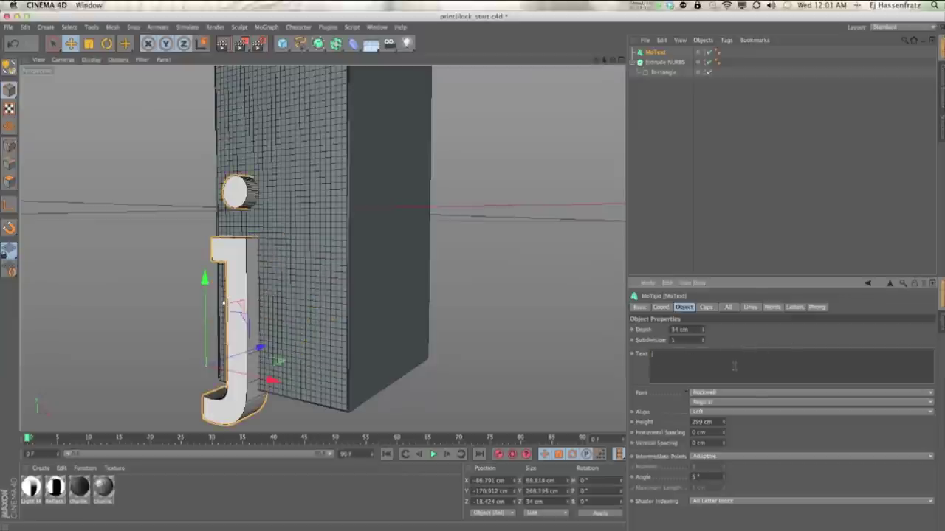
drag(249, 319, 281, 267)
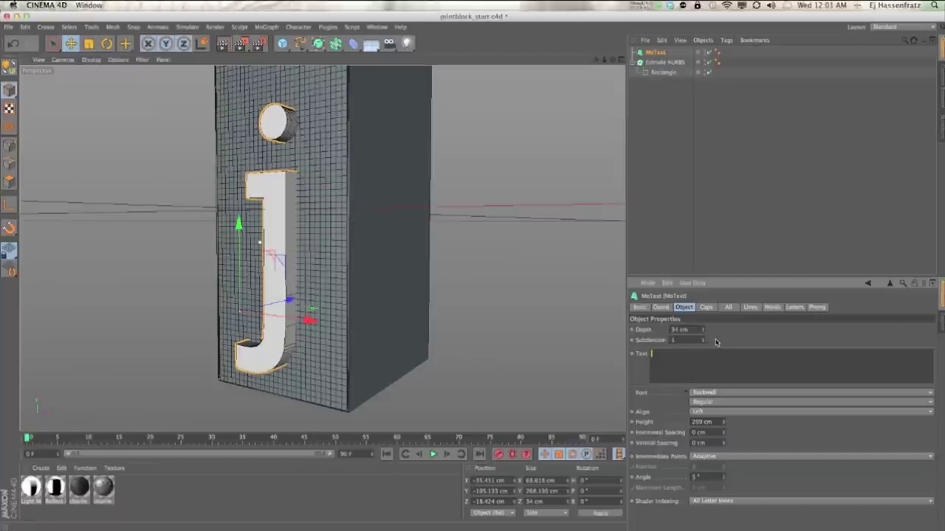
text(r)
key(BackSpace)
text(e)
alt+drag(415, 291, 248, 333)
alt+drag(274, 367, 214, 366)
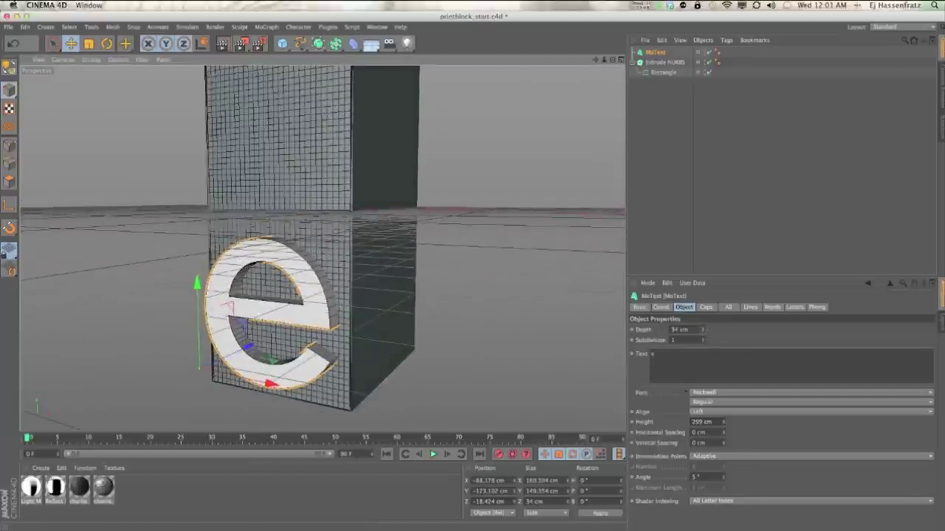
- Set the letter's height to 267 cm and shift it so it sits within the lower part of the block's front face
drag(724, 422, 725, 442)
alt+drag(295, 345, 355, 346)
drag(206, 333, 218, 331)
alt+middle_drag(251, 334, 288, 320)
alt+drag(290, 318, 298, 330)
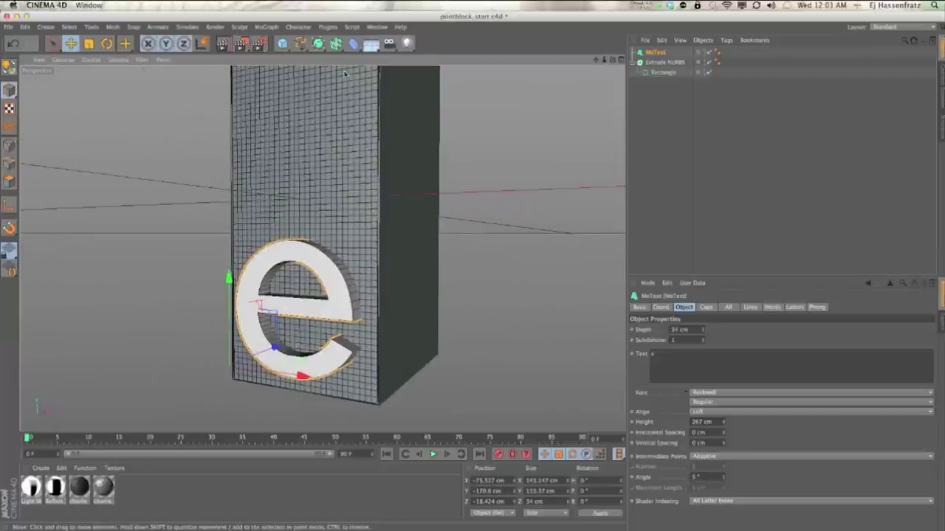
- Add a Collision deformer and place it below the block's Extrude NURBS in the object hierarchy
click(353, 43)
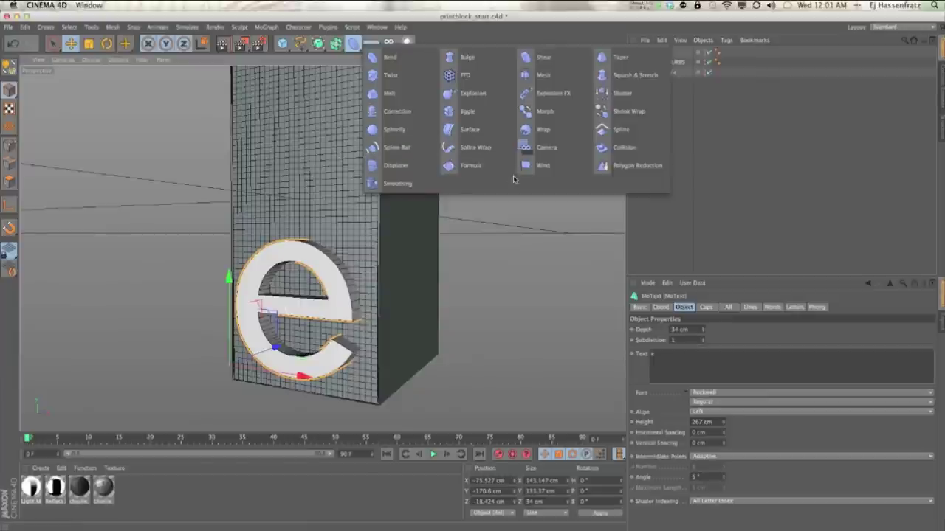
click(607, 152)
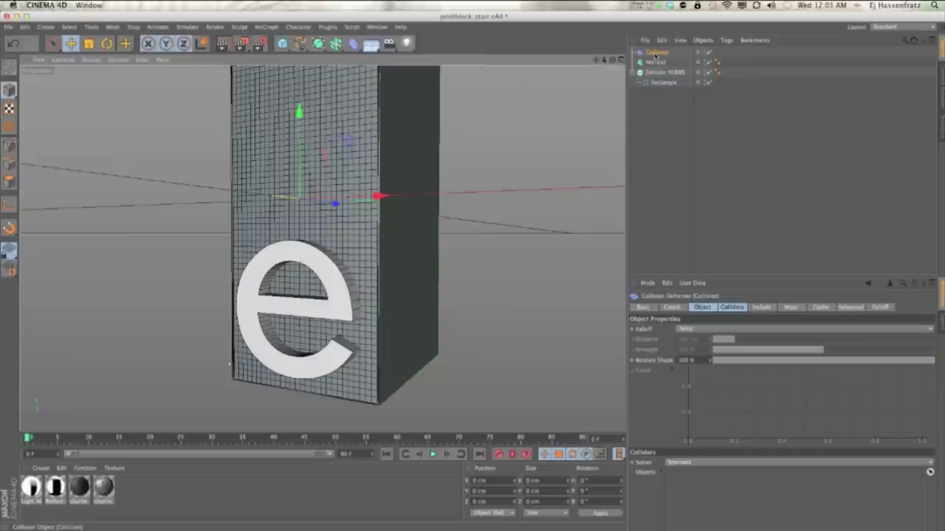
click(660, 62)
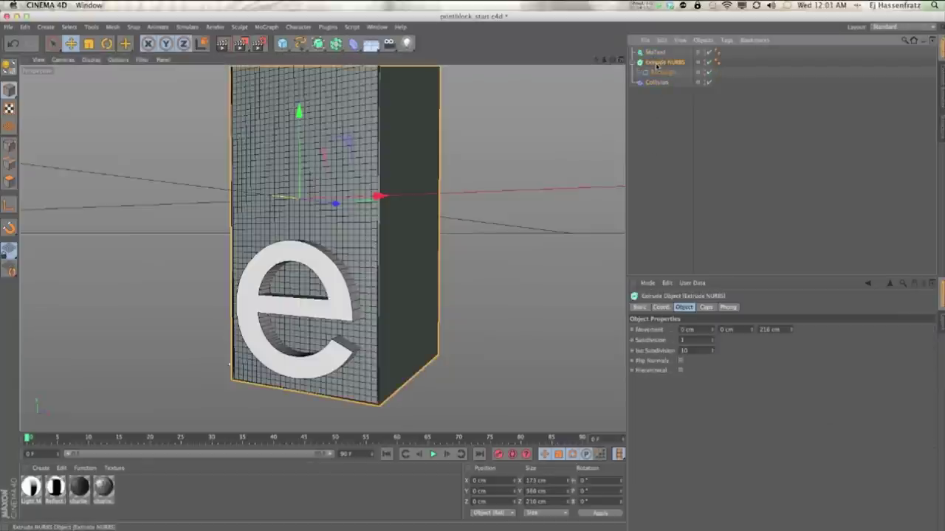
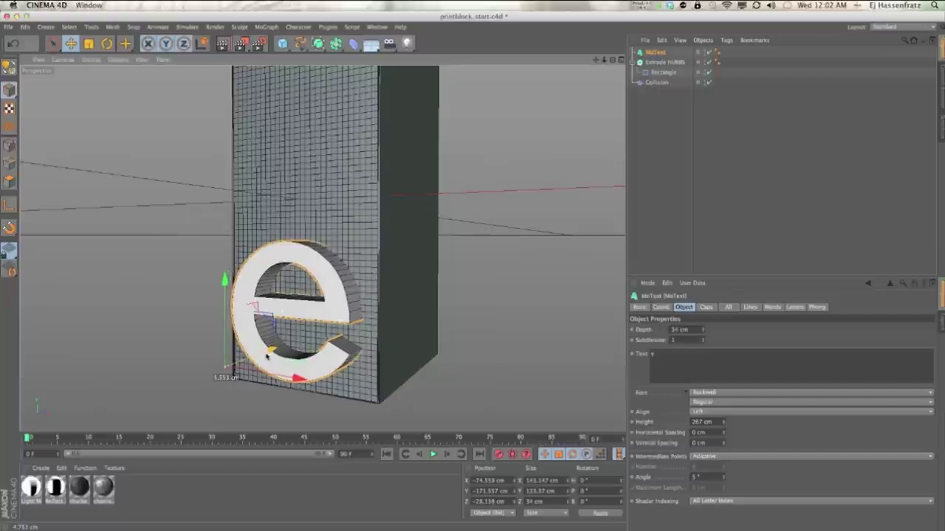
alt+drag(318, 303, 492, 233)
click(654, 63)
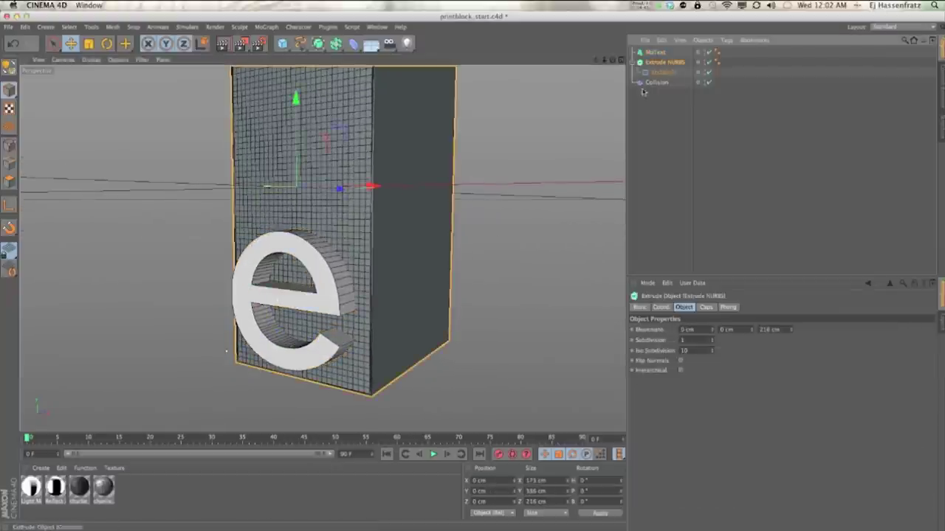
click(653, 83)
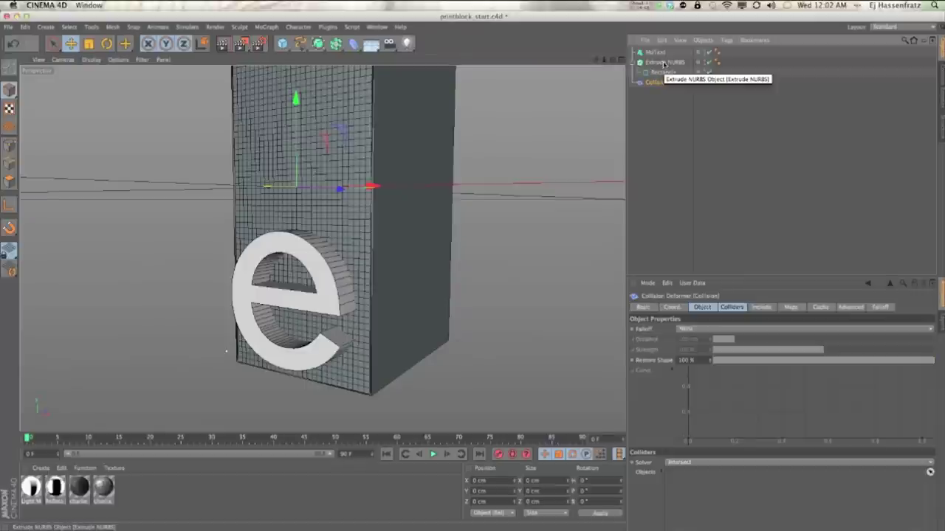
click(359, 252)
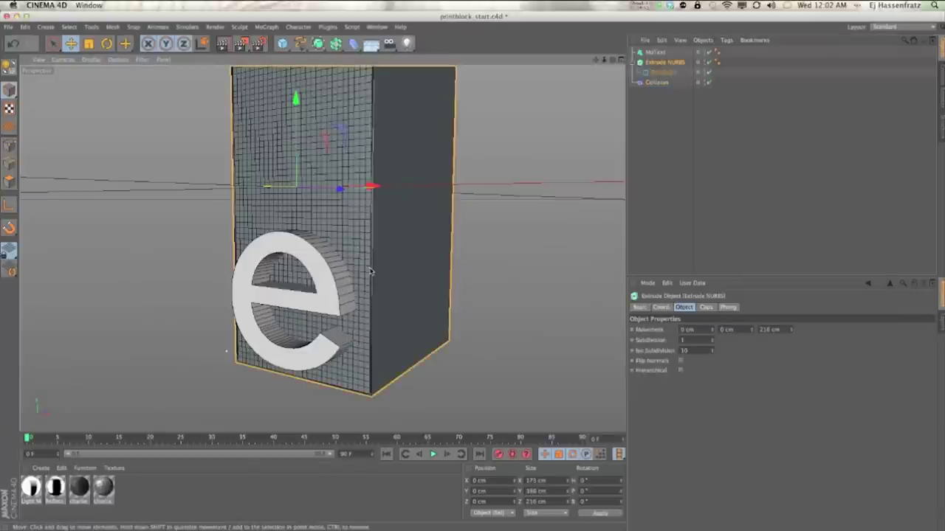
click(330, 297)
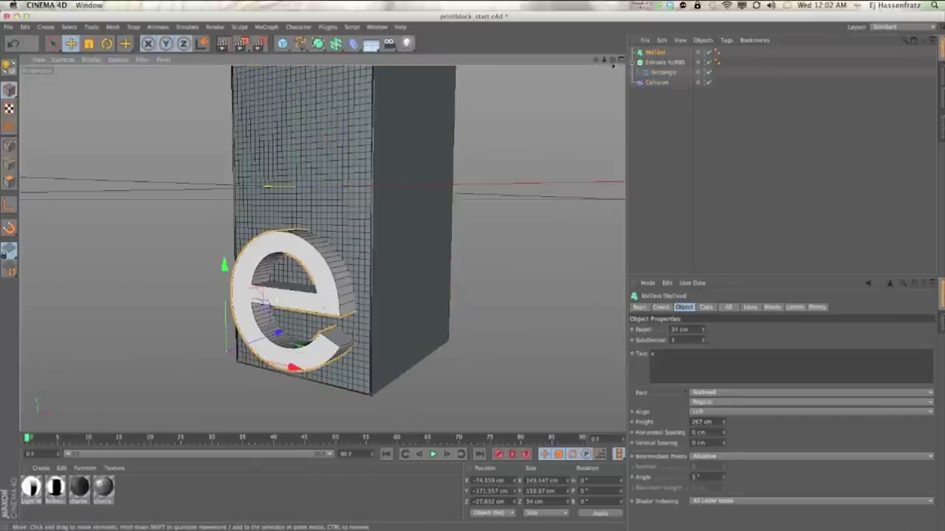
click(660, 74)
- Group the block's Extrude NURBS under a null and place the Collision deformer inside that null above it
click(663, 63)
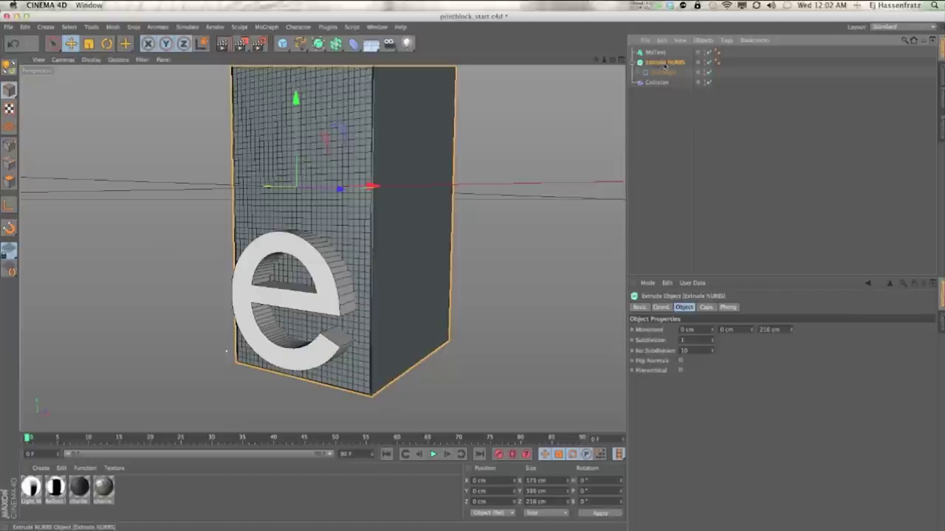
drag(660, 83, 658, 65)
right_click(663, 65)
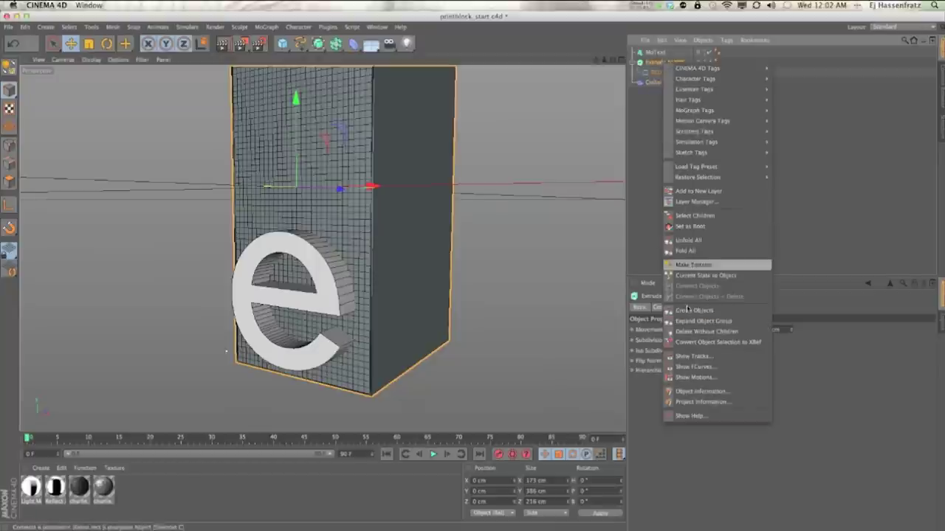
click(688, 311)
click(632, 62)
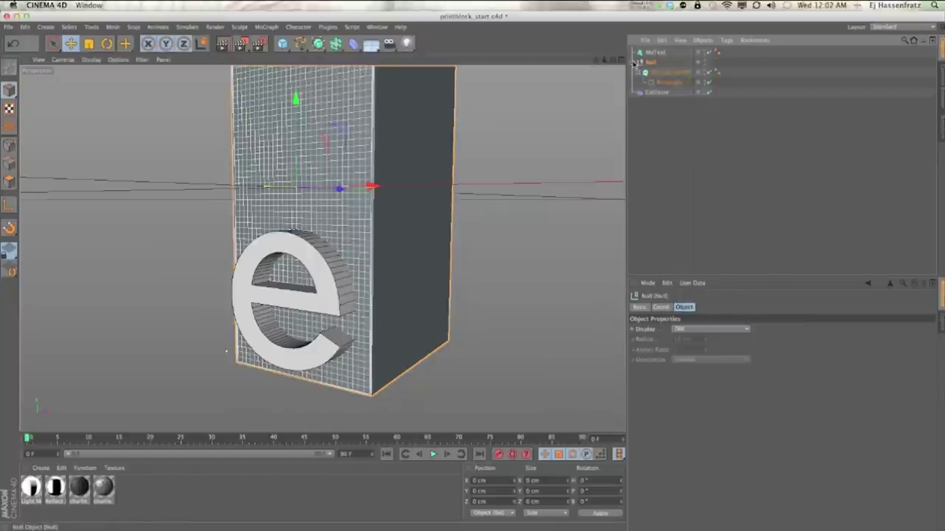
drag(656, 96, 654, 68)
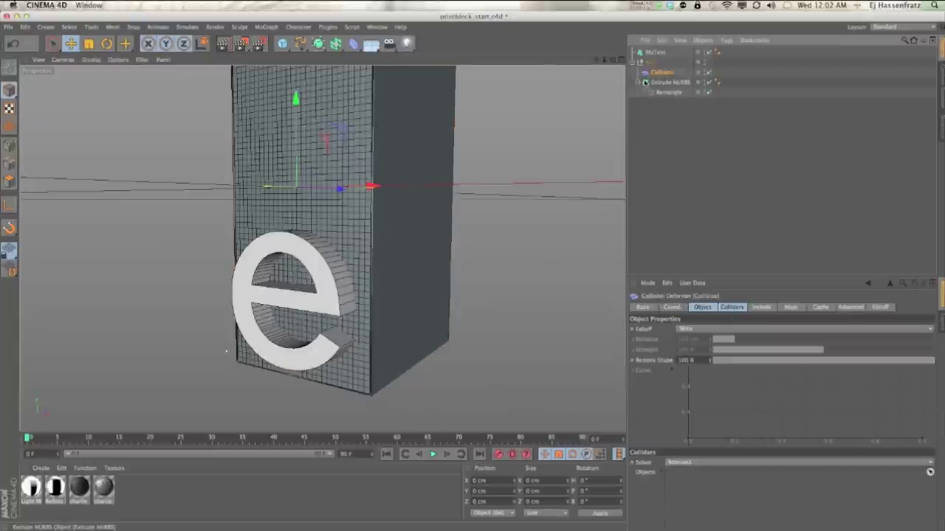
click(638, 82)
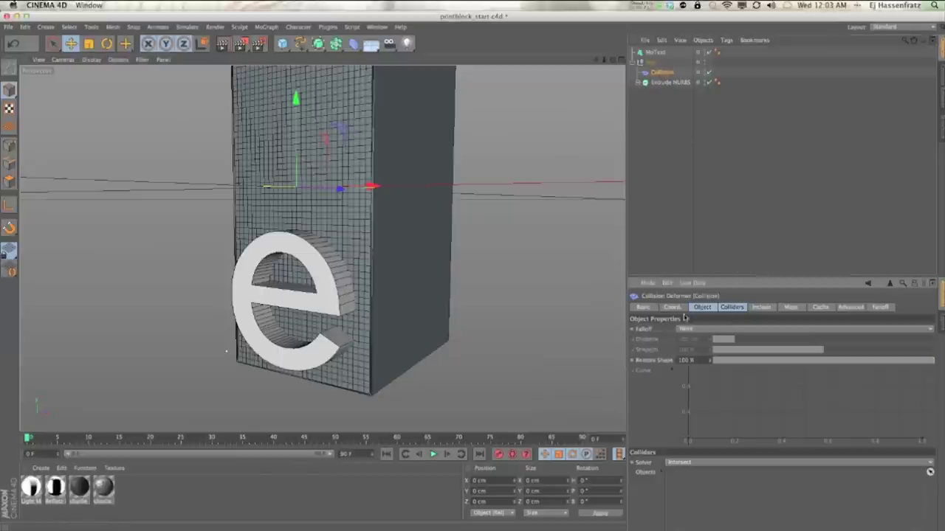
- Rename the MoText object to "E" and add it to the Collision deformer's list of collider objects
click(741, 307)
drag(735, 277, 731, 221)
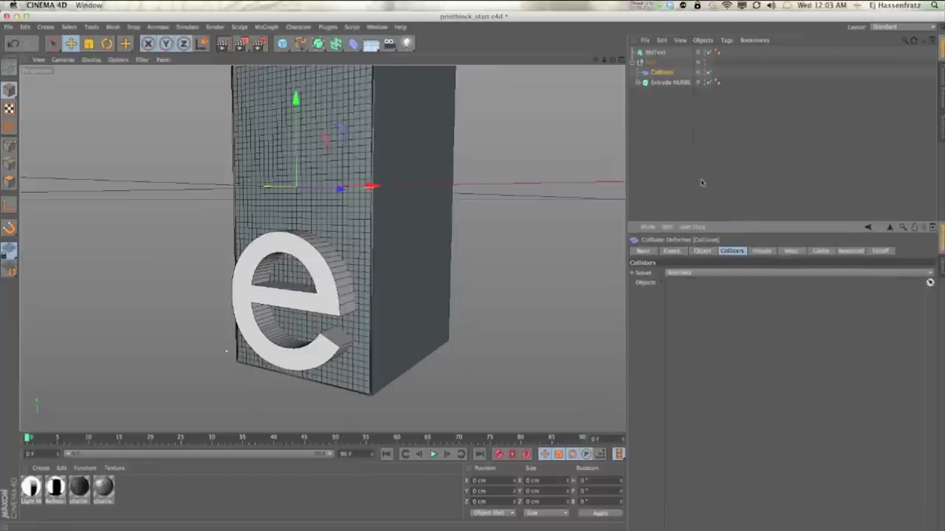
click(654, 55)
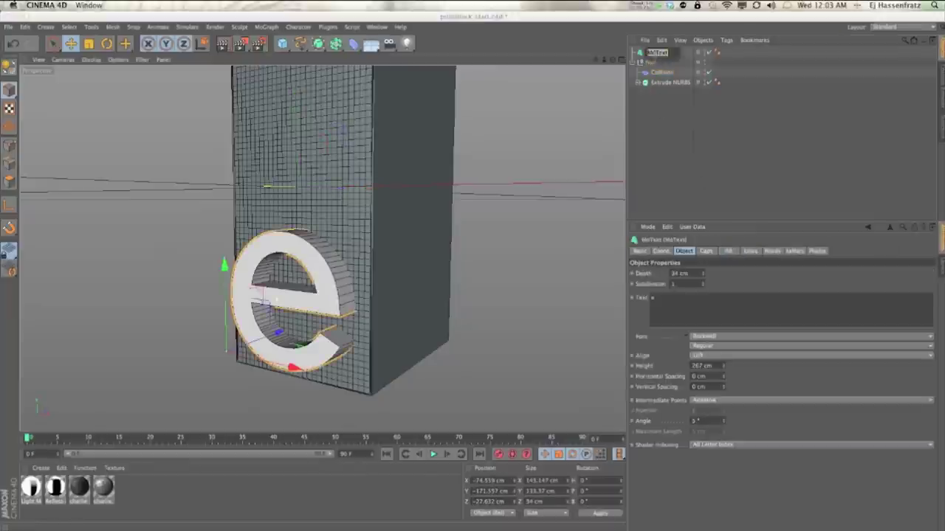
click(675, 113)
click(664, 83)
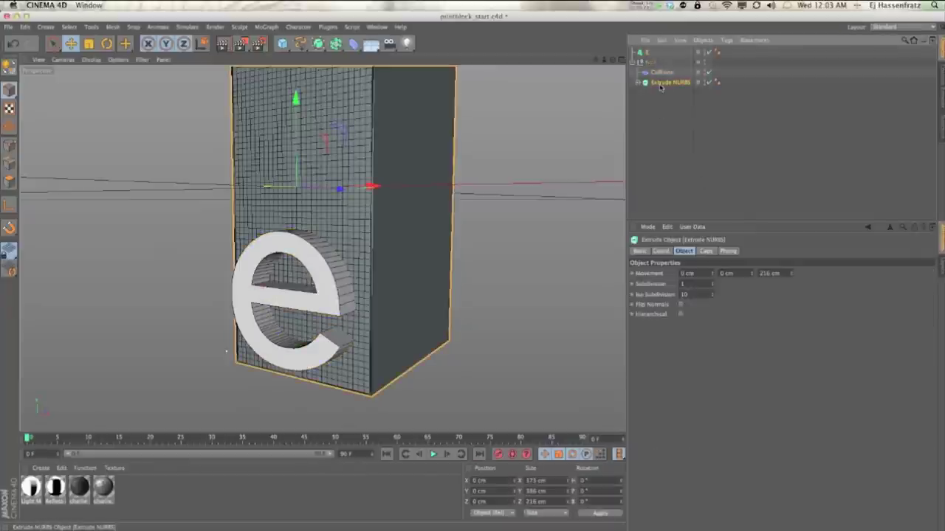
click(661, 72)
drag(648, 59, 704, 294)
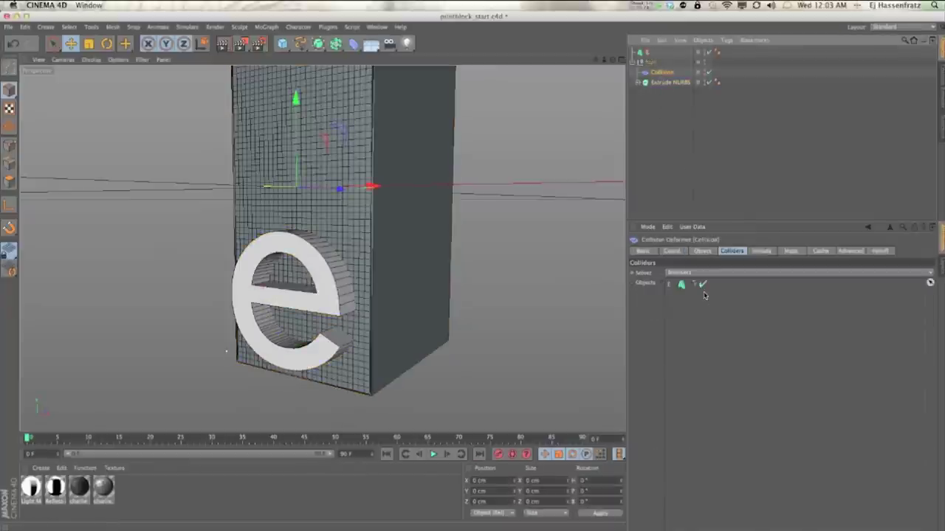
alt+drag(282, 313, 289, 315)
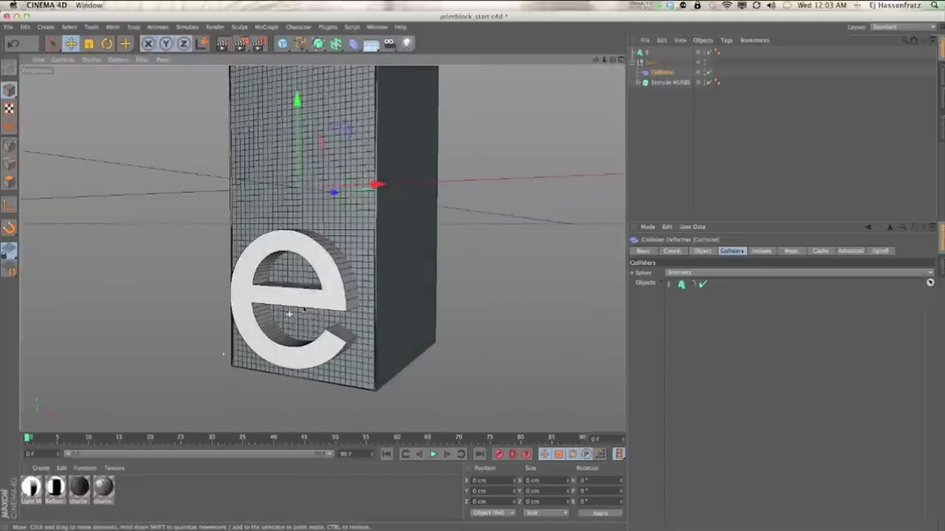
- Set the Collision deformer's collider solver to Inside (Stretch)
click(671, 273)
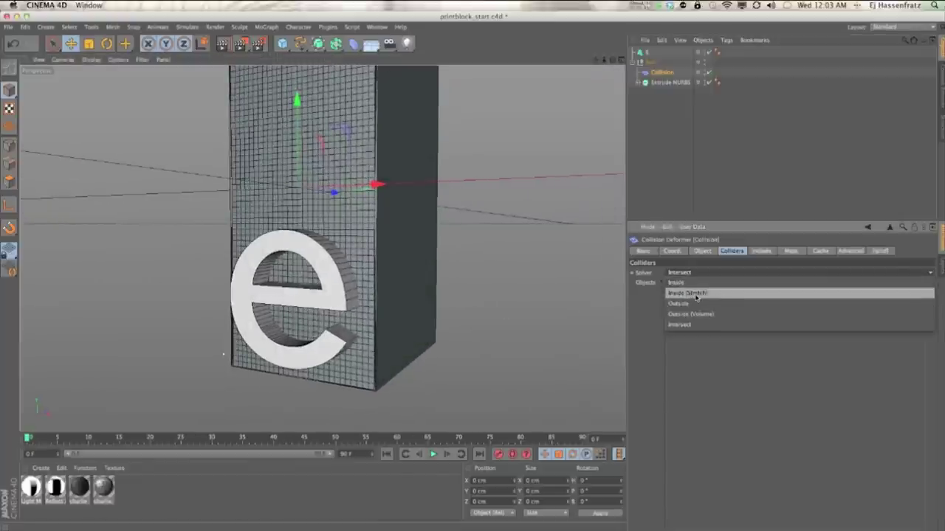
click(692, 294)
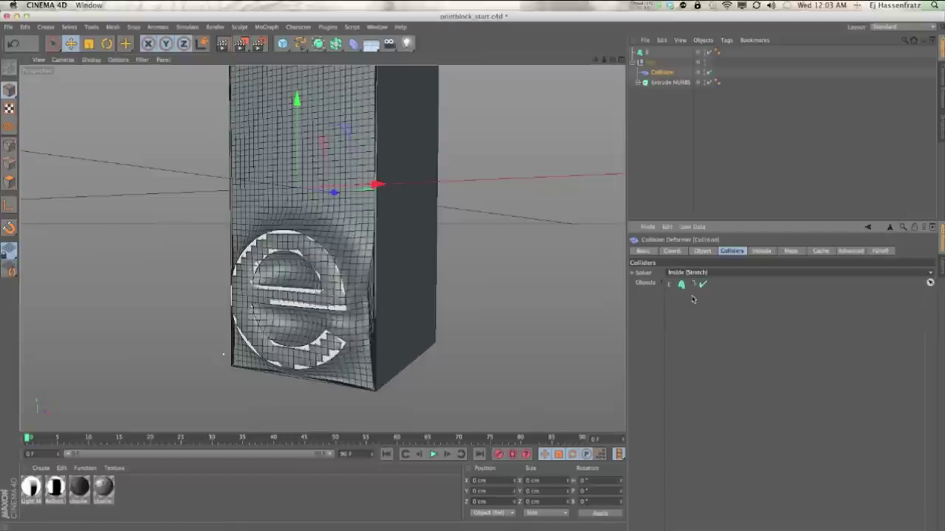
mouse_move(324, 266)
alt+mouse_down()
mouse_move(350, 274)
mouse_move(334, 270)
alt+mouse_up()
- Move the letter about 1 cm along Z toward the block and check how the front mesh deforms around it
click(305, 276)
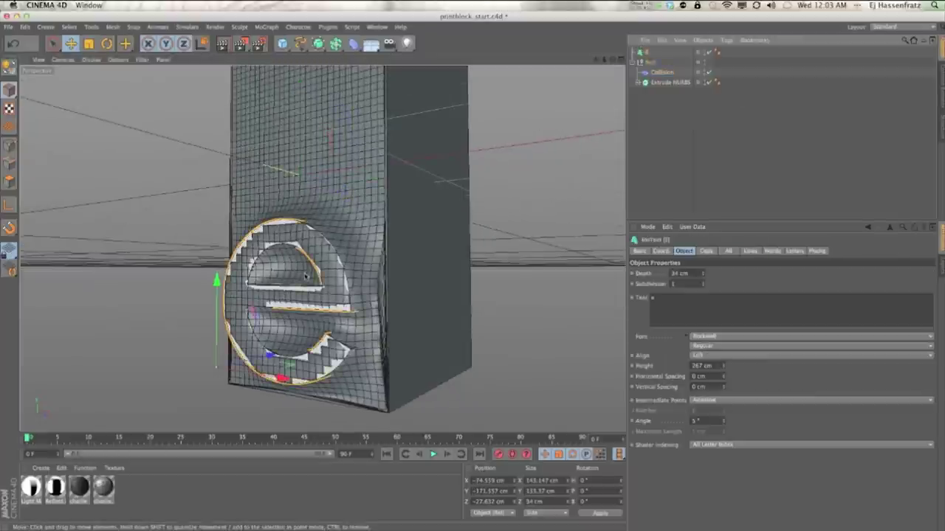
drag(268, 355, 307, 318)
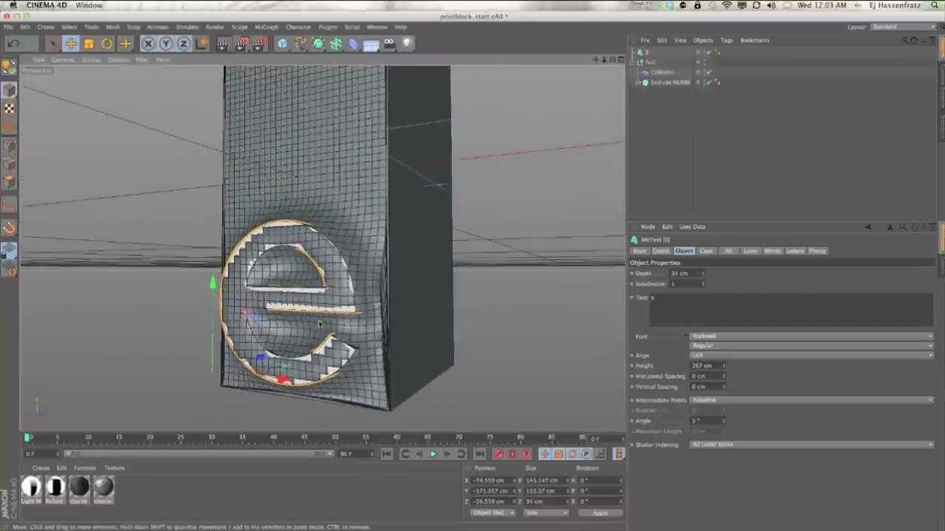
drag(0, 37, 429, 52)
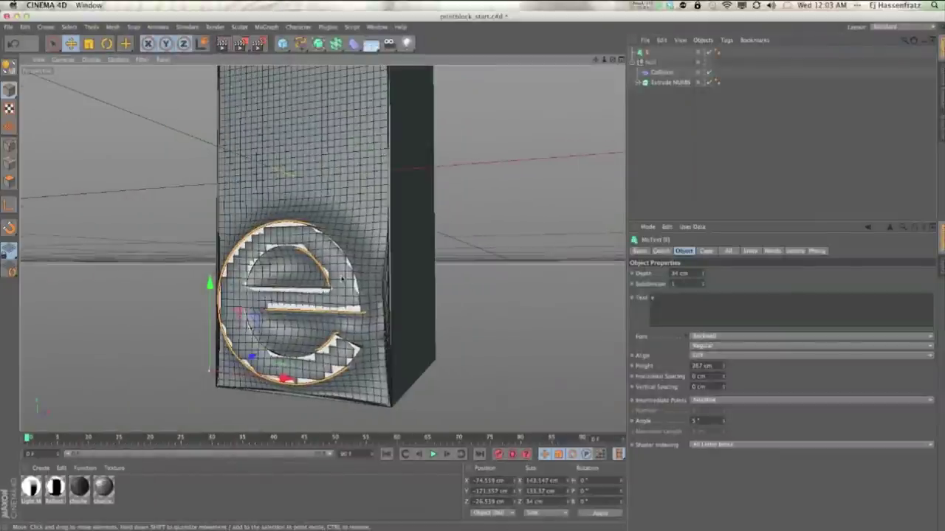
- Set the Collision deformer's advanced Size value to 0 cm
click(661, 72)
click(764, 251)
click(821, 251)
click(847, 252)
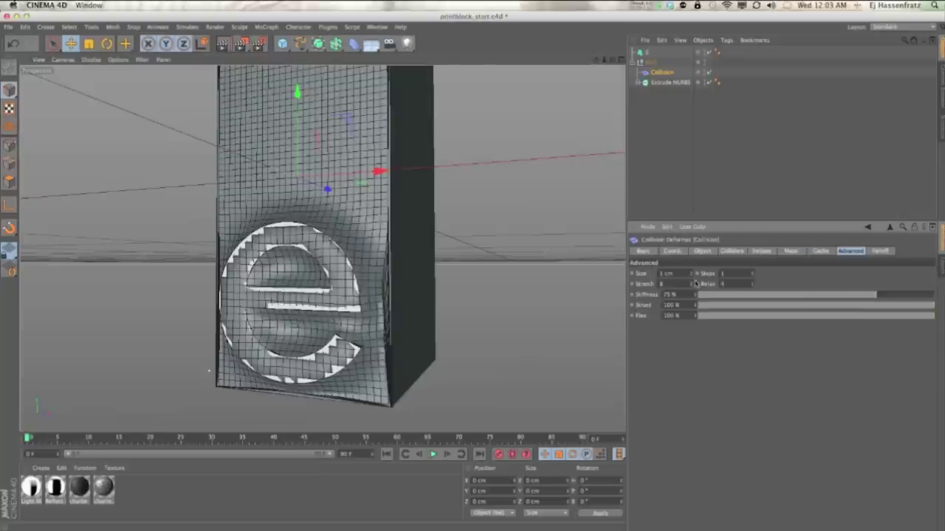
drag(689, 276, 637, 274)
text(0)
key(Return)
- Set the Collision deformer's number of Steps to 15
mouse_move(752, 276)
mouse_down()
mouse_move(750, 241)
mouse_move(752, 275)
mouse_up()
double_click(724, 273)
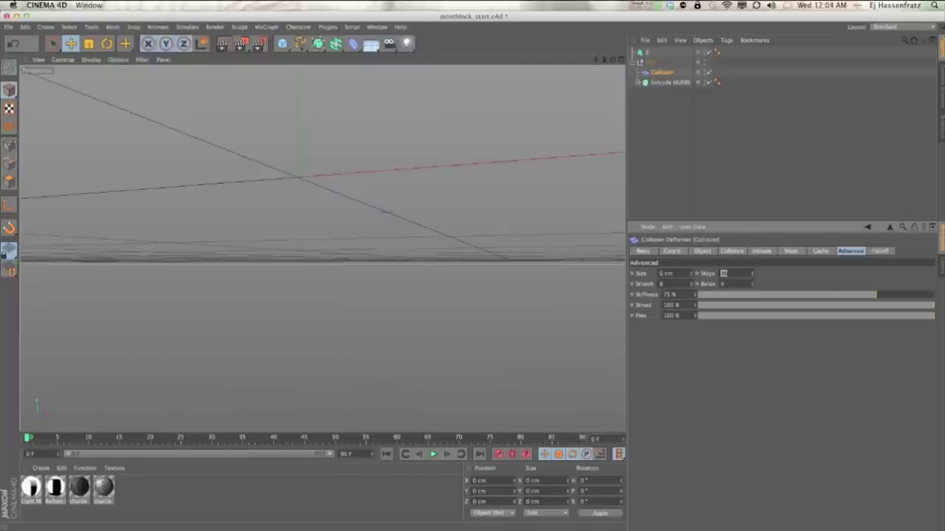
text(1)
key(Return)
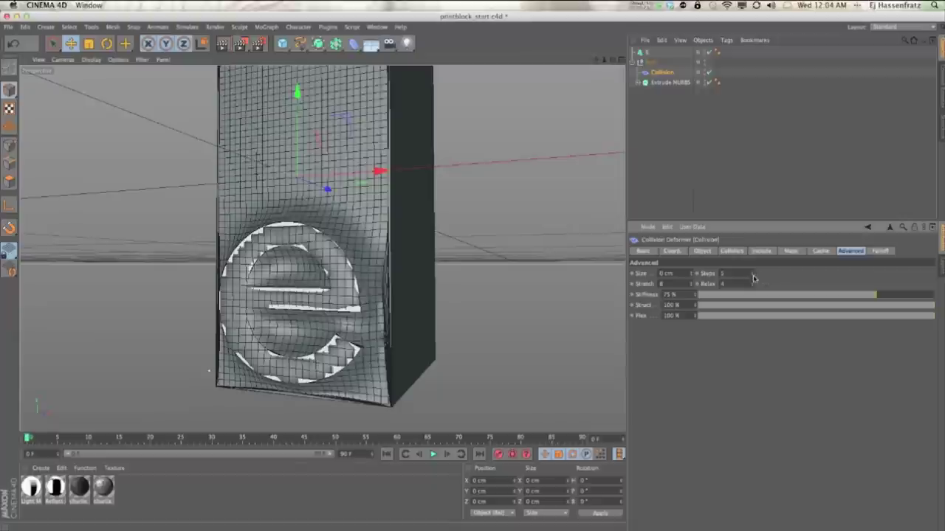
mouse_move(755, 265)
mouse_down()
mouse_move(753, 291)
mouse_move(753, 269)
mouse_up()
- Test the Collision deformer's Stretch at 20 and 0, and settle on 1
drag(692, 287, 693, 273)
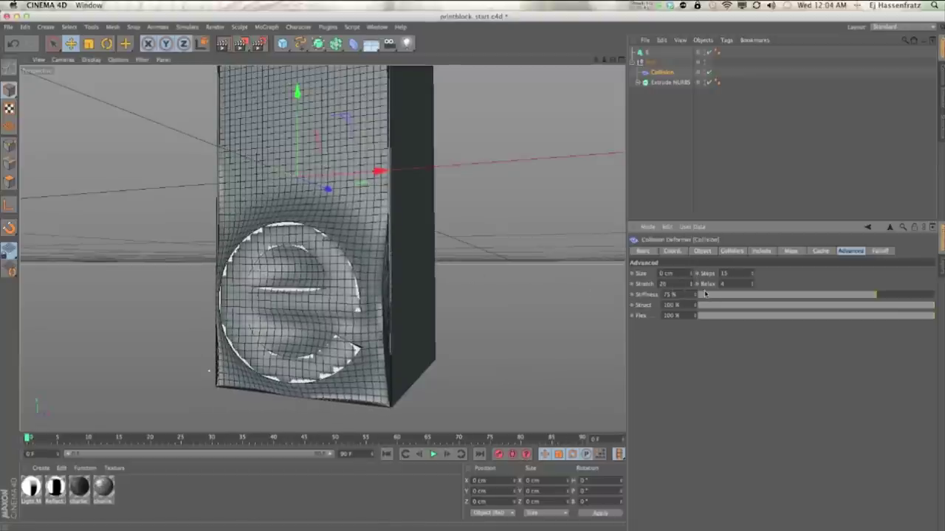
drag(694, 284, 691, 304)
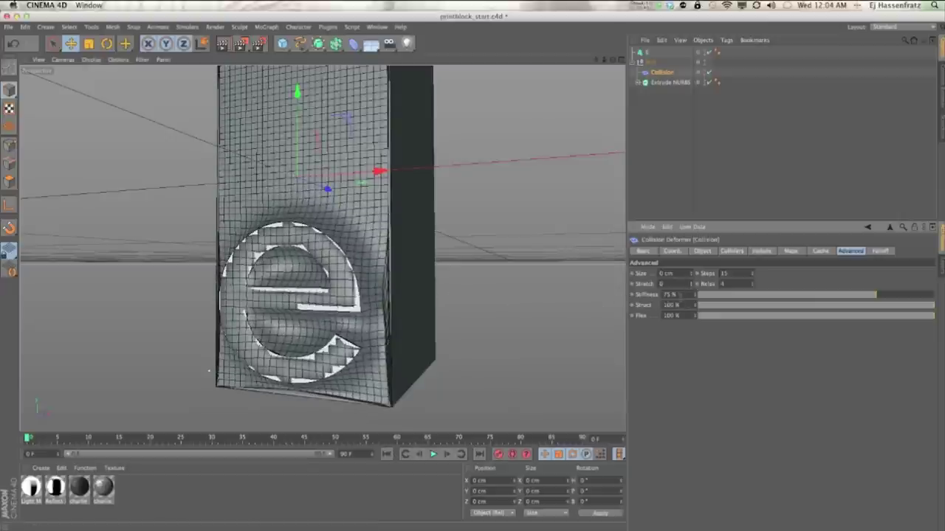
drag(692, 288, 693, 283)
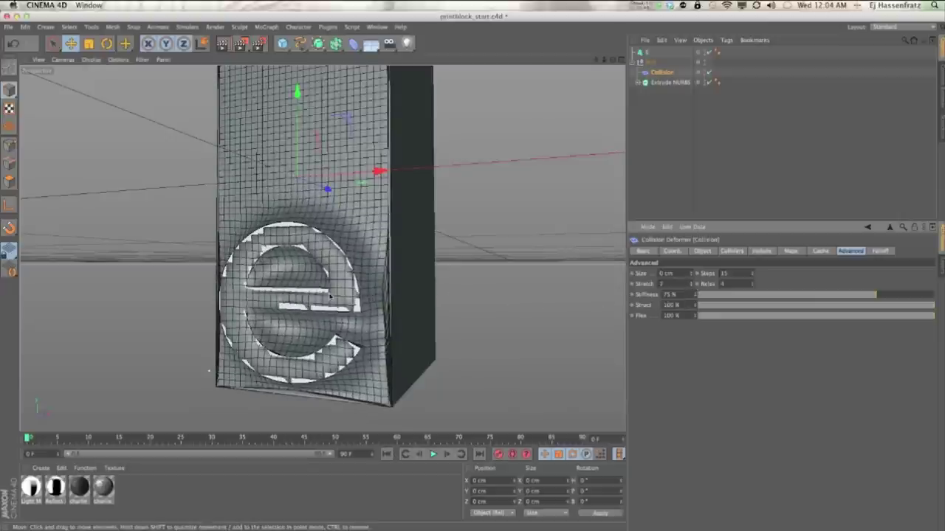
alt+drag(365, 323, 443, 320)
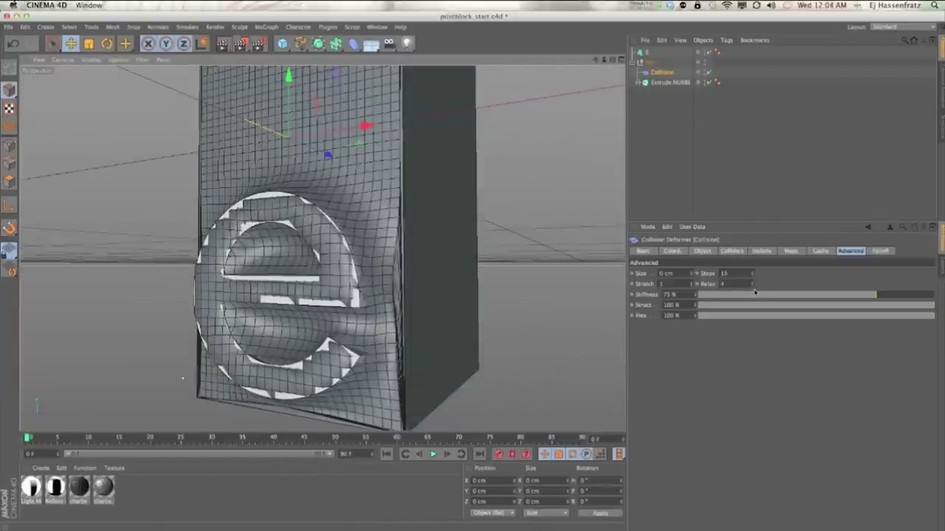
- Adjust the Collision deformer's Relax value, testing 0, 2 and 4 and comparing the mesh around the letter
mouse_move(752, 288)
mouse_down()
mouse_move(755, 275)
mouse_move(754, 285)
mouse_up()
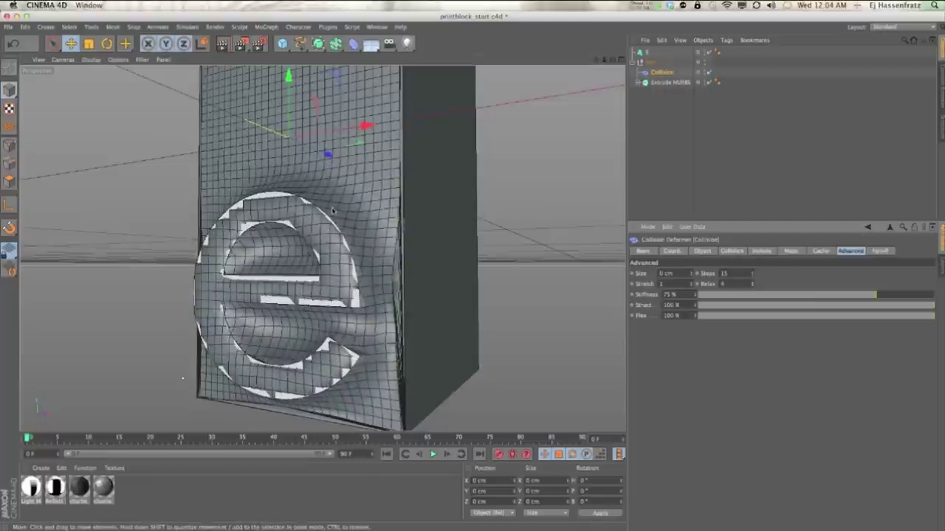
drag(753, 287, 753, 291)
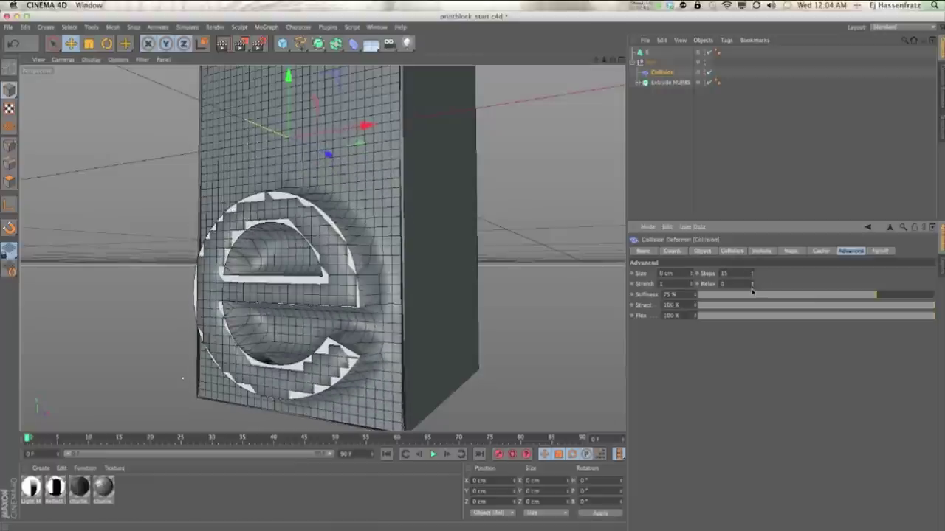
alt+drag(269, 295, 336, 293)
alt+drag(255, 263, 260, 301)
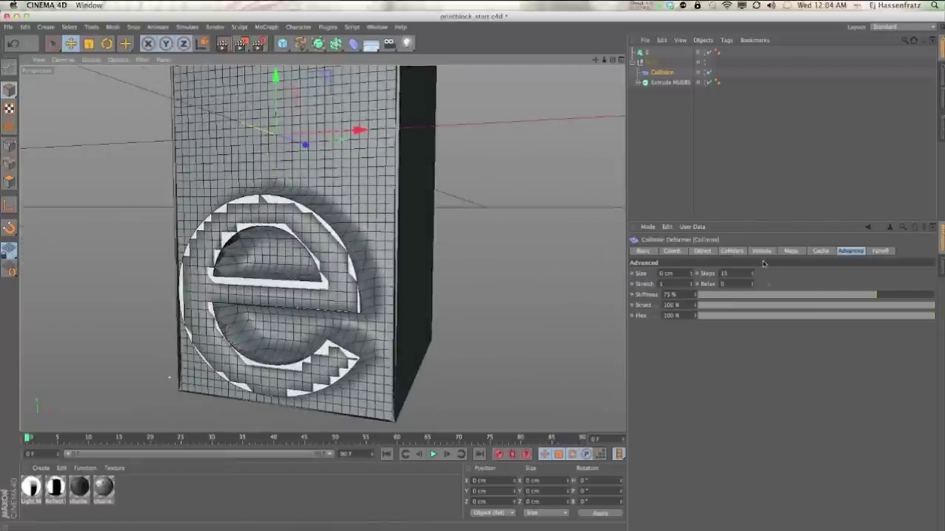
click(752, 283)
click(753, 283)
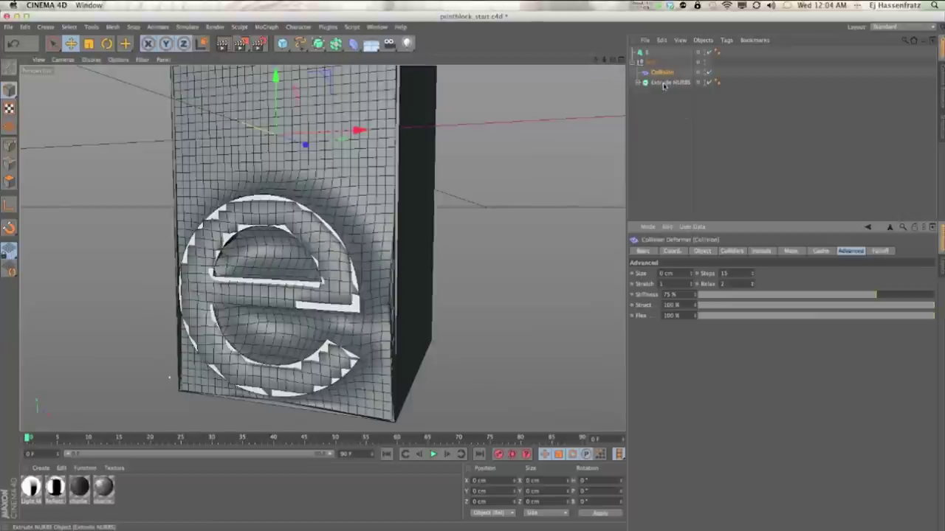
click(752, 283)
click(752, 282)
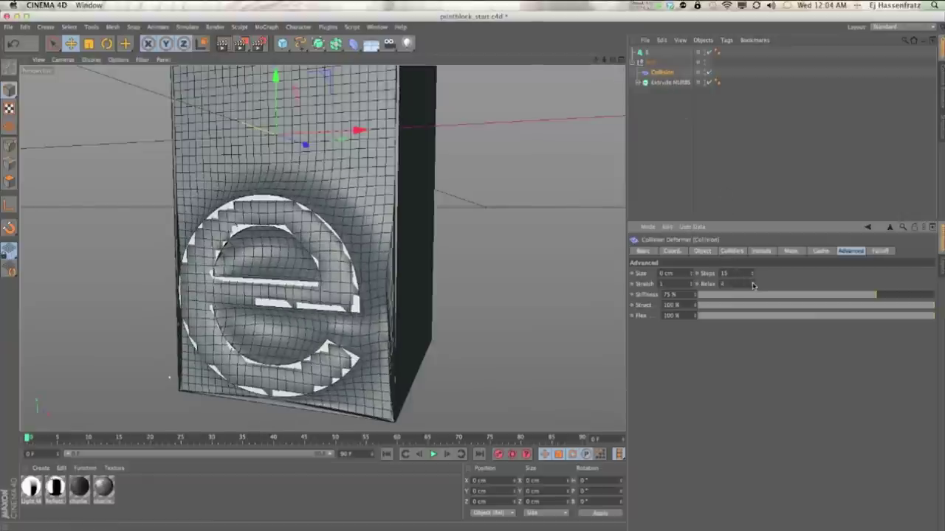
- Refine the block's cap mesh by setting the Extrude NURBS regular grid width to 4 cm
click(656, 83)
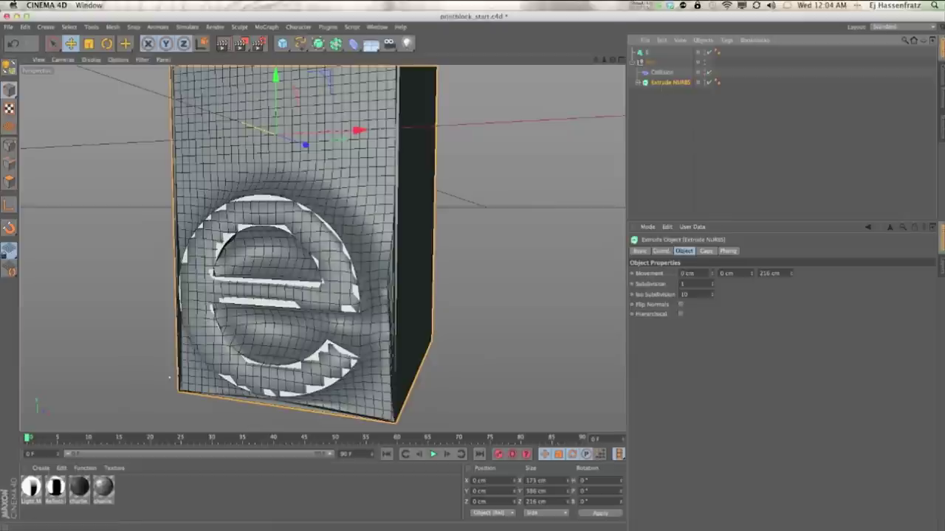
click(706, 251)
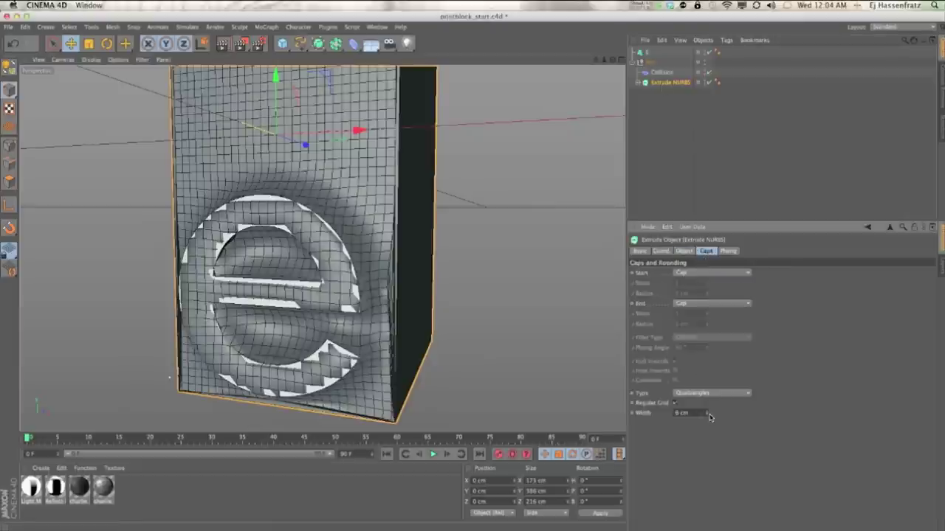
mouse_move(612, 395)
alt+mouse_down()
mouse_move(554, 395)
mouse_move(598, 397)
alt+mouse_up()
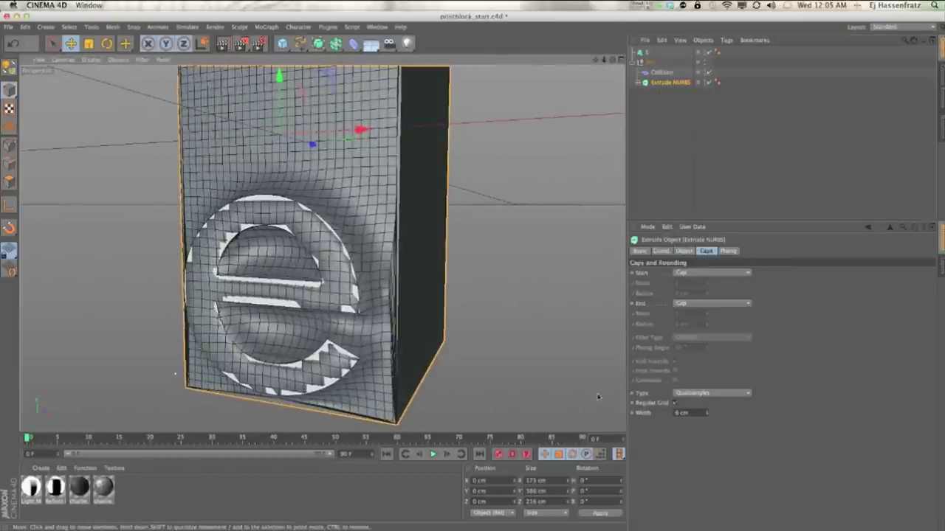
click(706, 417)
click(706, 416)
alt+drag(401, 392, 415, 354)
alt+drag(319, 377, 253, 406)
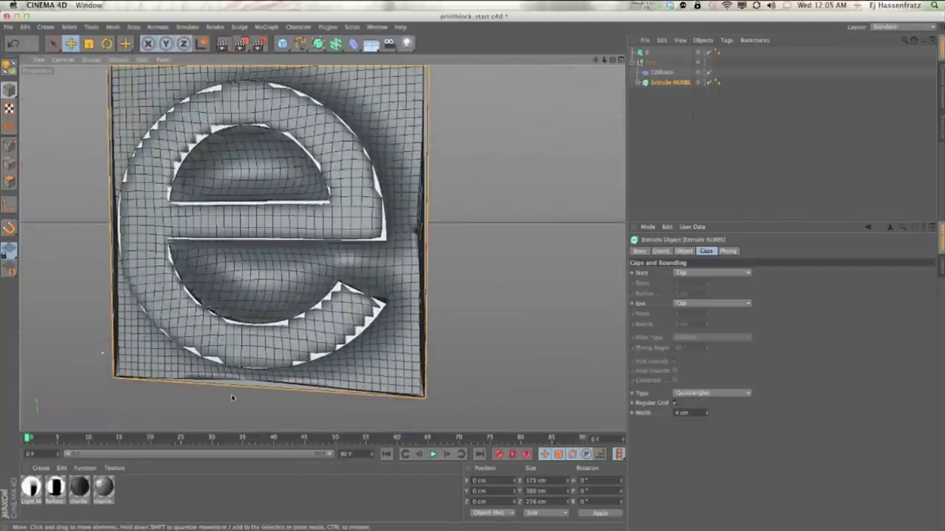
alt+drag(292, 344, 318, 347)
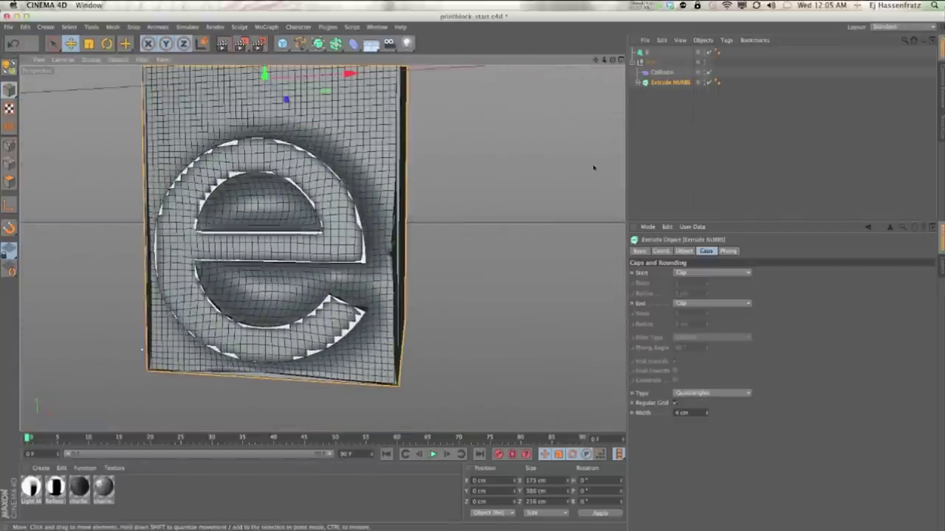
- Try reducing the letter's height to 240 cm and repositioning it, and undo these changes
click(648, 59)
click(646, 53)
click(684, 251)
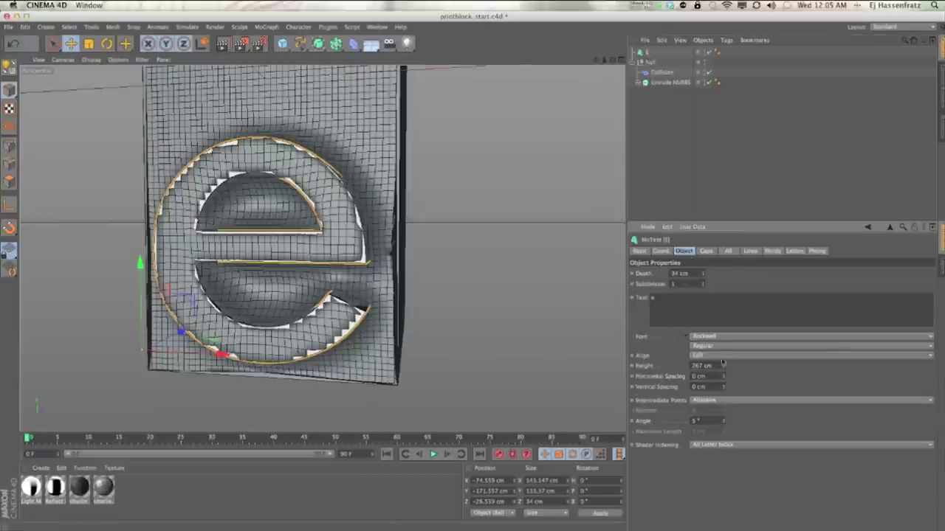
drag(714, 366, 624, 361)
text(240)
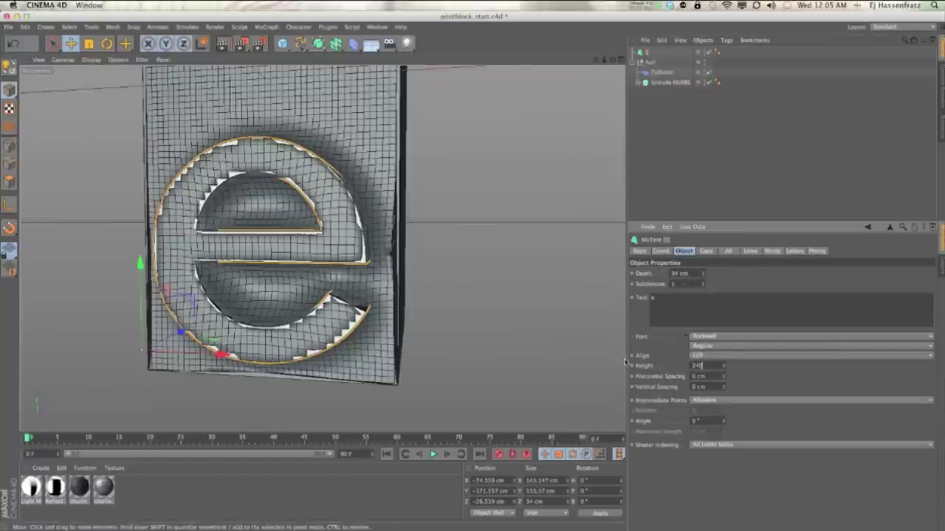
key(Return)
alt+drag(225, 277, 96, 304)
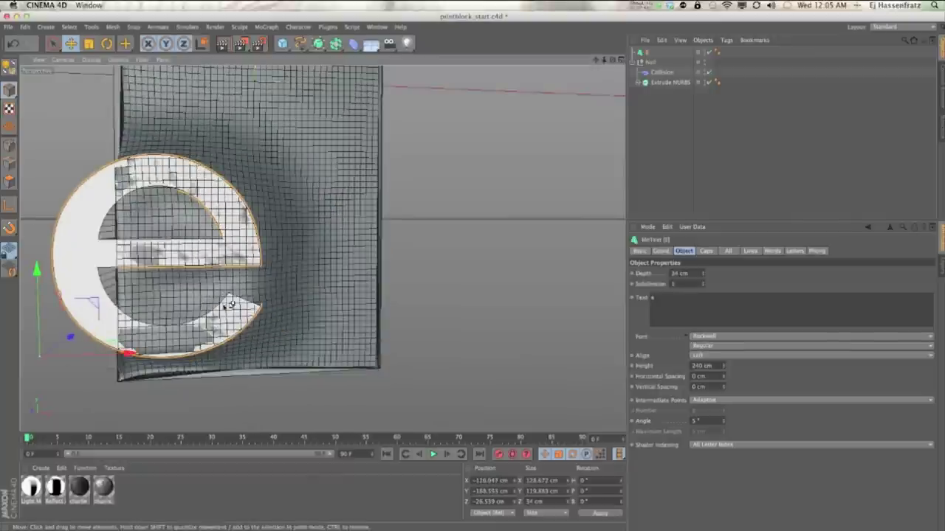
key(super+z)
key(super+z)
- Move the letter about 10 cm along Z toward the block and about 7 cm up on its front face
alt+drag(301, 309, 133, 313)
drag(283, 310, 436, 281)
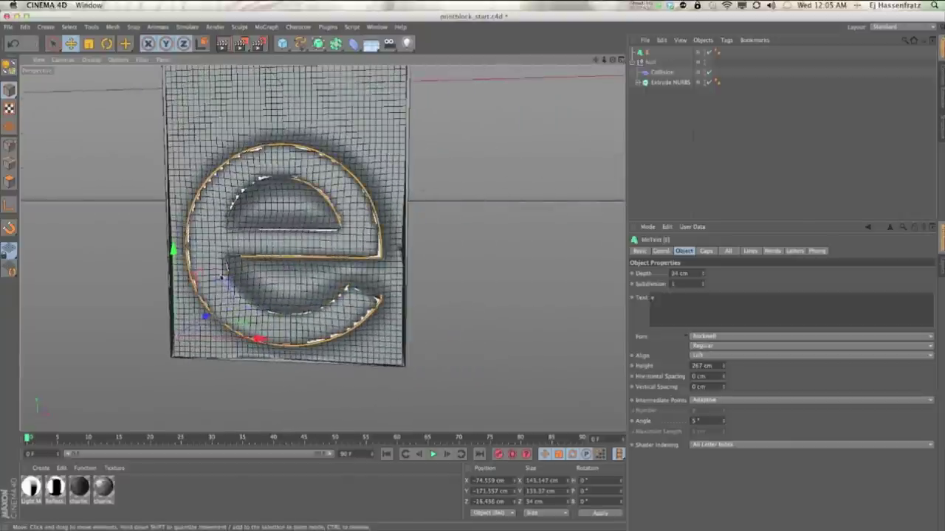
drag(227, 284, 225, 274)
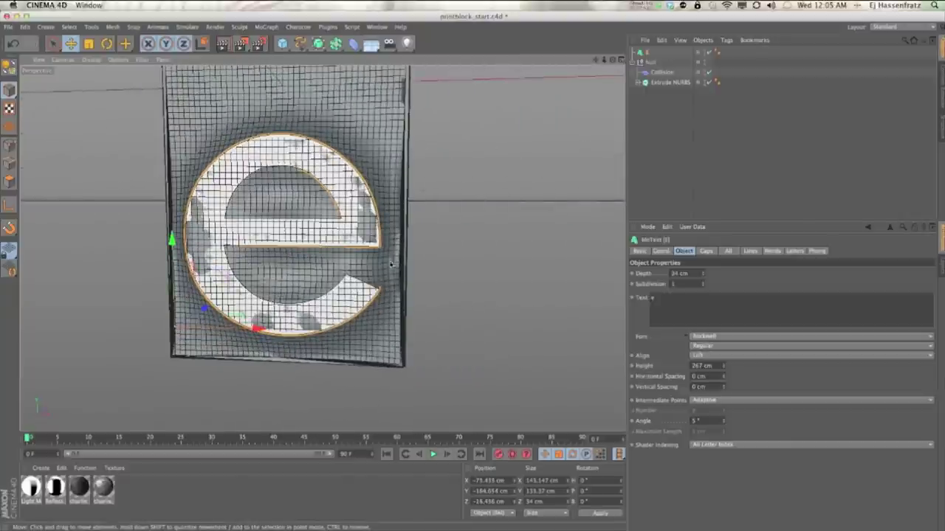
alt+drag(374, 309, 405, 310)
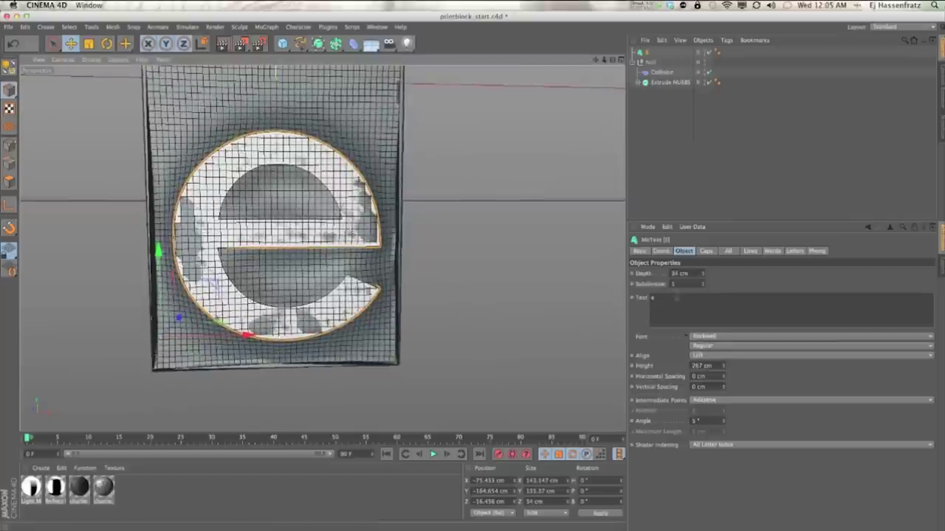
- Set the letter's height to 250 cm and reposition it on the block's front at about X -71 cm, Y -162 cm
drag(718, 366, 615, 343)
text(250)
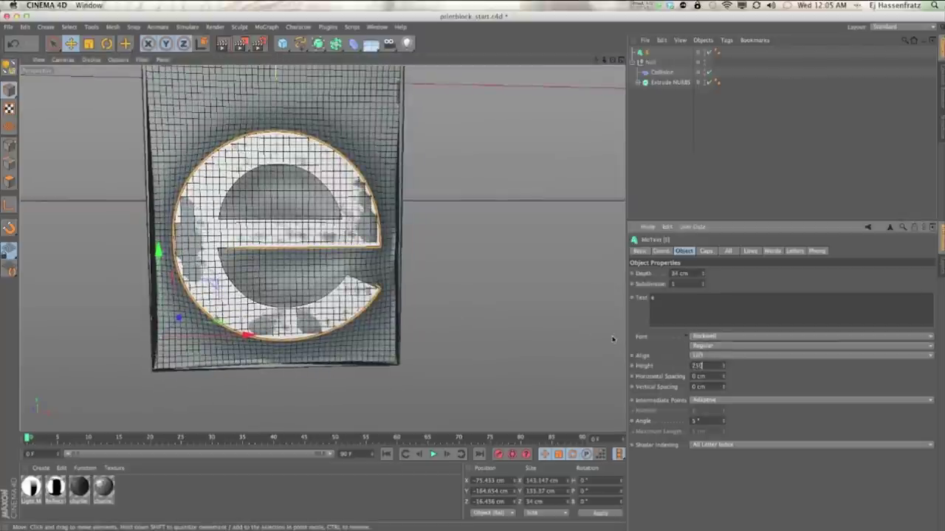
key(Return)
drag(213, 299, 224, 273)
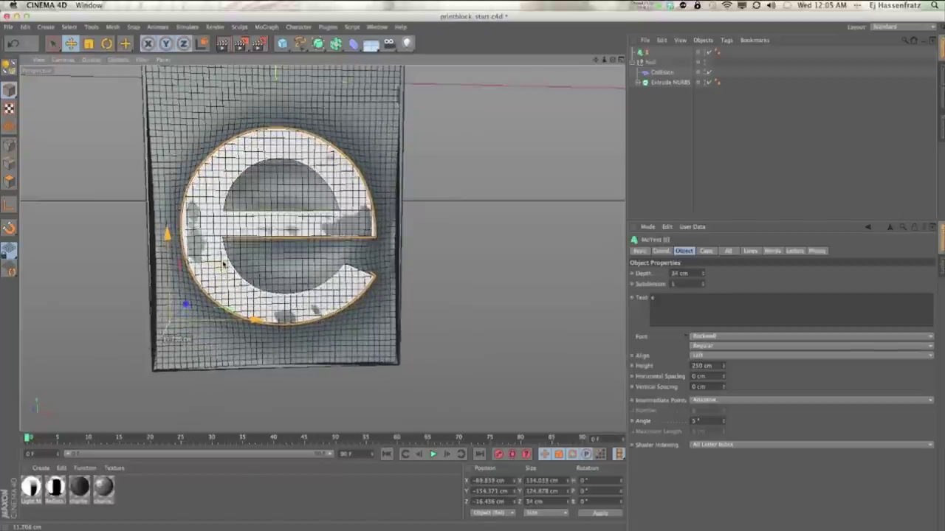
alt+drag(223, 263, 723, 199)
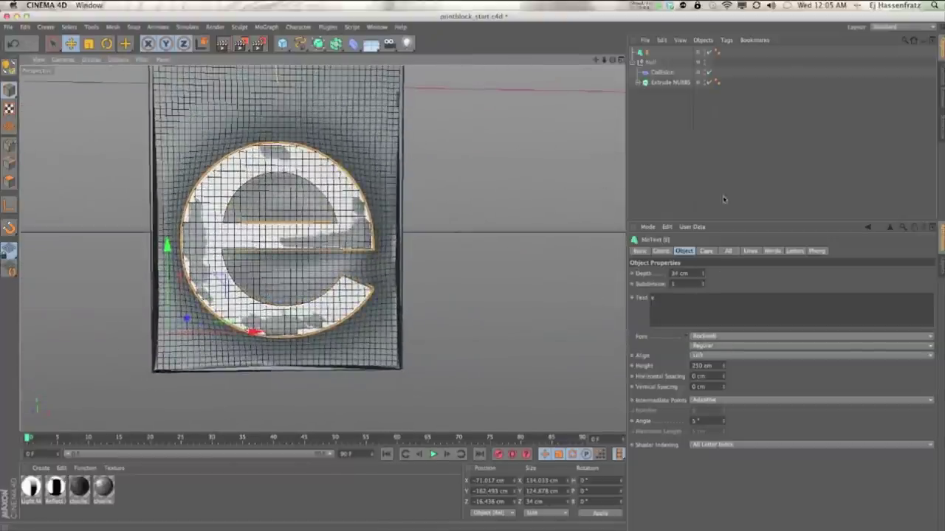
- Set the Collision deformer's Stiffness to 20 %, Struct to 20 % and Flex to 55 %
click(662, 72)
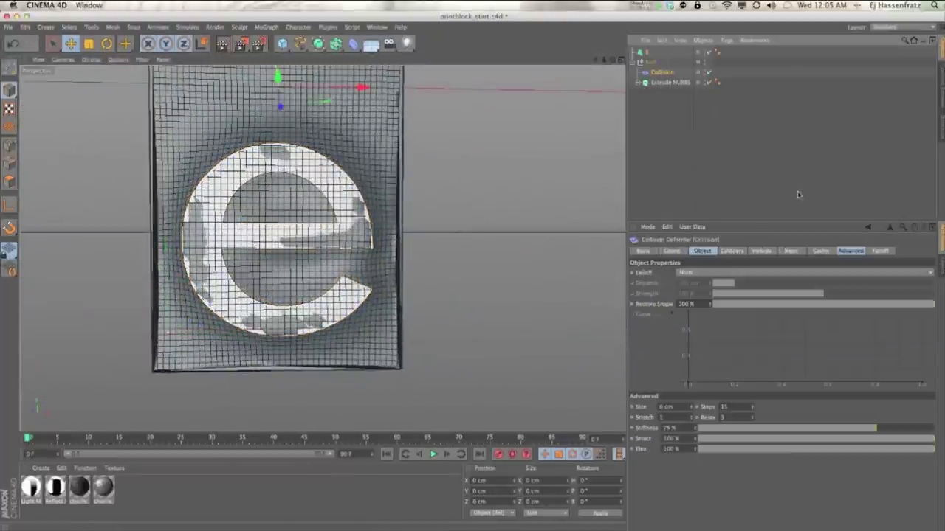
click(821, 251)
click(851, 251)
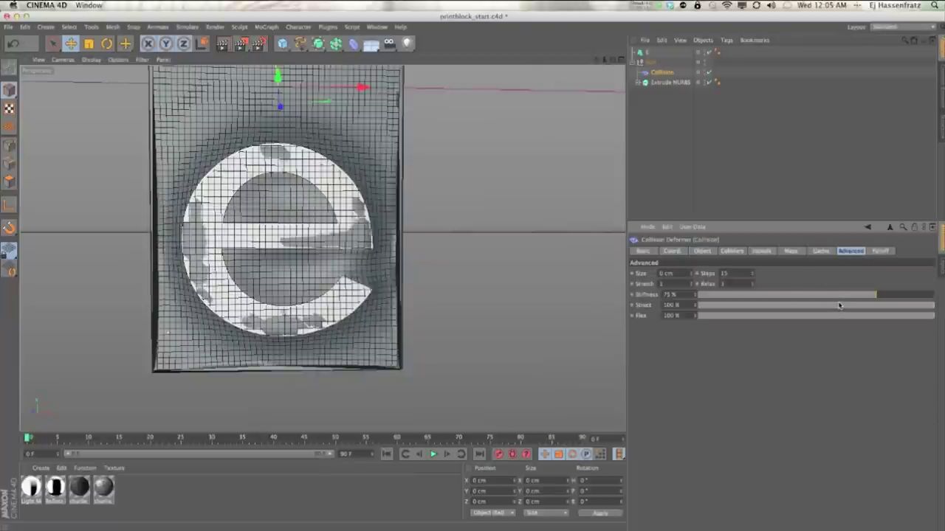
drag(839, 300, 696, 305)
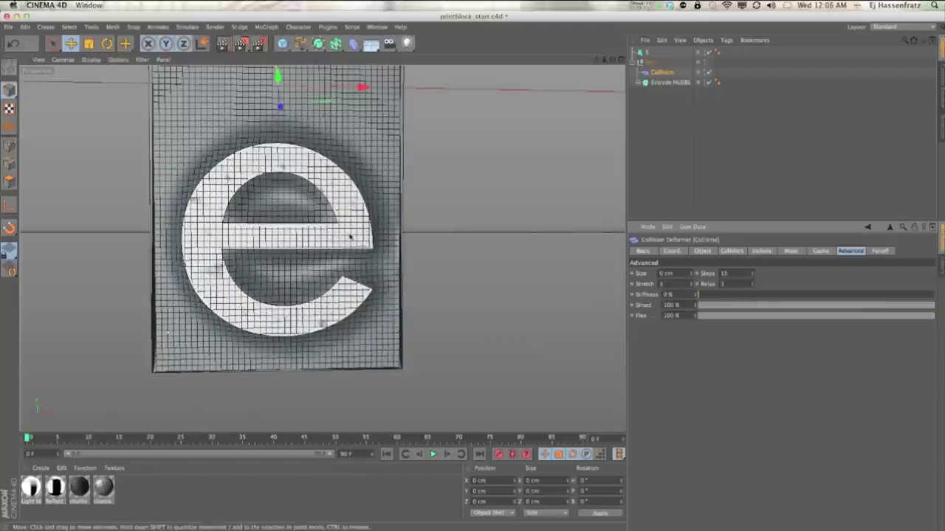
drag(865, 307, 736, 305)
drag(877, 316, 735, 321)
click(776, 318)
alt+drag(234, 267, 517, 290)
drag(736, 297, 830, 310)
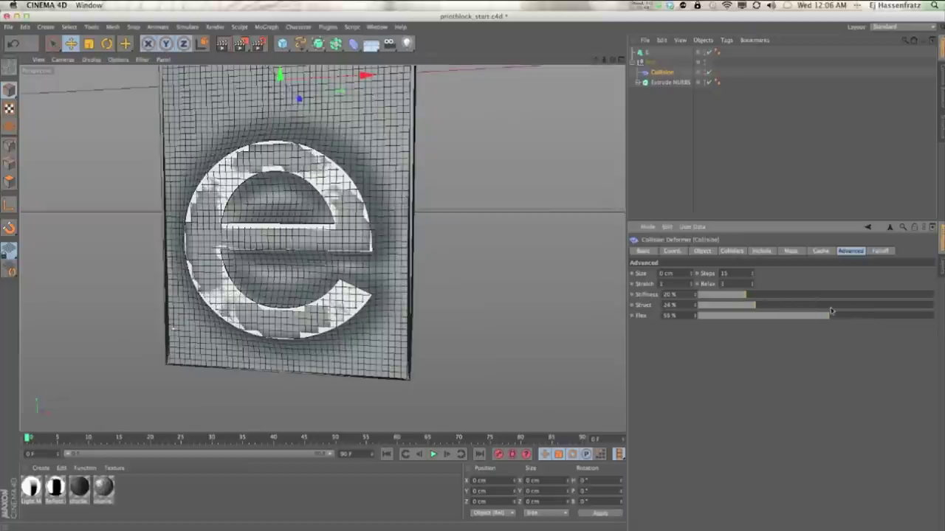
drag(755, 305, 743, 310)
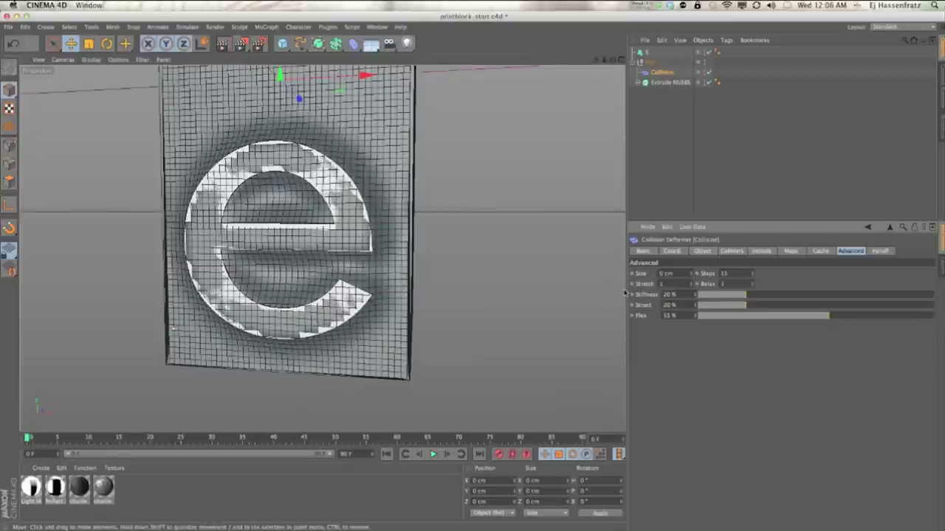
- Move the letter outward from the block's front face along Z to about -21 cm and check the raised relief
alt+drag(318, 251, 237, 260)
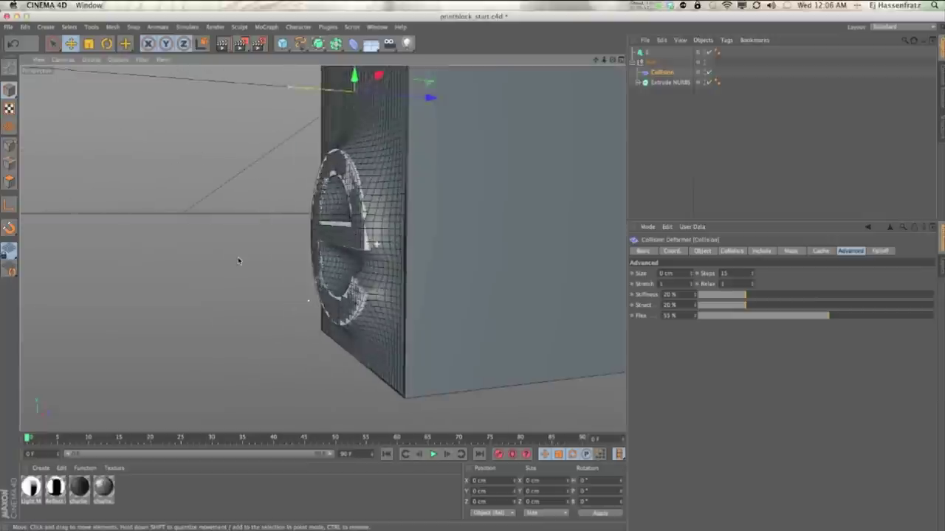
click(334, 244)
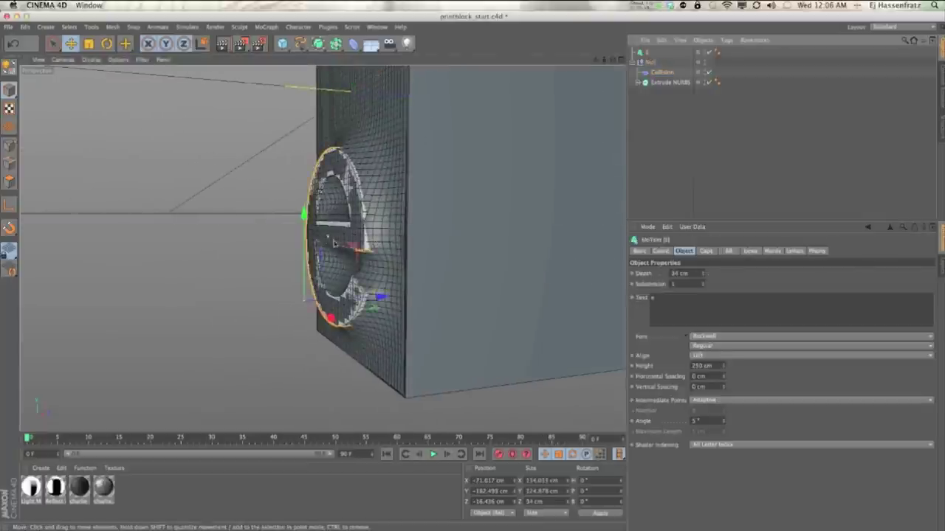
drag(377, 298, 216, 314)
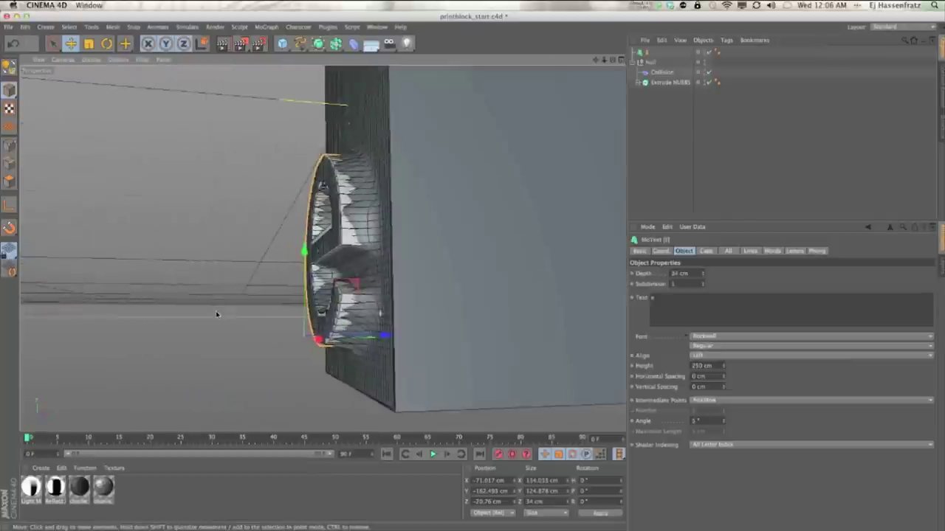
alt+drag(370, 230, 412, 235)
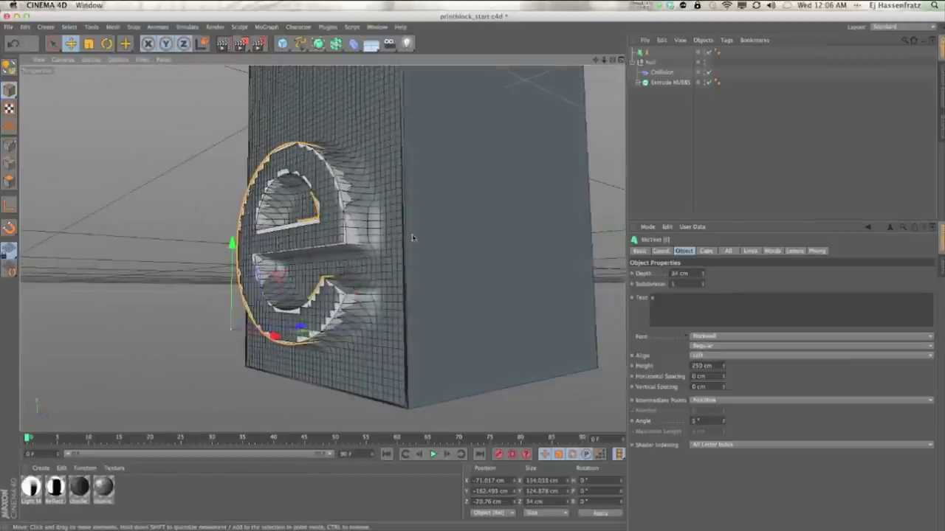
- Hide the letter in the viewport and move it along Z to about -25 cm, checking the relief on the block
alt+drag(324, 233, 372, 231)
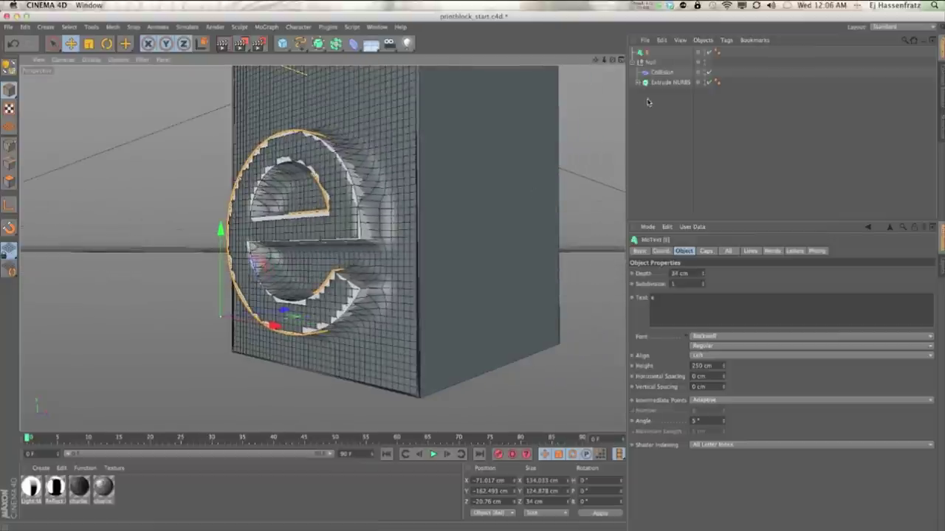
click(706, 53)
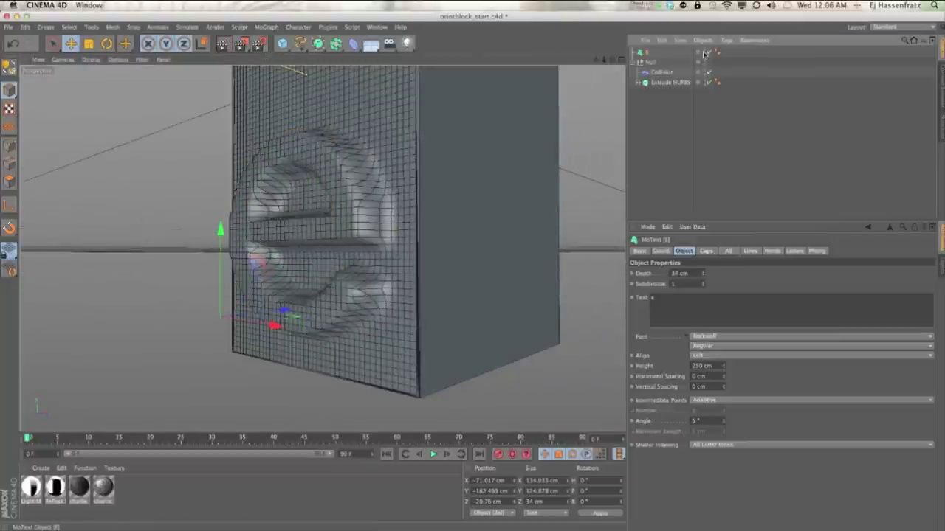
mouse_move(307, 297)
alt+mouse_down()
mouse_move(317, 295)
mouse_move(292, 297)
alt+mouse_up()
drag(210, 312, 206, 312)
mouse_move(301, 241)
alt+mouse_down()
mouse_move(243, 243)
mouse_move(472, 244)
mouse_move(282, 243)
alt+mouse_up()
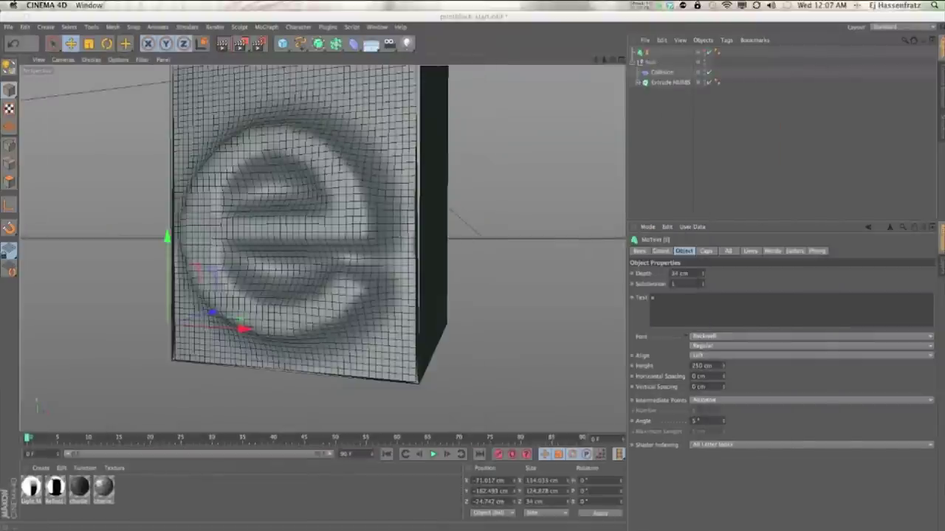
alt+drag(282, 237, 403, 240)
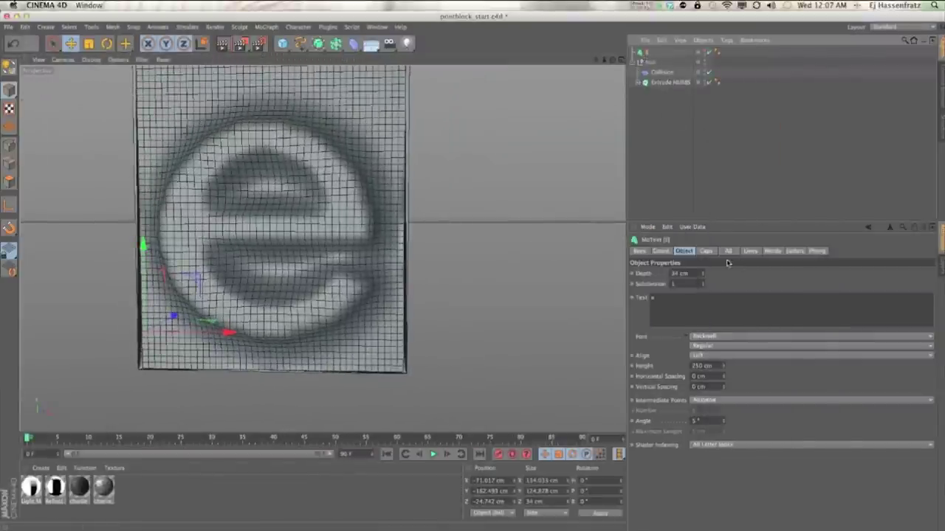
- Set both the Start and End caps of the letter to Fillet Cap
click(706, 252)
click(693, 273)
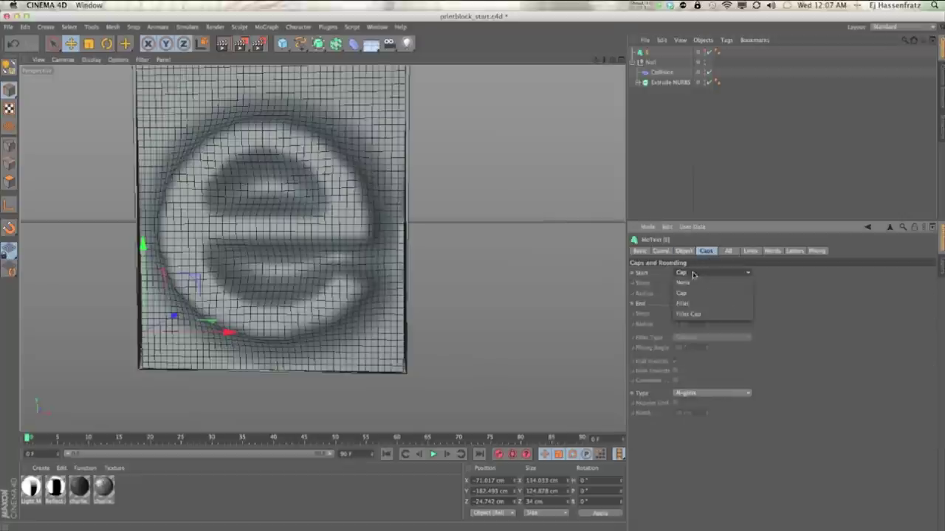
click(695, 314)
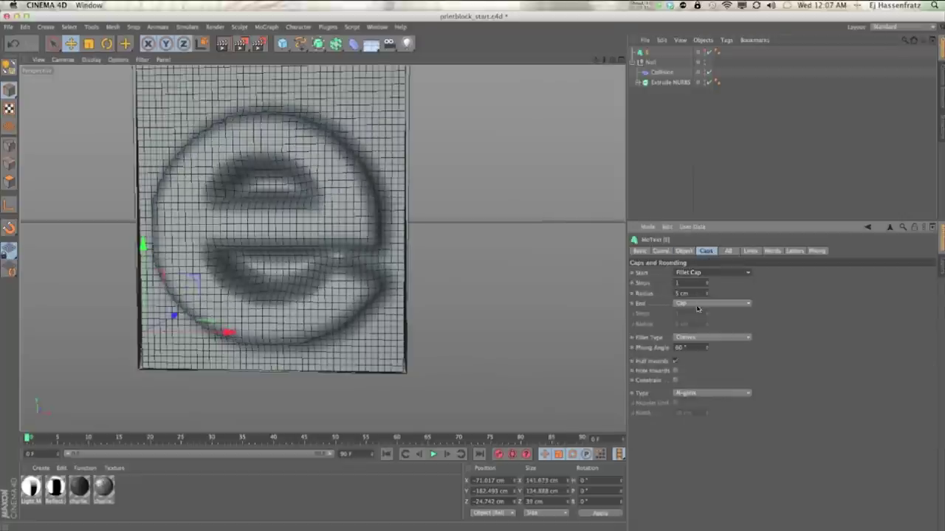
click(697, 304)
click(695, 344)
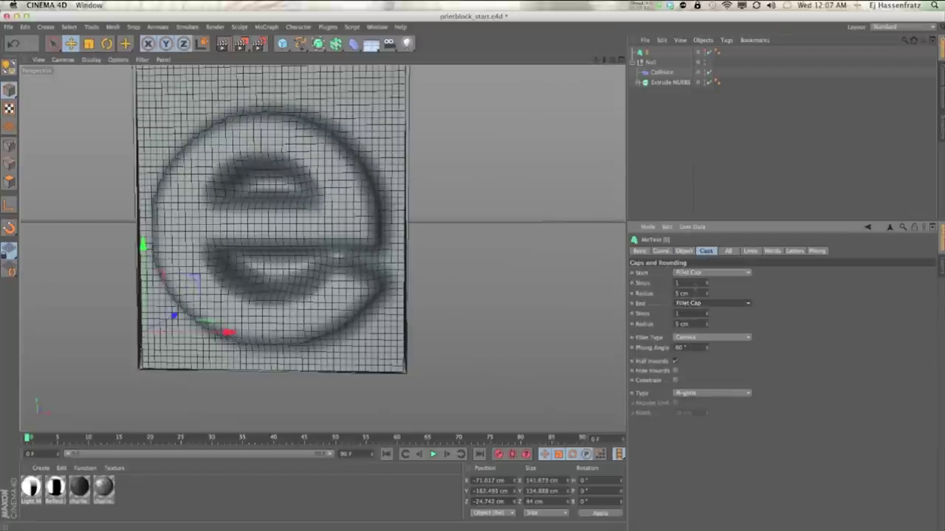
- Give the letter's Start and End fillets 3 steps and a radius of 2 cm, and inspect the relief from the side
click(679, 283)
text(5)
click(678, 313)
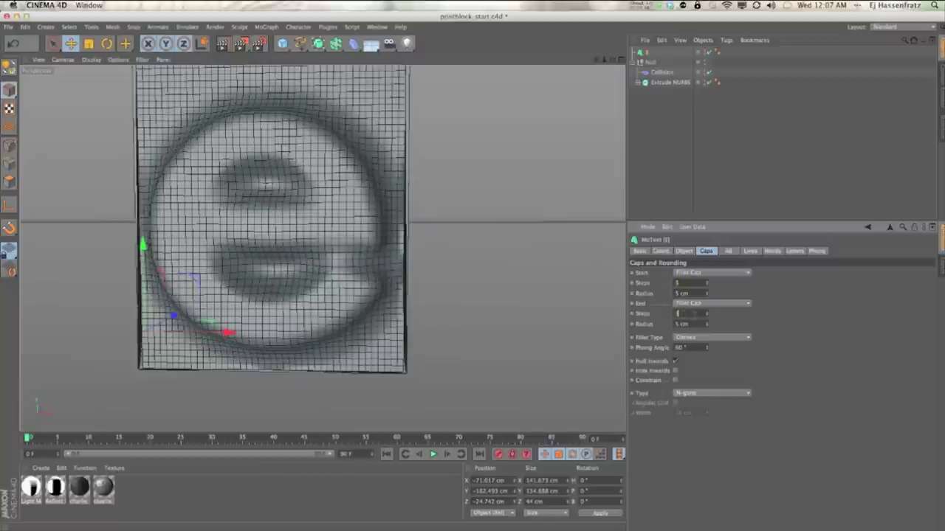
text(3)
key(Return)
drag(700, 324, 651, 325)
text(2)
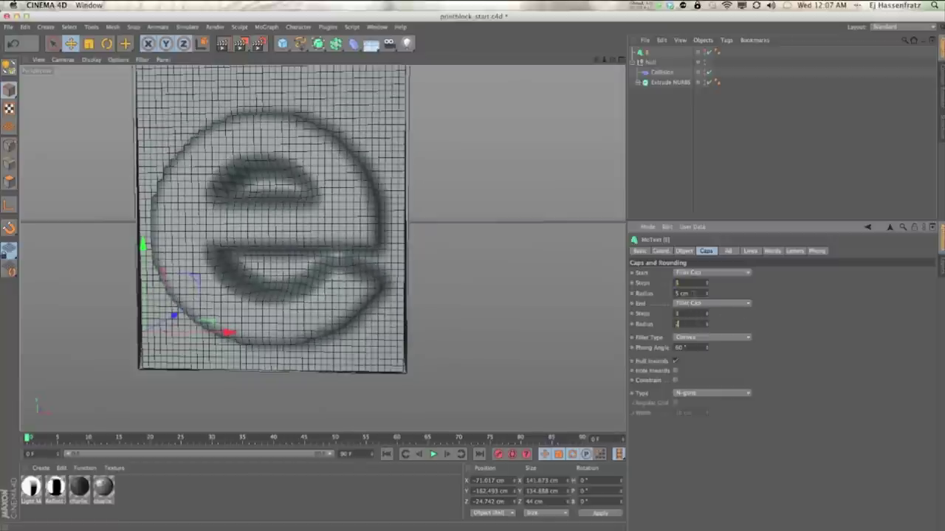
drag(673, 294, 776, 296)
text(2)
key(Return)
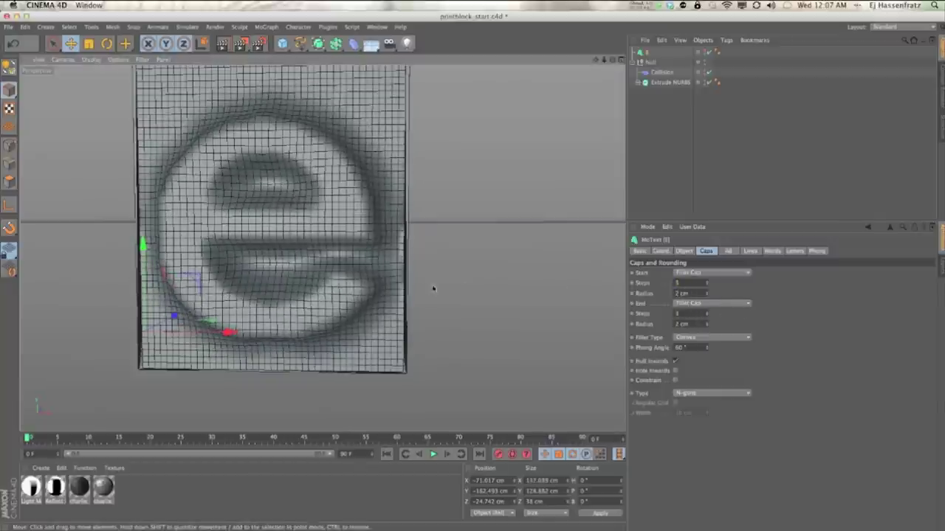
alt+drag(433, 288, 389, 283)
alt+drag(322, 248, 378, 289)
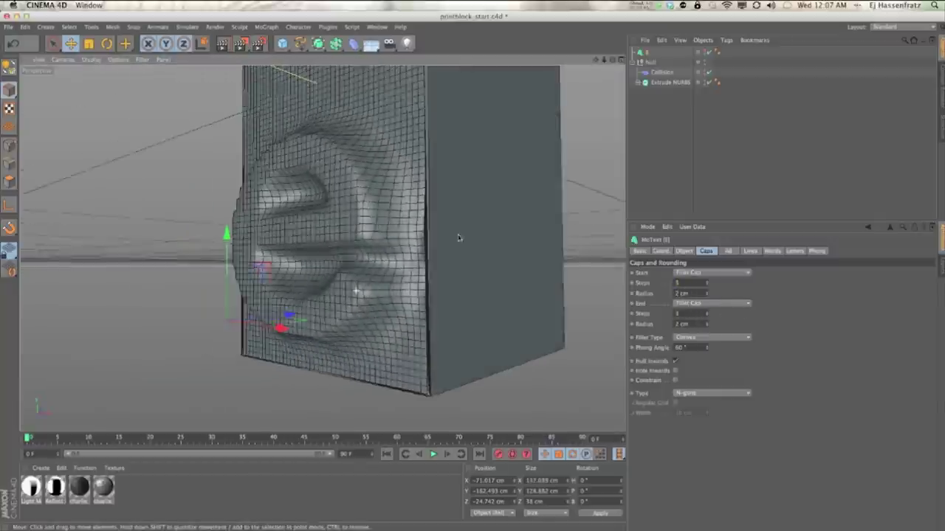
- Try a Size of 1 cm on the Collision deformer and set it back to 0 cm
click(663, 72)
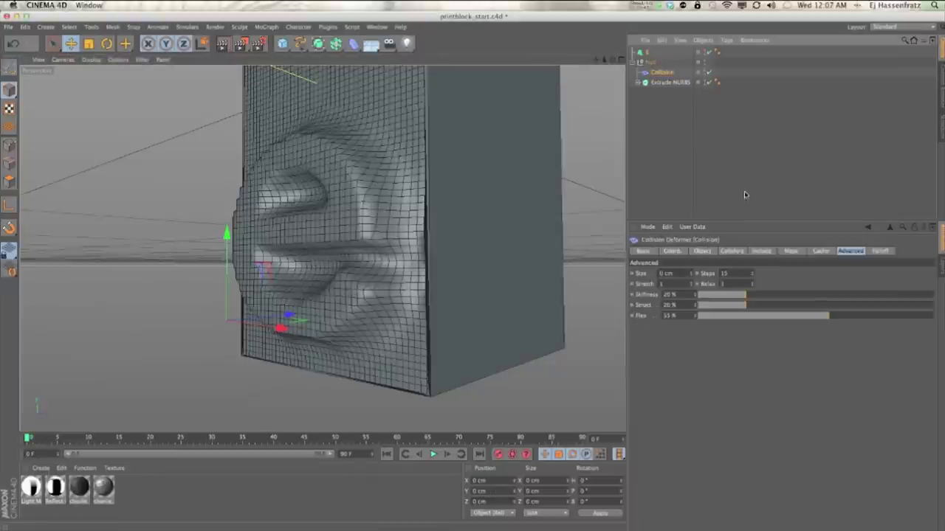
drag(682, 274, 655, 274)
text(1)
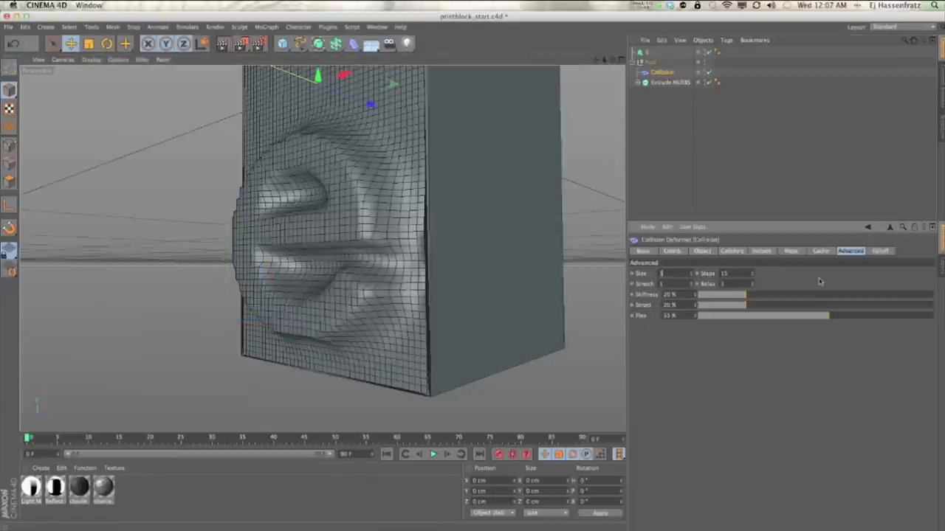
key(Return)
alt+drag(320, 320, 649, 303)
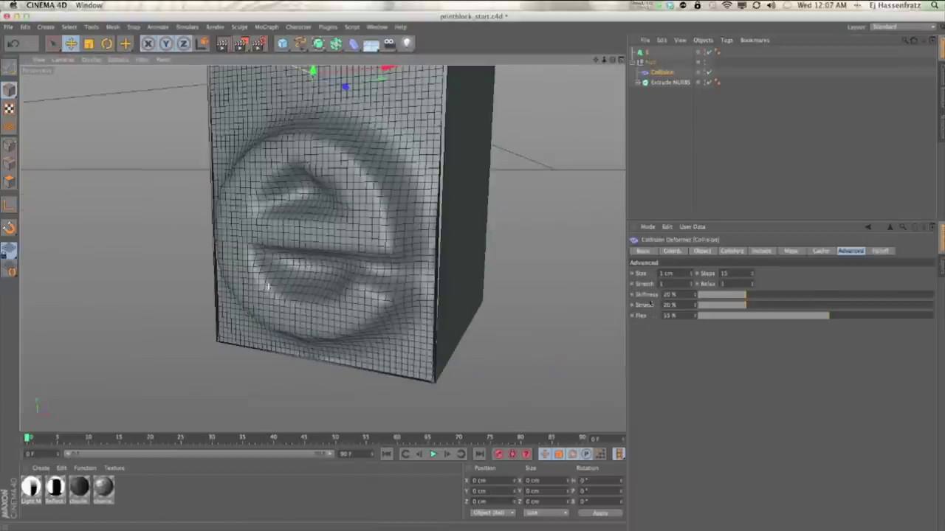
drag(679, 276, 648, 282)
text(0)
key(Return)
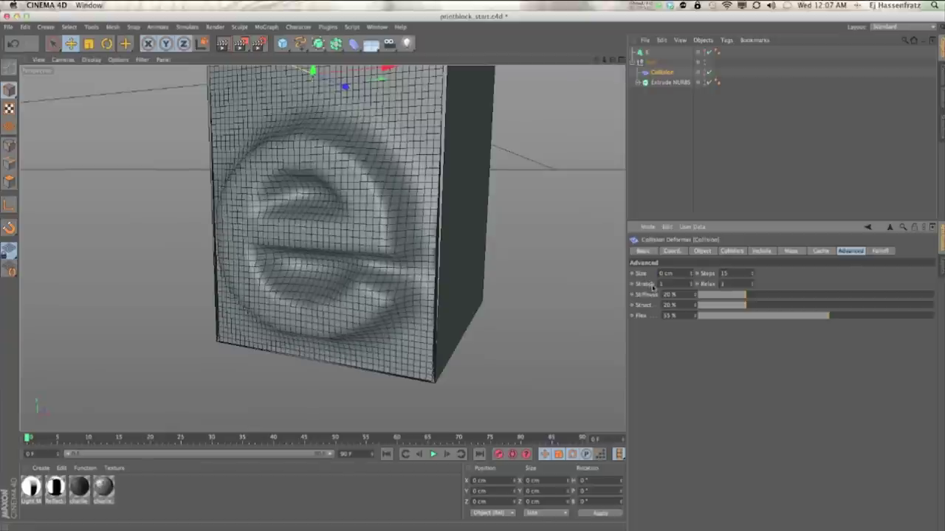
- Set the Collision deformer's Stretch to 2, Stiffness to 22 % and Flex to 52 %
click(805, 295)
drag(852, 295, 808, 294)
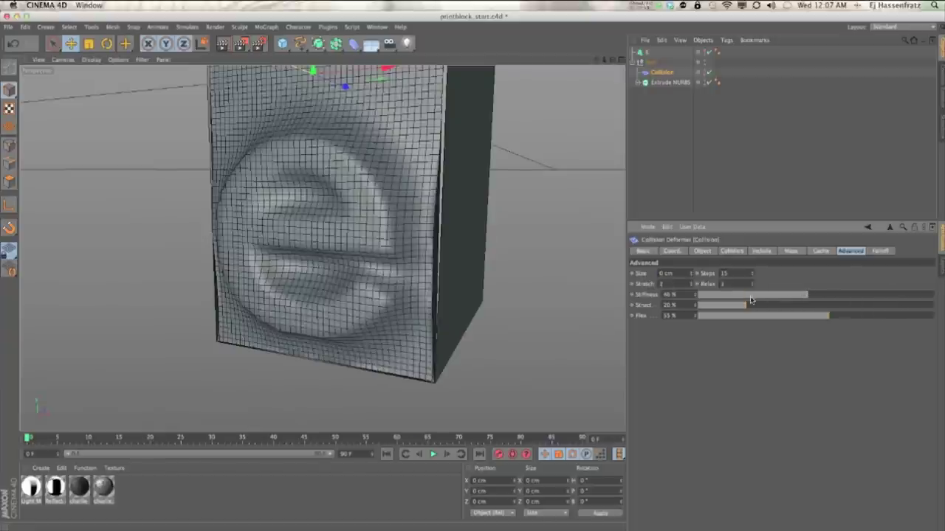
click(750, 296)
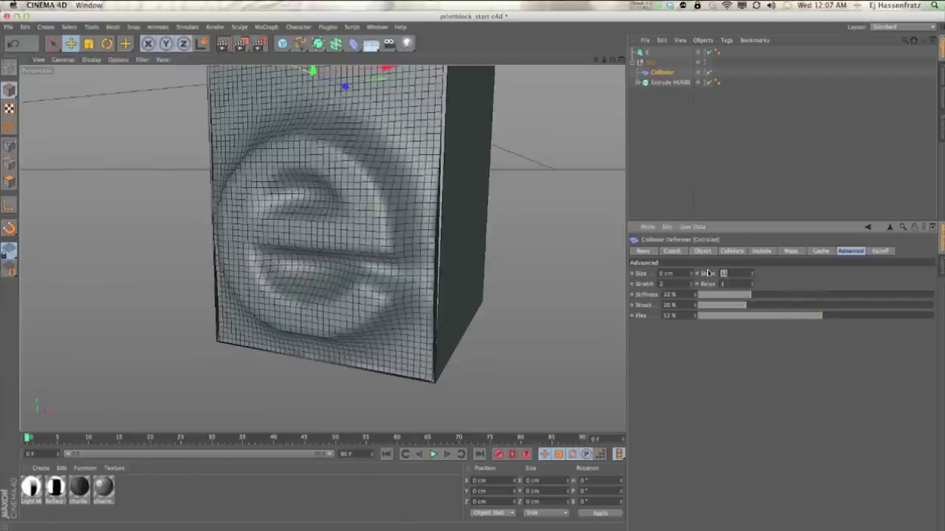
- Set the Collision deformer's Steps to 1 and Relax to 11, checking the letter's edges
key(Return)
alt+drag(332, 288, 387, 275)
click(751, 276)
click(750, 277)
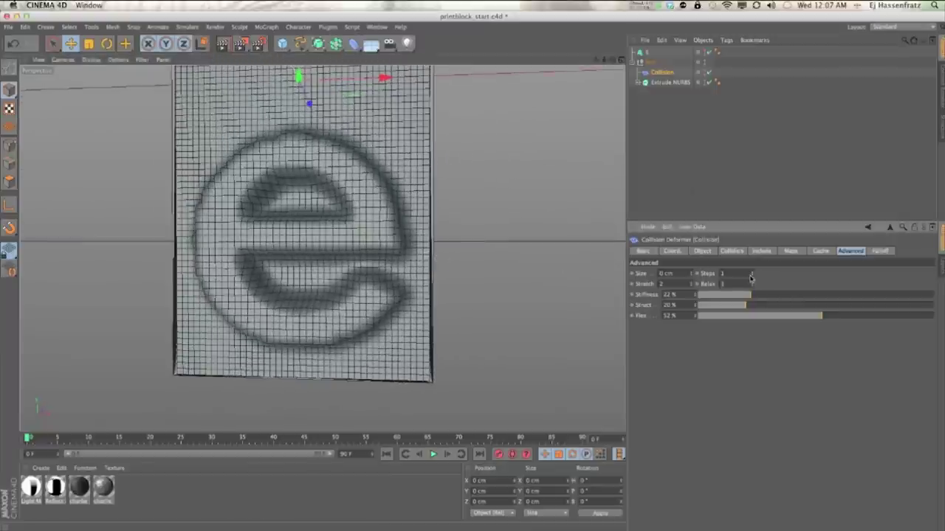
drag(752, 285, 758, 277)
alt+drag(414, 234, 389, 241)
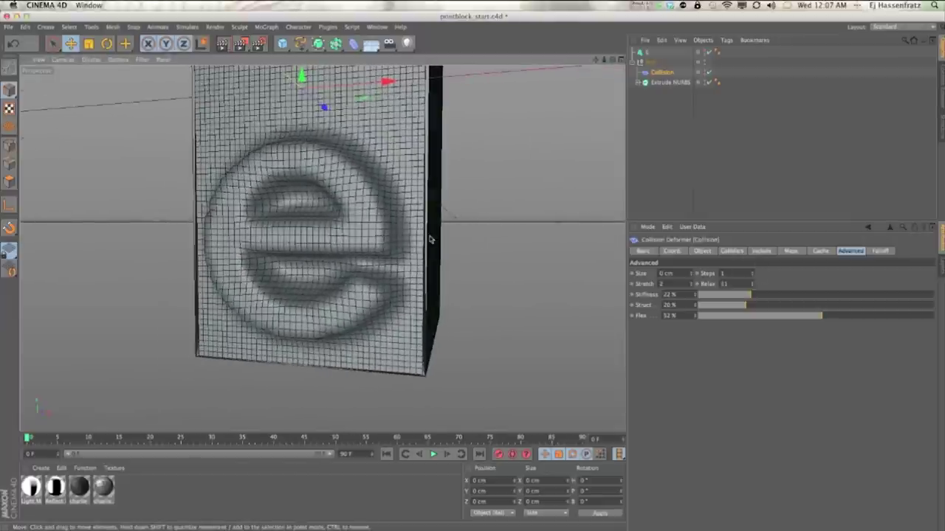
- Set the letter's Start and End fillet radii to 1 cm
click(650, 62)
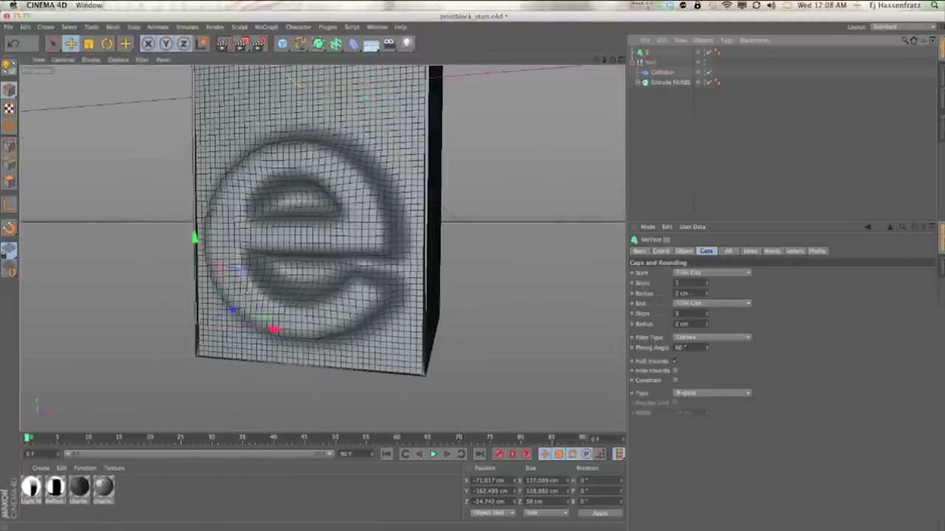
click(686, 313)
key(BackSpace)
text(1)
key(Return)
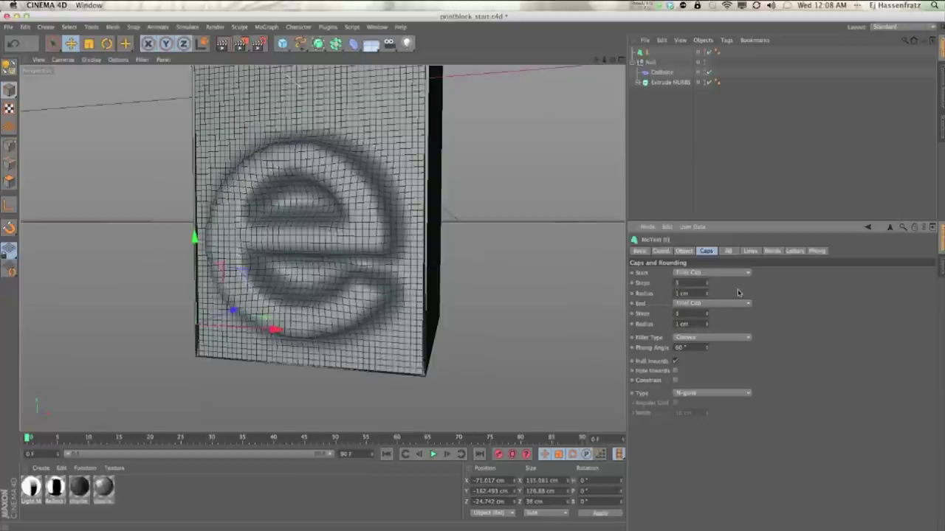
- Lower the letter's Start fillet radius to 0.5 cm
drag(688, 294, 642, 288)
text(.5)
key(Tab)
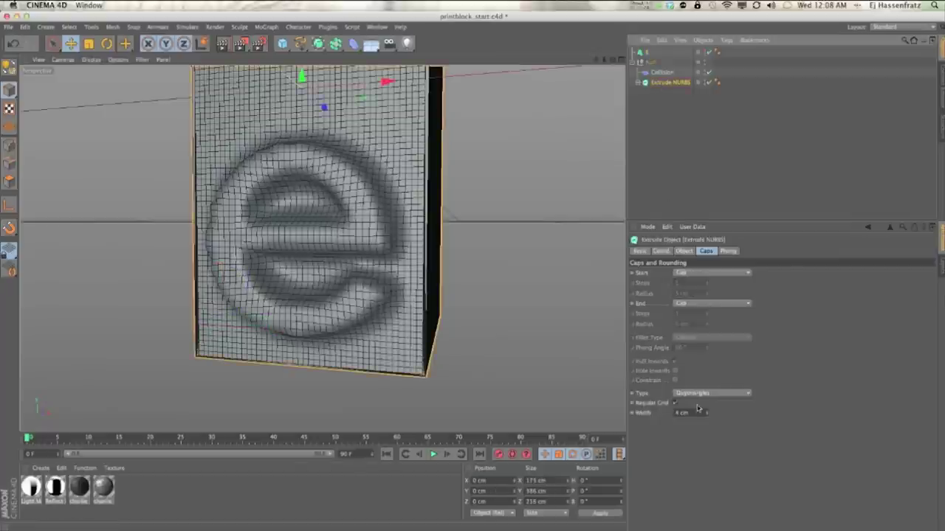
- Set the regular grid width of the block's Extrude NURBS caps to 3 cm after trying 2 cm
click(707, 417)
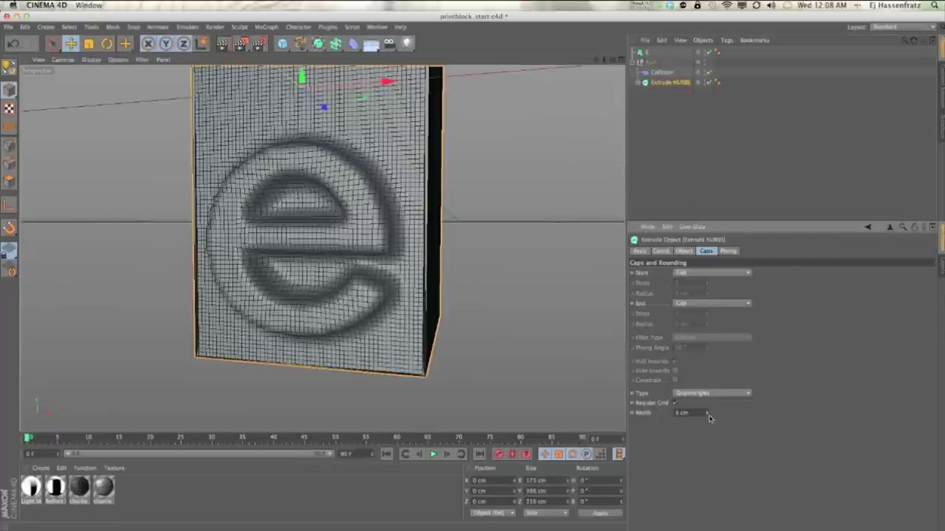
click(706, 417)
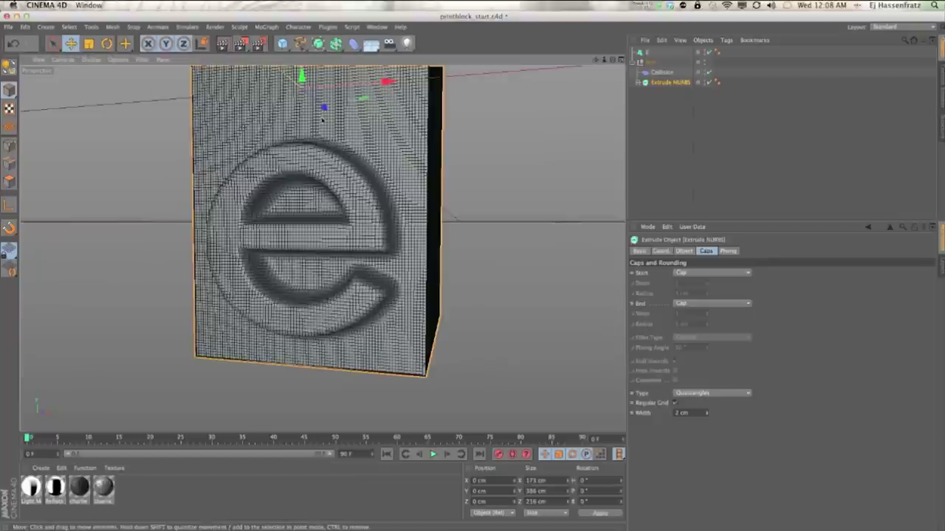
double_click(683, 414)
text(3)
key(Return)
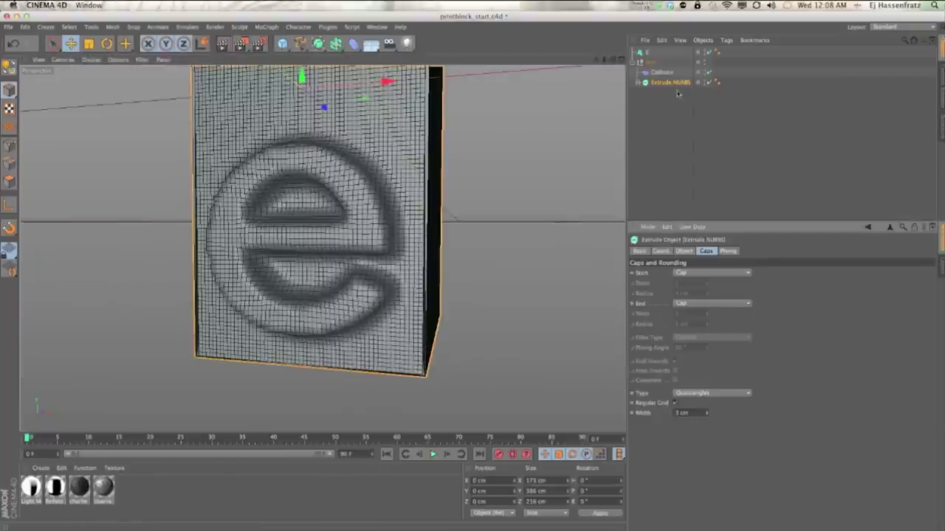
- Set the Collision deformer's Relax to 15, Stiffness to 50 %, Struct to 10 % and Flex to 50 %, and inspect the relief
click(662, 71)
drag(787, 294, 806, 293)
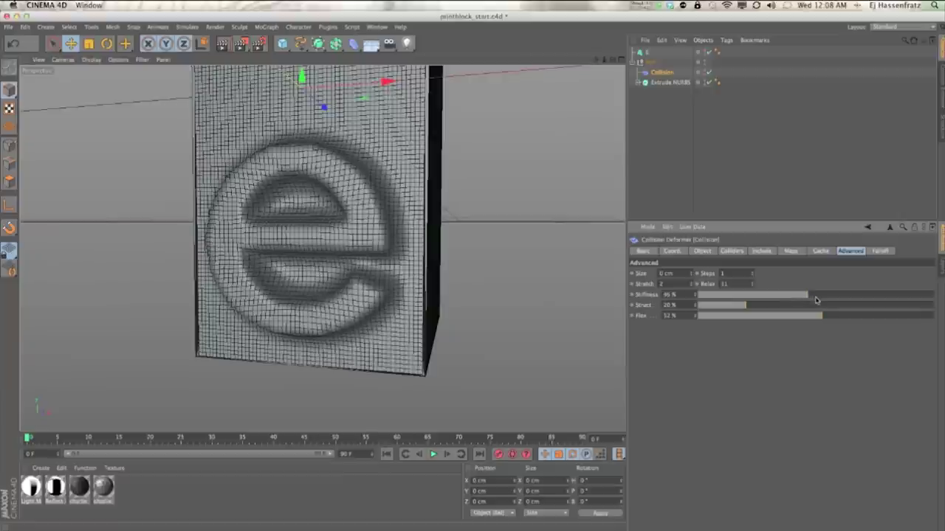
drag(814, 299, 815, 299)
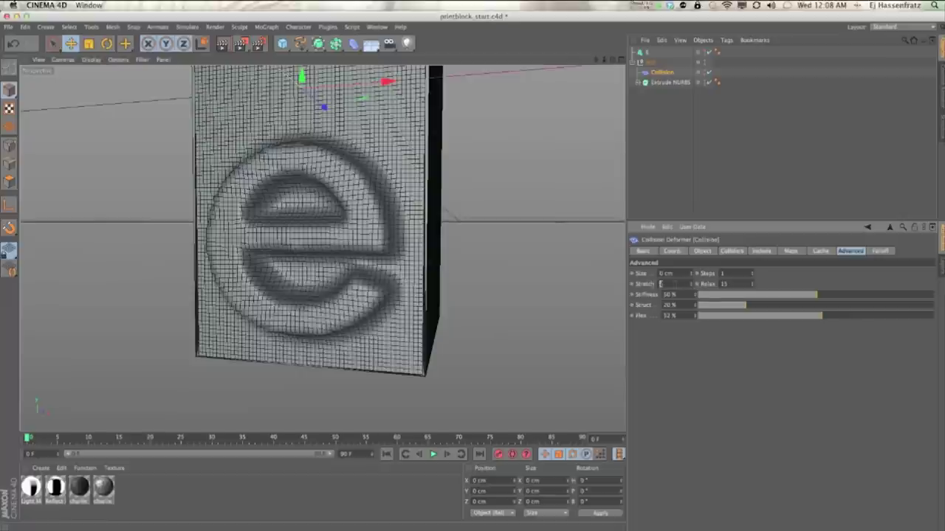
mouse_move(819, 319)
mouse_down()
mouse_move(803, 320)
mouse_move(839, 320)
mouse_move(748, 320)
mouse_move(860, 320)
mouse_move(822, 321)
mouse_up()
drag(726, 309, 722, 307)
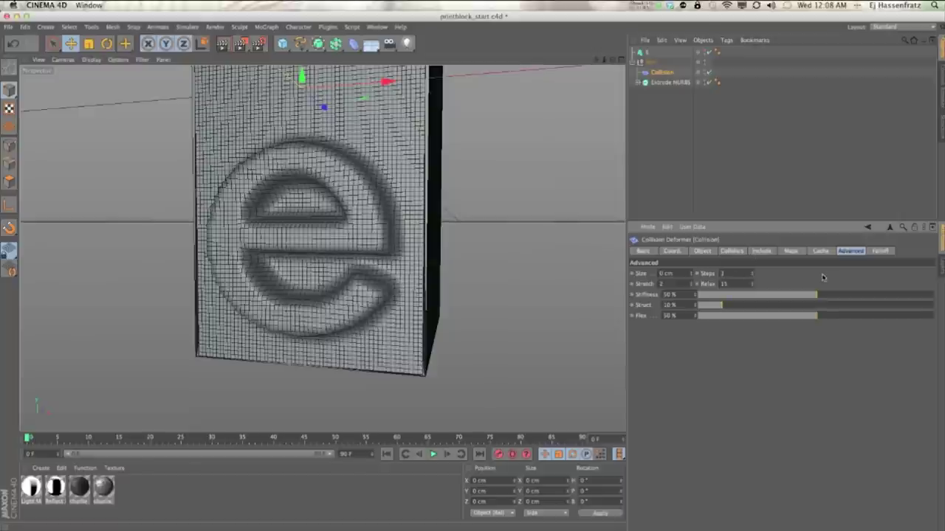
mouse_move(388, 269)
alt+mouse_down()
mouse_move(392, 182)
mouse_move(295, 267)
mouse_move(230, 276)
mouse_move(221, 288)
mouse_move(270, 331)
mouse_move(393, 316)
mouse_move(375, 268)
alt+mouse_up()
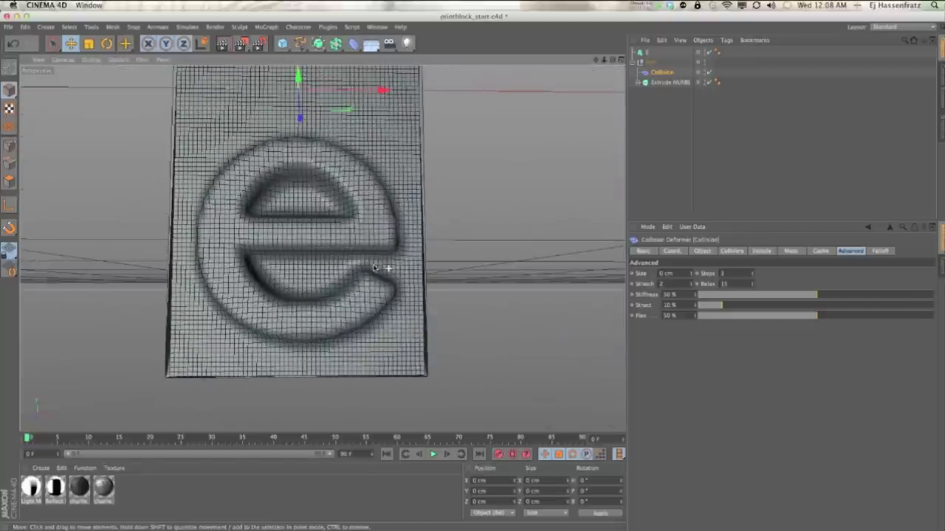
alt+drag(295, 309, 340, 293)
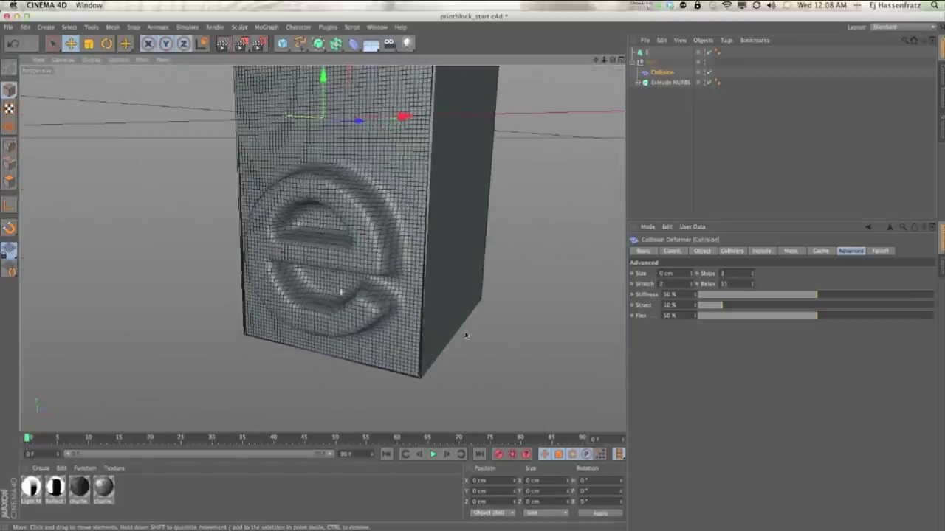
- Try a lower Phong Angle on the Extrude NURBS Phong tag, set it back to 60°, and check the shading from the front
click(692, 195)
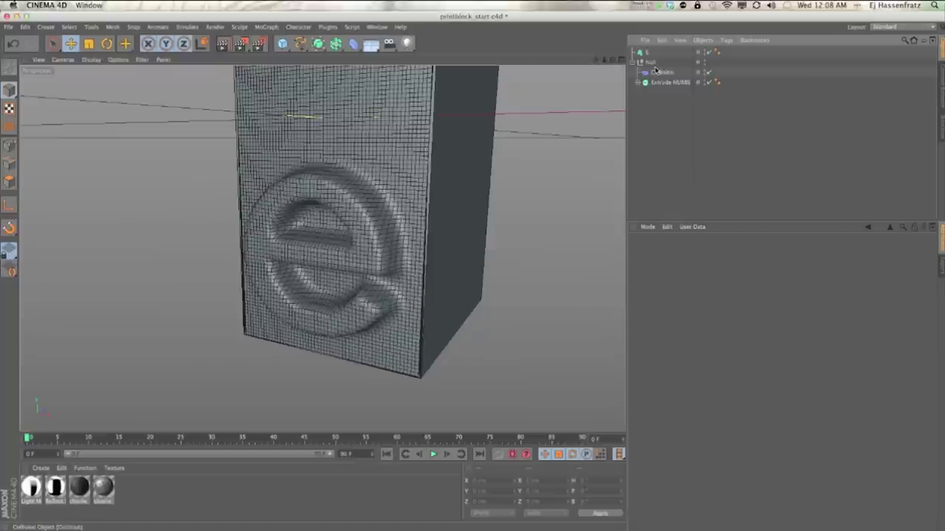
click(717, 82)
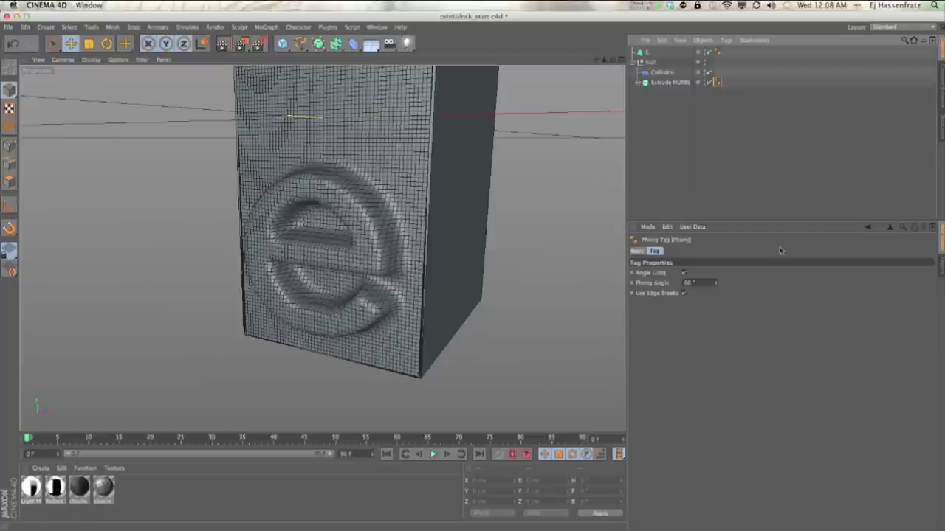
click(698, 285)
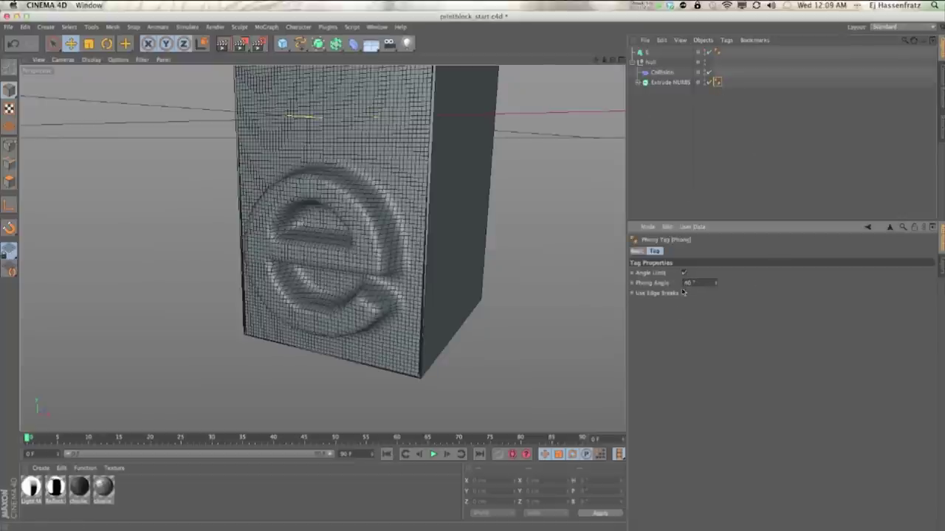
drag(696, 284, 674, 281)
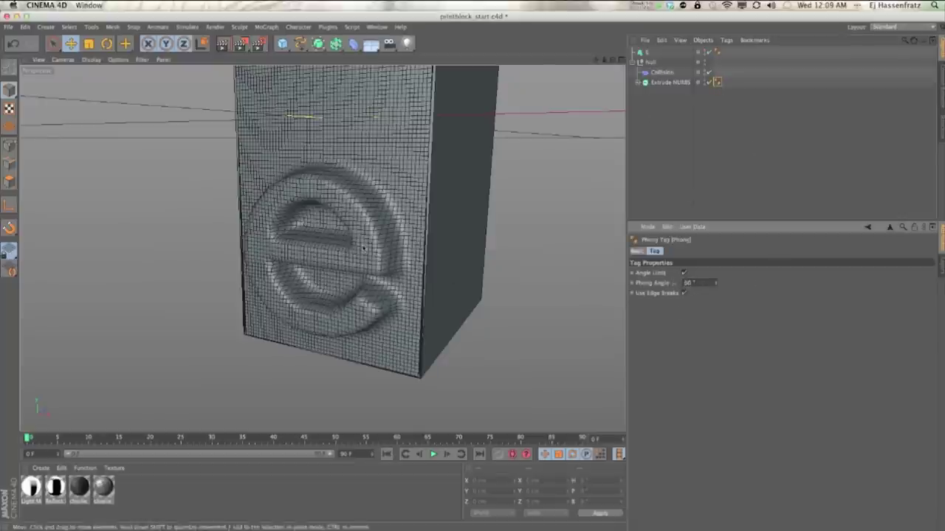
alt+drag(360, 248, 581, 167)
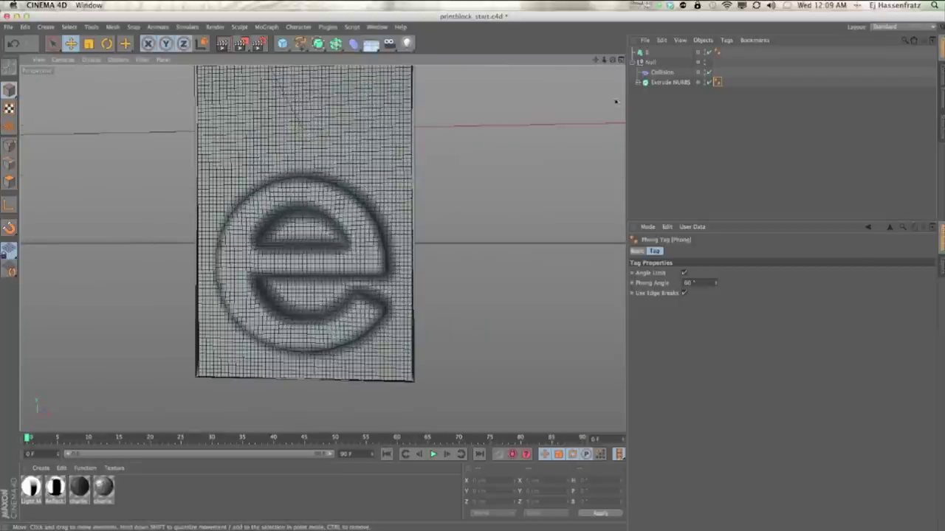
- Try fillet radii of 0.1 cm and 1 cm on both the Start and End caps of the letter
click(646, 52)
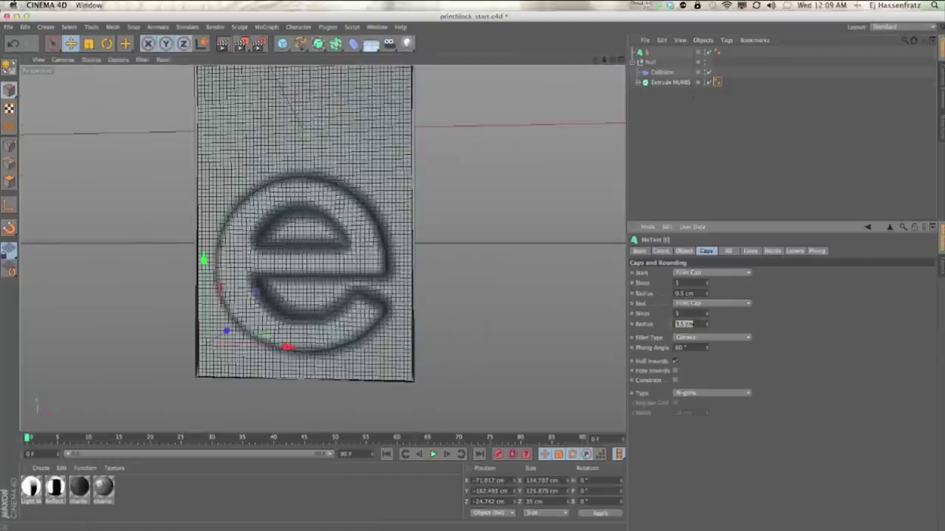
text(0.1)
key(Return)
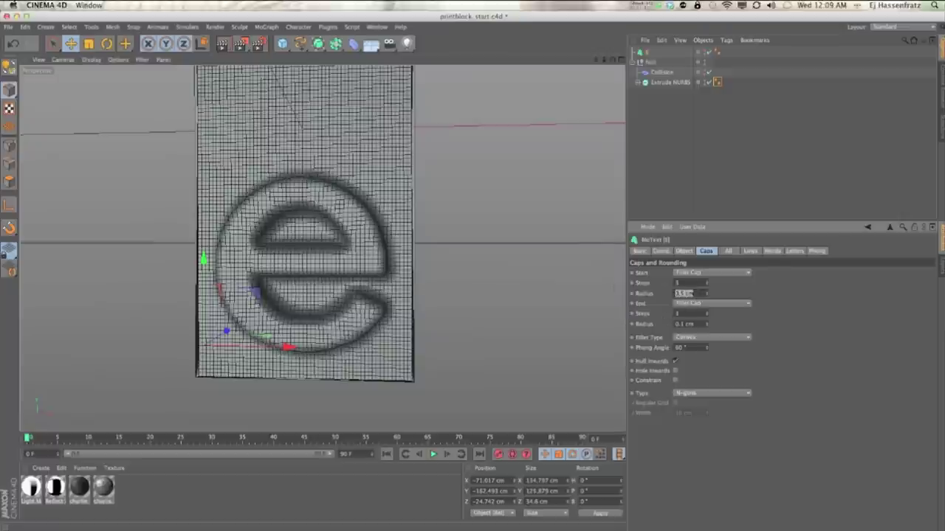
text(1.1)
key(Return)
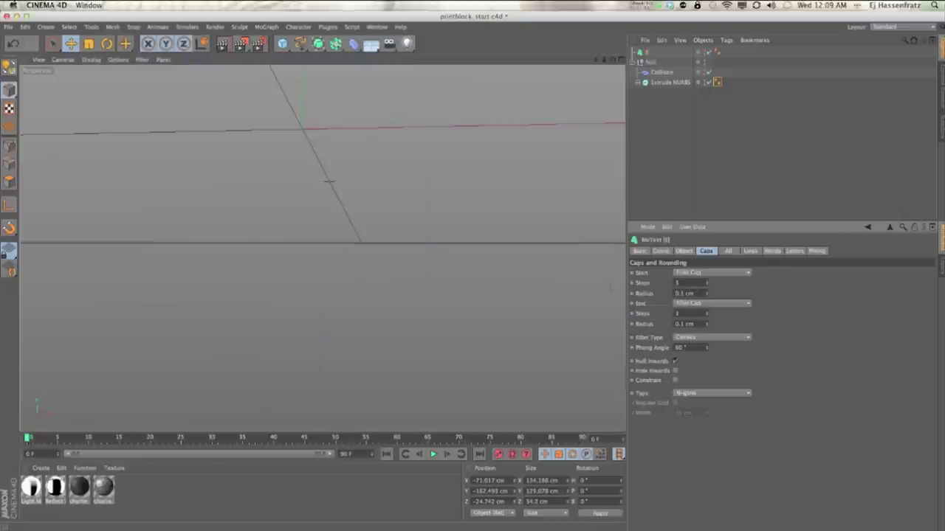
double_click(677, 293)
text(11)
key(Return)
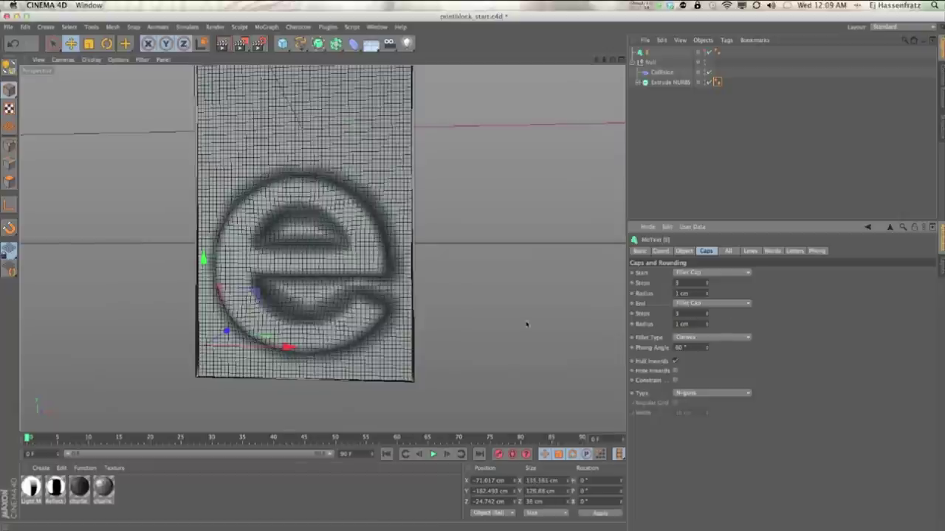
- Set the letter's Start and End fillet radii to 0.5 cm and inspect the relief from the side and front
drag(691, 293, 599, 296)
text(.5)
key(Tab)
key(Tab)
text(0.5)
key(Return)
alt+drag(373, 316, 180, 315)
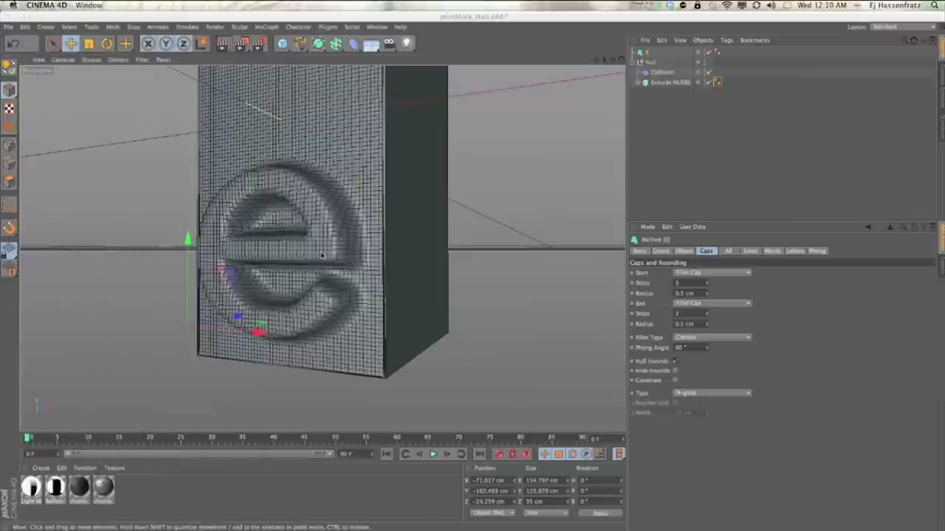
alt+drag(335, 277, 330, 209)
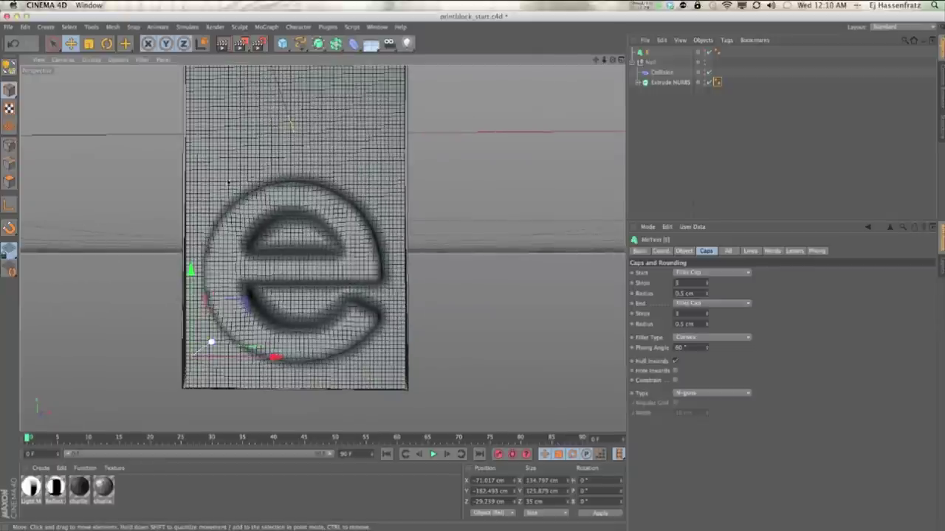
alt+drag(322, 255, 301, 259)
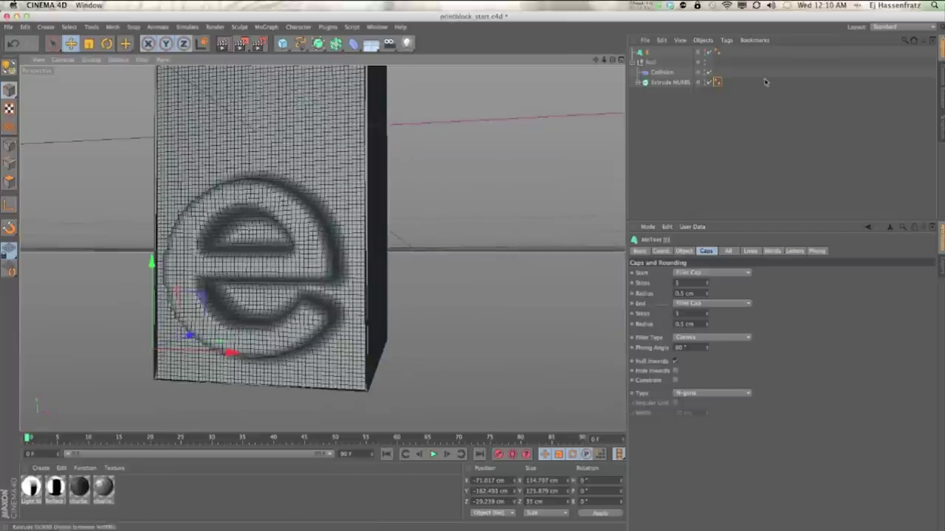
alt+drag(310, 260, 308, 261)
- Make the MoText letter visible in the viewport and look closely at where it meets the deformed block face
click(701, 54)
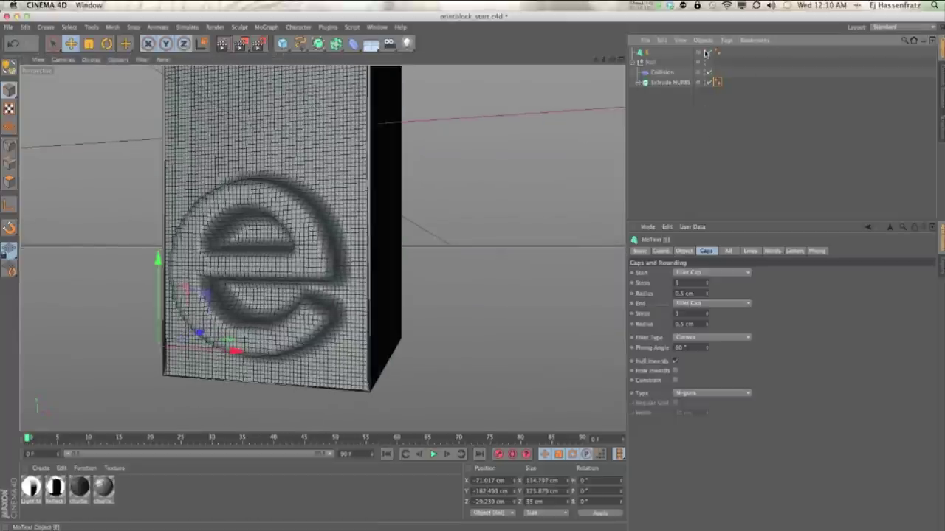
alt+drag(304, 315, 304, 294)
alt+right_drag(298, 250, 358, 247)
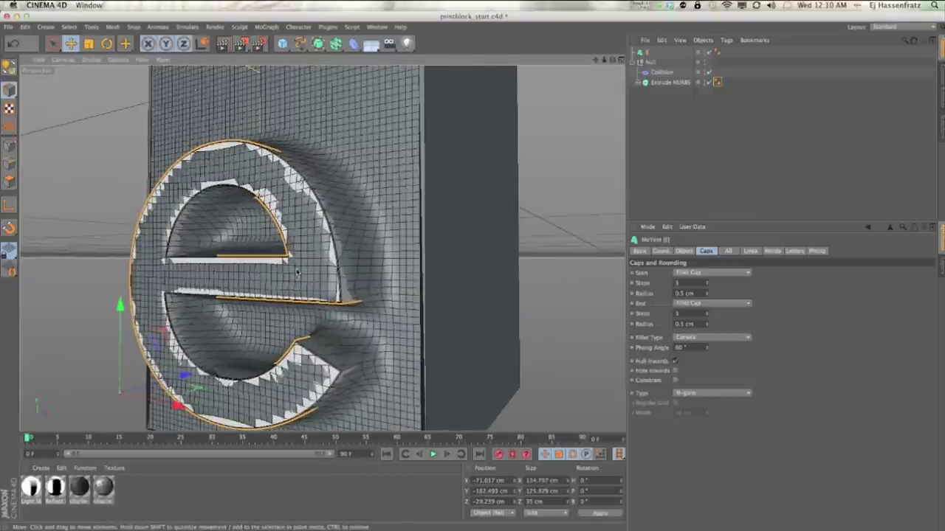
alt+middle_drag(304, 243, 307, 223)
- Apply the lighter grey material to the letter and the dark material to the block's Extrude NURBS, and preview the render
drag(107, 483, 650, 53)
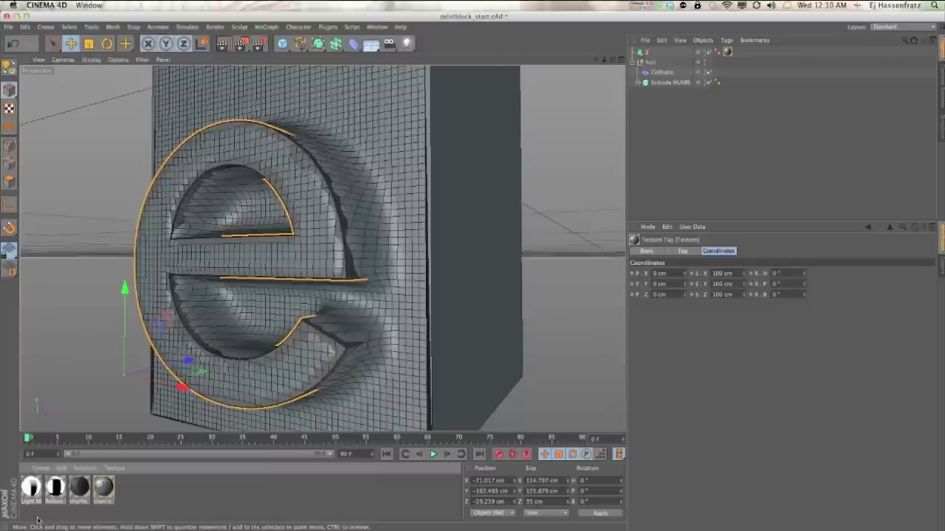
drag(82, 490, 692, 83)
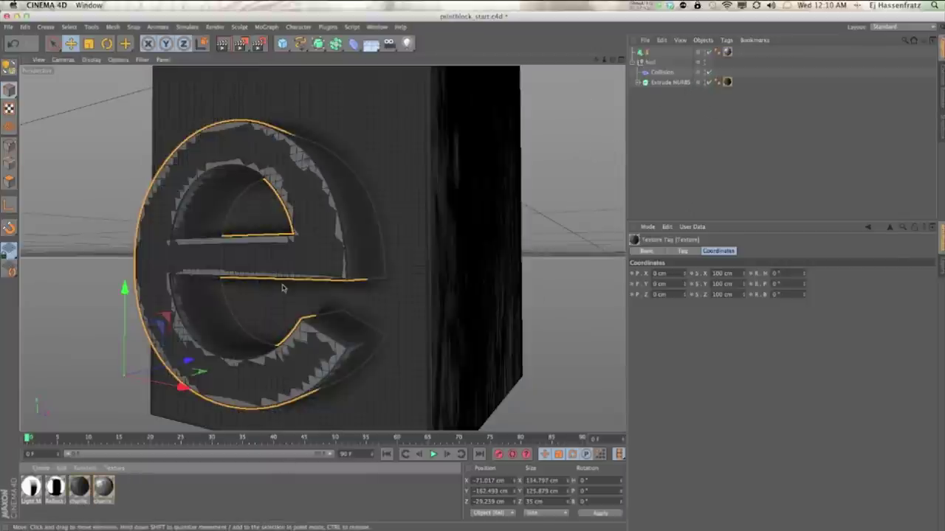
click(223, 44)
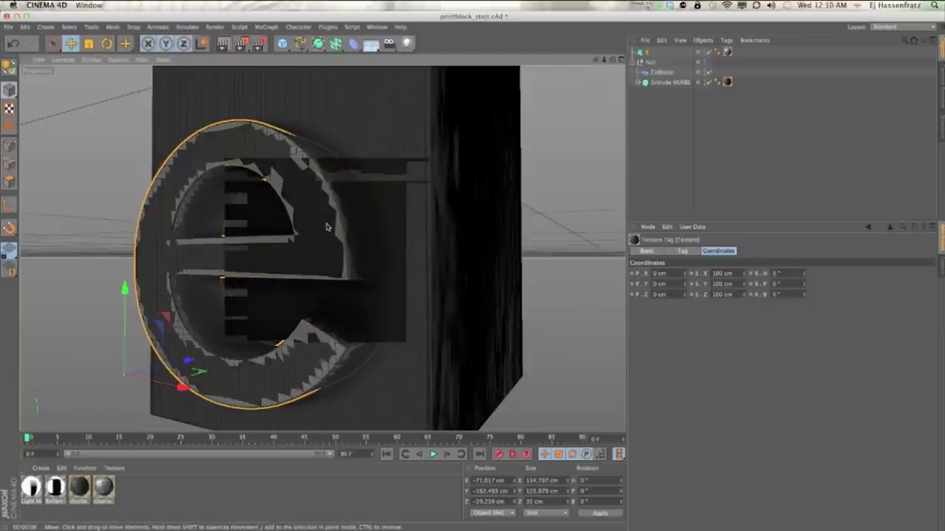
- Try a Depth of -10 cm for the MoText letter and check its extrusion from the side
click(643, 53)
click(642, 52)
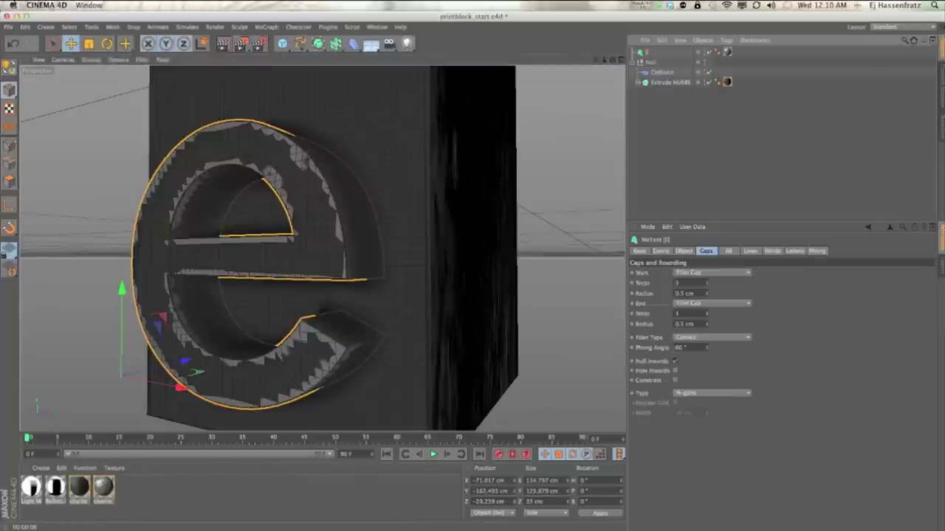
click(683, 251)
click(682, 274)
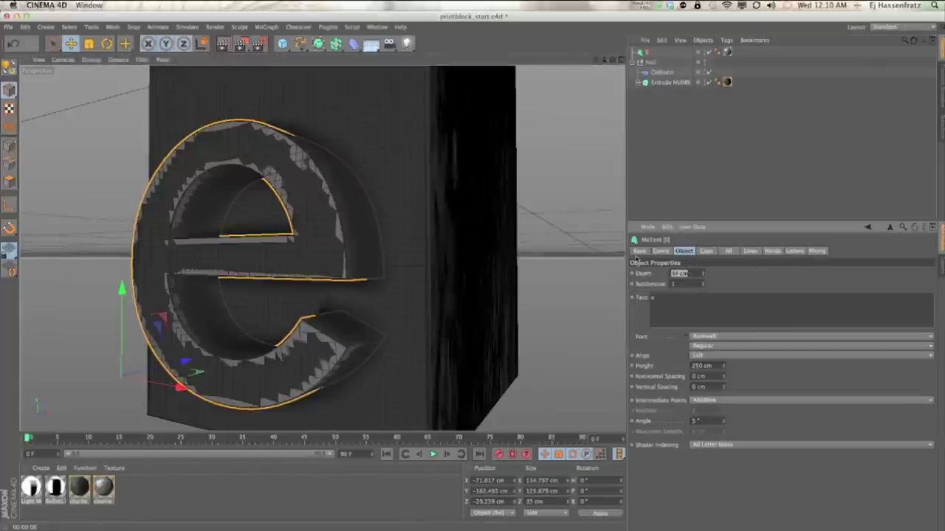
text(-10)
key(Return)
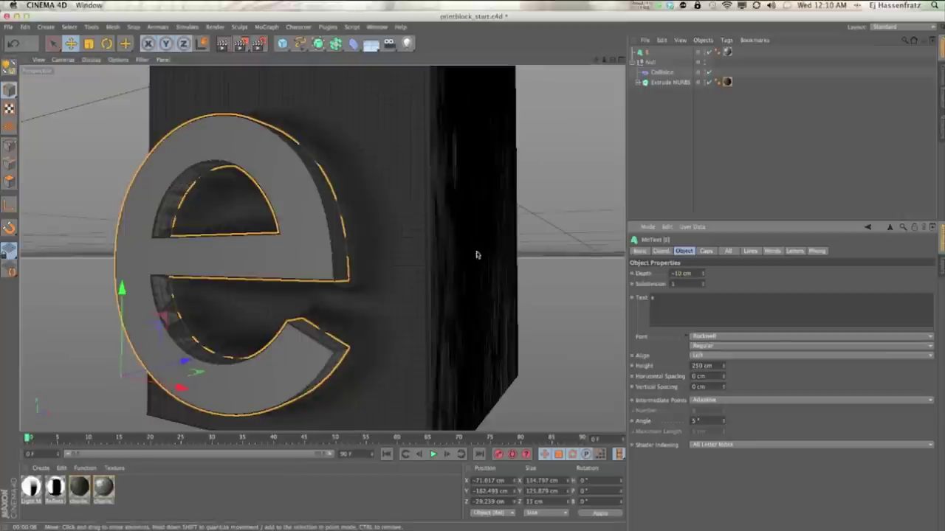
alt+drag(351, 256, 326, 284)
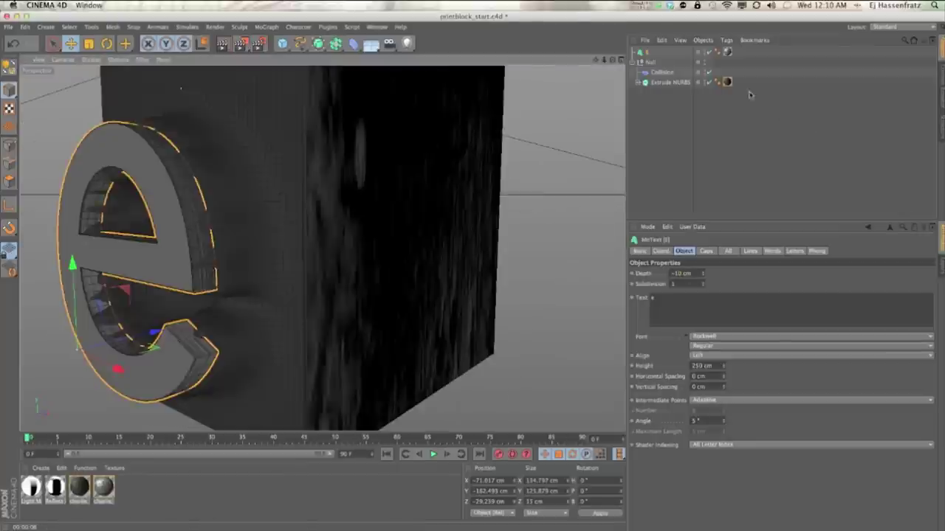
- Remove the material tags from the letter and the Extrude NURBS, and inspect the bare mesh around the letter
click(728, 82)
key(Delete)
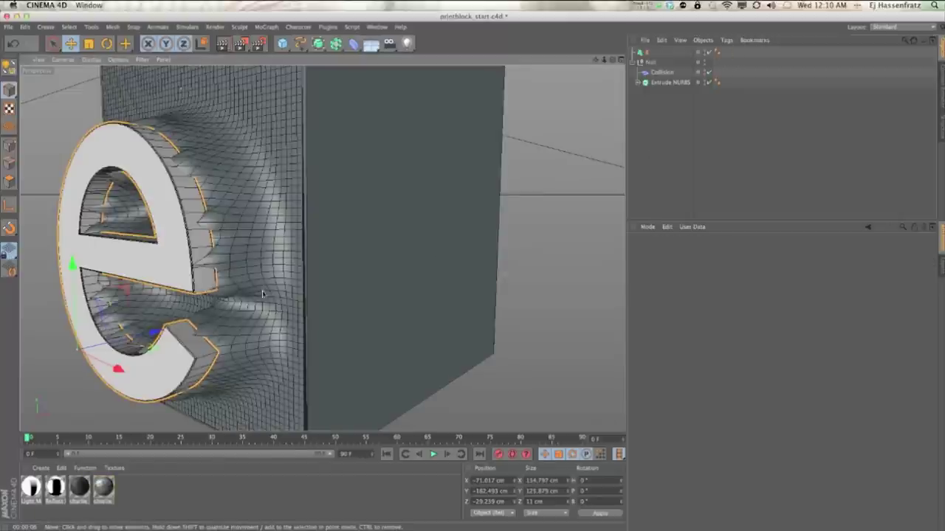
alt+drag(267, 299, 262, 301)
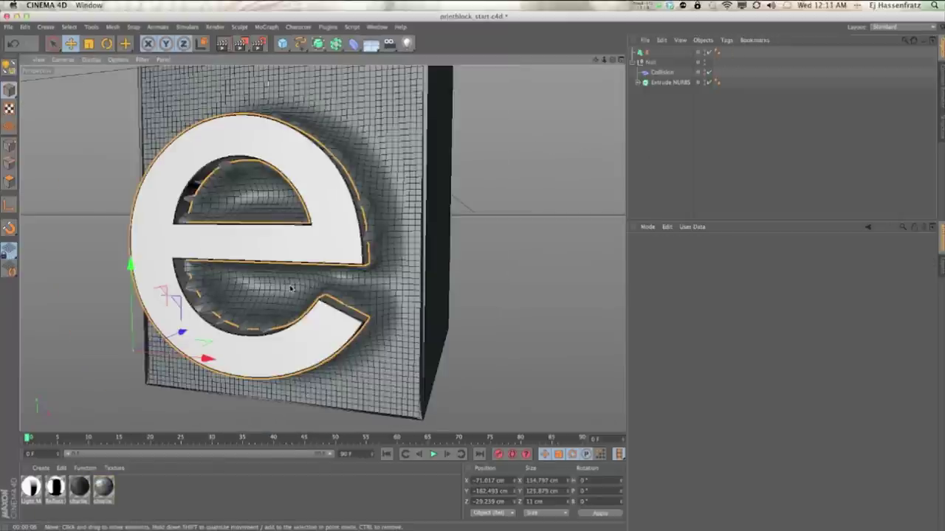
key(ctrl+shift+z)
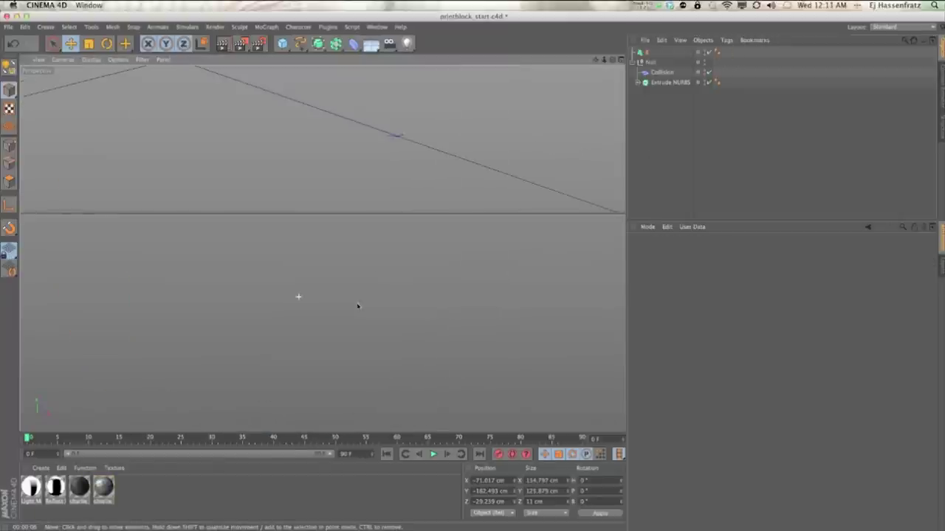
key(ctrl+shift+z)
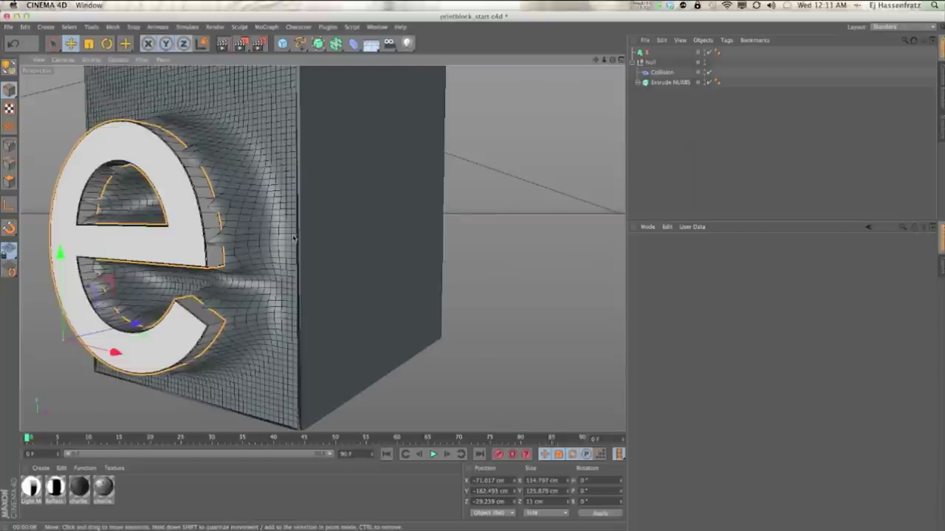
key(ctrl+shift+z)
key(ctrl+shift+z)
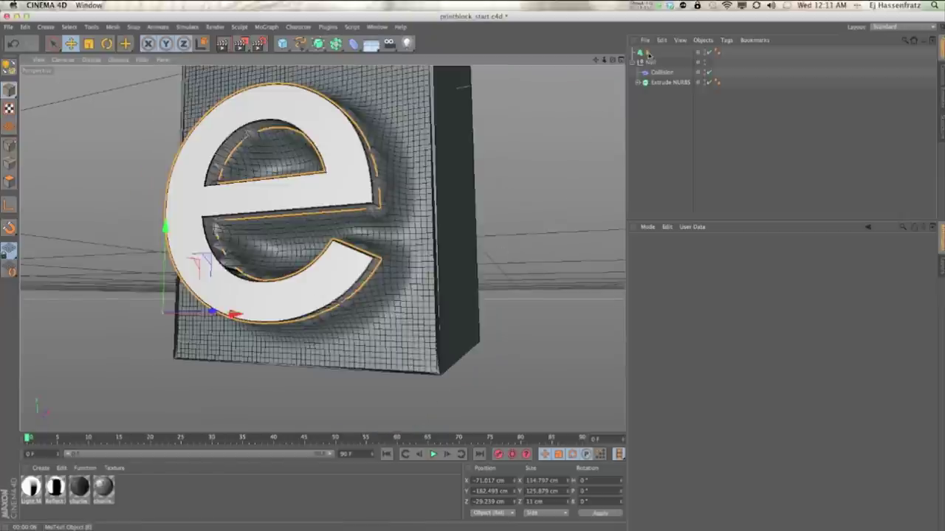
- Set the letter's Depth to -1 cm and check it from the side
drag(699, 274, 616, 277)
text(-1)
key(Return)
alt+drag(379, 262, 302, 200)
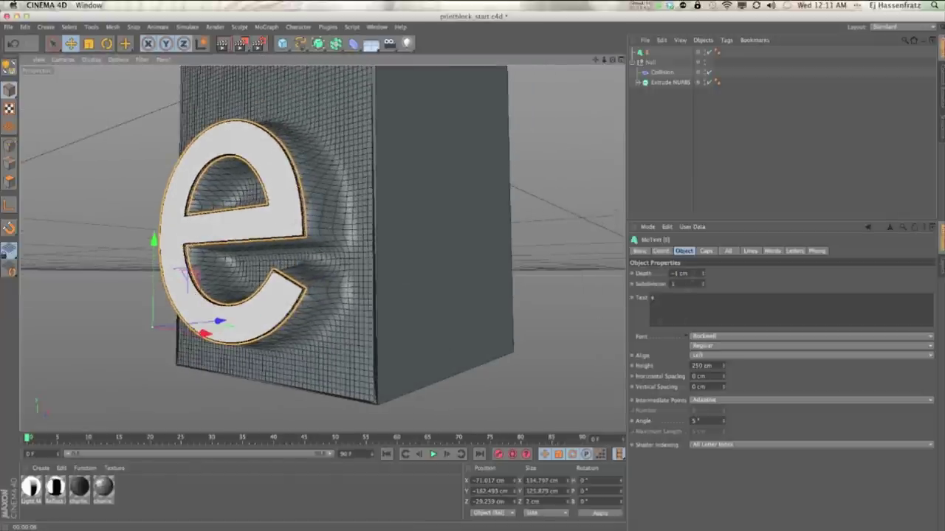
- Try a letter Depth of -0.5 cm, examine its front face up close, and return the Depth to -1 cm
drag(692, 274, 660, 276)
text(-)
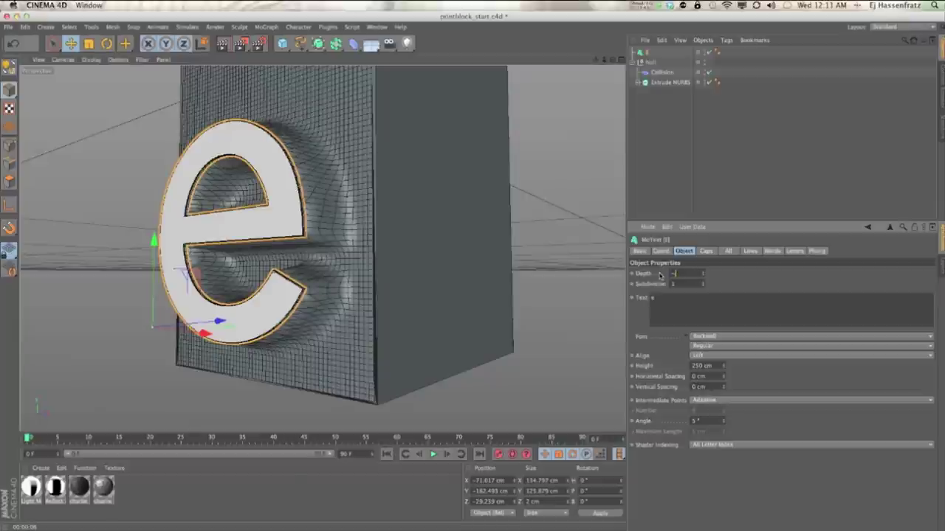
text(0.5)
key(Return)
alt+drag(268, 262, 264, 259)
alt+right_drag(291, 233, 337, 235)
alt+drag(317, 239, 318, 239)
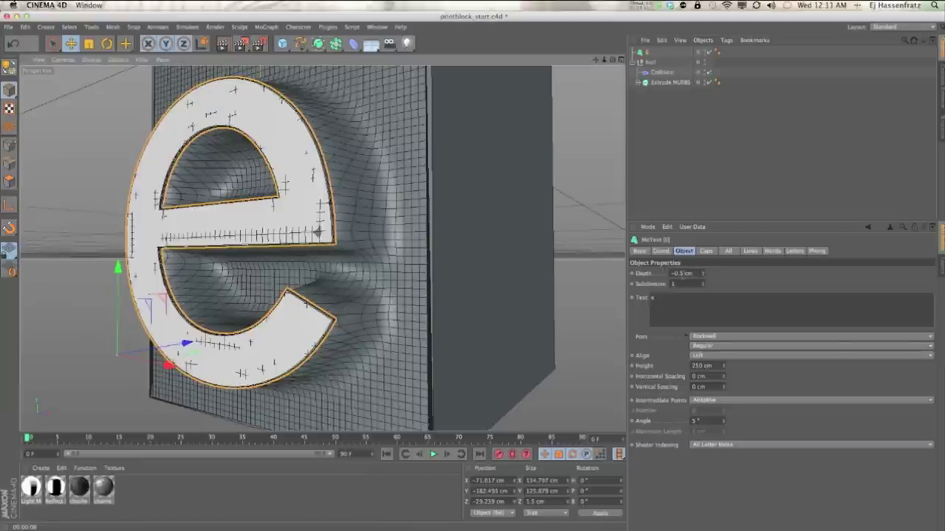
click(680, 274)
key(Return)
drag(696, 274, 384, 236)
text(-1)
key(Return)
- Preview the render of the letter on the block and examine the letter's edges and the surrounding mesh
alt+drag(260, 262, 283, 262)
click(222, 45)
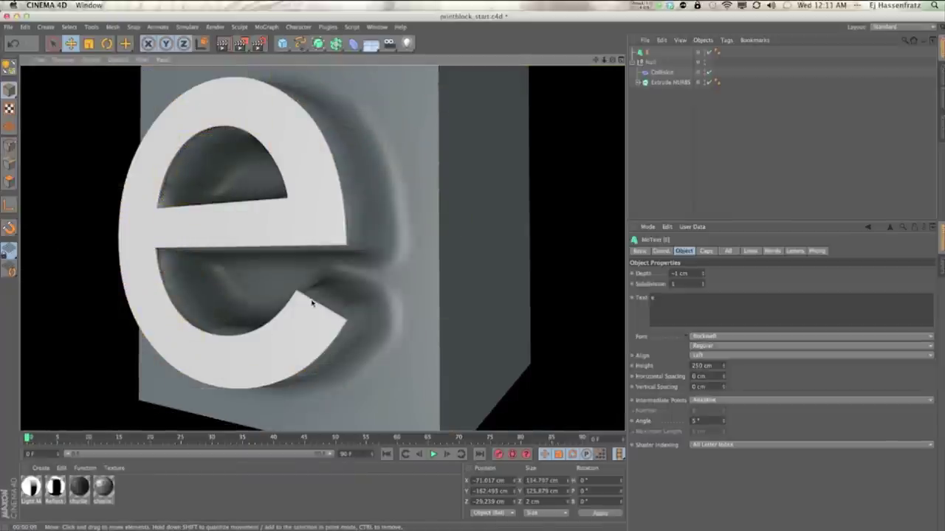
alt+right_drag(306, 310, 290, 315)
alt+drag(312, 319, 341, 224)
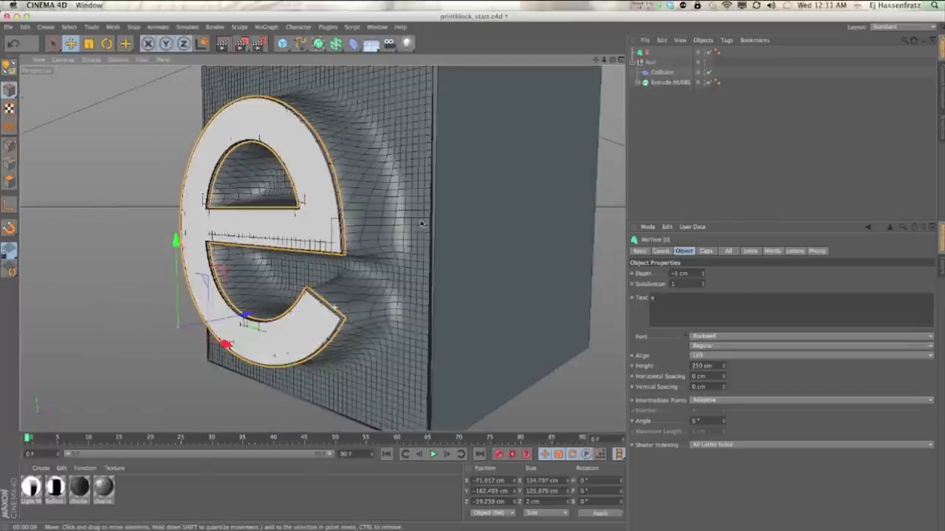
scroll(366, 221, up, 12)
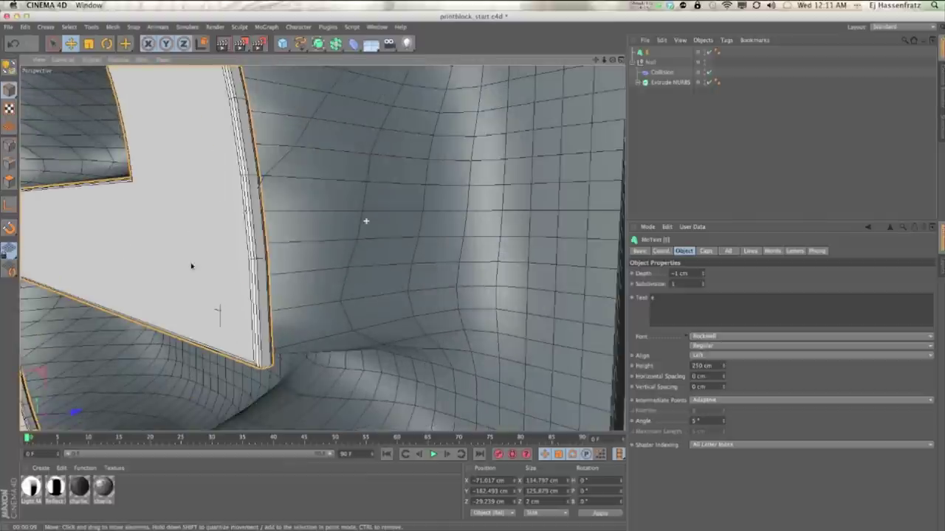
alt+drag(191, 266, 323, 352)
alt+drag(359, 212, 373, 273)
- Try a letter Depth of 1 cm, check the relief with the letter hidden and shown, and restore the Depth to -1 cm
drag(695, 274, 649, 274)
text(1)
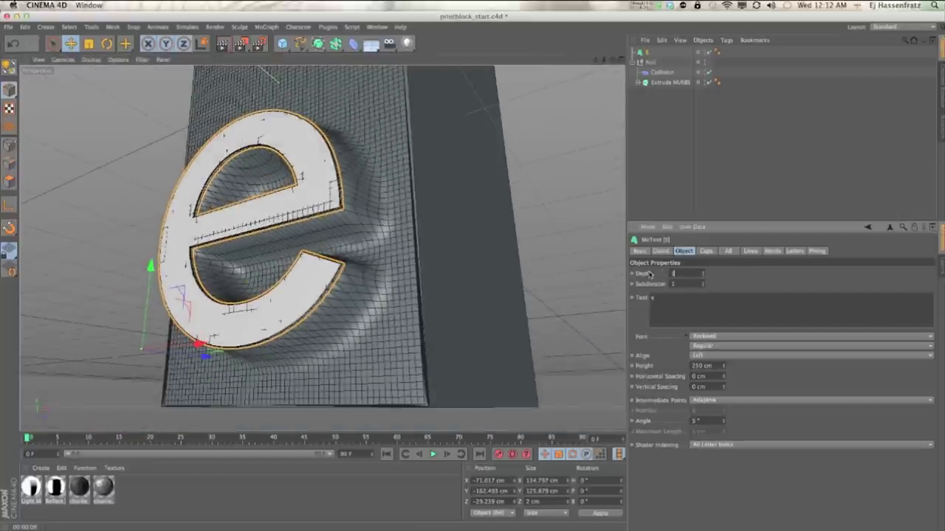
key(Return)
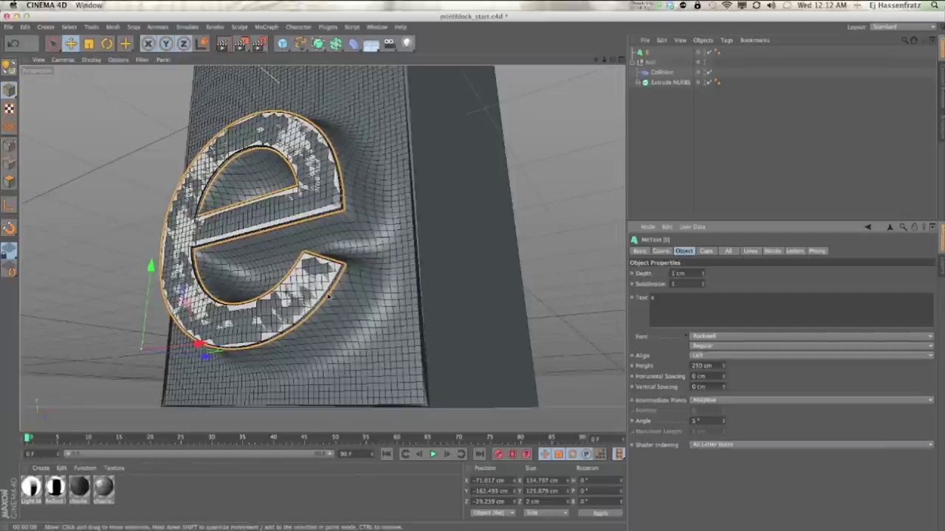
click(703, 51)
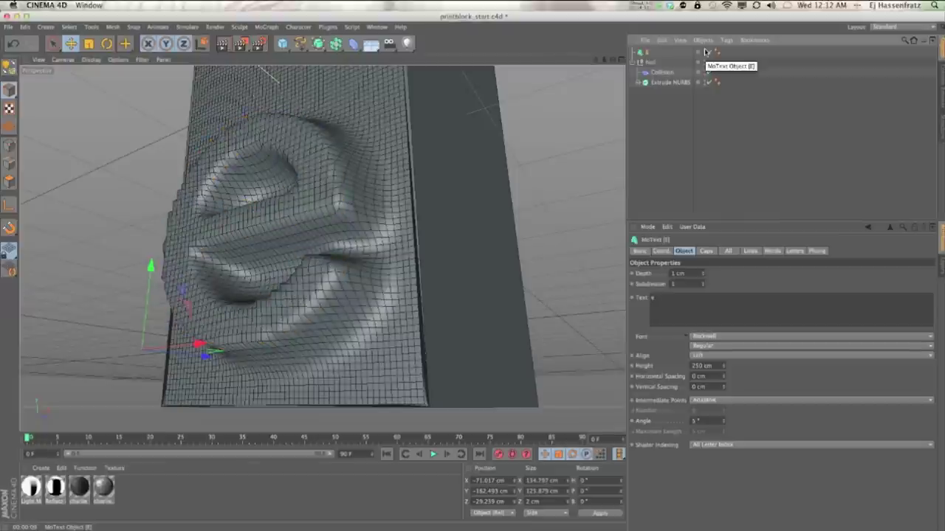
click(703, 52)
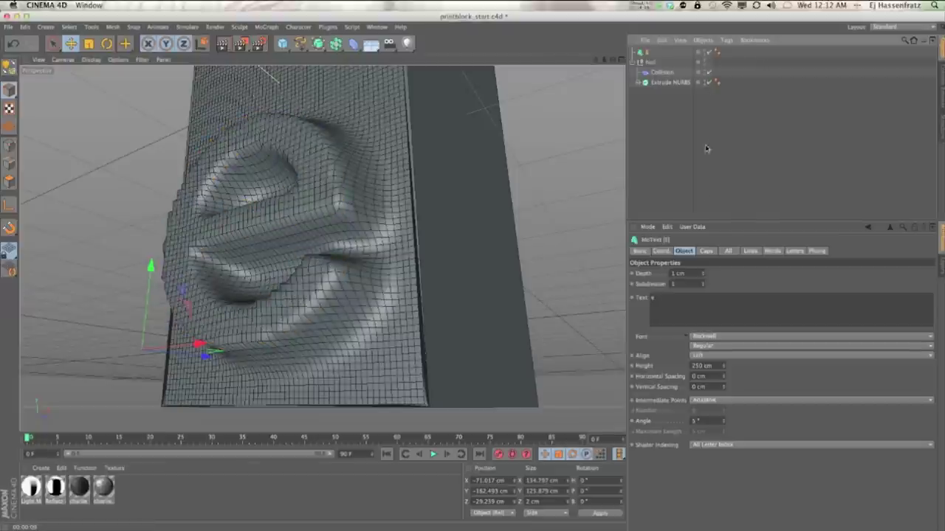
drag(690, 273, 580, 255)
key(Return)
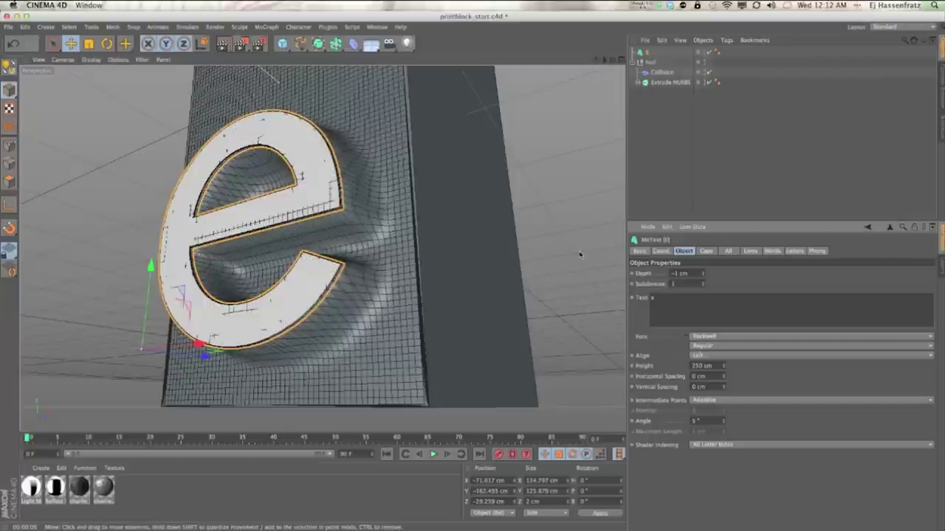
alt+drag(330, 219, 344, 221)
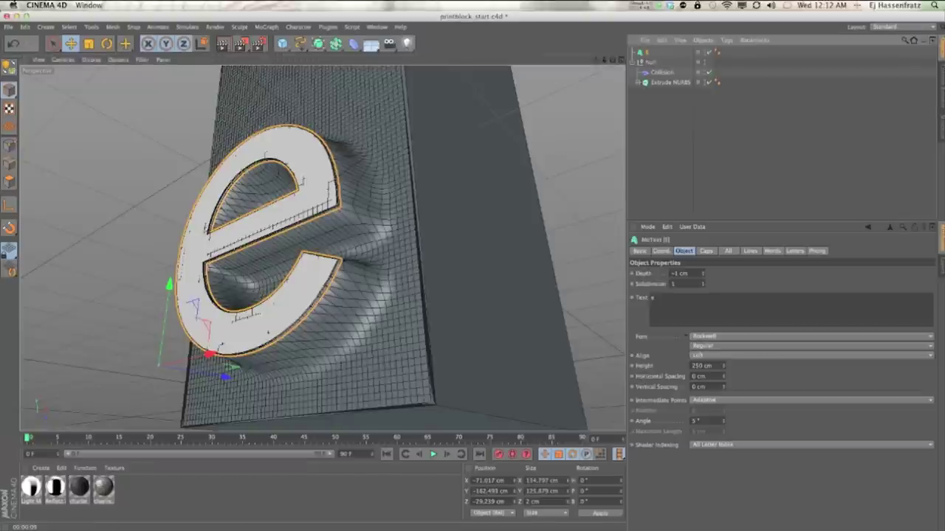
- Change the letter's Start and End caps from Fillet Cap to plain Cap
click(706, 251)
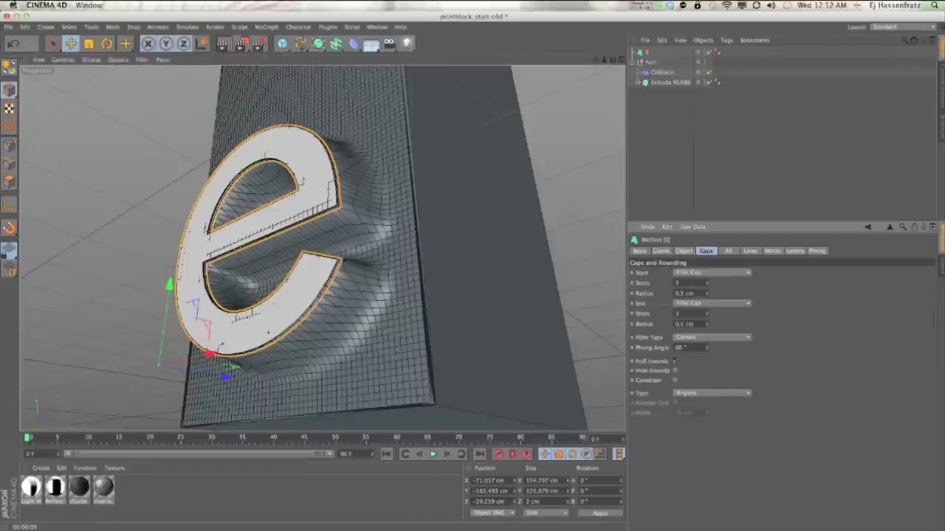
click(698, 273)
click(694, 293)
click(701, 302)
click(698, 323)
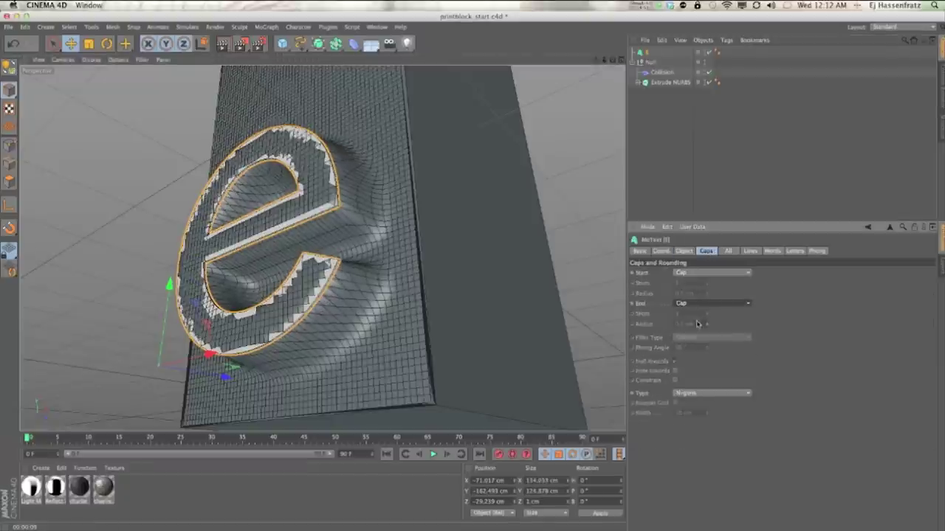
- Restore the letter's Start and End caps from plain Cap to Fillet Cap
alt+right_drag(339, 214, 367, 209)
scroll(433, 214, up, 10)
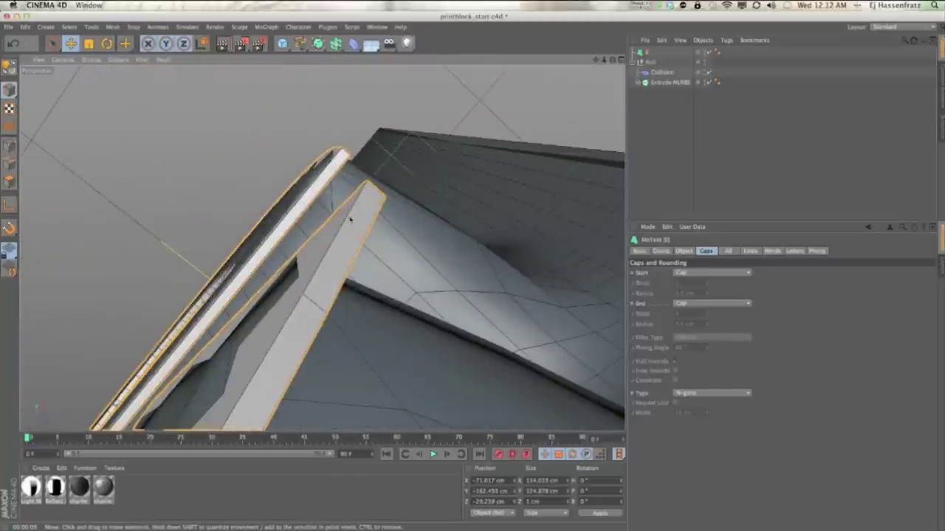
alt+drag(351, 219, 407, 340)
alt+right_drag(407, 340, 322, 249)
alt+drag(323, 248, 389, 318)
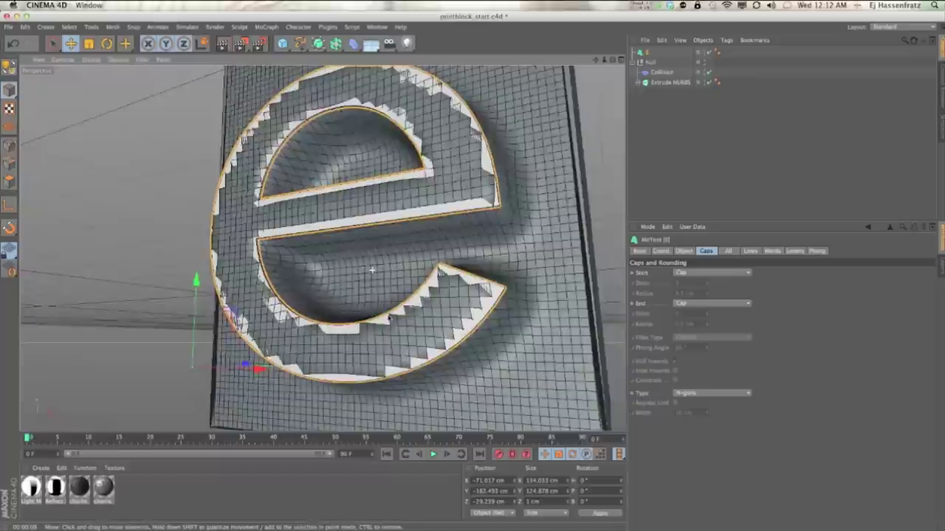
click(694, 274)
click(686, 303)
click(694, 304)
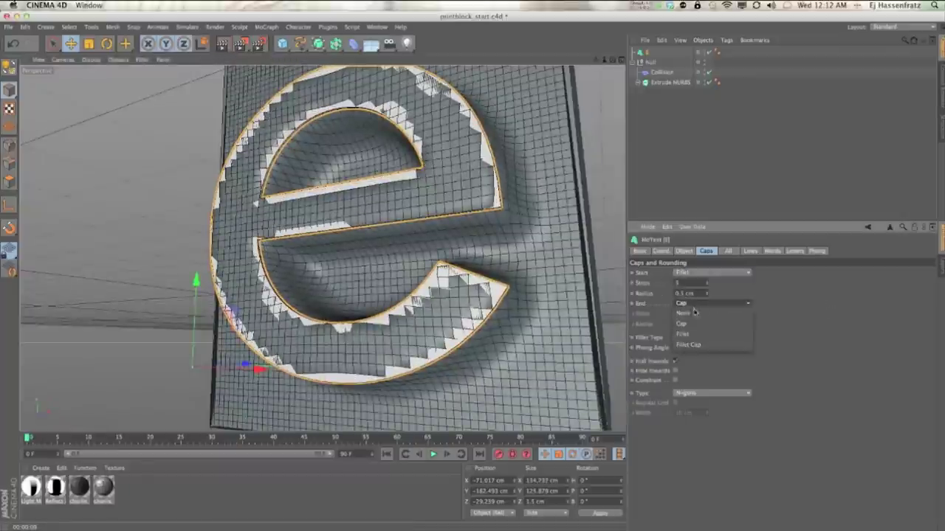
click(694, 344)
click(712, 273)
click(694, 313)
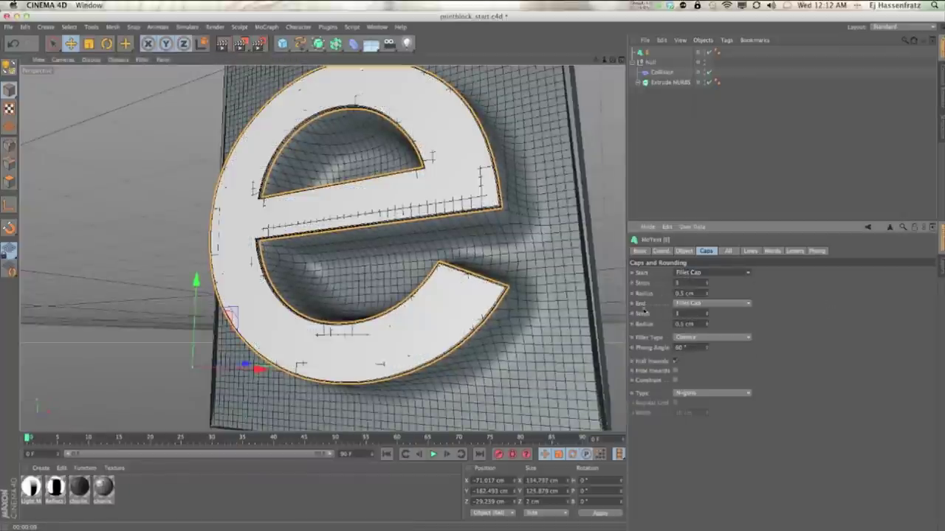
- On the Collision deformer, try Flex at 100 % and 52 %, and try Structure at higher values before reducing it to 23 %
alt+drag(482, 299, 510, 315)
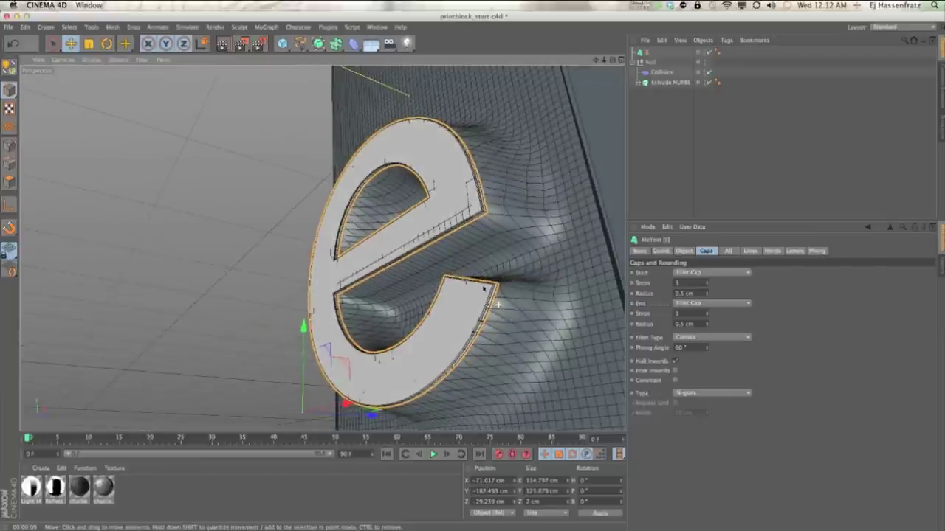
click(662, 72)
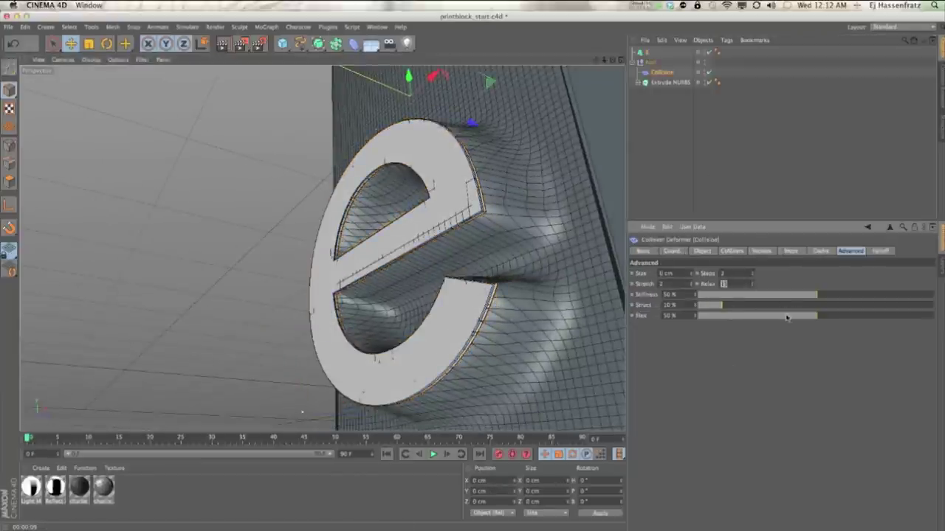
drag(832, 317, 932, 317)
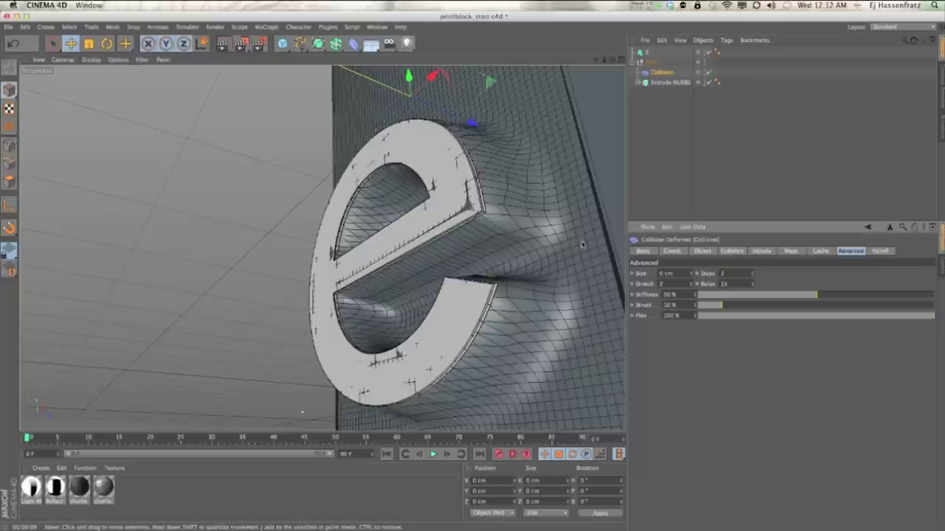
click(821, 315)
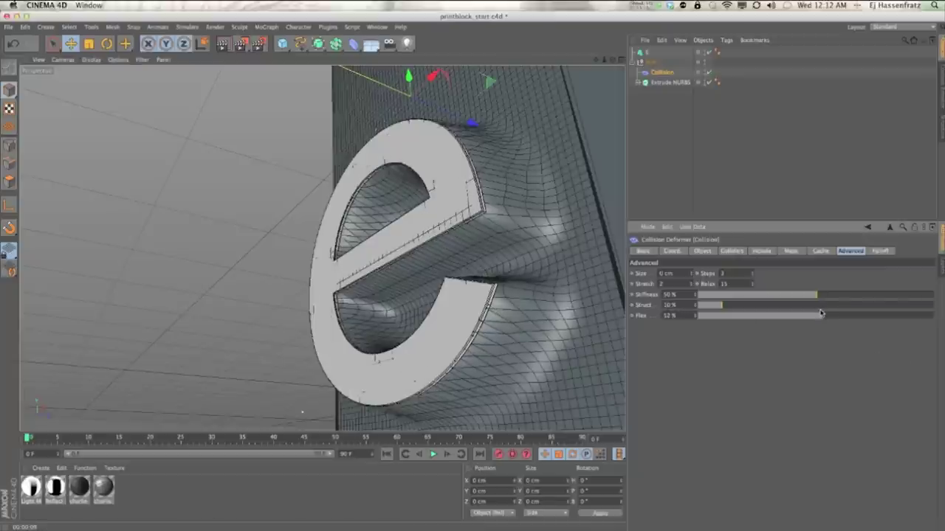
click(824, 304)
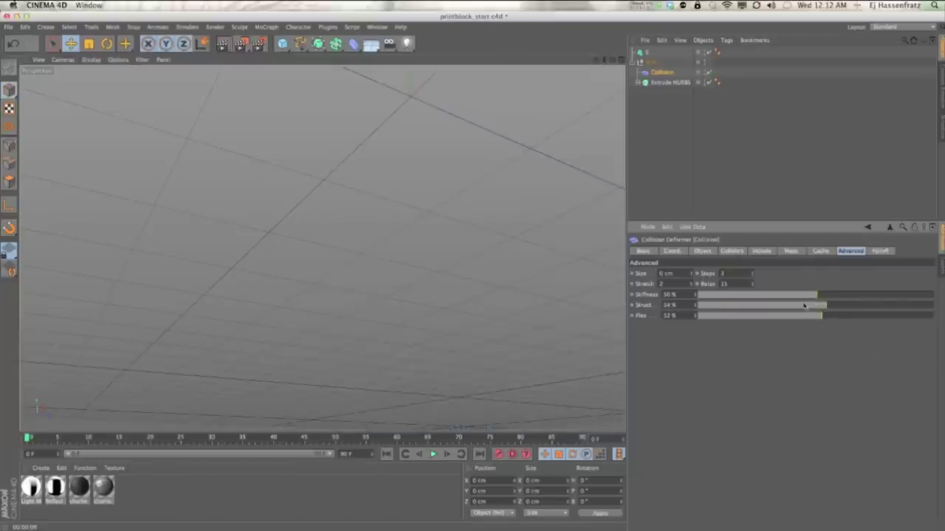
click(766, 305)
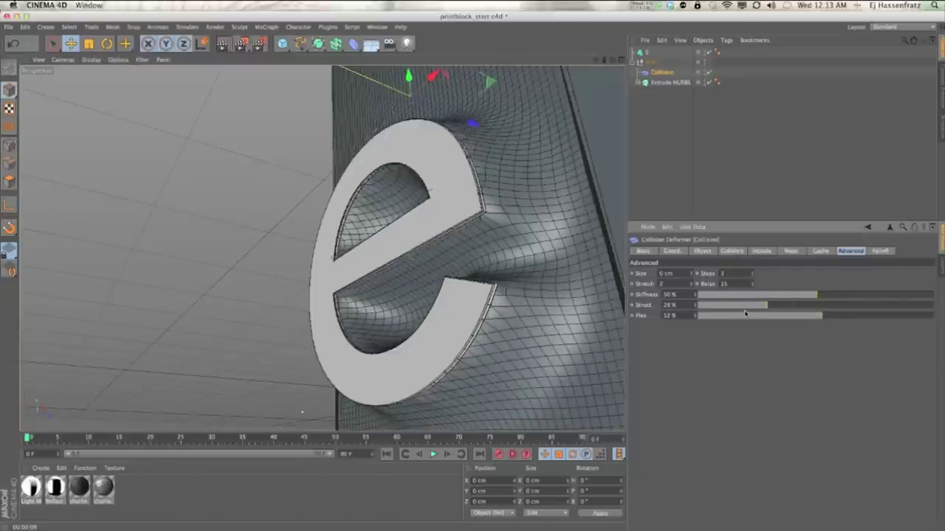
click(752, 305)
- Try a Stretch of 4, a Size of 1 cm and Steps of 1 on the Collision deformer
double_click(675, 284)
text(4)
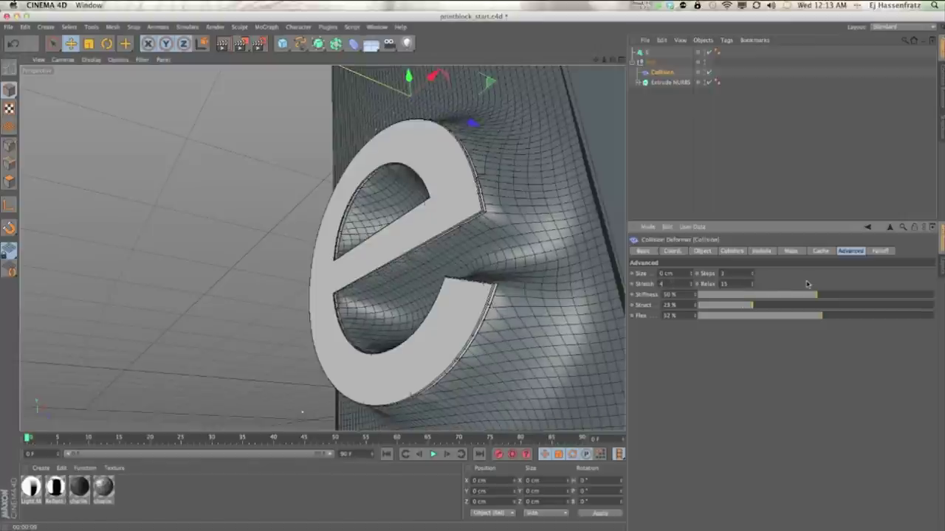
drag(691, 274, 817, 275)
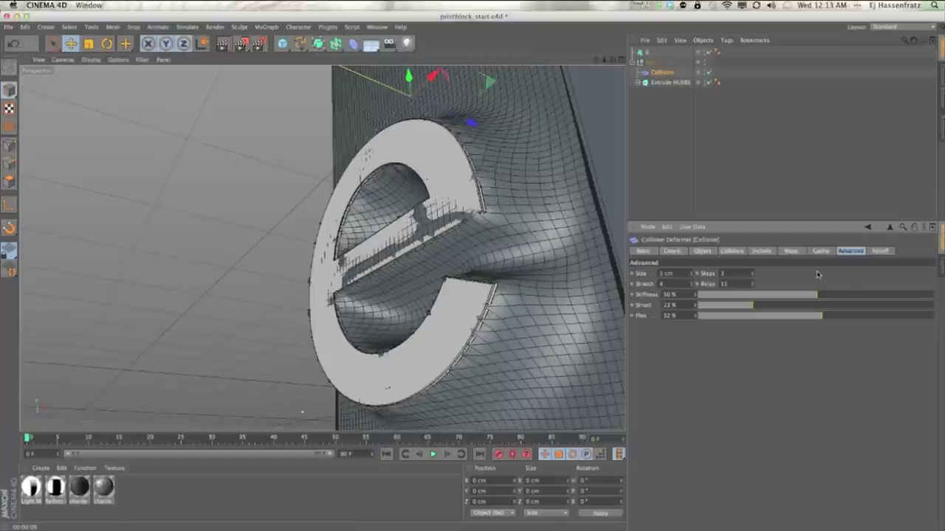
alt+drag(496, 291, 485, 244)
click(722, 273)
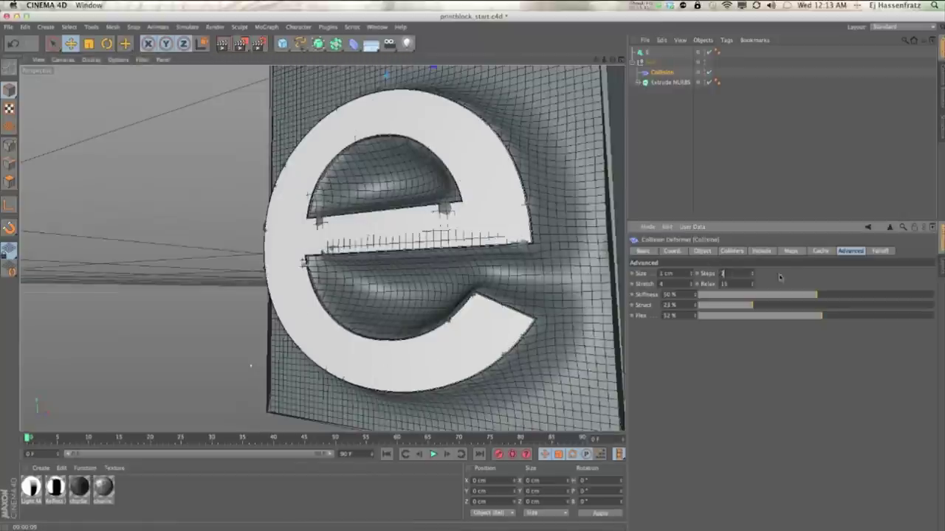
text(1)
key(Return)
- Examine the letter's edges and the surrounding relief close up and from several angles
alt+drag(499, 226, 488, 270)
alt+right_drag(495, 268, 493, 242)
alt+drag(556, 249, 573, 249)
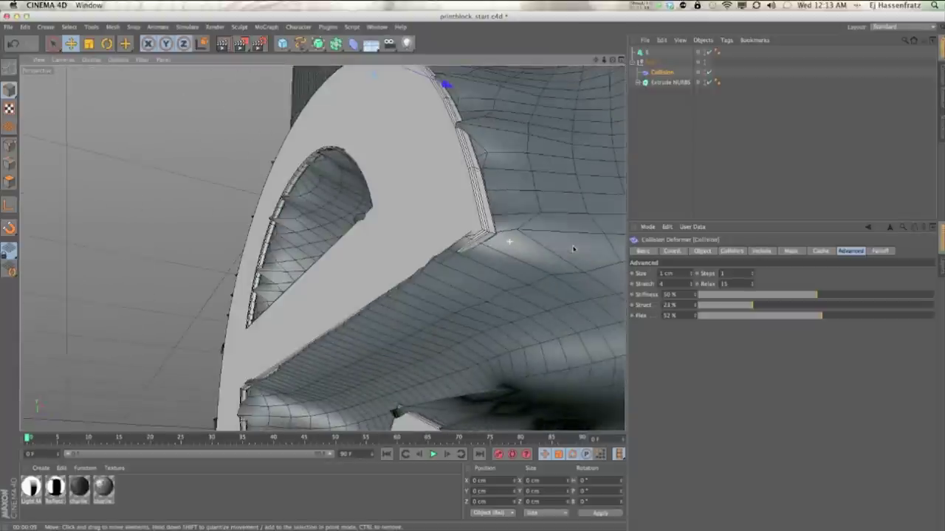
alt+drag(451, 272, 426, 285)
alt+drag(510, 336, 450, 239)
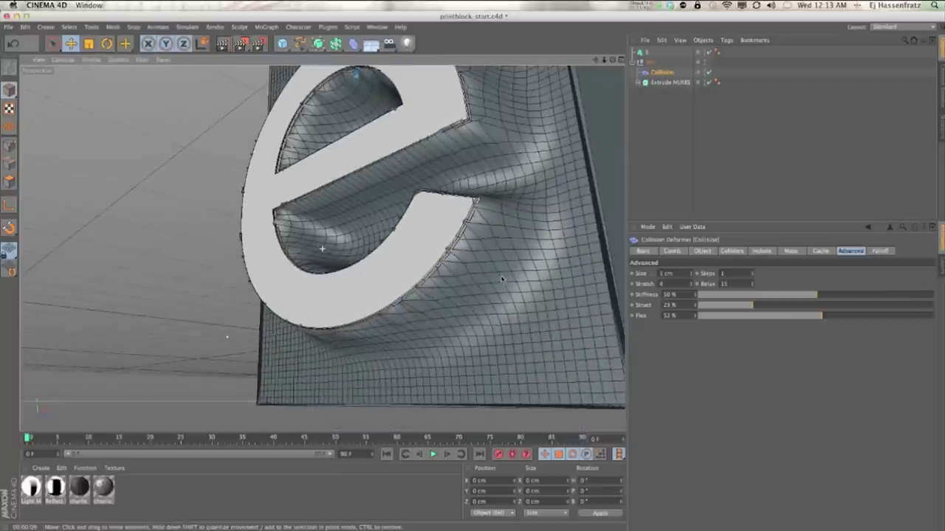
alt+drag(502, 279, 441, 257)
alt+drag(404, 297, 428, 263)
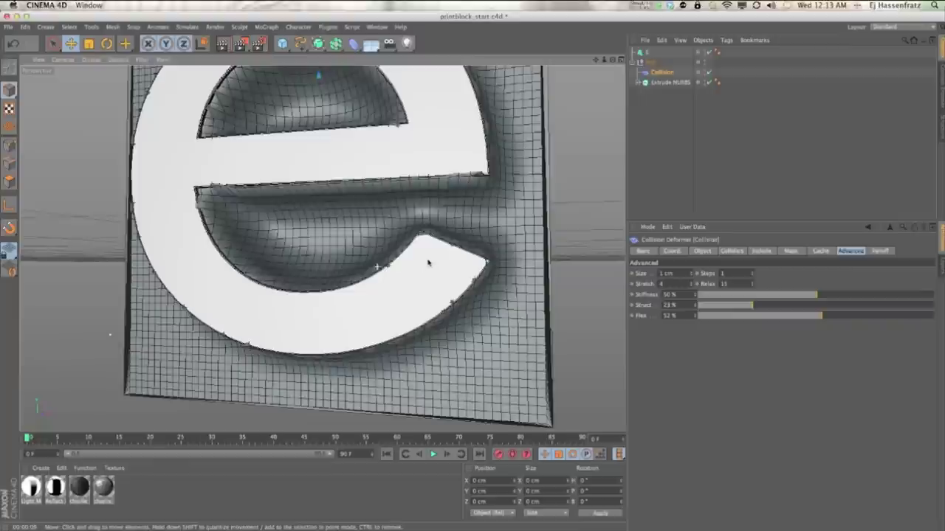
scroll(380, 286, down, 5)
alt+middle_drag(431, 276, 383, 304)
alt+drag(334, 290, 473, 236)
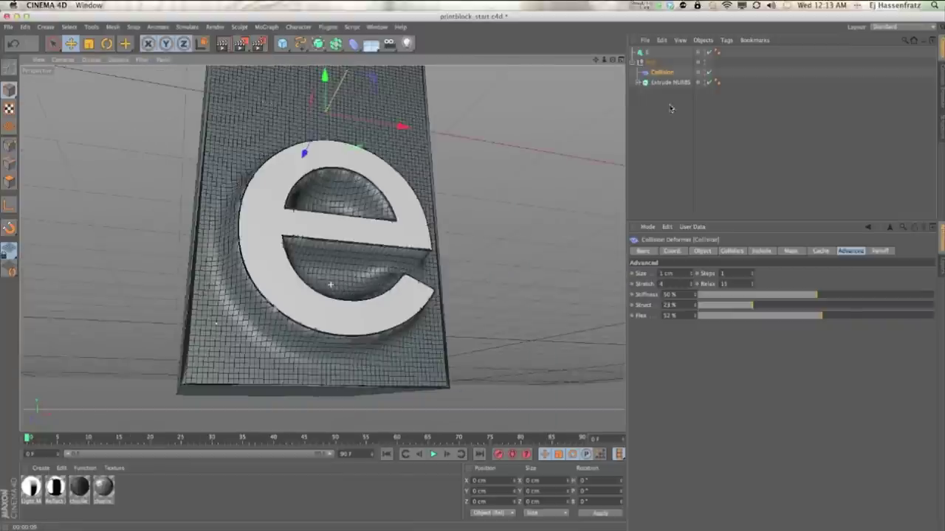
- Set the cap's regular grid Width to 2 cm on the block's Extrude NURBS and check the denser mesh around the letter
click(665, 82)
double_click(685, 413)
text(2)
key(Return)
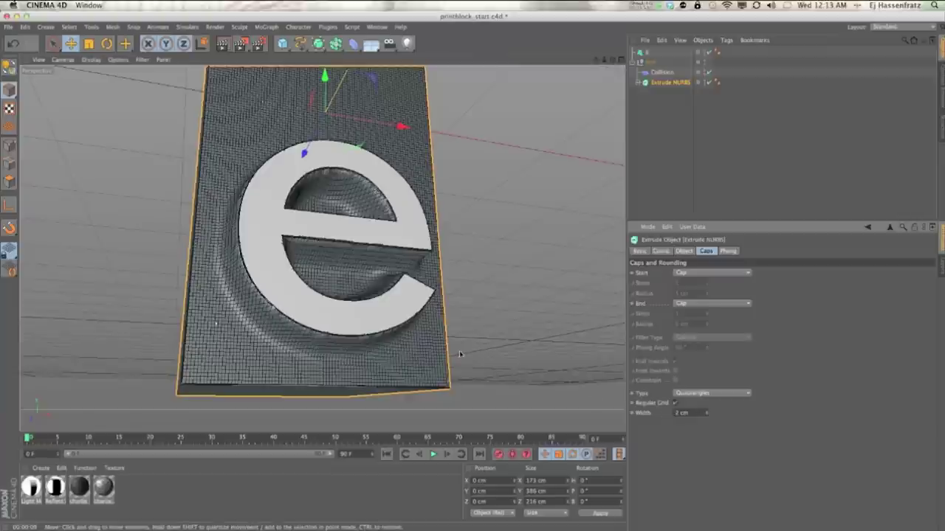
alt+drag(291, 329, 346, 302)
alt+drag(393, 335, 361, 297)
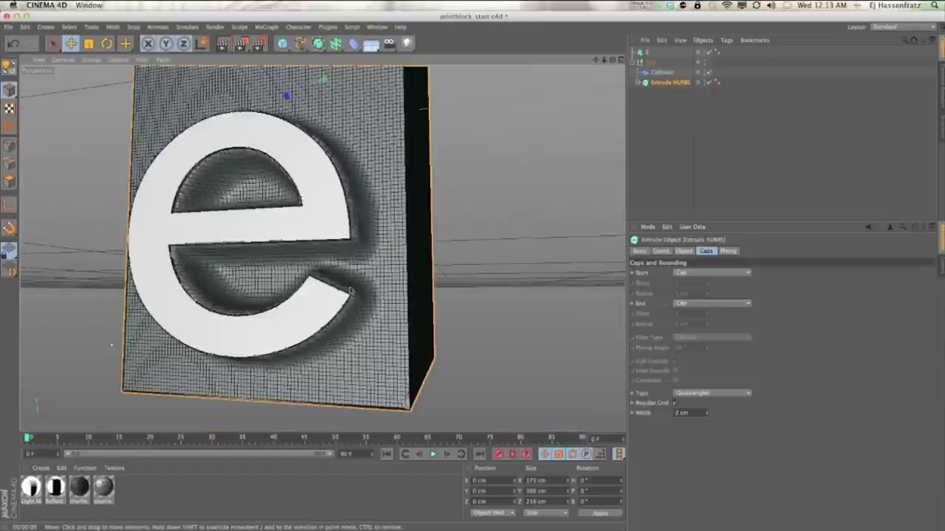
- Set the Collision deformer's Steps to 2, Structure to 13 % and Stretch to 2
click(663, 72)
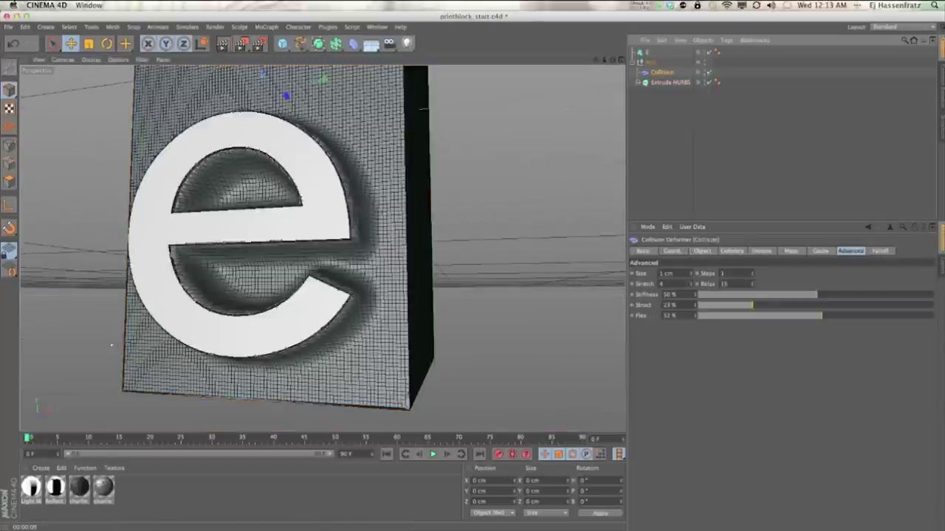
double_click(682, 274)
click(660, 283)
click(753, 272)
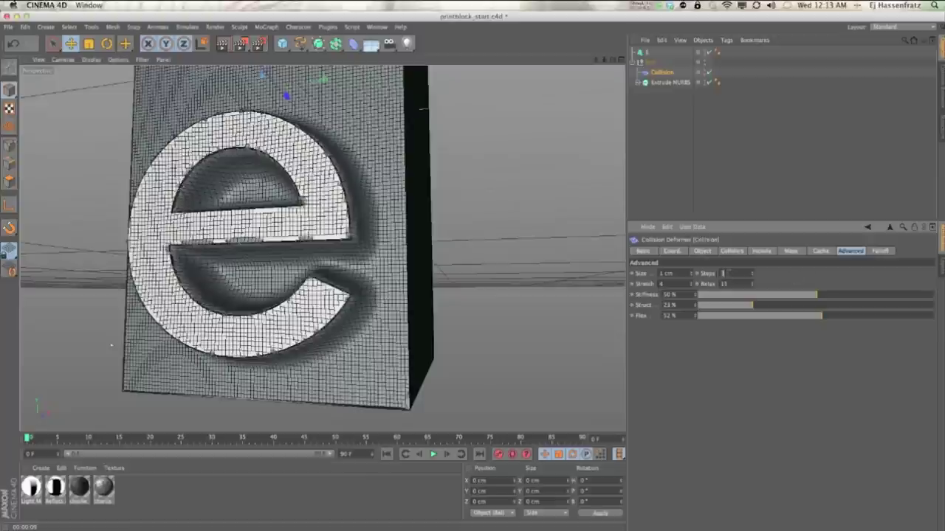
click(731, 305)
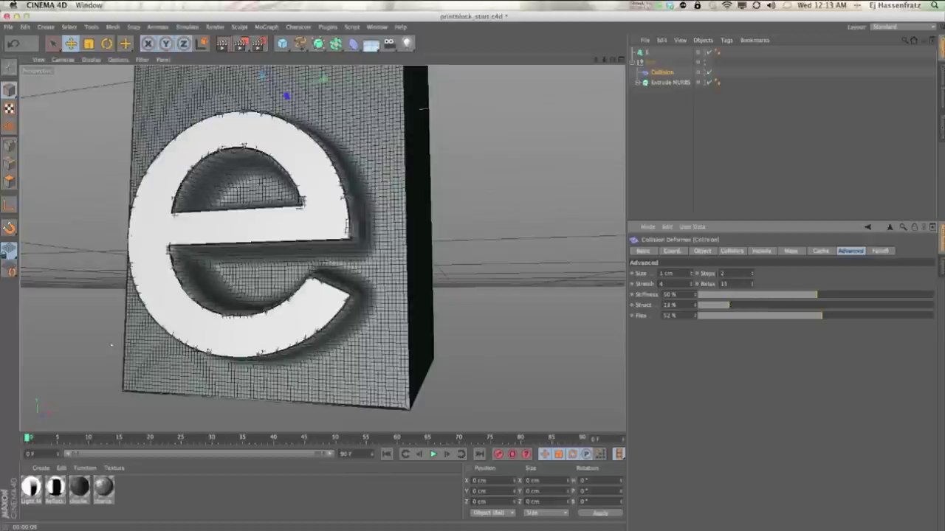
key(Return)
text(3)
key(Return)
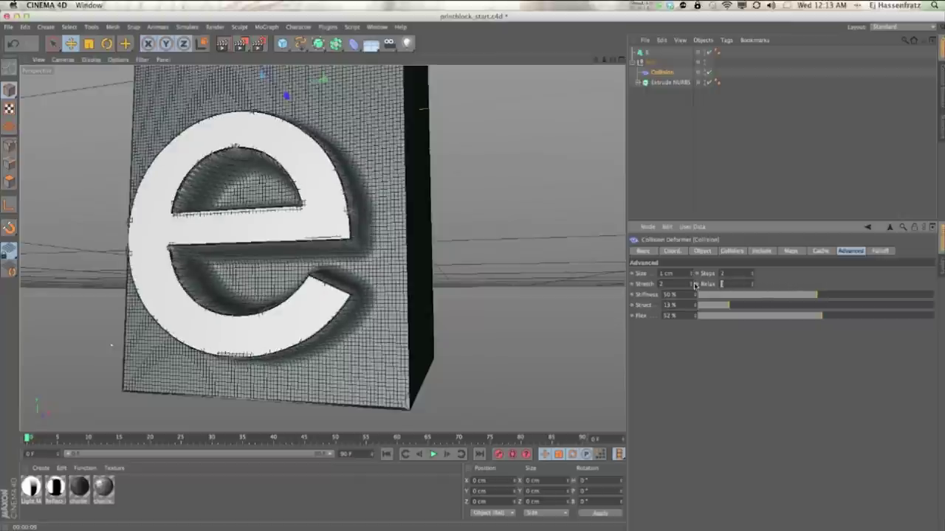
- Adjust the Collision deformer to Flex 66 % and Stiffness 59 %, and lower Relax to 5
alt+drag(279, 293, 327, 234)
alt+drag(316, 301, 398, 325)
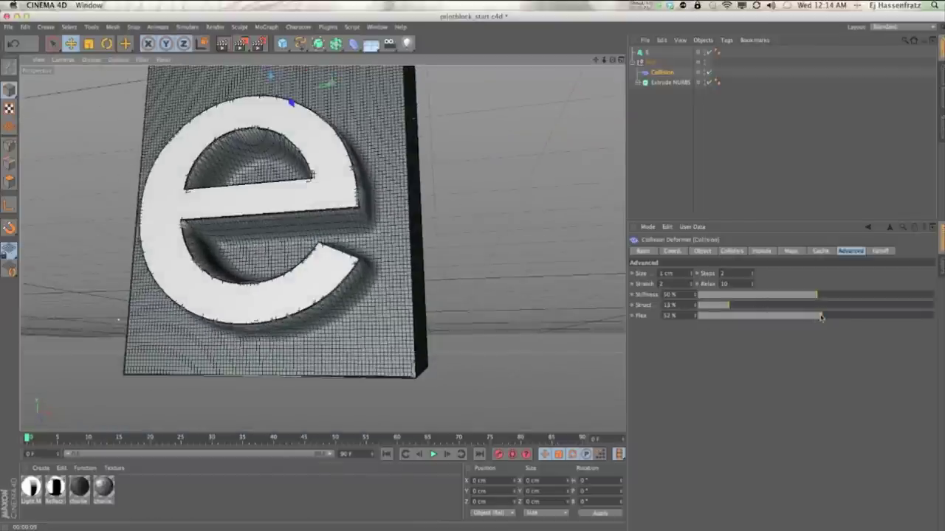
drag(827, 319, 810, 317)
click(855, 316)
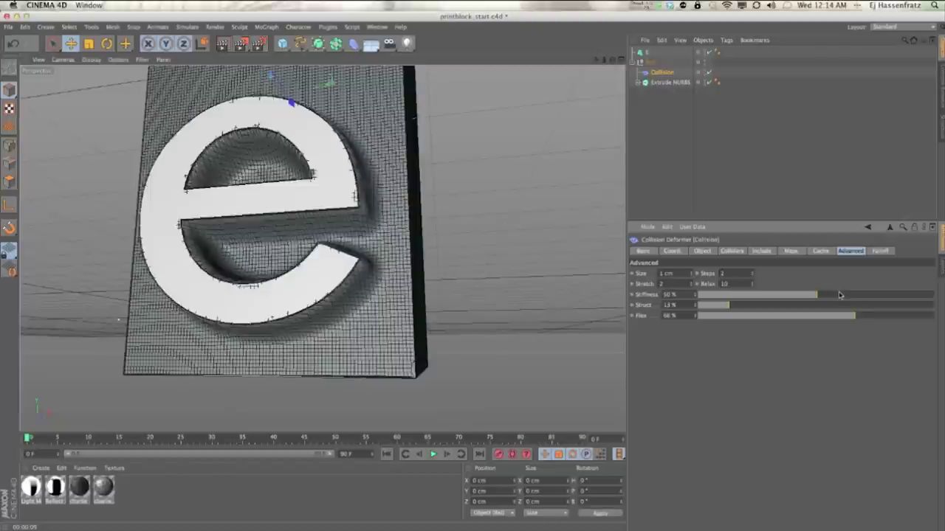
drag(839, 295, 838, 295)
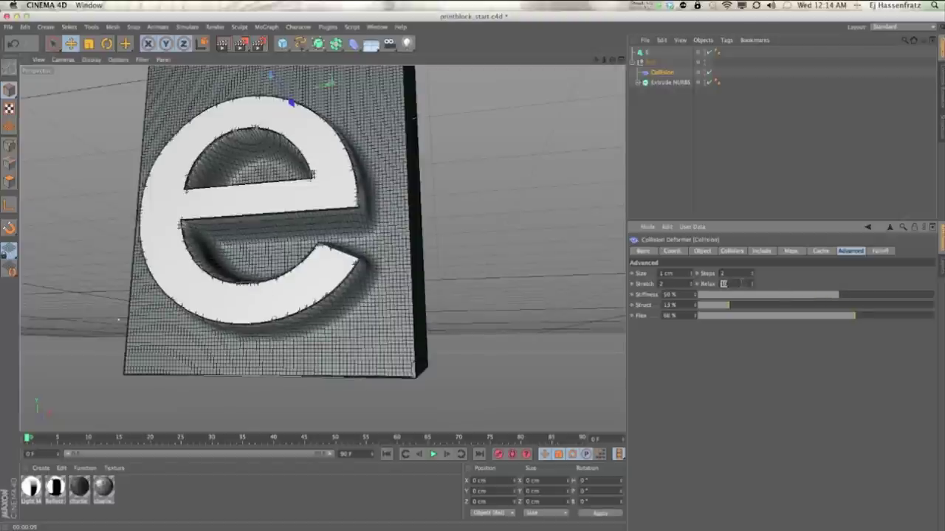
key(Return)
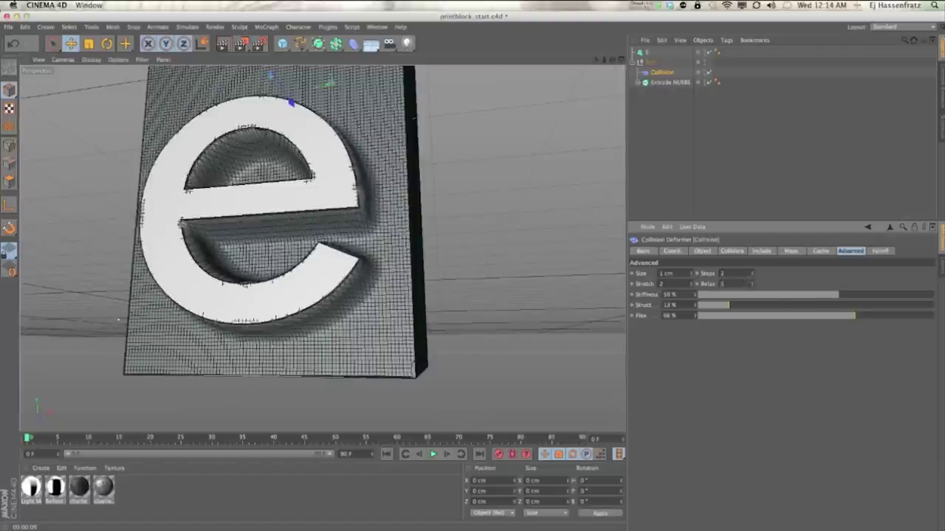
- Try Collision deformer Steps of 4, reduce them to 1, and set Relax to 15
double_click(723, 273)
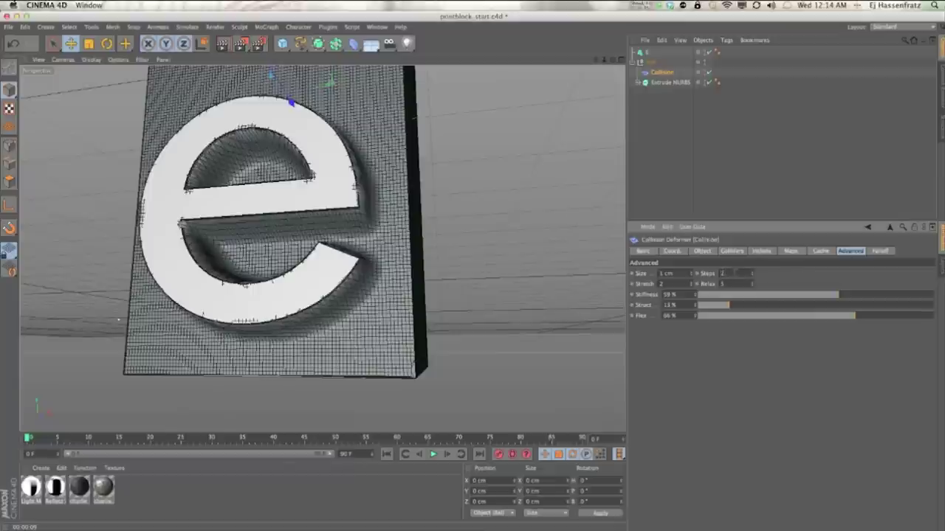
text(4)
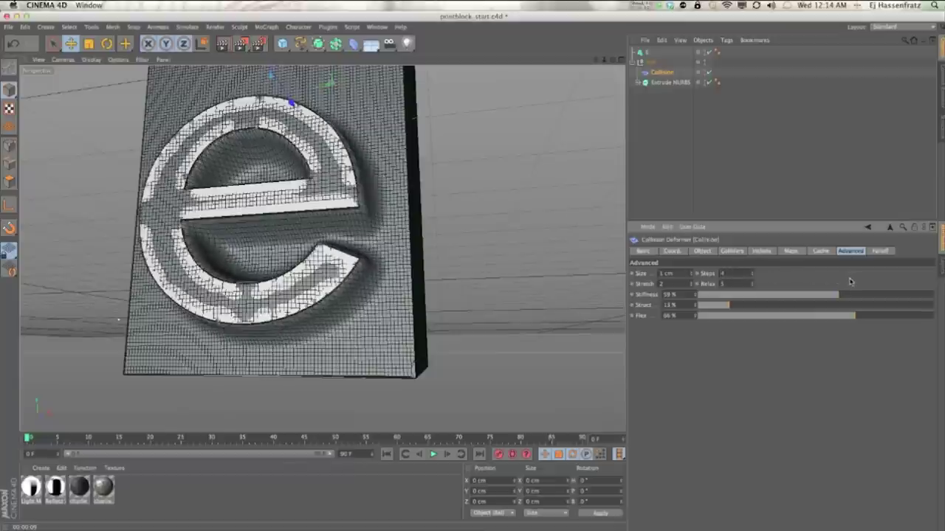
key(Return)
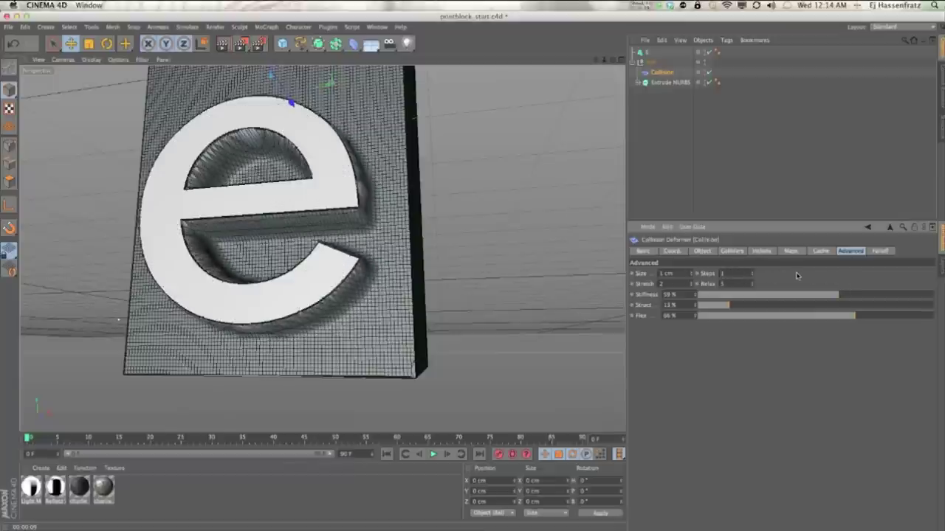
text(15)
key(Return)
- Check the relief around the letter from both sides and set the Collision deformer's Size to 0 cm
alt+drag(190, 227, 274, 233)
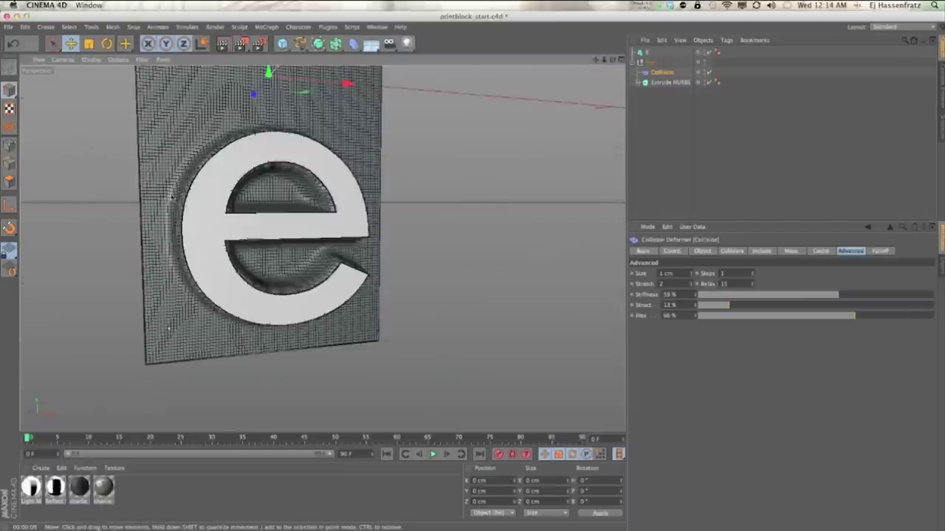
alt+drag(154, 193, 313, 309)
alt+right_drag(381, 304, 479, 299)
drag(678, 274, 603, 268)
text(0)
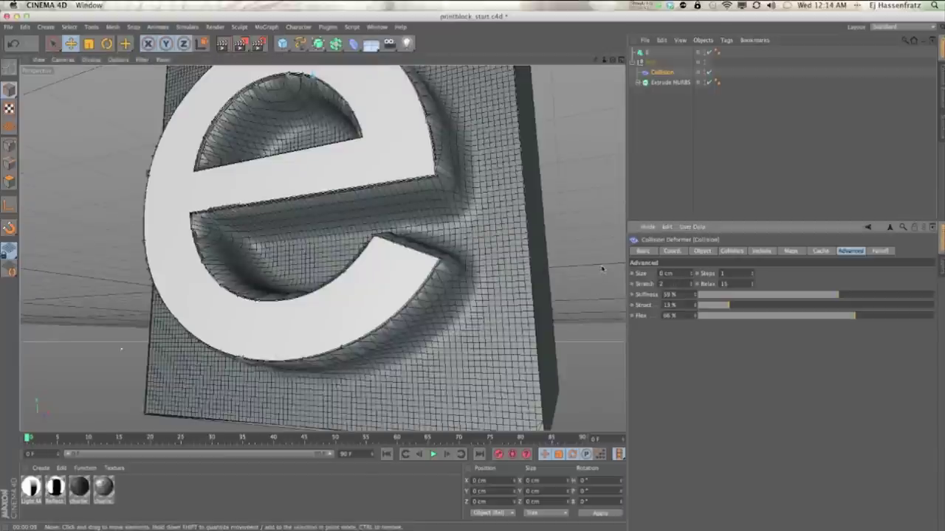
key(Return)
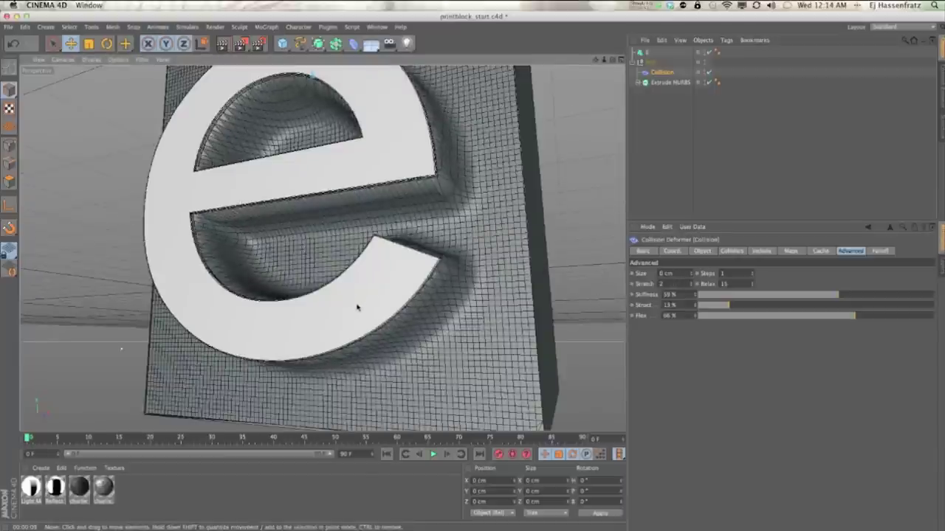
- Examine the relief from the side and undo the recent camera view changes
alt+drag(398, 291, 420, 303)
key(super+shift+z)
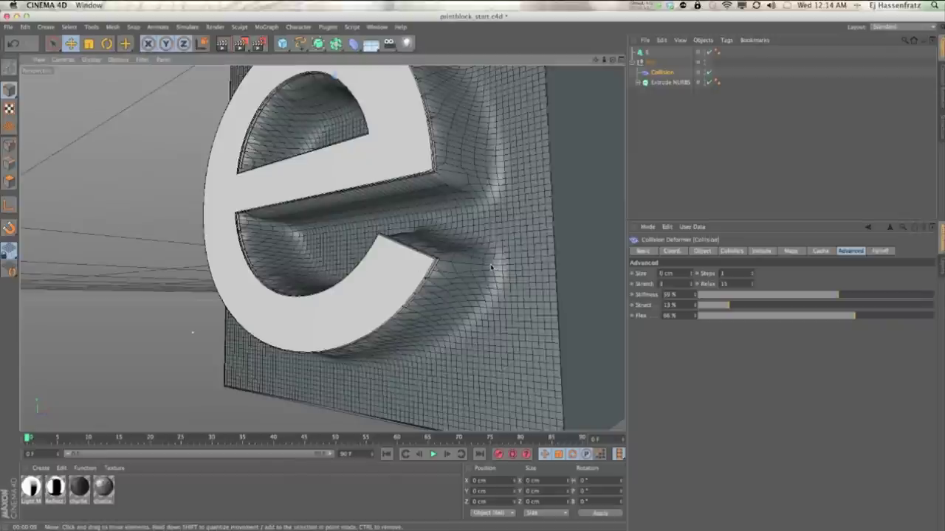
key(super+shift+z)
key(super+shift+z)
key(super+shift+z)
key(super+shift+z)
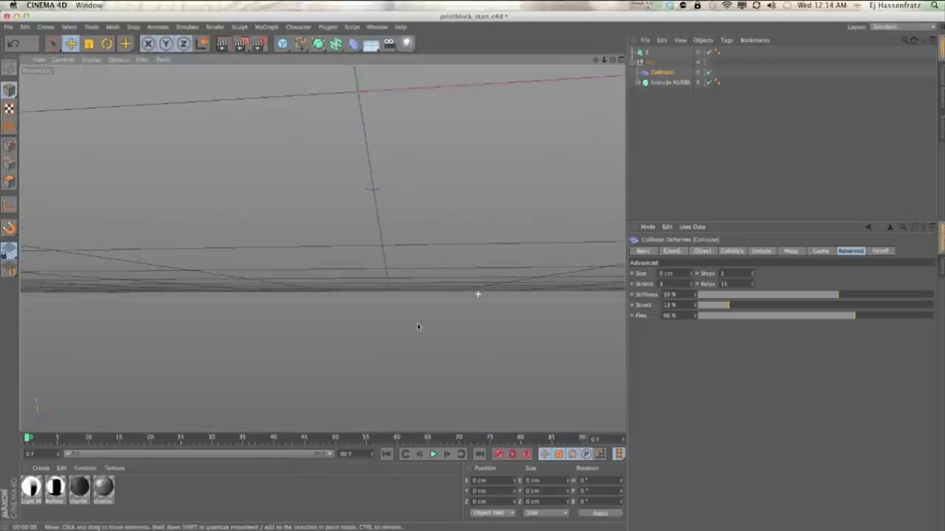
- Apply the glossy grey material to the letter "e" and the dark material to the Extrude NURBS block
click(649, 62)
click(685, 252)
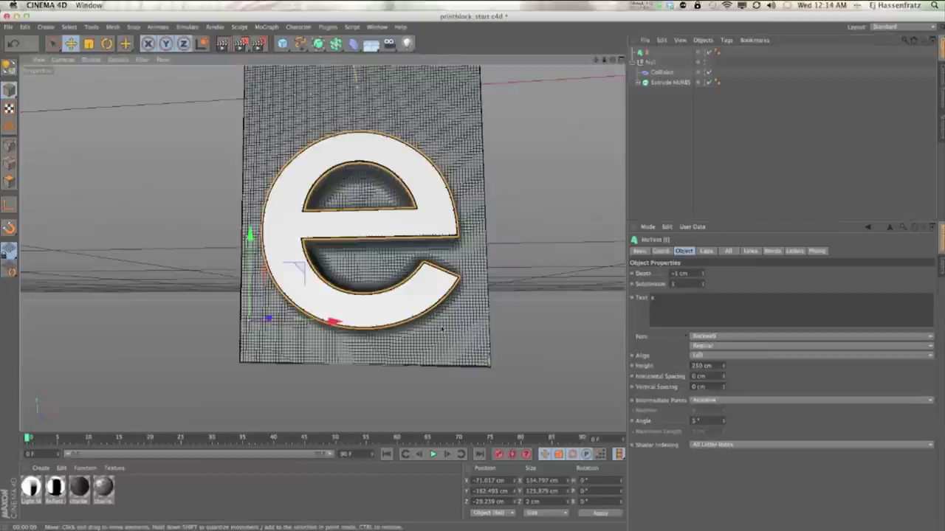
alt+middle_drag(447, 325, 417, 333)
drag(104, 491, 647, 53)
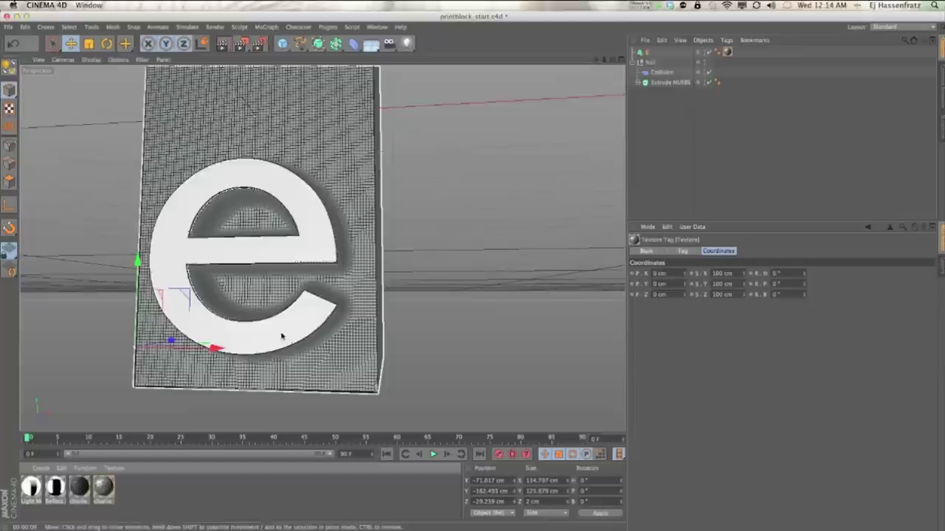
mouse_move(80, 488)
mouse_down()
mouse_move(617, 178)
mouse_move(443, 157)
mouse_move(365, 169)
mouse_move(368, 179)
mouse_up()
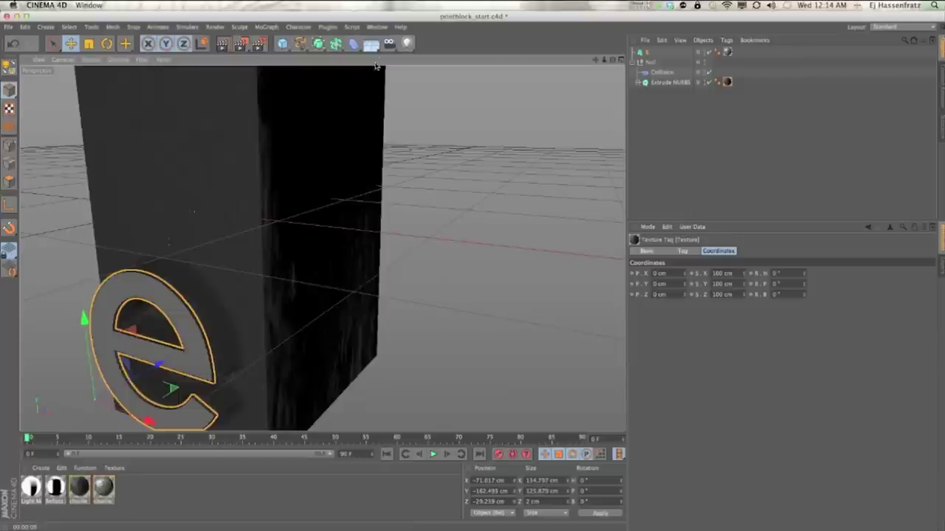
alt+drag(402, 200, 337, 291)
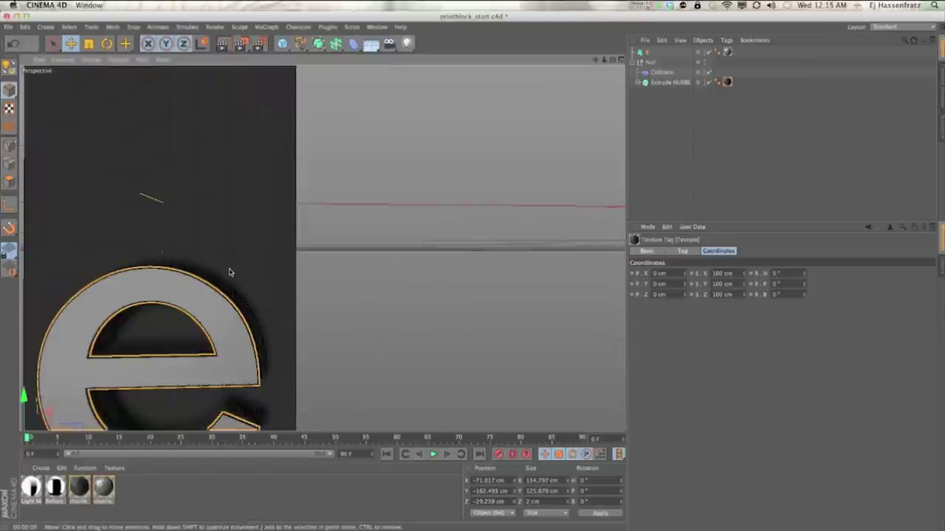
- Lower the viewport level of detail to Medium
click(118, 59)
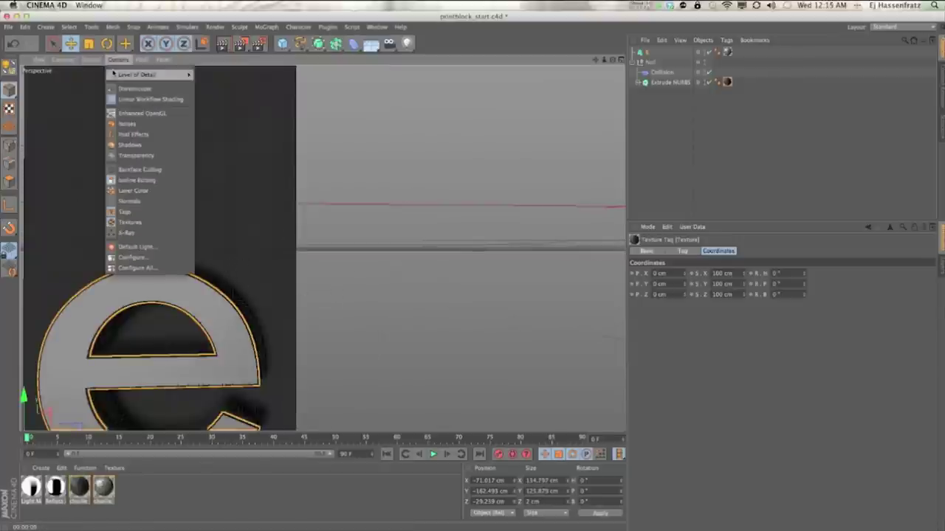
mouse_move(113, 73)
click(214, 87)
- Add an area light and move it forward in front of the block to about Z -135 cm
alt+drag(283, 271, 341, 215)
click(408, 43)
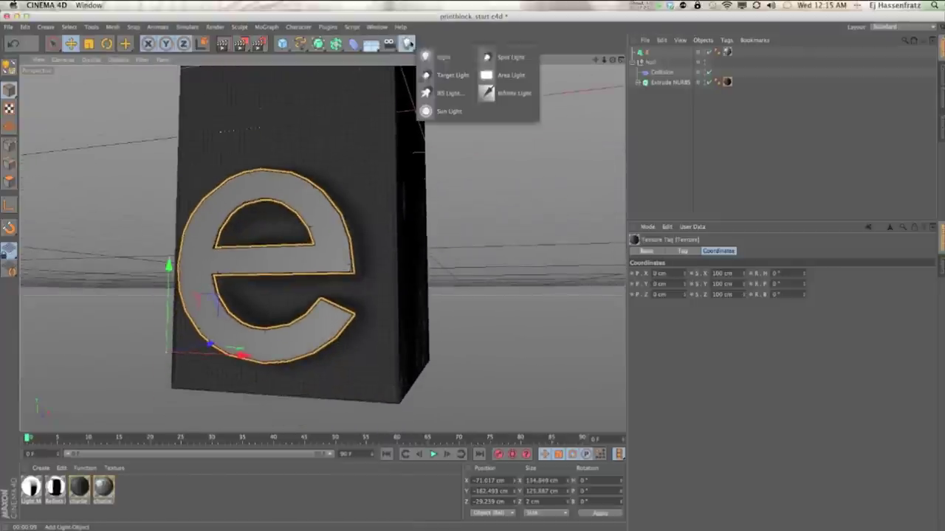
click(509, 75)
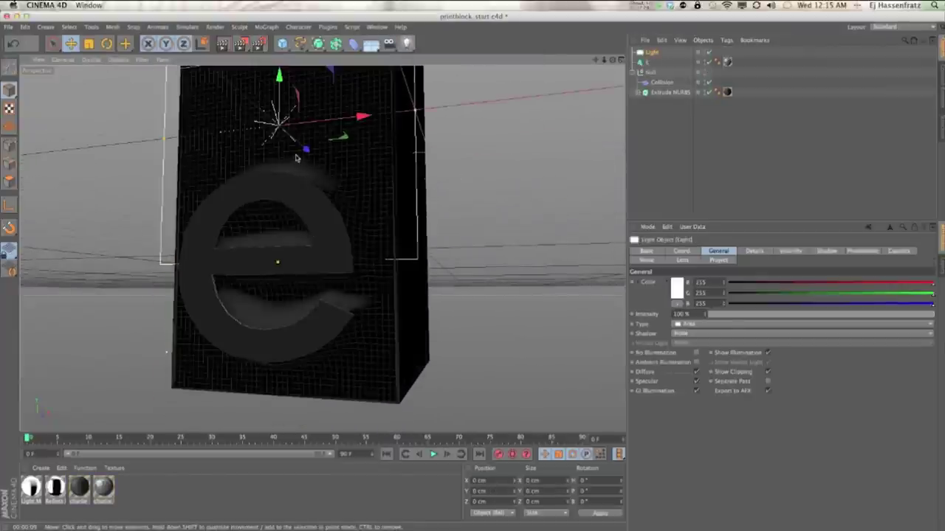
drag(305, 149, 284, 212)
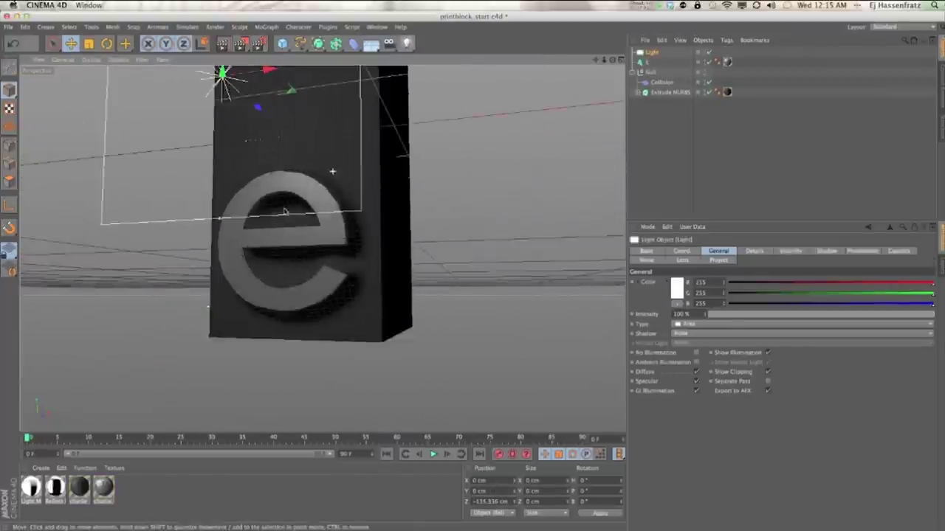
scroll(285, 209, down, 3)
alt+middle_drag(305, 229, 325, 343)
- Position the area light up and to the left of the block's front and angle it about -41° in pitch toward the letter
drag(343, 223, 230, 189)
key(r)
drag(166, 222, 230, 224)
key(e)
drag(267, 283, 248, 229)
- Set the light's shadow to Area, shift it closer to the block and tilt it to a pitch of about -44°
click(650, 53)
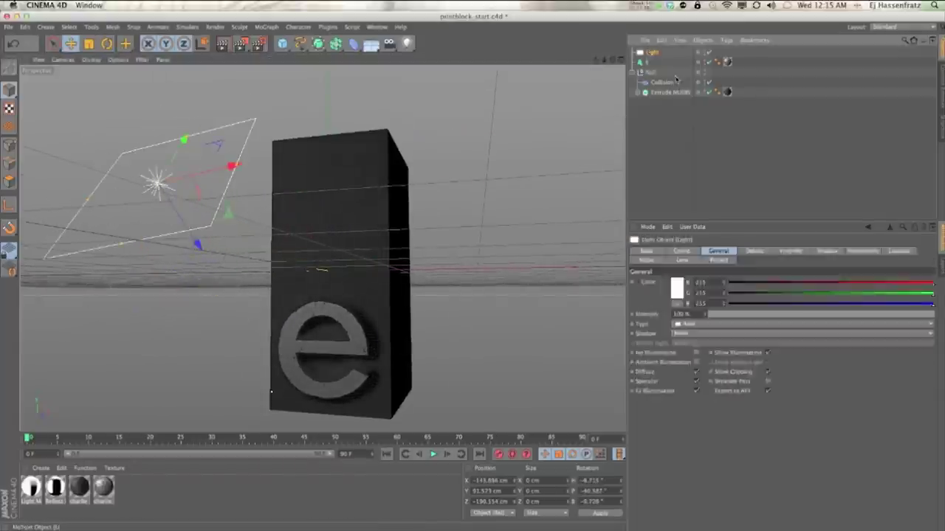
click(716, 334)
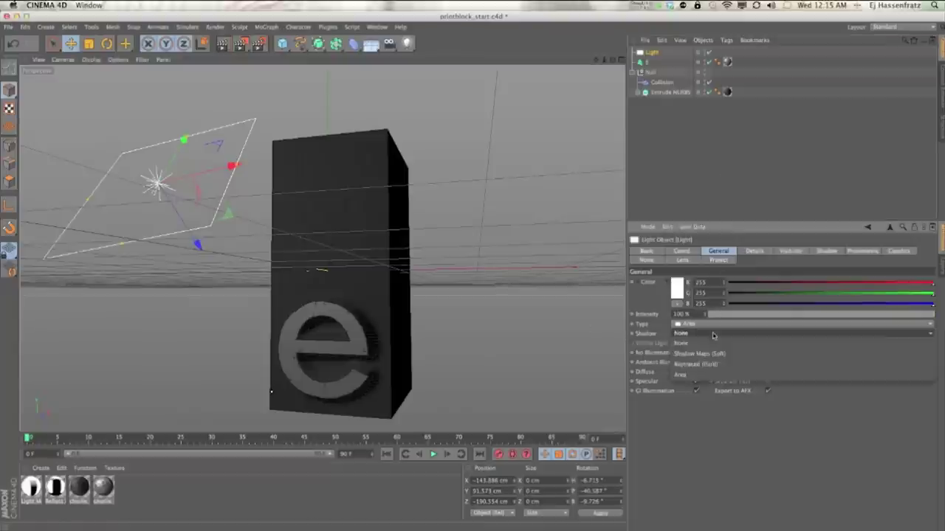
click(716, 376)
drag(182, 274, 205, 284)
key(r)
drag(211, 206, 246, 235)
key(e)
alt+middle_drag(292, 277, 270, 219)
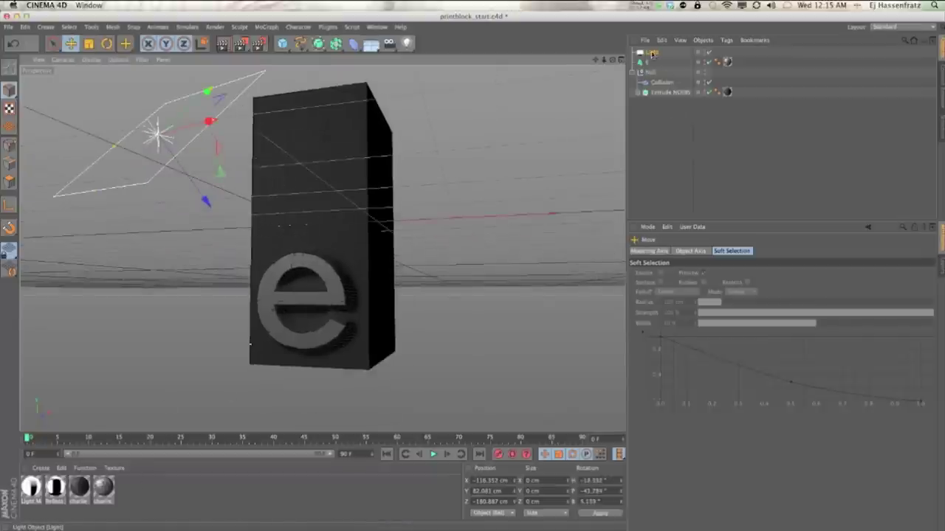
- Duplicate the area light and place the copy right of the block, at about X 275, Y -85, Z -92 cm, facing the block
ctrl+drag(650, 54, 650, 59)
drag(149, 153, 546, 340)
key(r)
key(e)
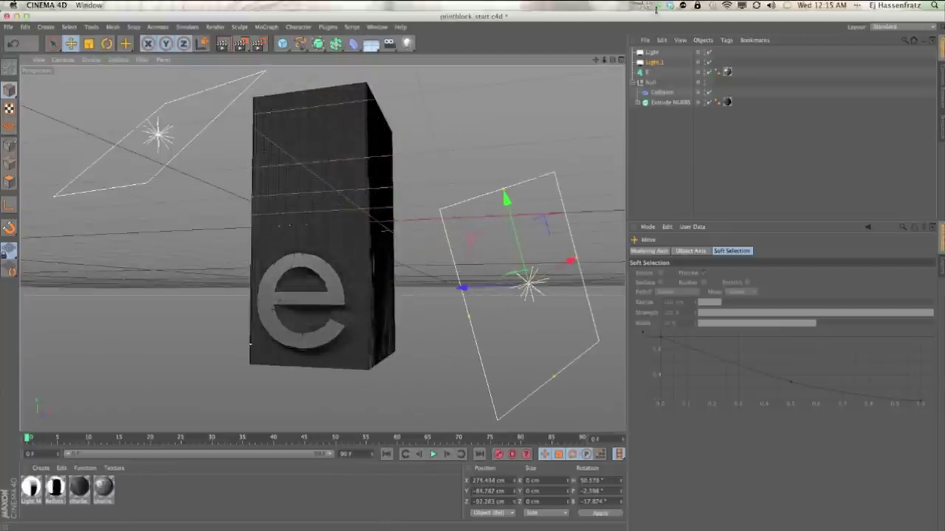
- Set the second light's intensity to about 71 % and tint its color a pale cyan
click(652, 63)
click(864, 316)
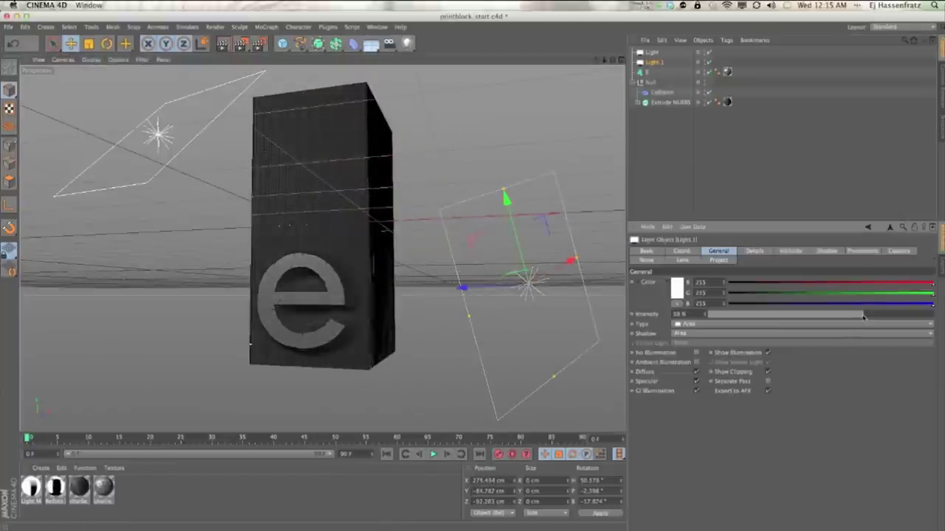
drag(871, 316, 869, 316)
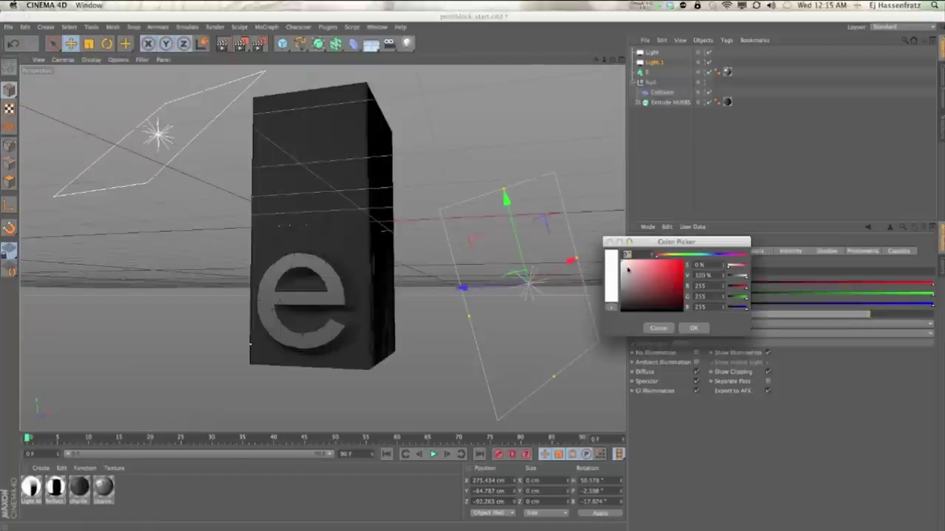
click(628, 270)
drag(656, 254, 704, 257)
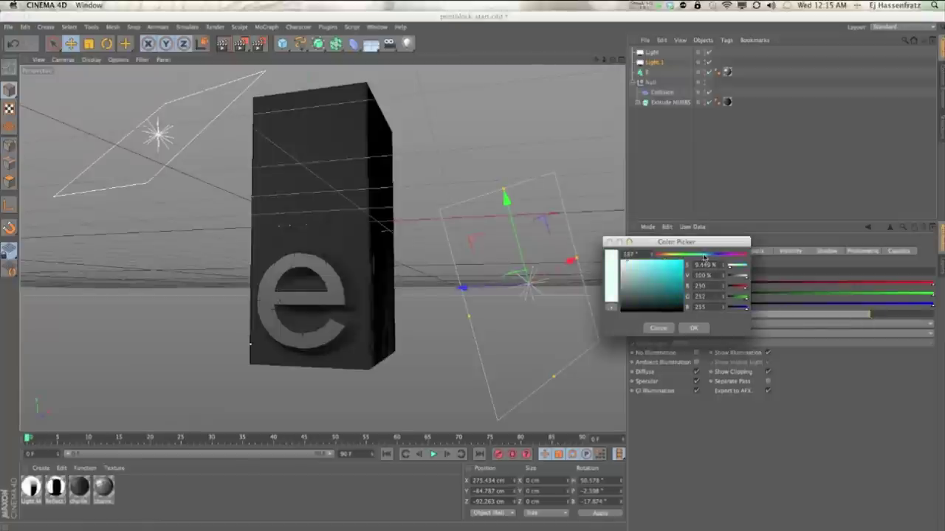
click(694, 328)
- Add a Sky object to the scene
alt+drag(319, 318, 305, 319)
alt+right_drag(303, 317, 325, 315)
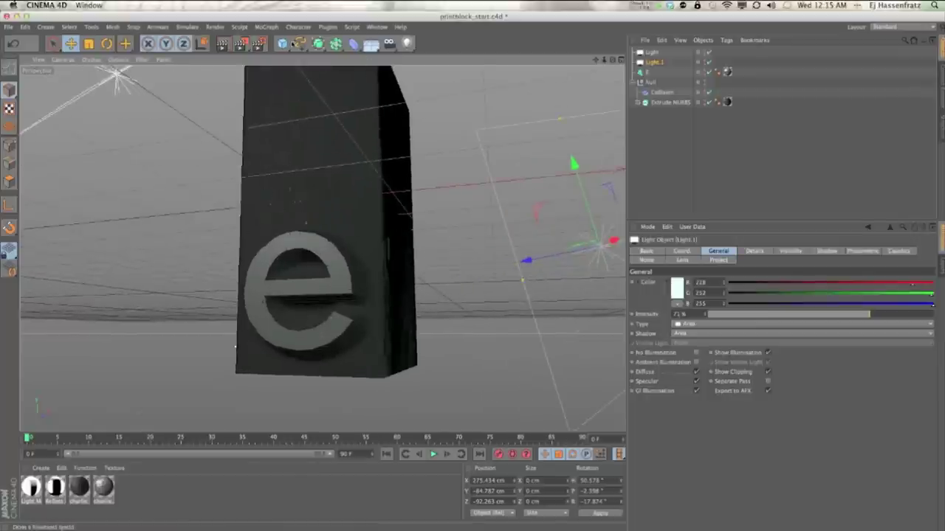
click(298, 27)
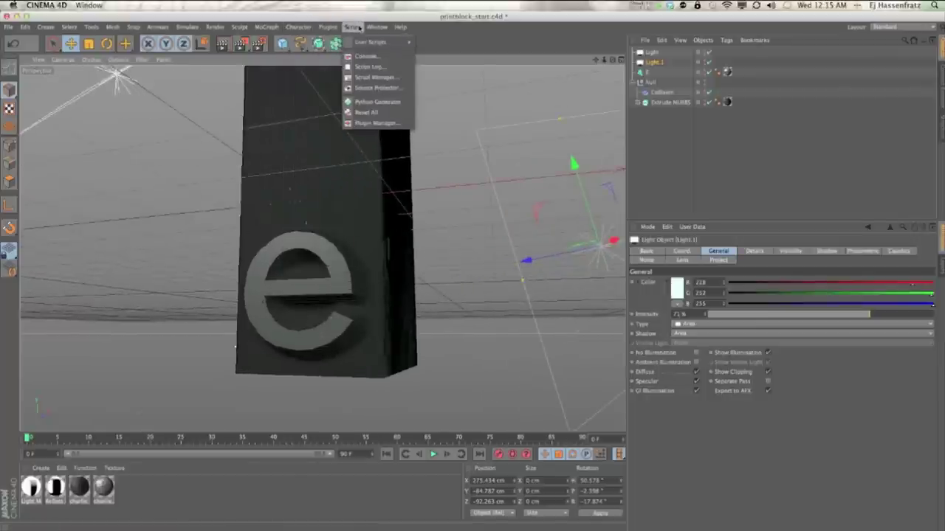
click(356, 28)
drag(286, 47, 267, 83)
drag(371, 45, 424, 73)
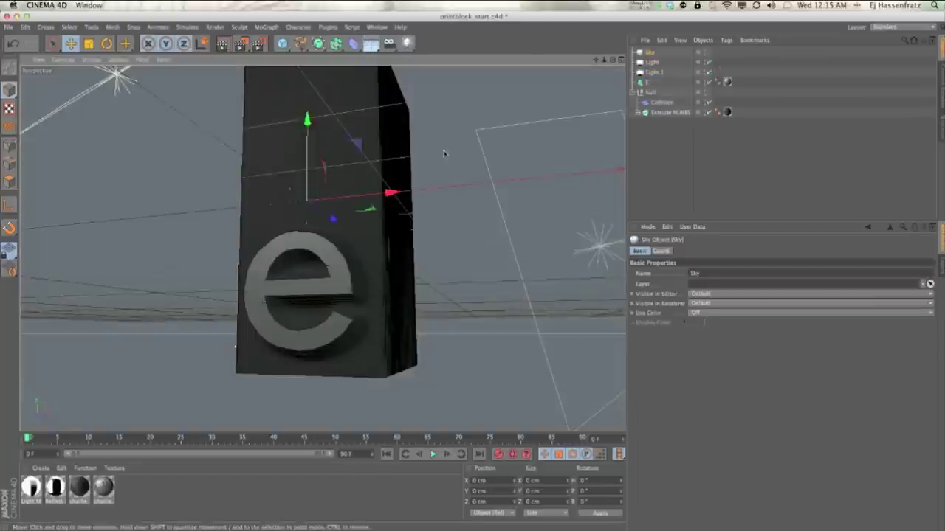
- Apply the Light Material to the Sky, moving its texture tag off the first light
click(54, 488)
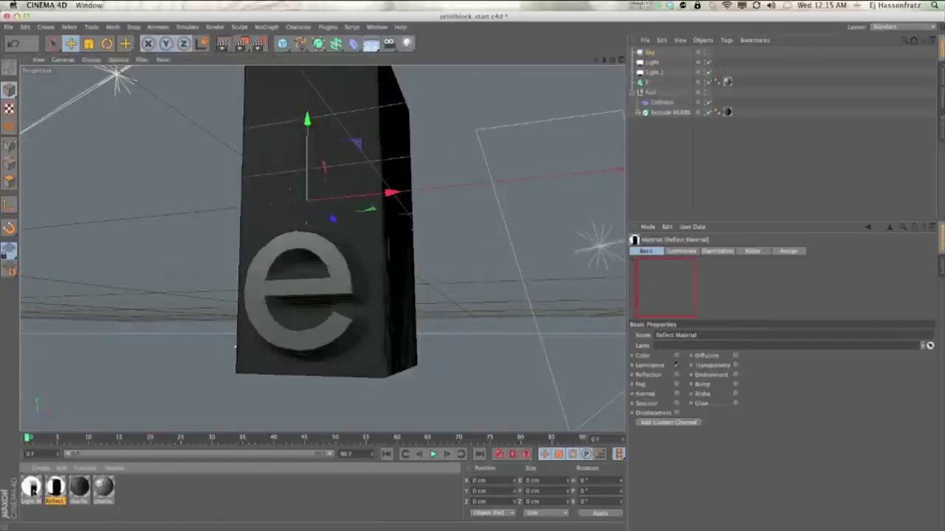
drag(671, 38, 652, 62)
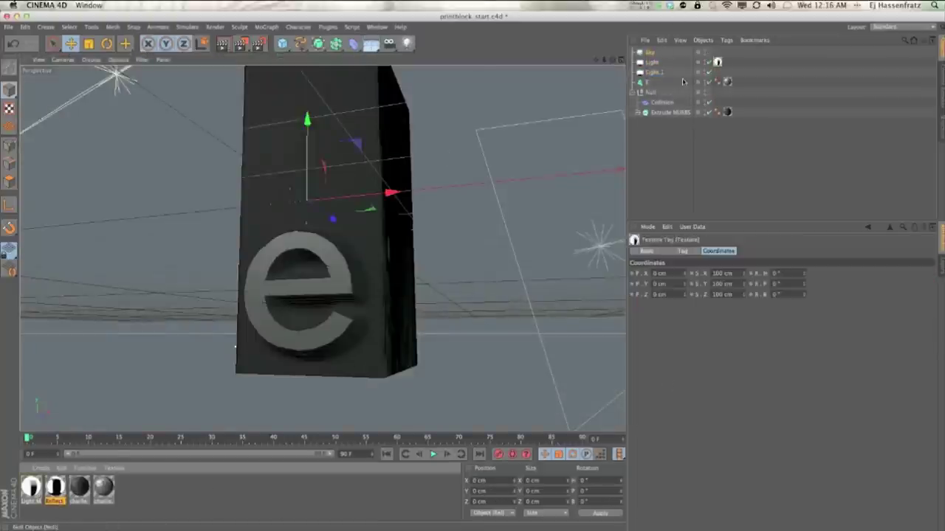
drag(716, 61, 651, 54)
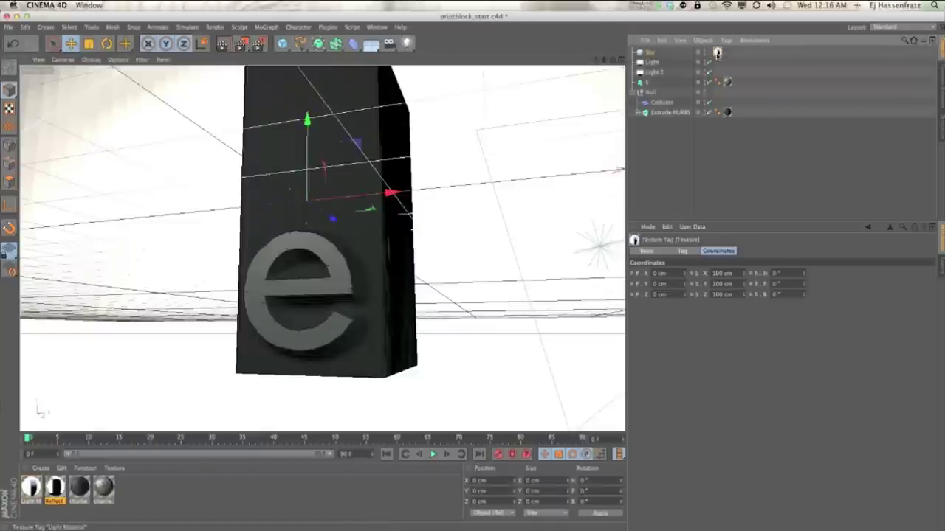
- Add a Compositing tag to the Sky and disable Cast Shadows, Receive Shadows and Seen by Camera
right_click(650, 53)
mouse_move(694, 55)
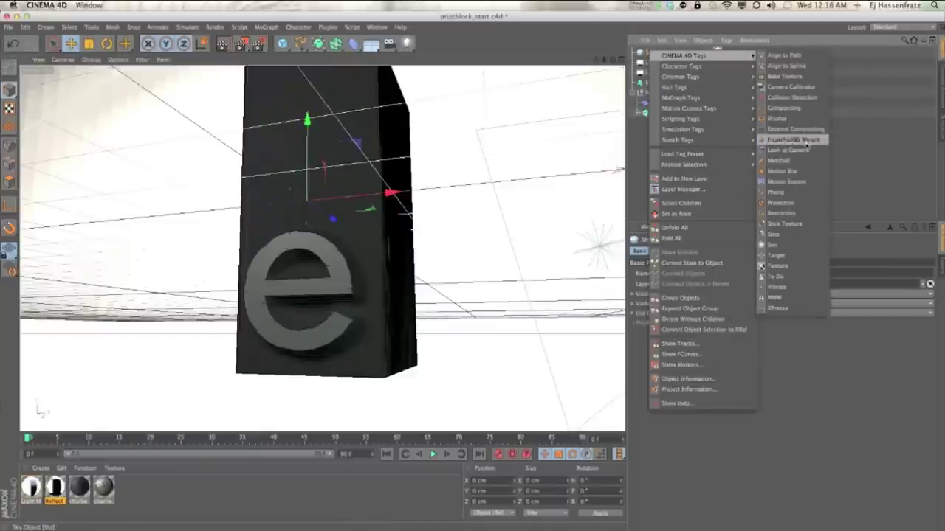
click(794, 112)
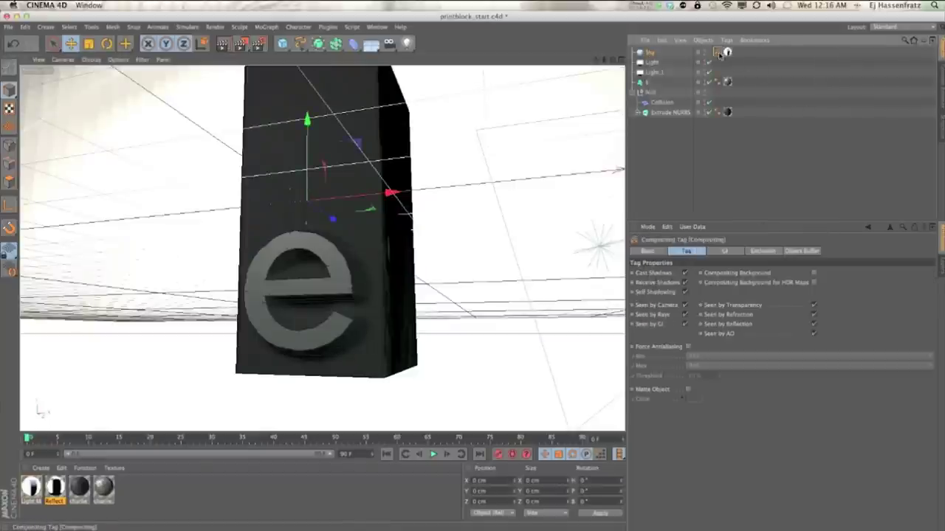
click(686, 273)
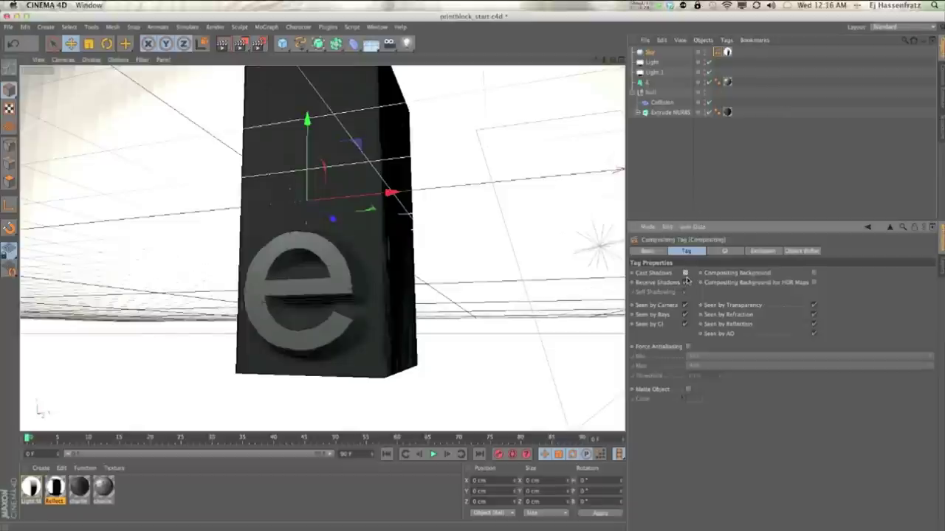
click(685, 283)
click(685, 306)
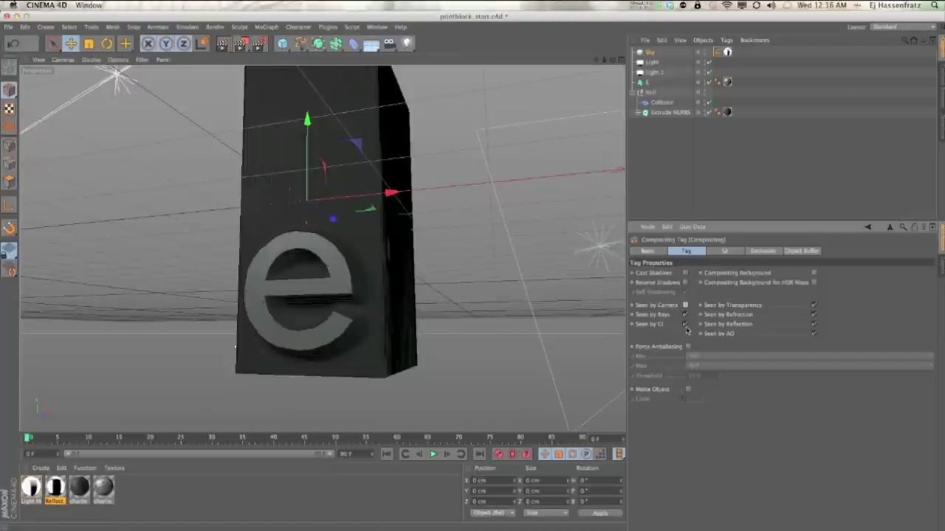
- Set the viewport level of detail to High for viewing the raised letter
alt+drag(414, 314, 403, 305)
alt+middle_drag(402, 304, 388, 281)
scroll(382, 280, up, 3)
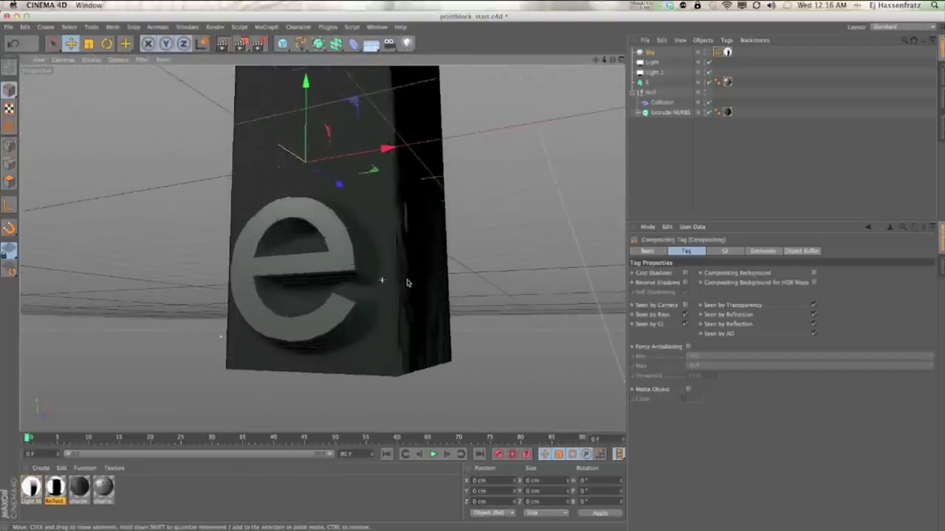
alt+drag(361, 205, 341, 199)
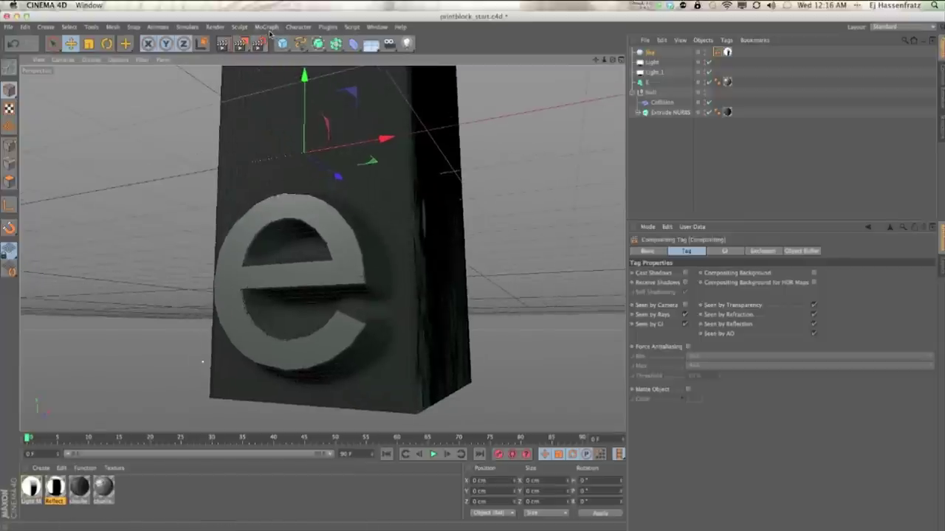
click(126, 59)
mouse_move(140, 73)
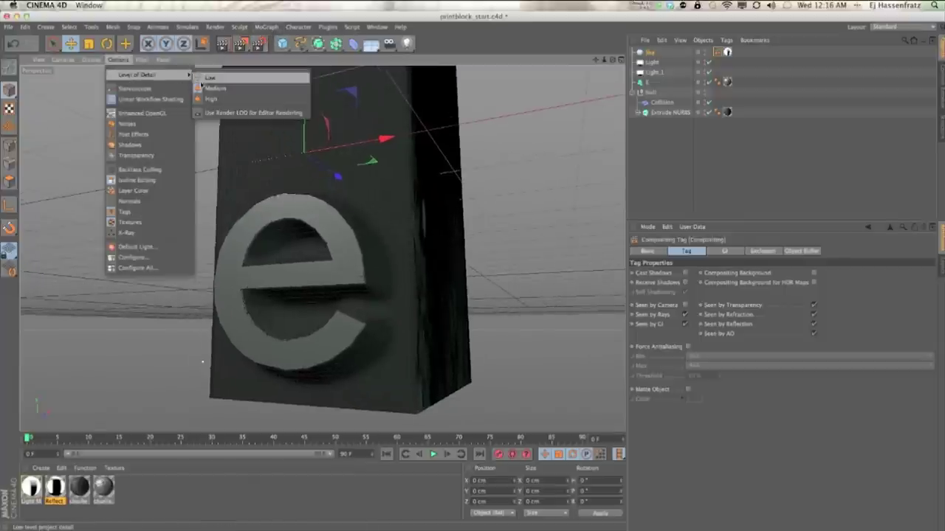
click(223, 101)
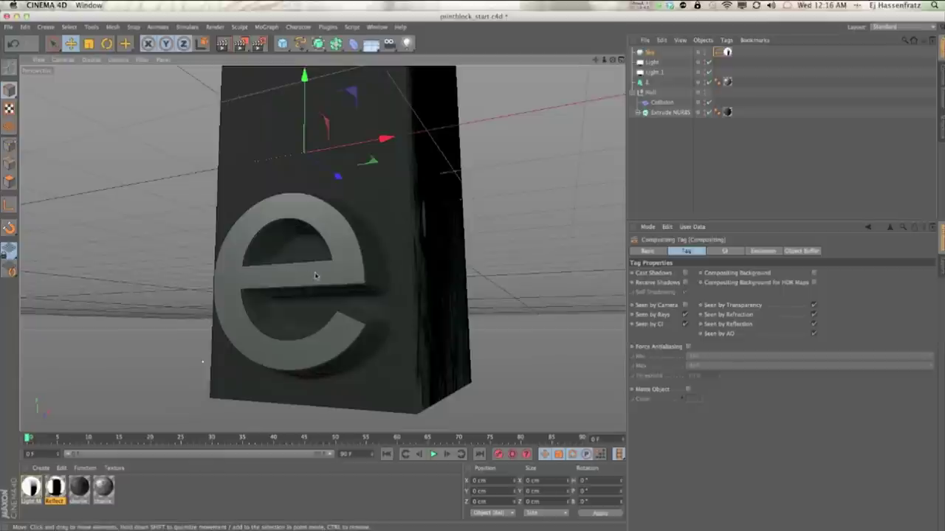
- Review the Ambient Occlusion render settings and render the close-up view of the letter
alt+right_drag(286, 273, 350, 277)
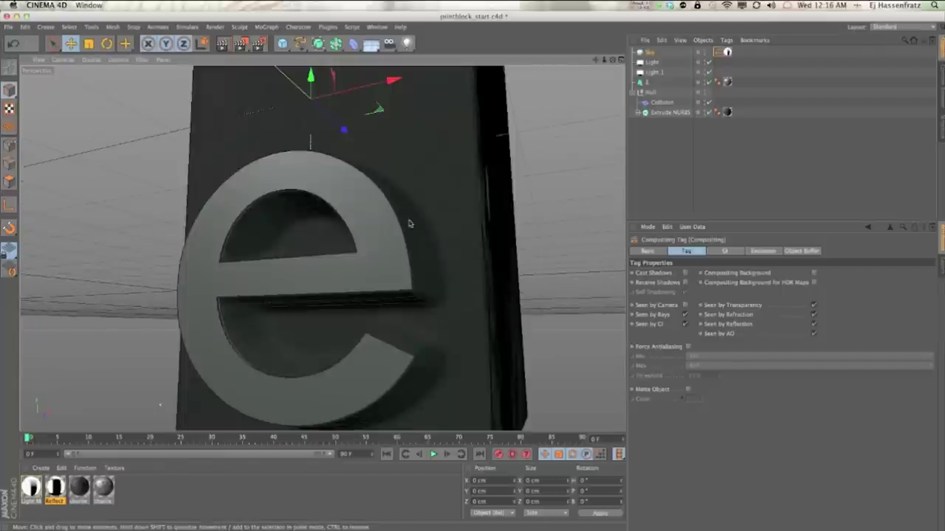
scroll(341, 239, up, 4)
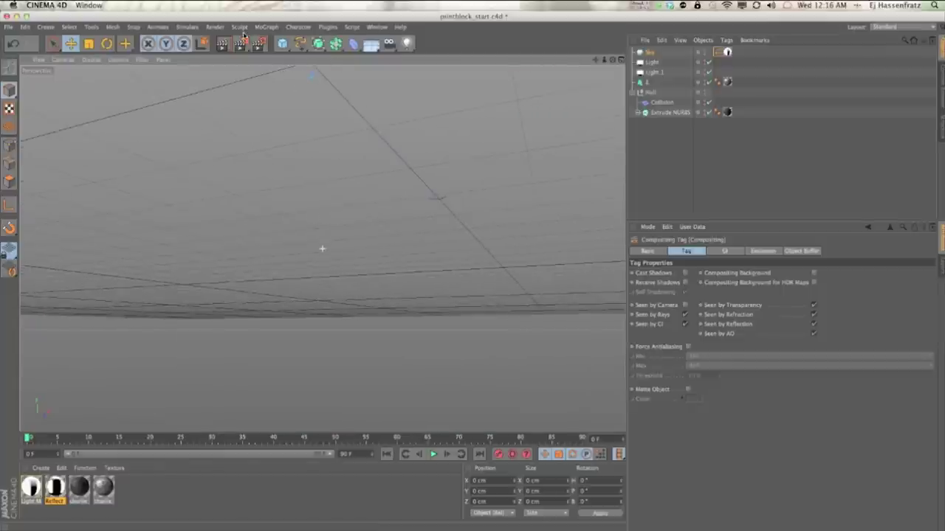
click(258, 44)
click(82, 113)
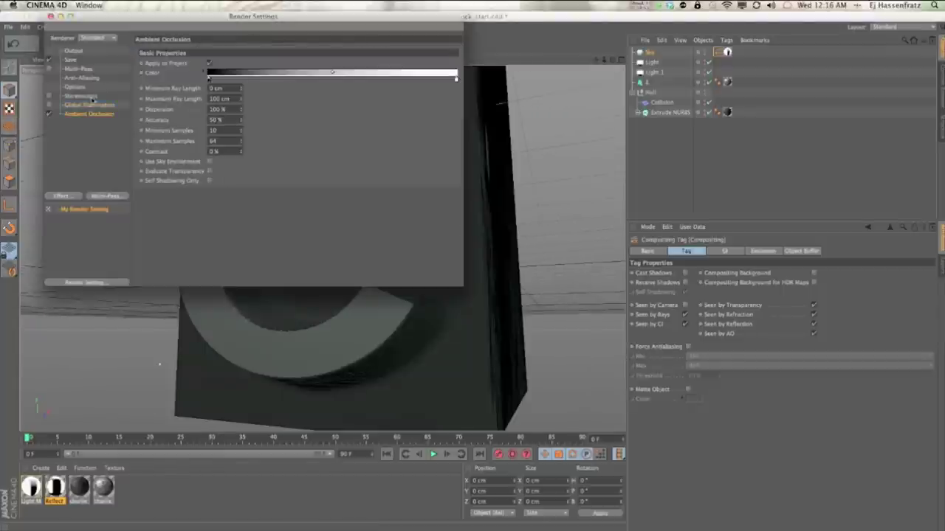
drag(140, 16, 522, 71)
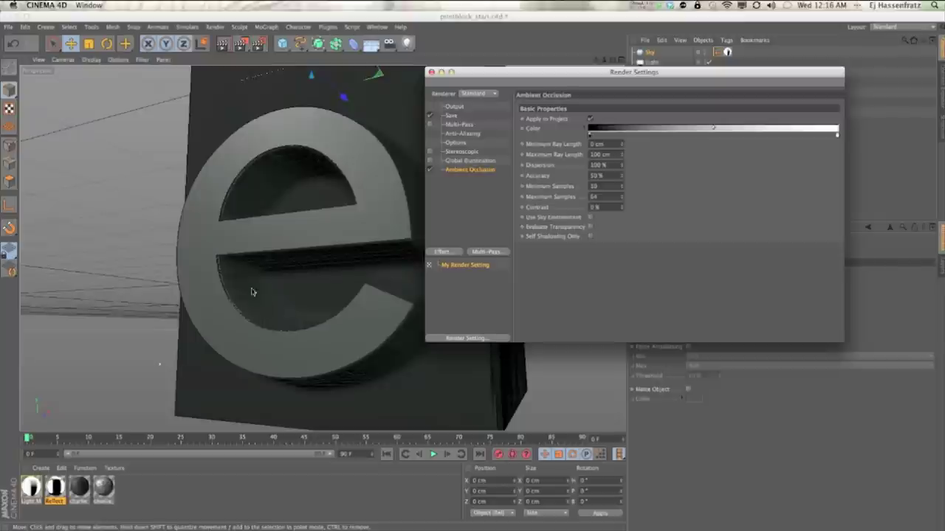
click(431, 72)
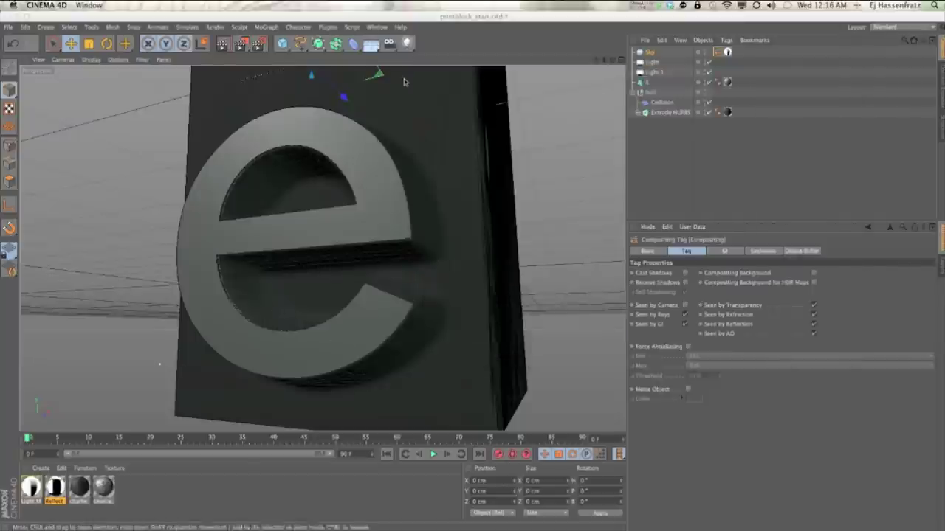
click(222, 49)
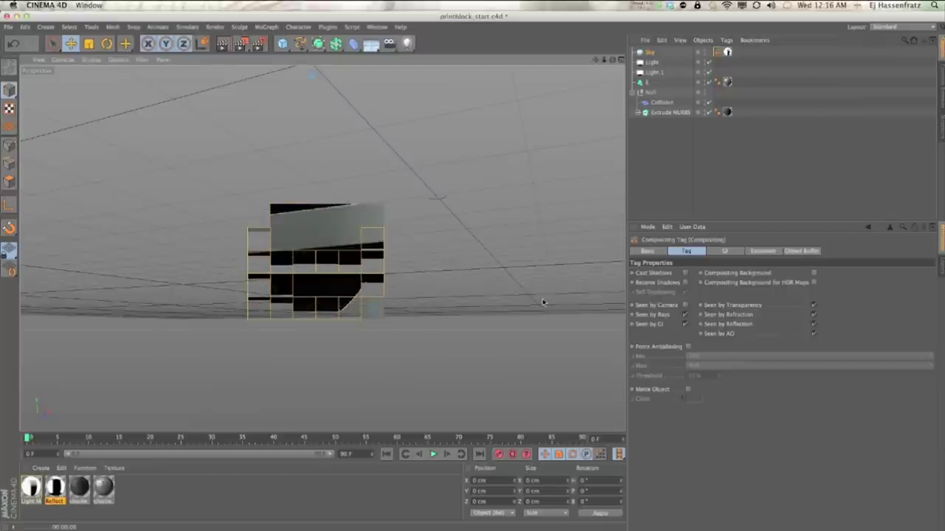
- Inspect the Normal channel and its Normalizer shader settings in the letter's charlie.1 material
click(727, 82)
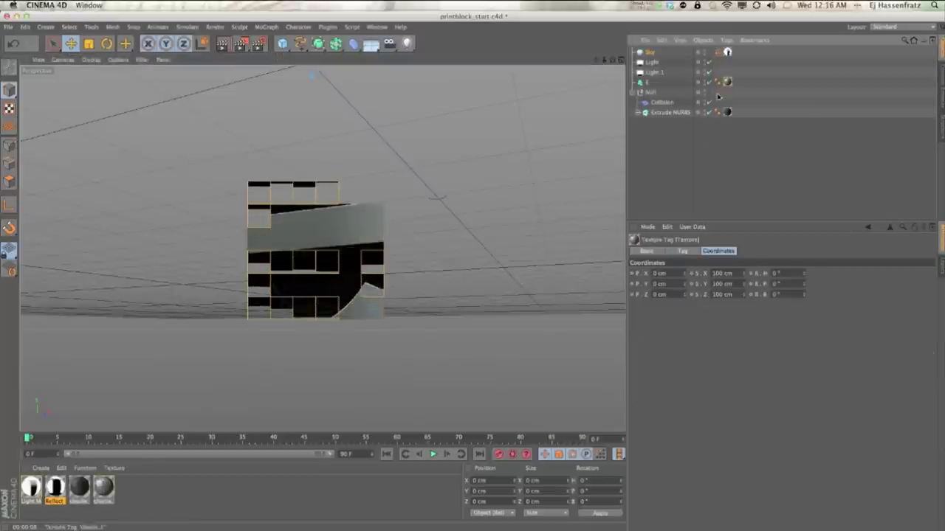
double_click(103, 486)
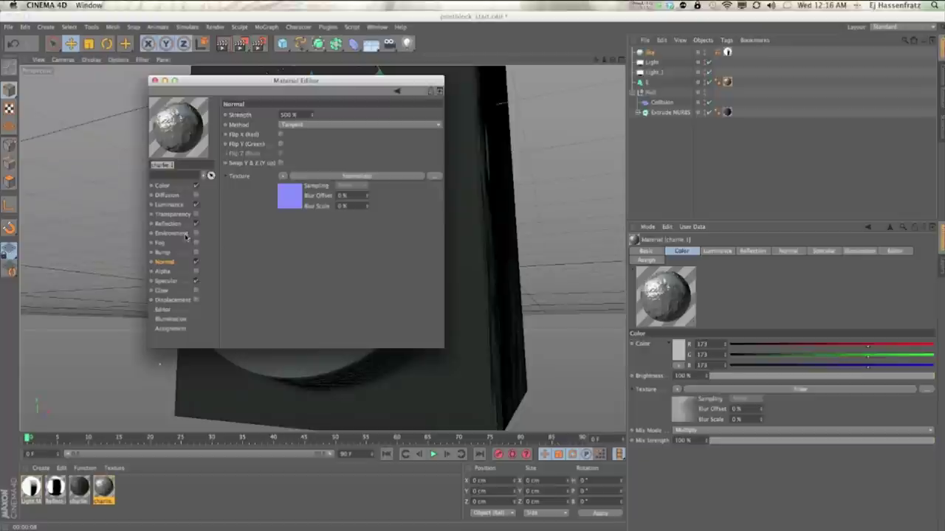
click(319, 177)
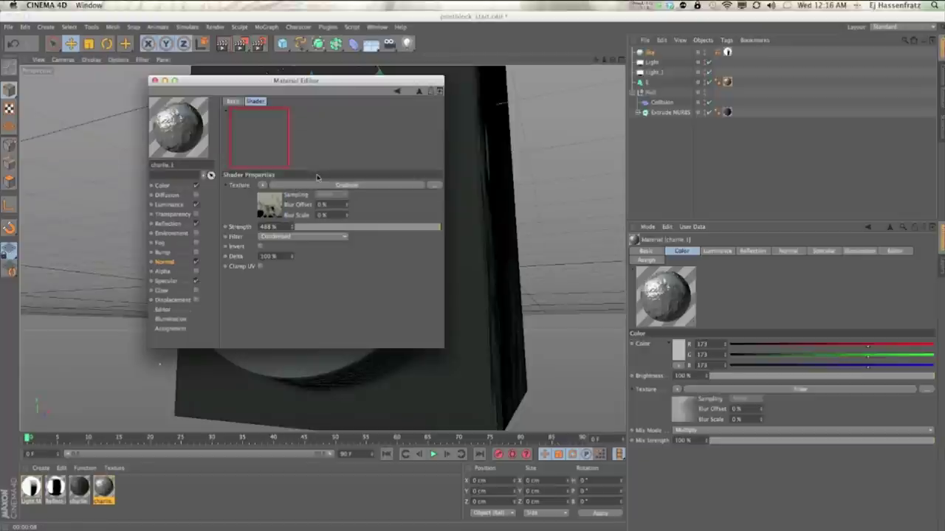
click(164, 262)
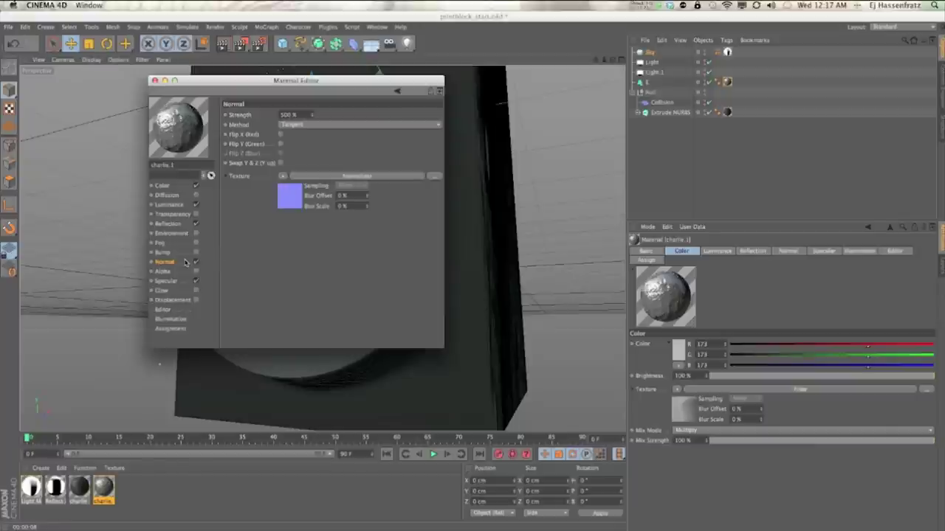
click(350, 178)
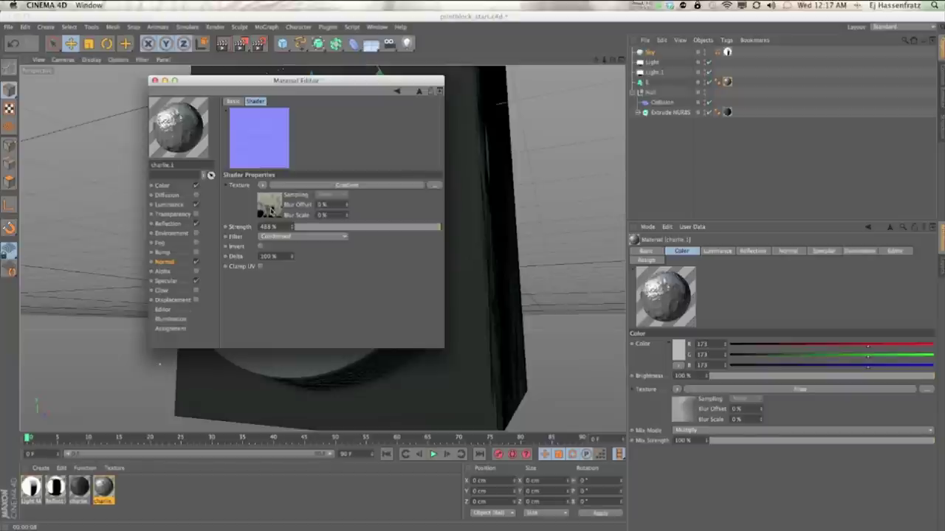
drag(174, 87, 245, 113)
click(227, 106)
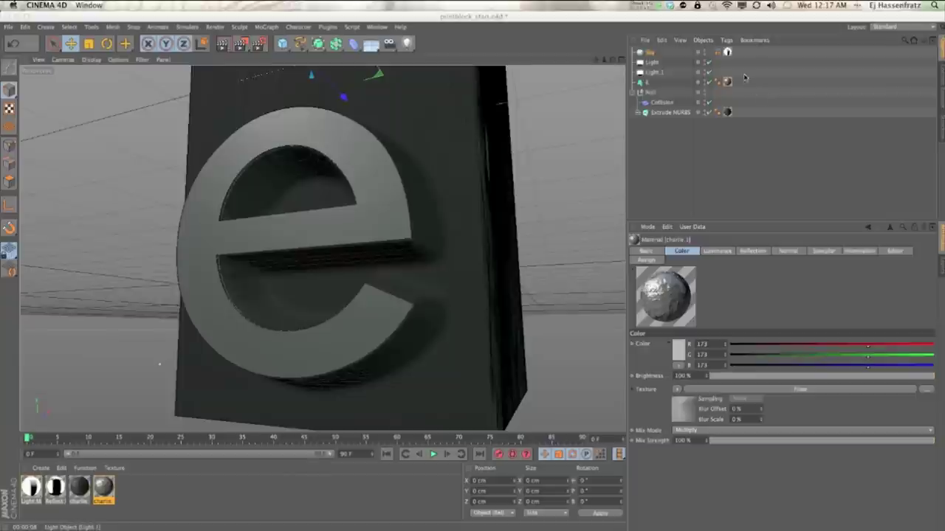
- Set the texture tags of the letter and the block to Cubic projection and stretch their Length U to about 116%
click(727, 111)
drag(748, 72, 722, 127)
click(682, 251)
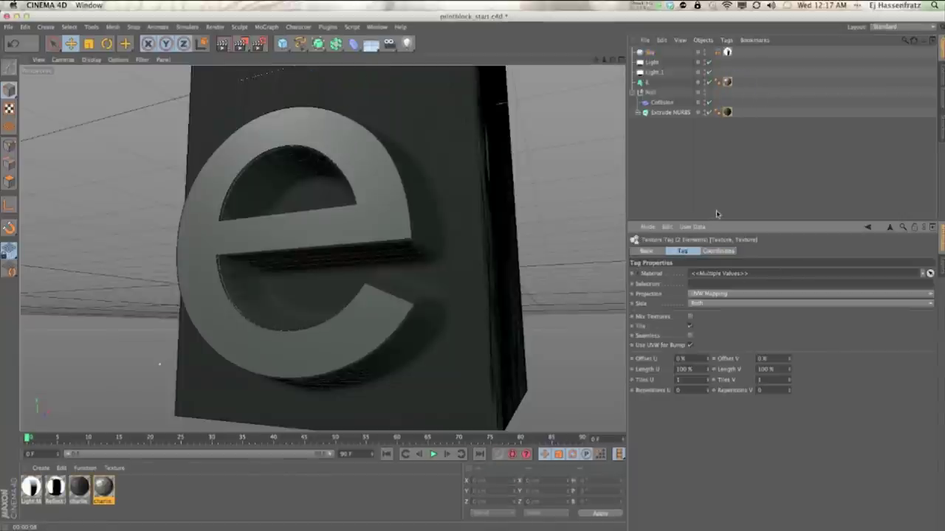
click(710, 294)
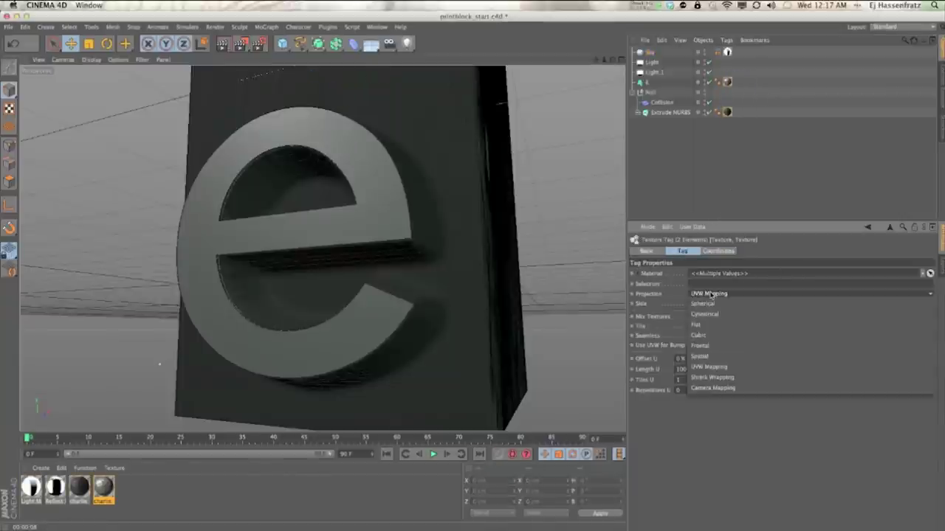
click(715, 338)
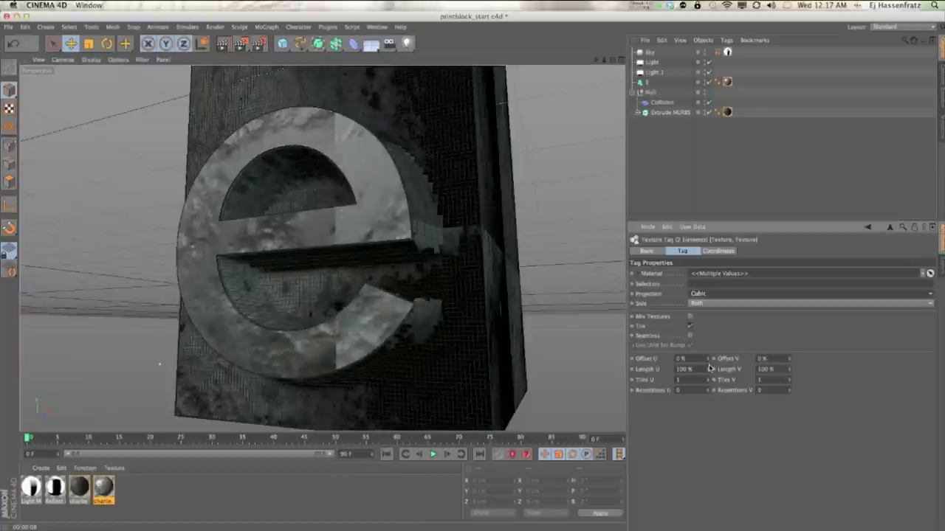
drag(710, 361, 713, 344)
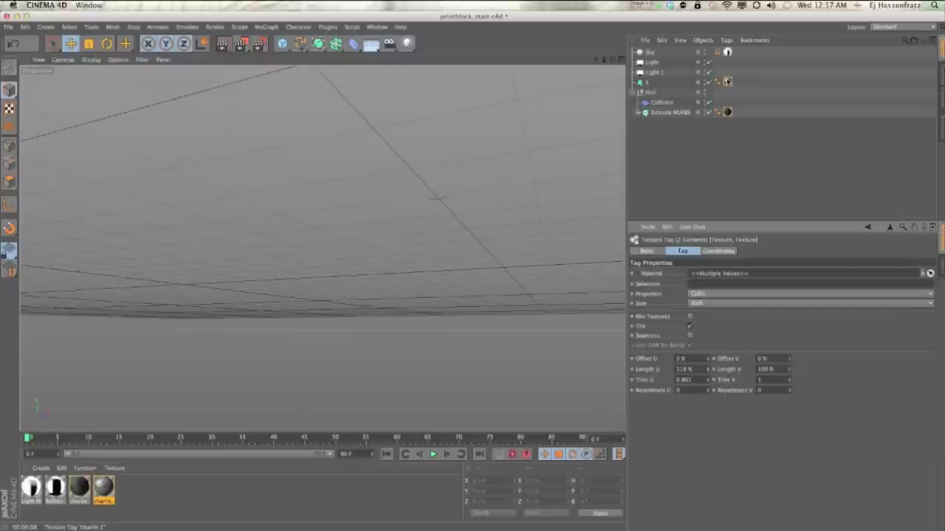
- Set the block texture's Length U and Length V to 200% and render the view
click(726, 82)
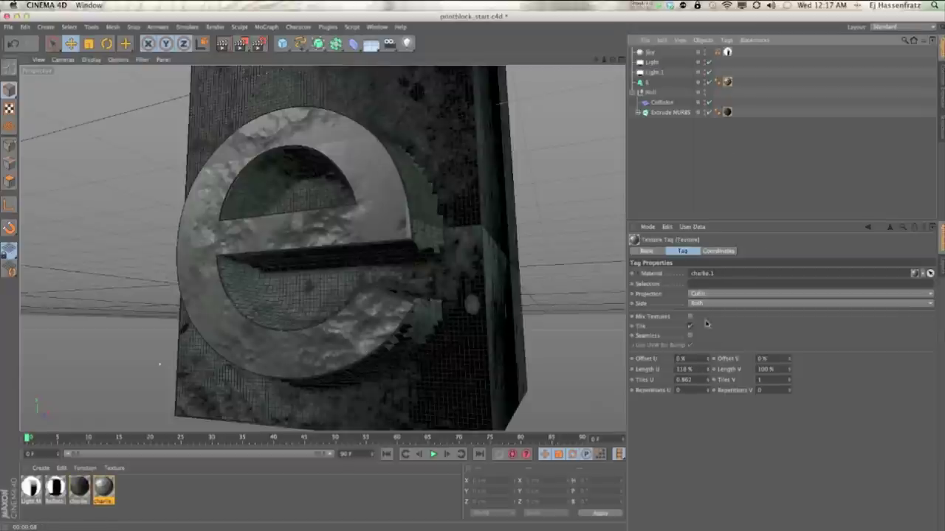
click(727, 112)
double_click(684, 369)
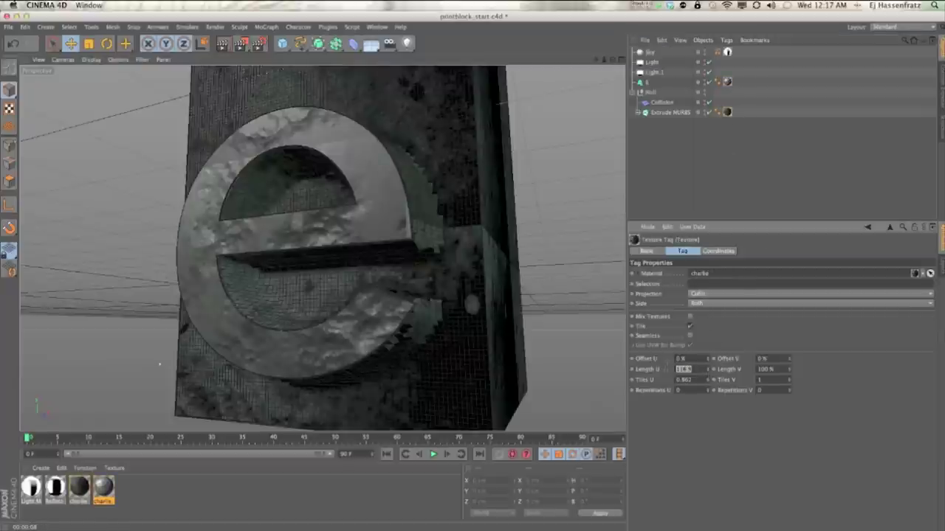
text(200)
key(Tab)
text(2)
key(Return)
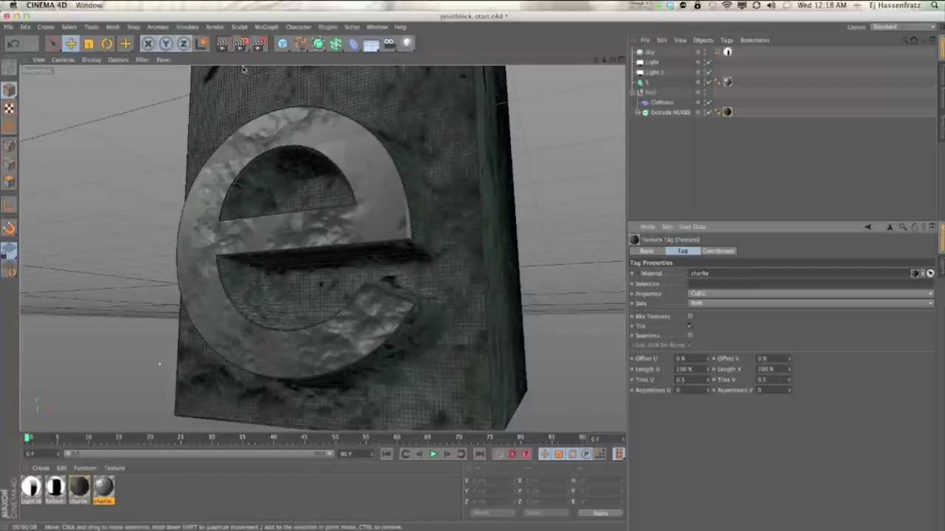
key(super+r)
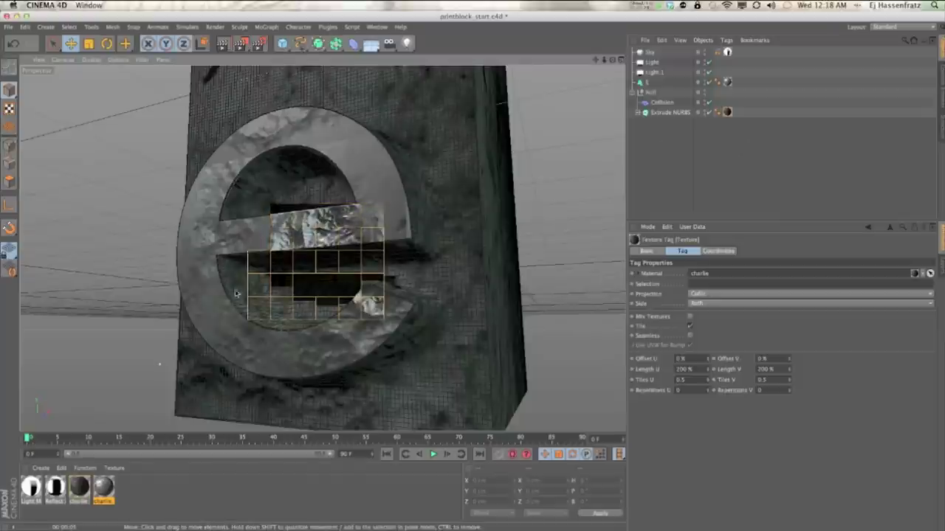
- Set the Normal strength to 100% in both the charlie.1 and charlie materials
double_click(104, 488)
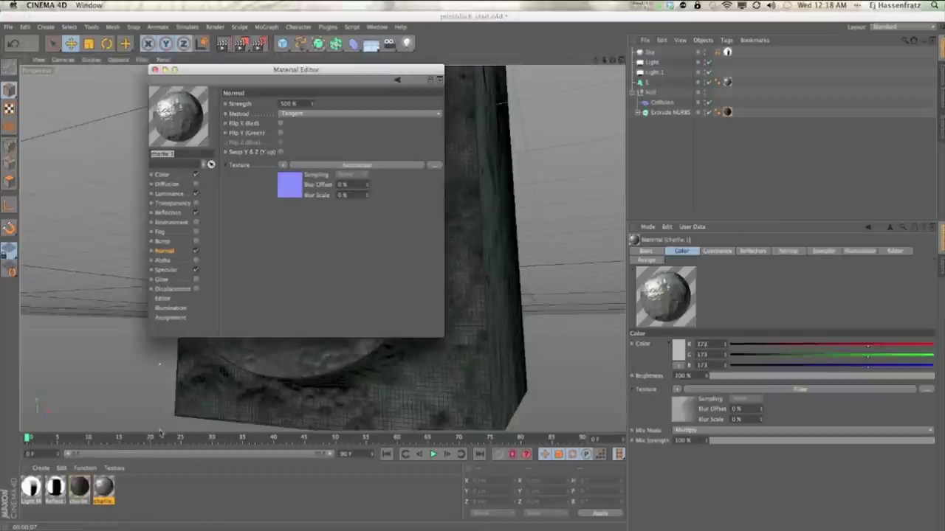
double_click(294, 103)
text(100)
key(Return)
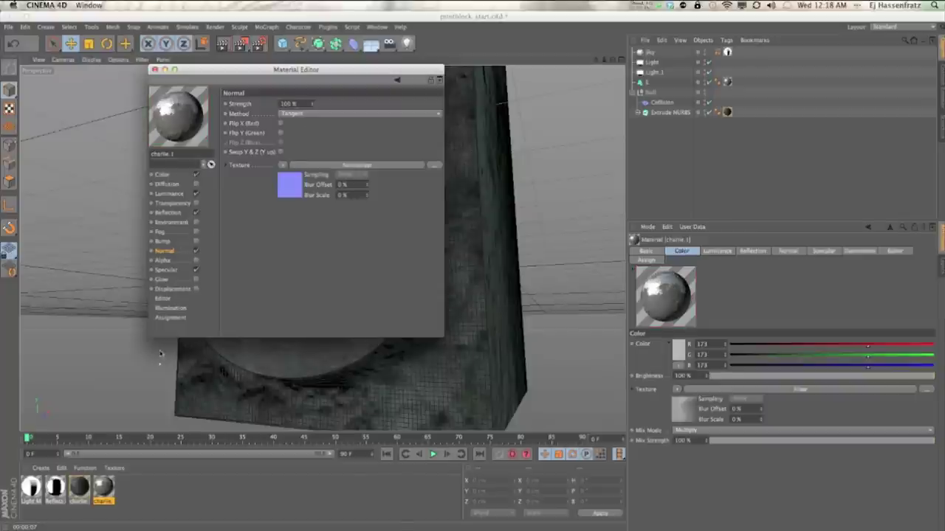
click(79, 488)
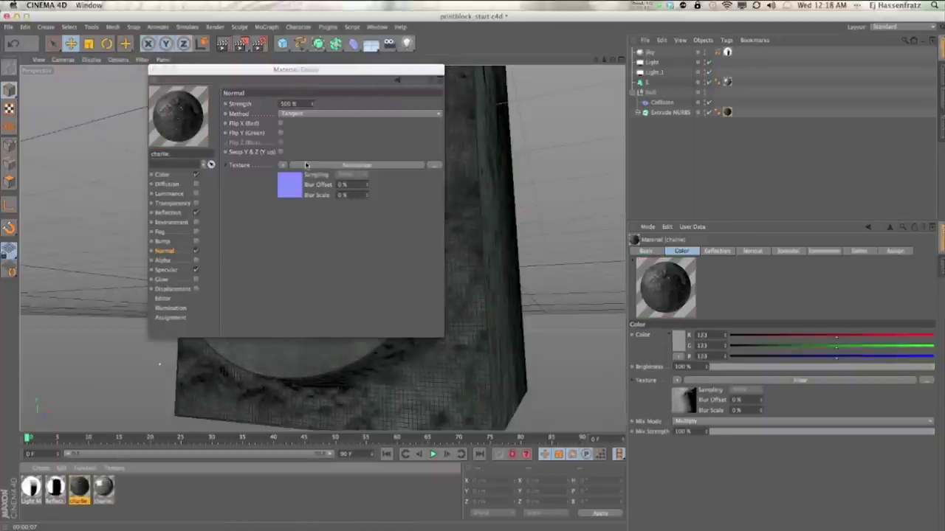
click(226, 98)
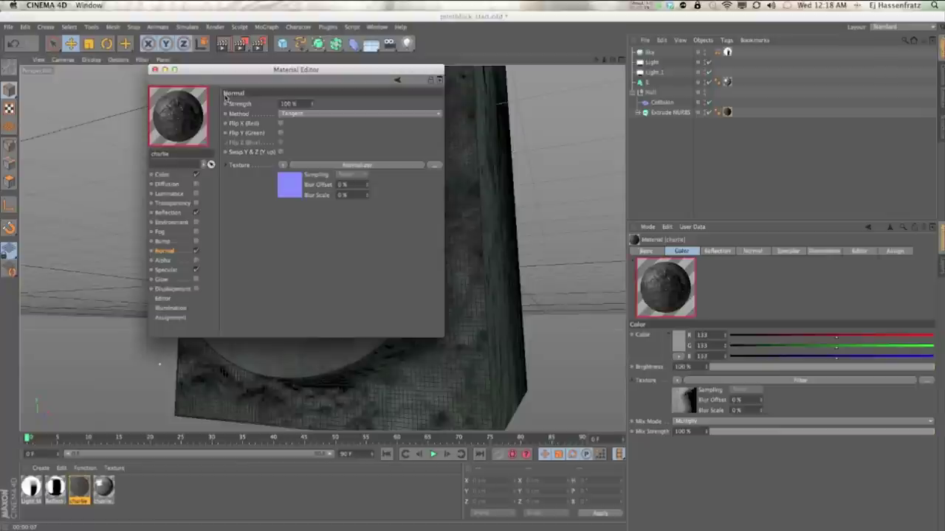
click(154, 70)
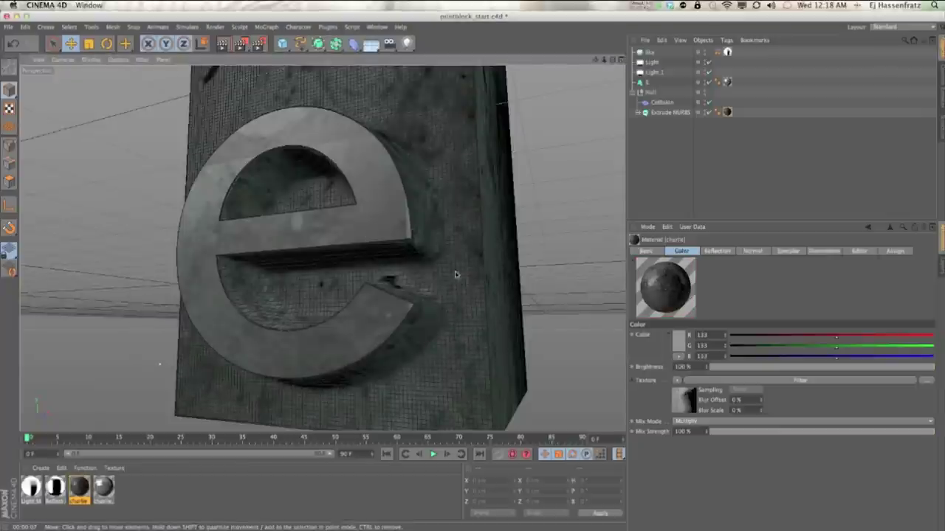
- Set the letter texture's Length U and Length V to 30% and enable Seamless tiling
alt+drag(352, 228, 321, 221)
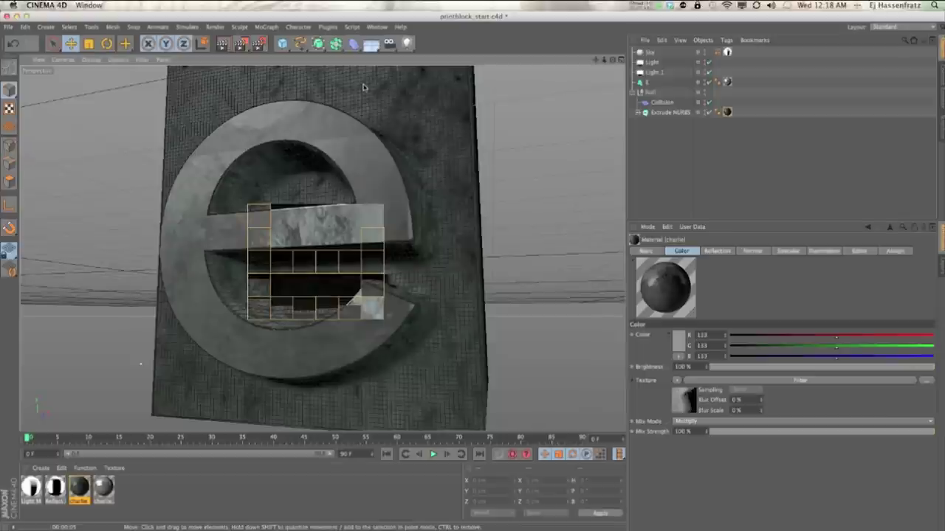
click(728, 82)
drag(698, 370, 642, 368)
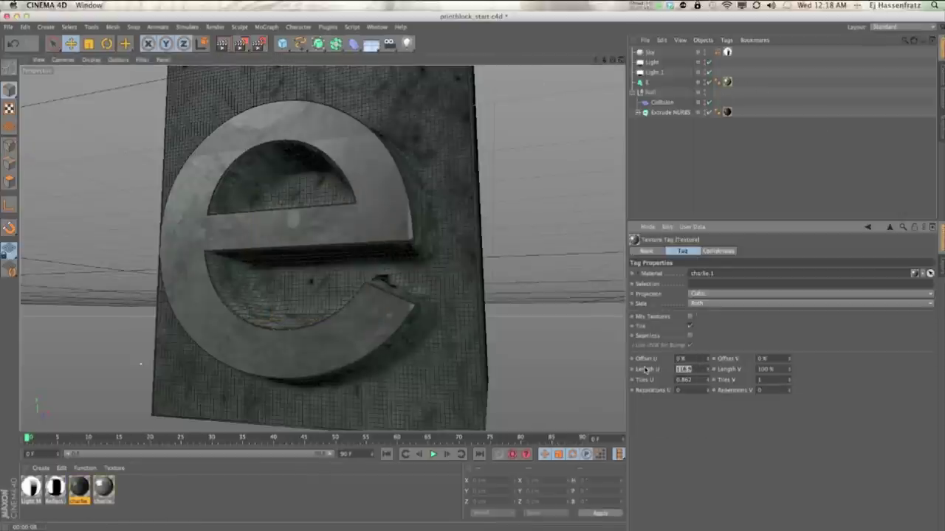
text(30)
key(Tab)
text(30)
key(Return)
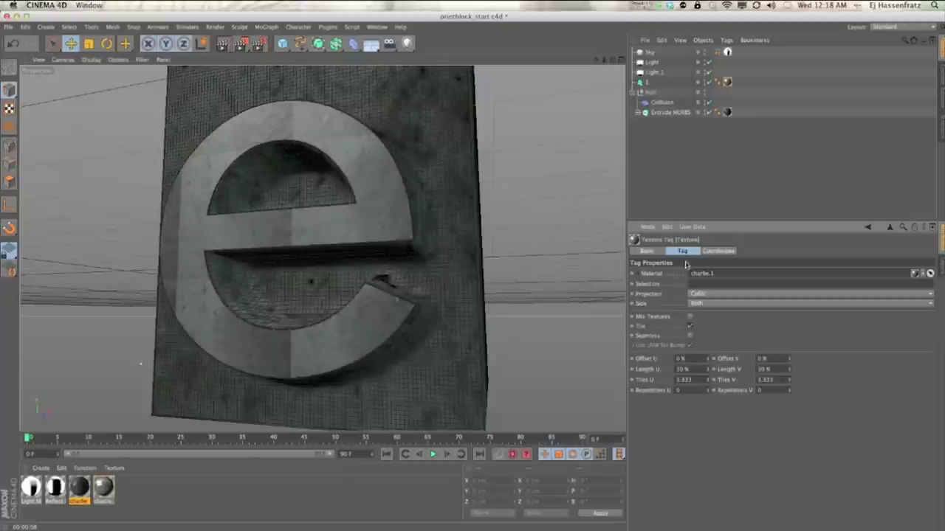
click(690, 336)
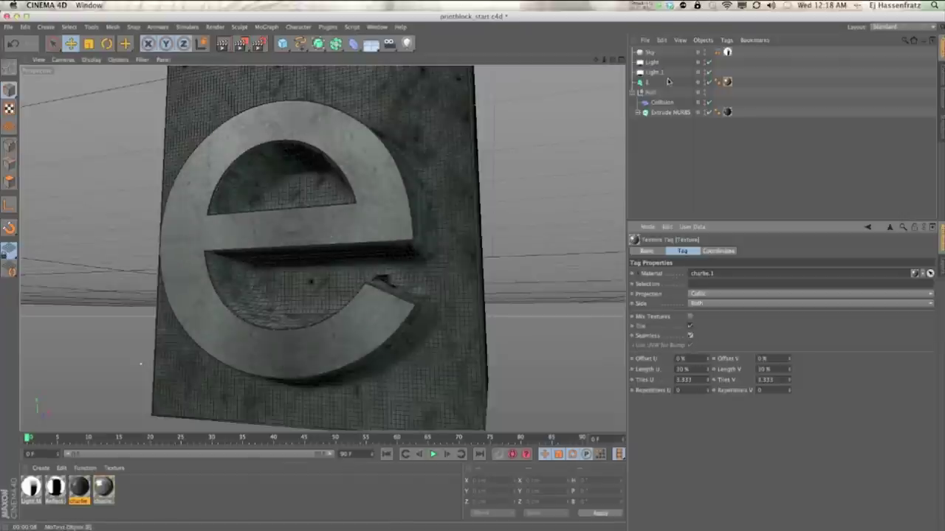
- Set the block texture's Length U and Length V to 50%
click(727, 111)
drag(705, 371, 676, 370)
text(50)
key(Tab)
text(50)
key(Return)
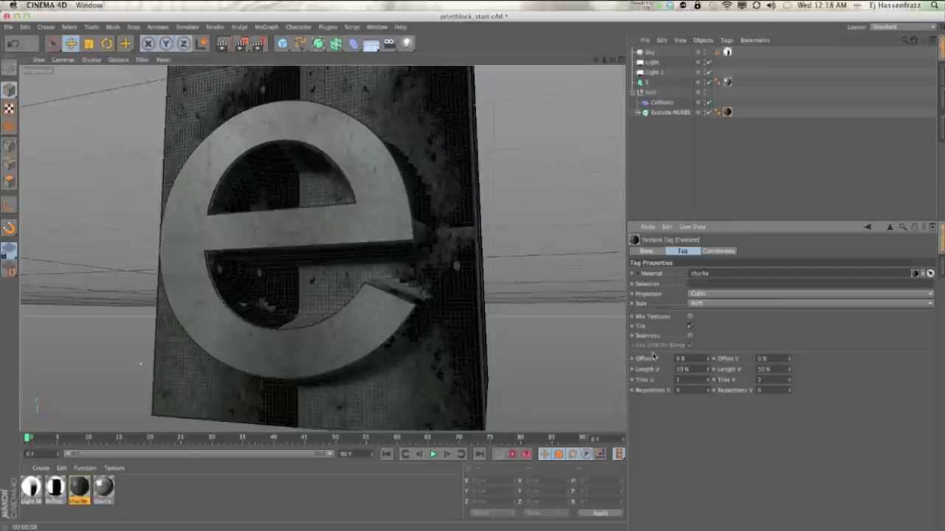
- Set the block texture's Length U and Length V to 70%, enable Seamless tiling and render the view
double_click(680, 369)
text(70)
key(Tab)
text(70)
key(Return)
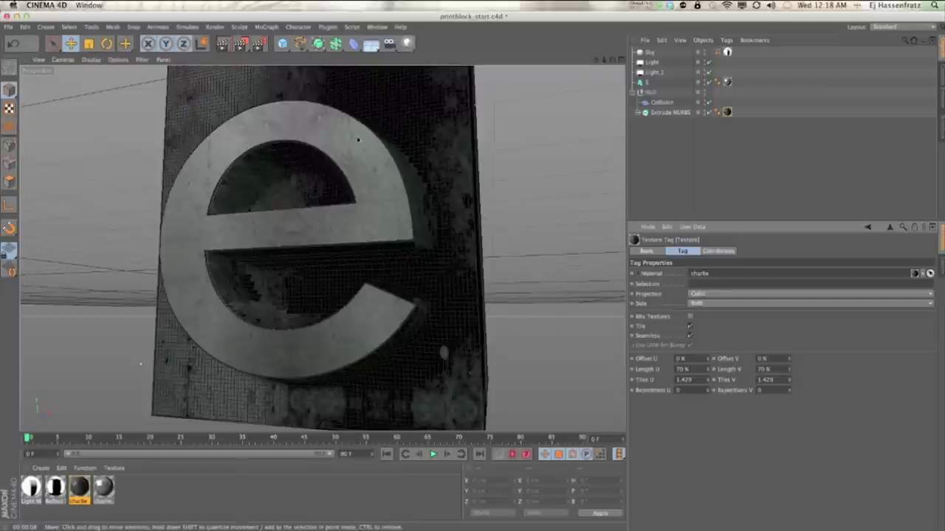
key(super+r)
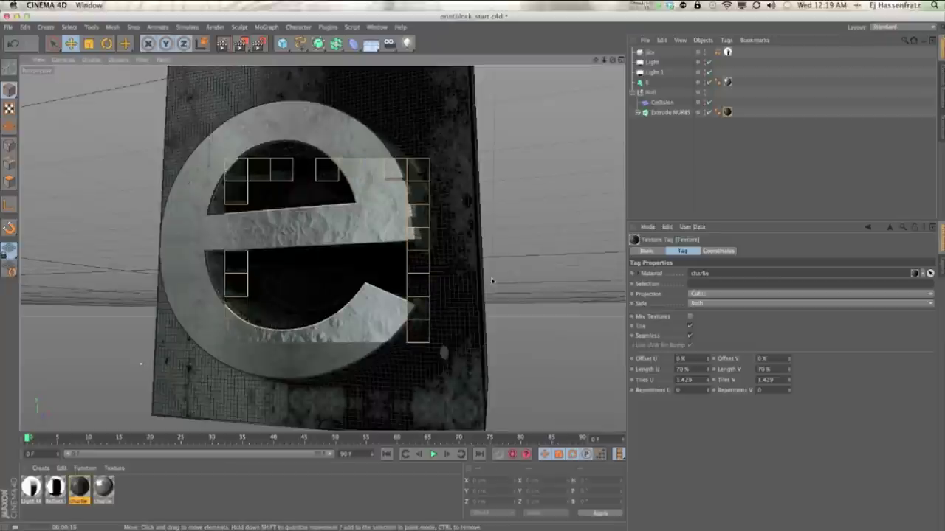
- Reposition the first light in the Top view and raise its intensity above 100%
key(super+z)
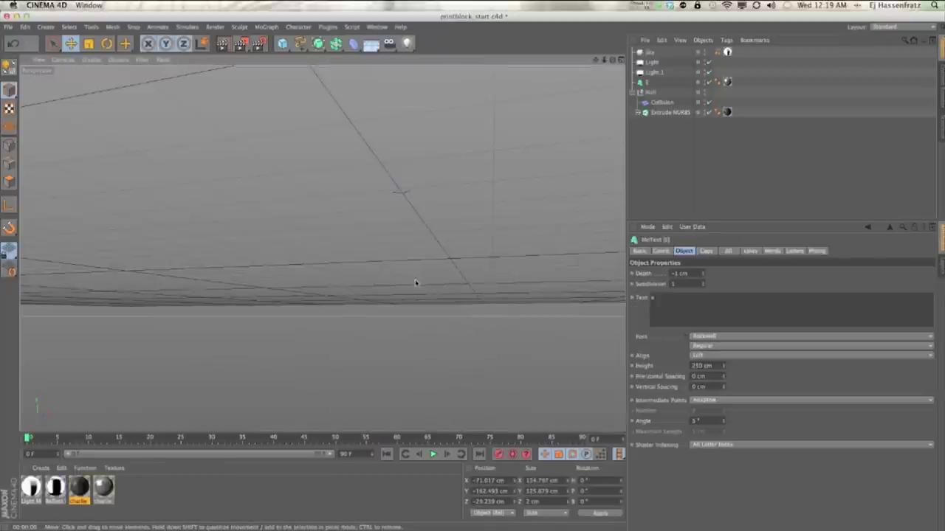
click(652, 62)
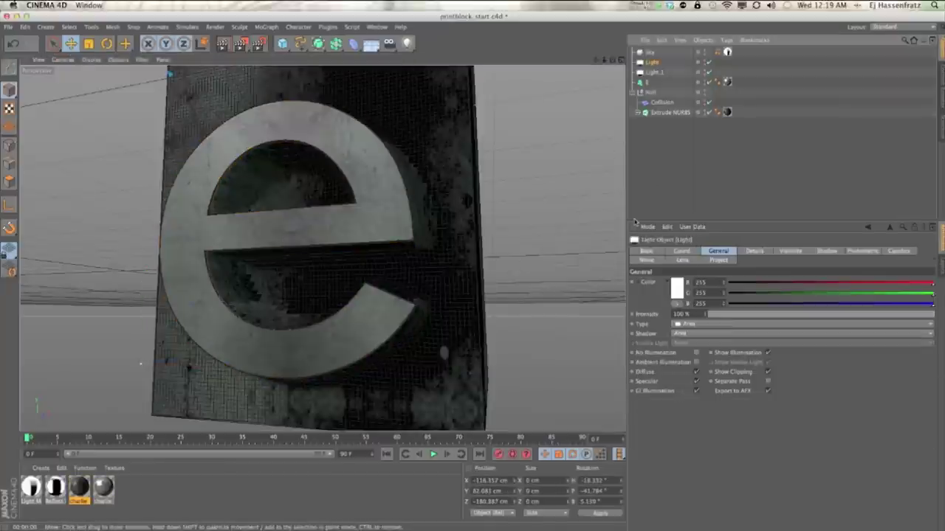
middle_click(546, 152)
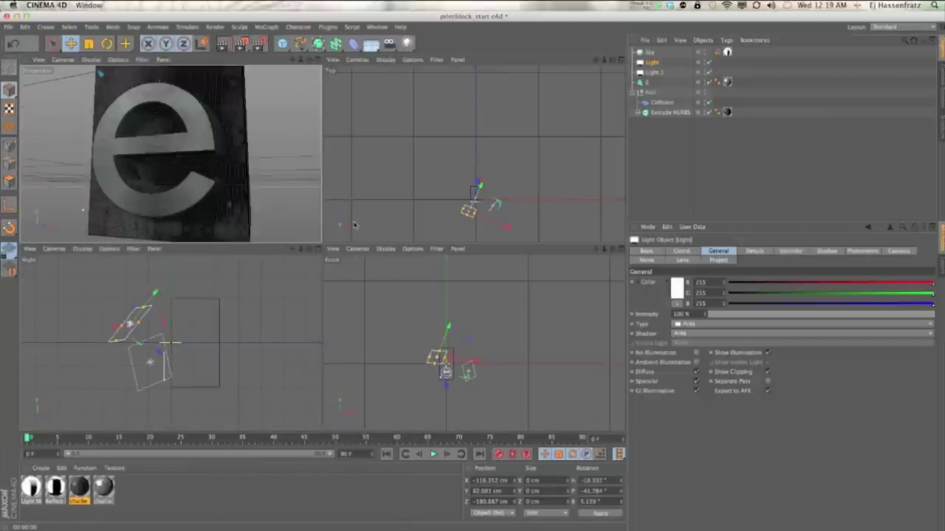
drag(478, 205, 477, 203)
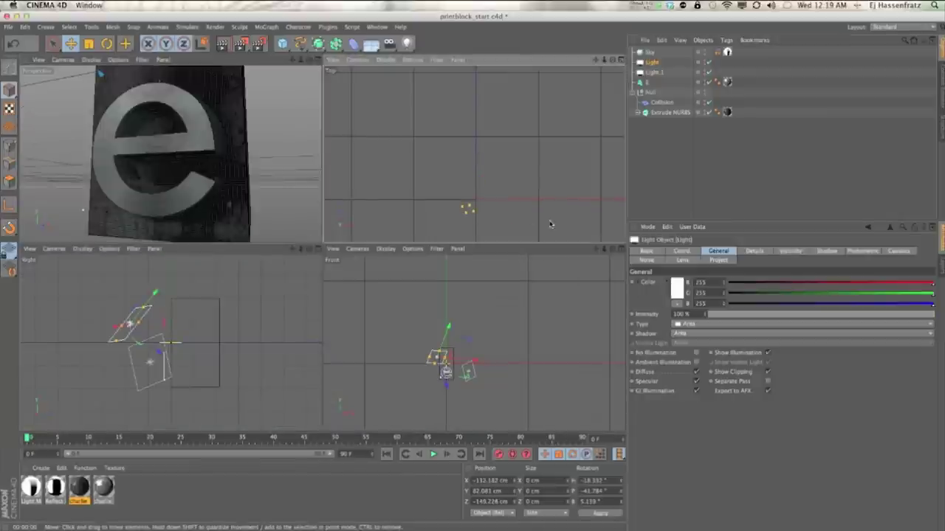
drag(693, 313, 606, 291)
text(1)
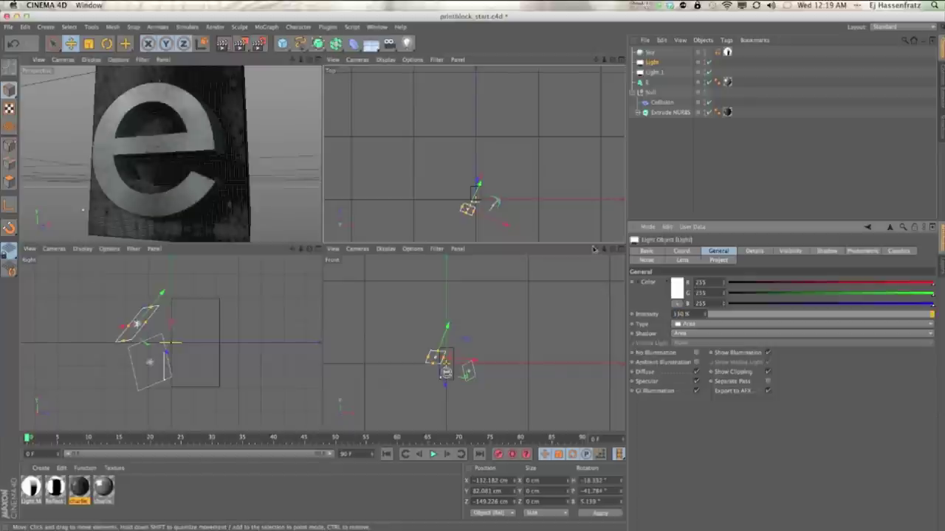
- Rotate the first light to a heading of about -21° and a pitch of about -10°
text(r)
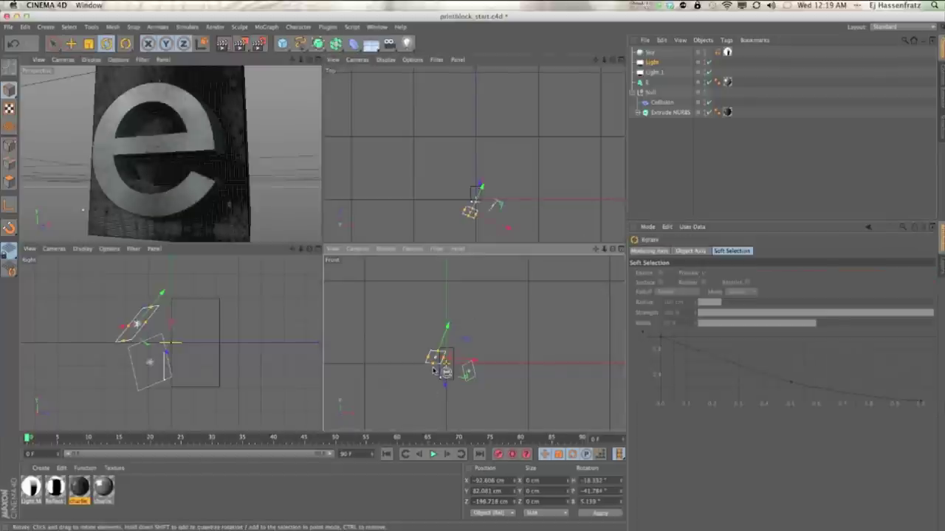
drag(431, 368, 433, 380)
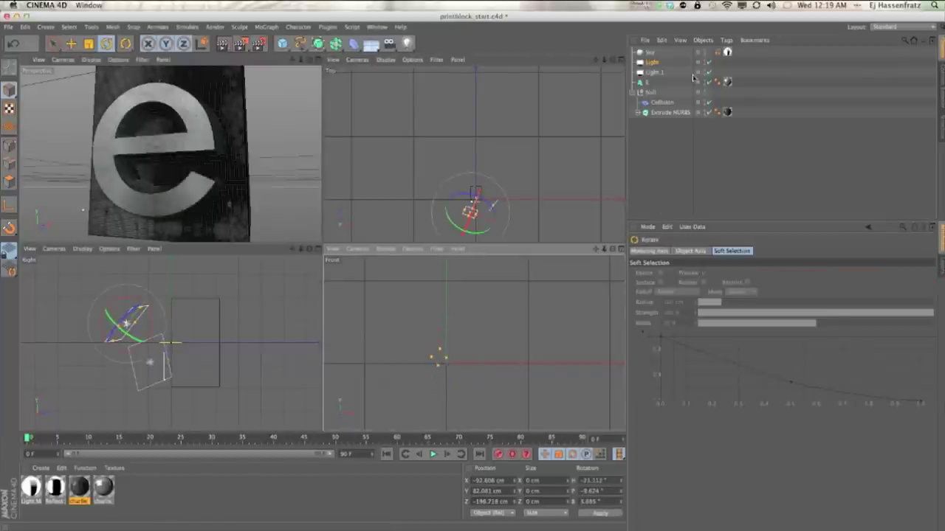
key(e)
- Move Light 1 farther out in front of the letter and lower, to about Y -139 cm and Z -472 cm
click(651, 72)
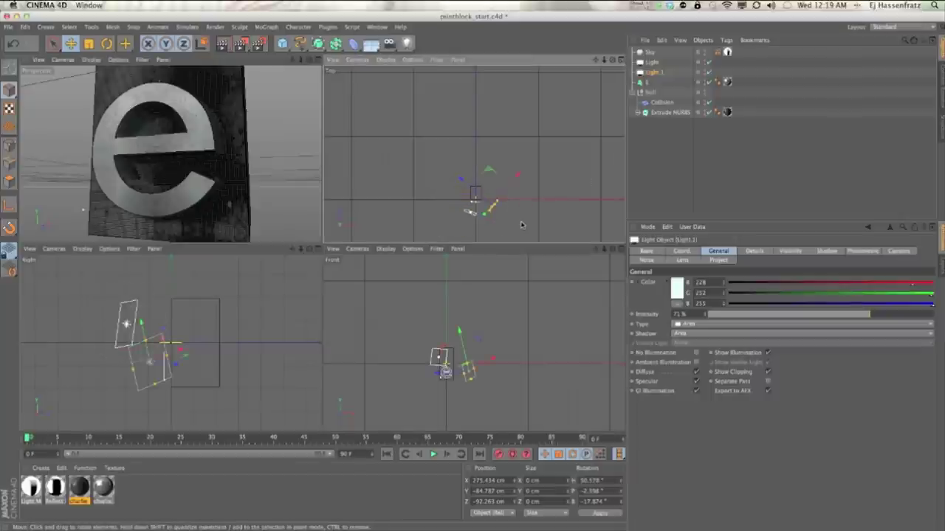
drag(521, 231, 520, 233)
drag(517, 380, 487, 385)
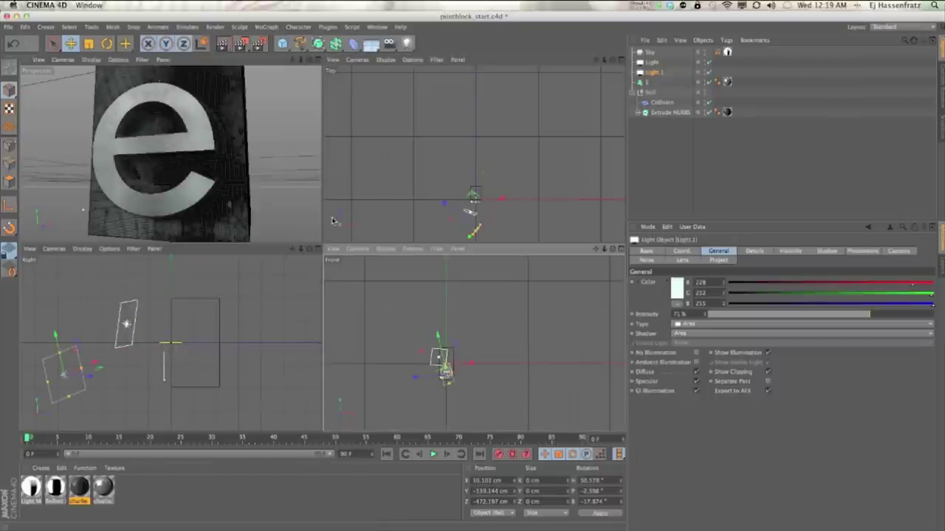
- Set the Ambient Occlusion accuracy to 1%, minimum samples to 5 and maximum samples to 10, and render the maximized perspective view
click(316, 59)
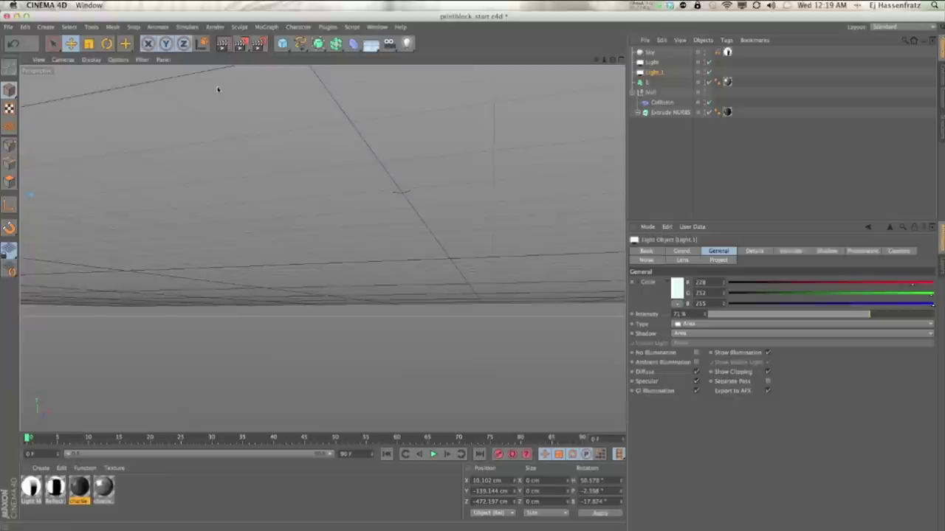
click(258, 45)
double_click(597, 176)
text(1)
key(Tab)
text(5)
key(Tab)
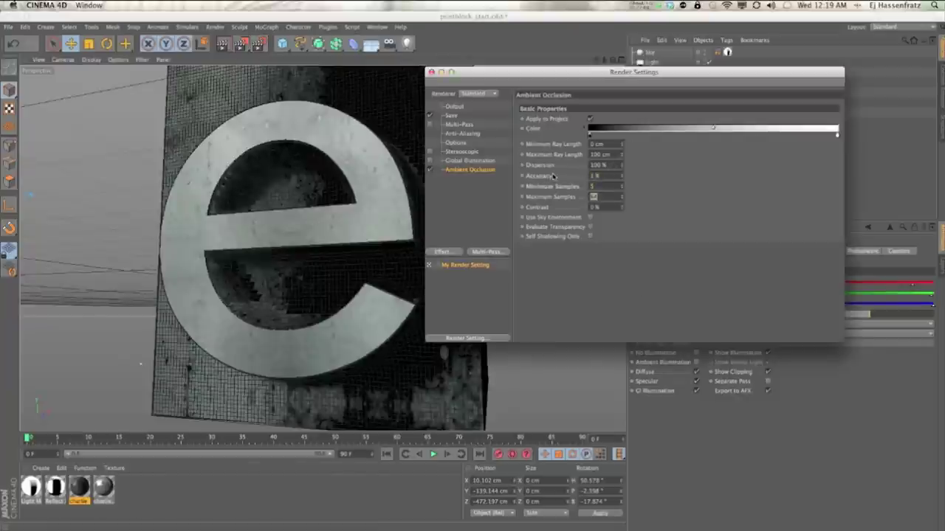
key(shift+Tab)
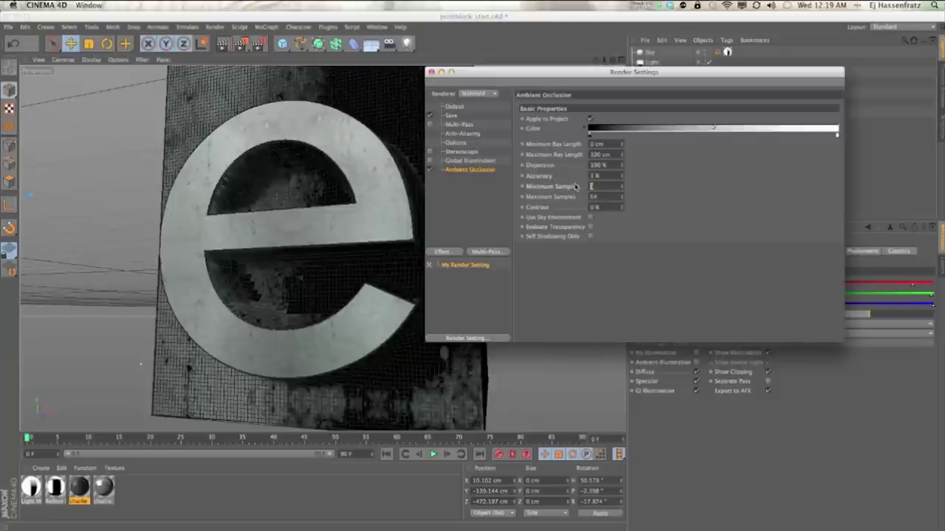
key(Tab)
text(10)
click(431, 72)
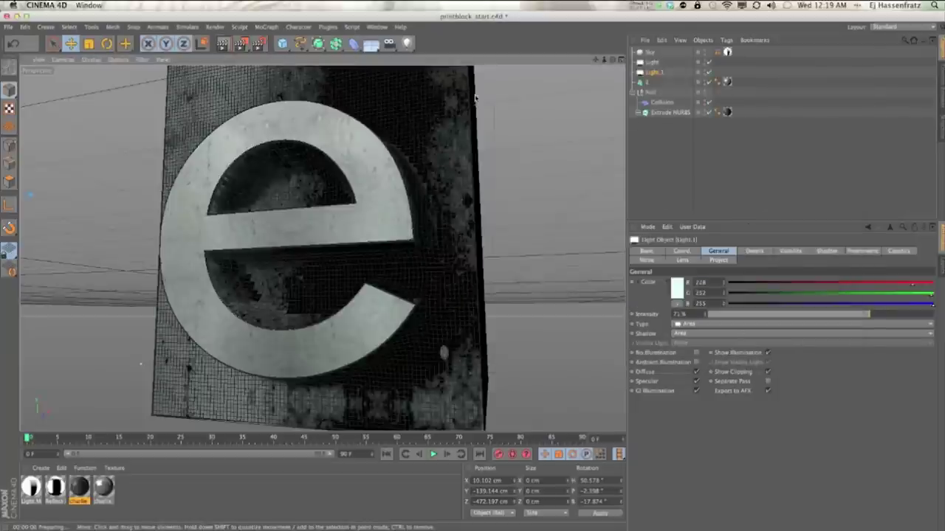
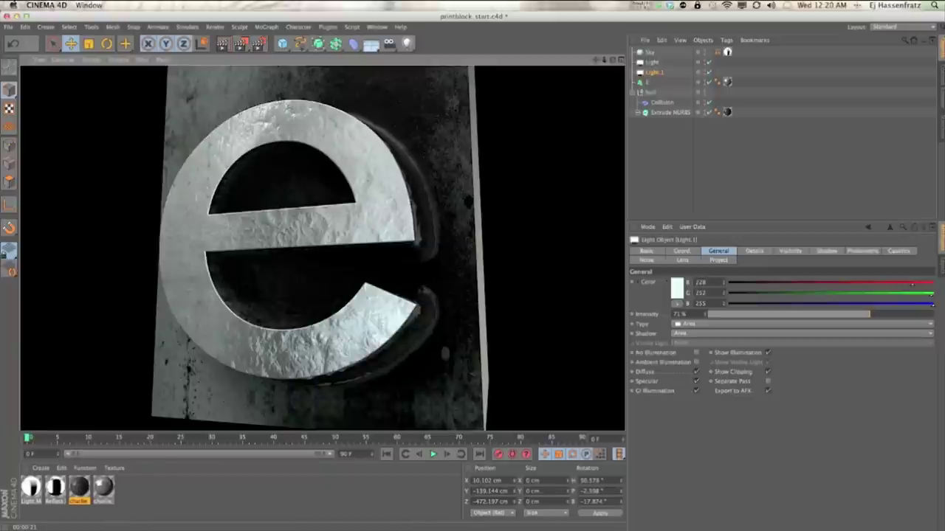
- Brighten the color of the block's charlie material to RGB 205, 205, 205
drag(0, 86, 607, 71)
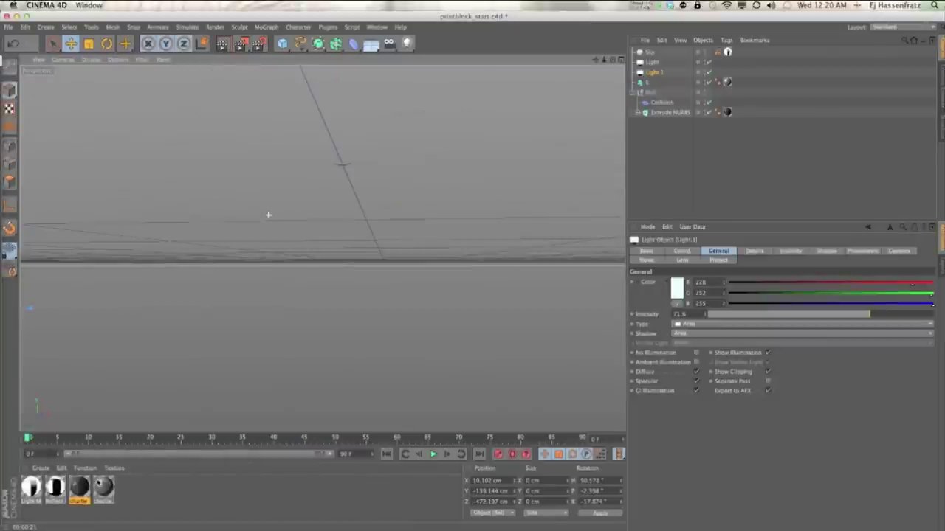
double_click(79, 487)
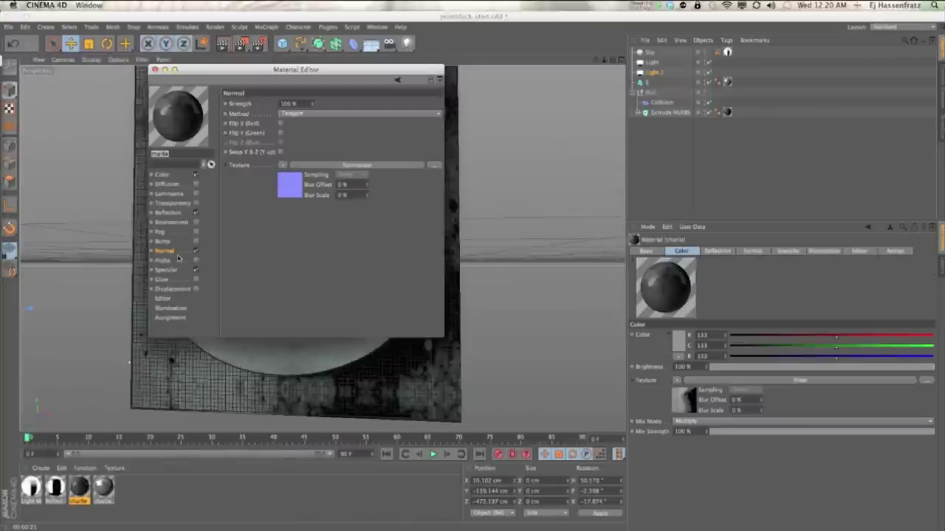
click(178, 175)
click(270, 119)
drag(243, 118, 209, 99)
- Raise the Lightness of the Filter shader in the charlie material's color texture to about 17%
click(282, 157)
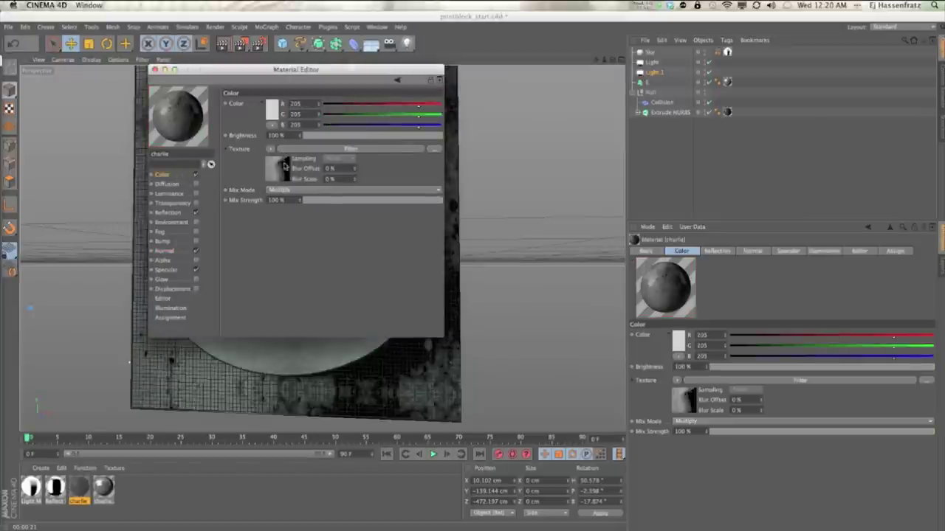
click(305, 151)
mouse_move(375, 250)
mouse_down()
mouse_move(343, 250)
mouse_move(406, 249)
mouse_move(388, 249)
mouse_up()
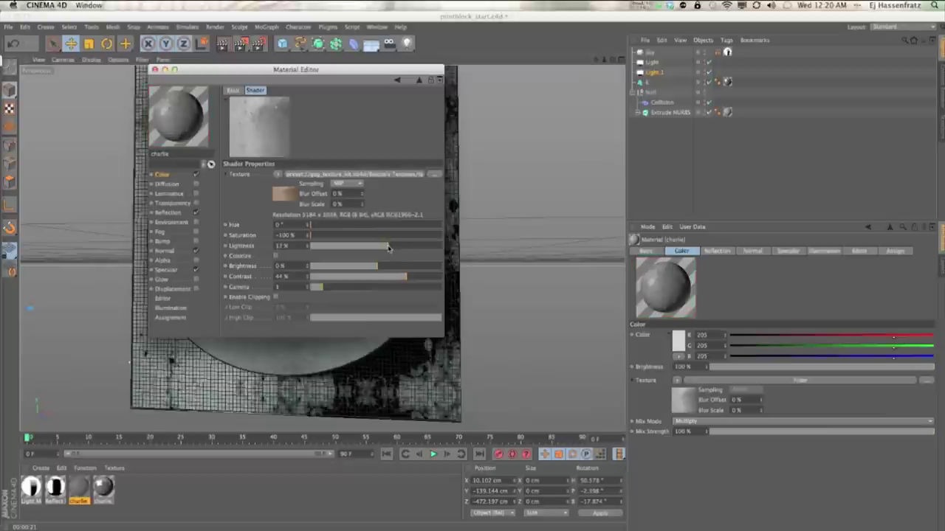
click(154, 69)
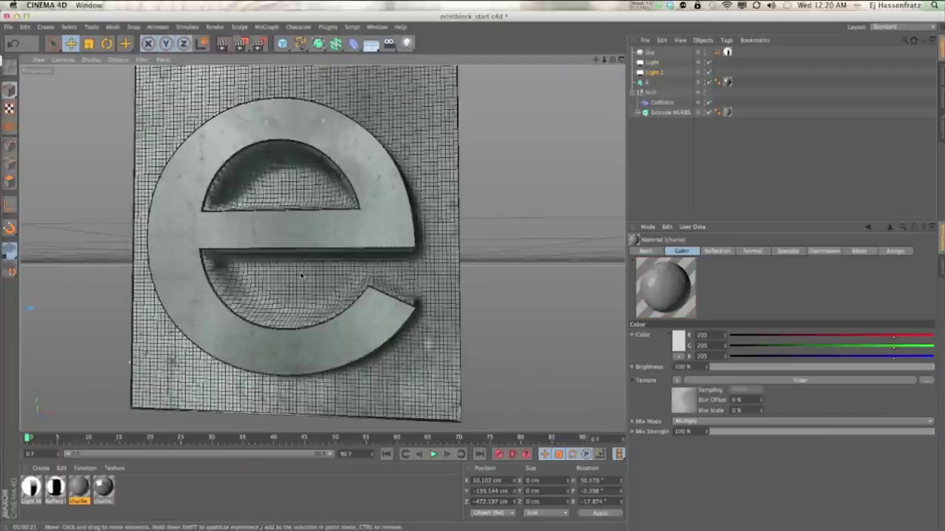
- Set the reflection brightness of the letter's charlie.1 material to 30%
click(104, 487)
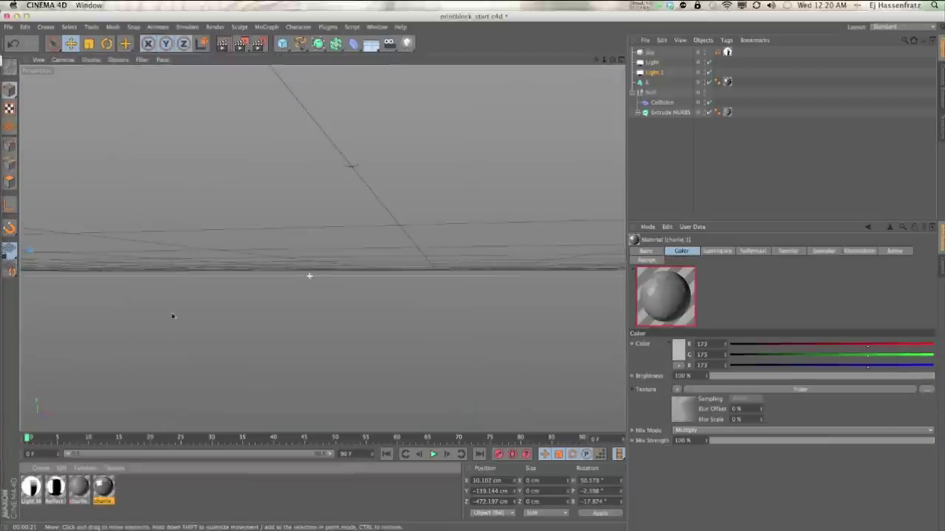
key(ctrl+r)
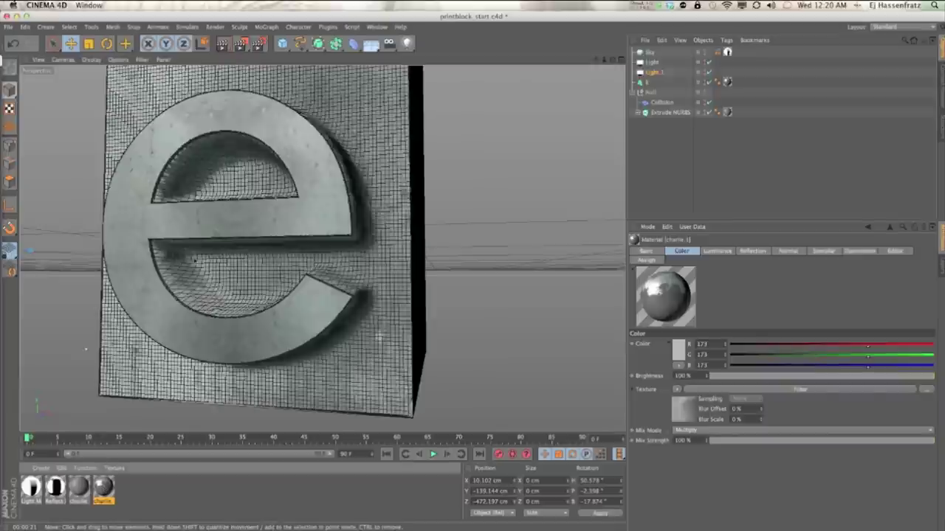
double_click(106, 490)
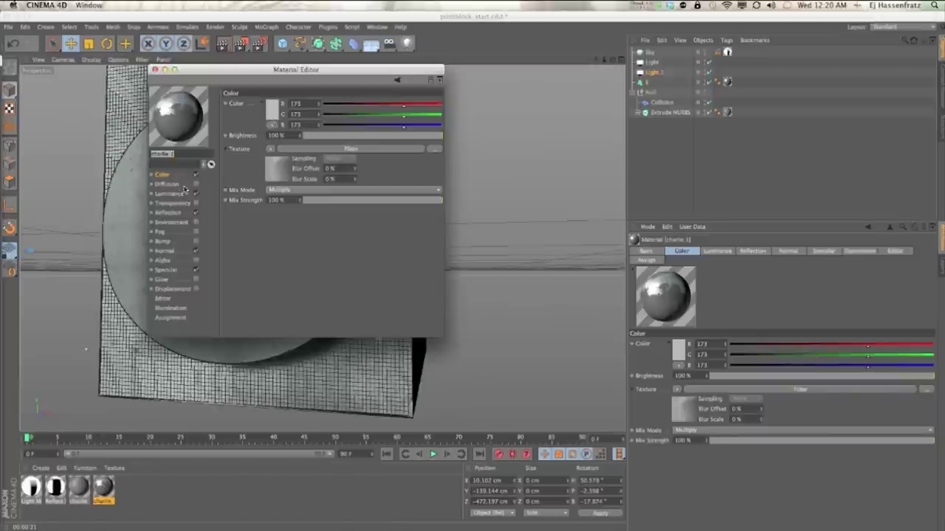
click(168, 213)
click(346, 135)
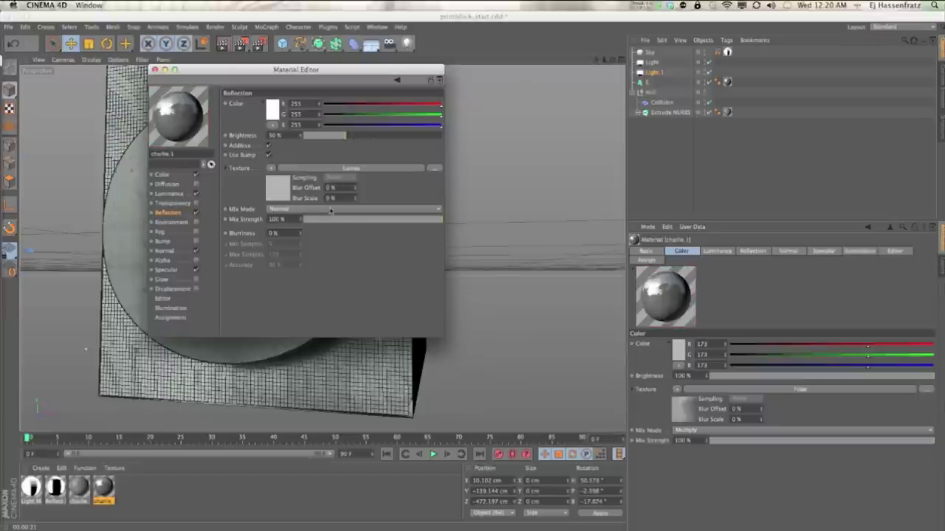
- Reduce the charlie.1 material's normal strength to 20% and render the view
click(164, 251)
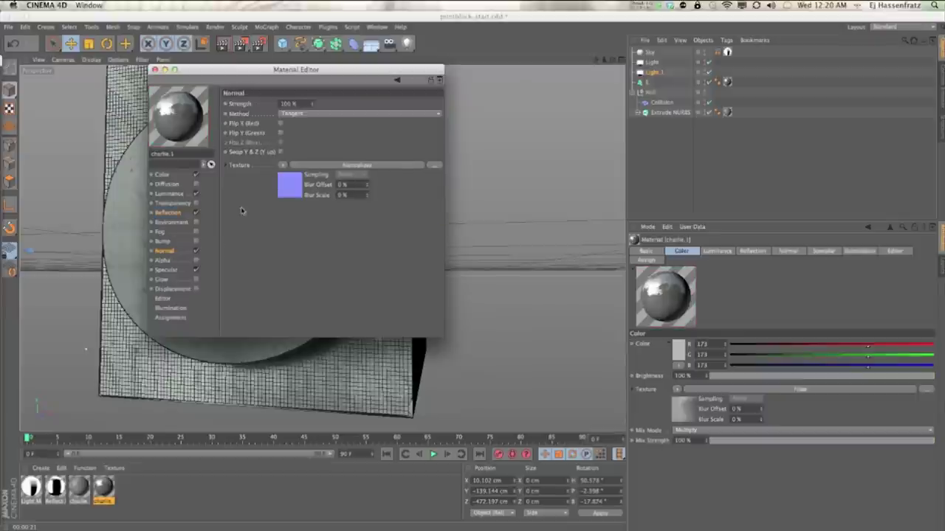
drag(296, 103, 235, 99)
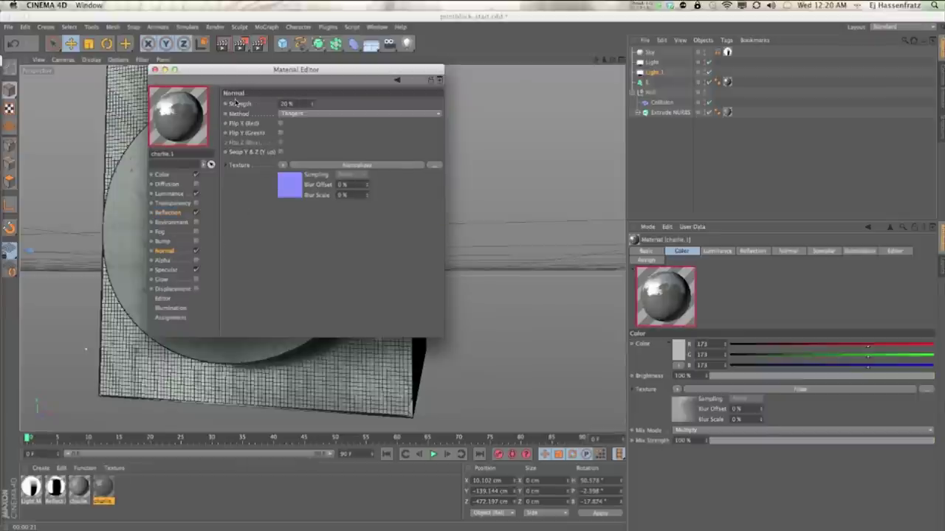
click(155, 69)
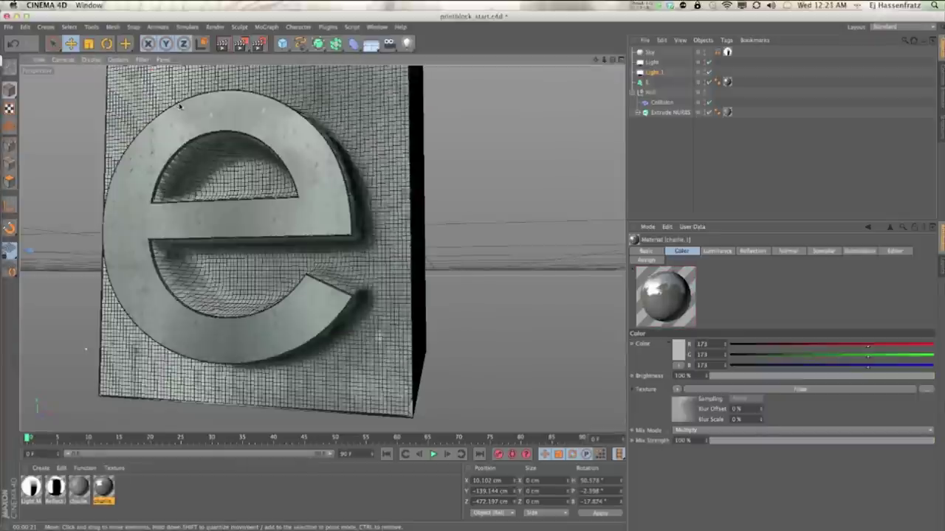
click(222, 43)
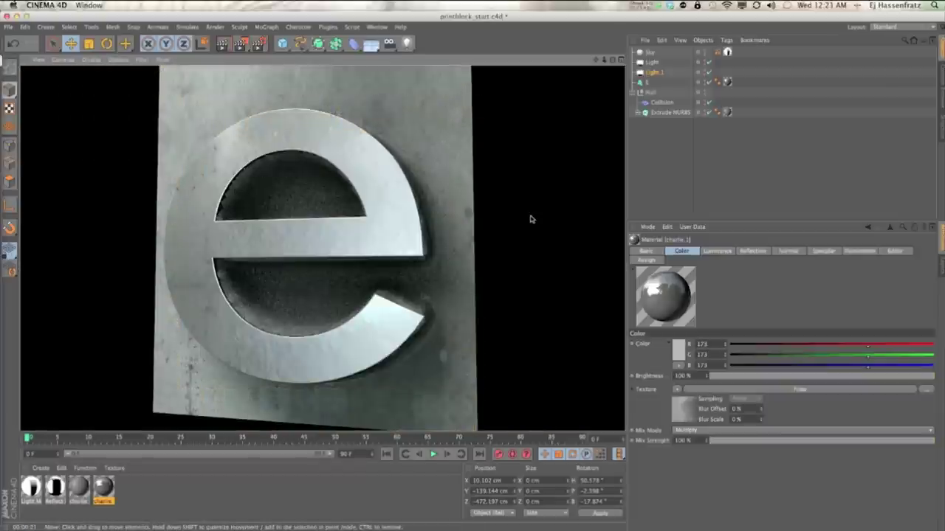
- Set the Collision deformer's Struct to about 19% and its Relax value to 20
click(658, 101)
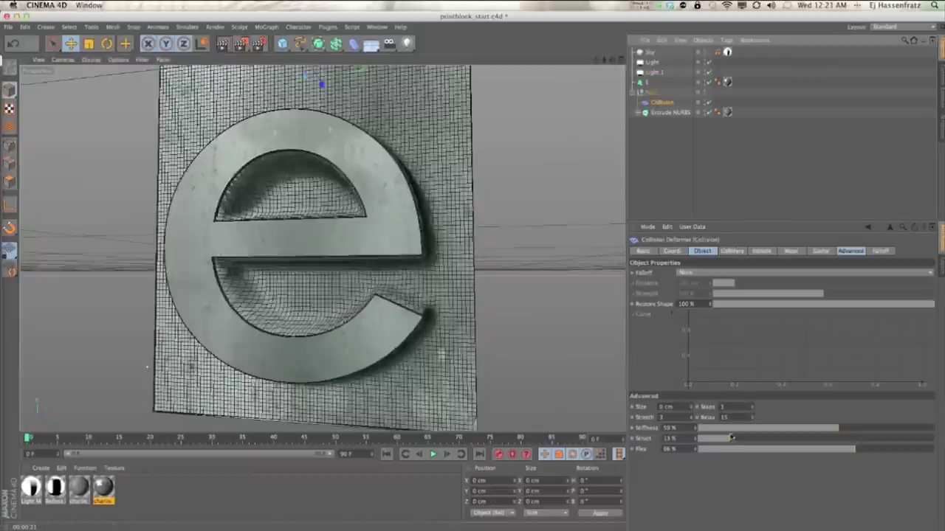
drag(737, 440, 743, 440)
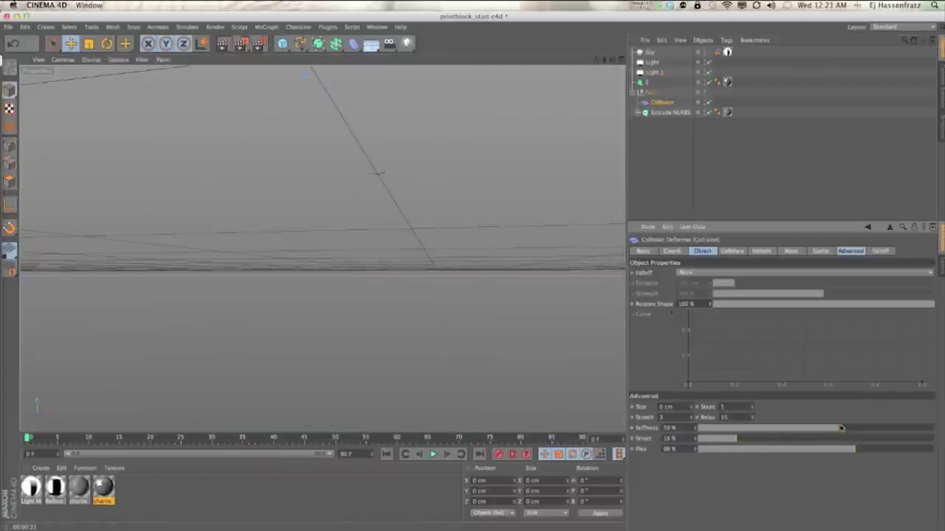
click(747, 418)
key(Return)
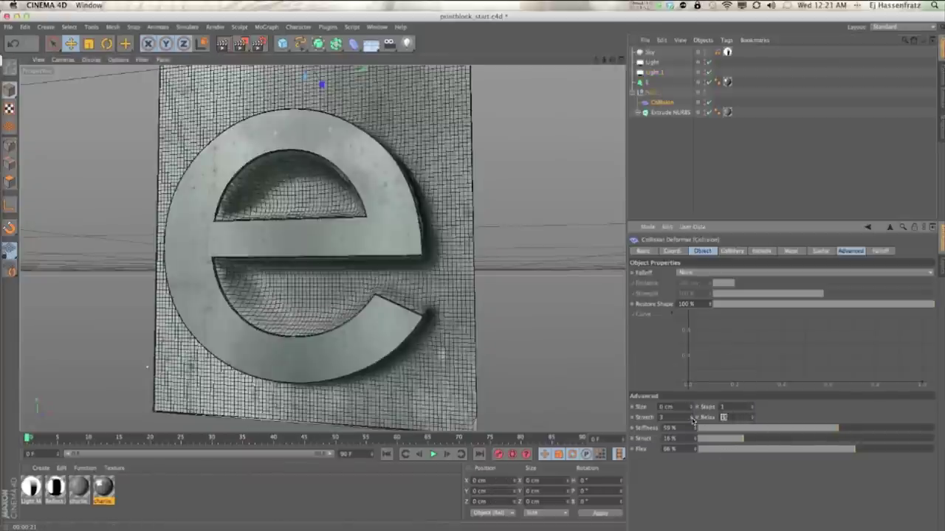
text(20)
key(Return)
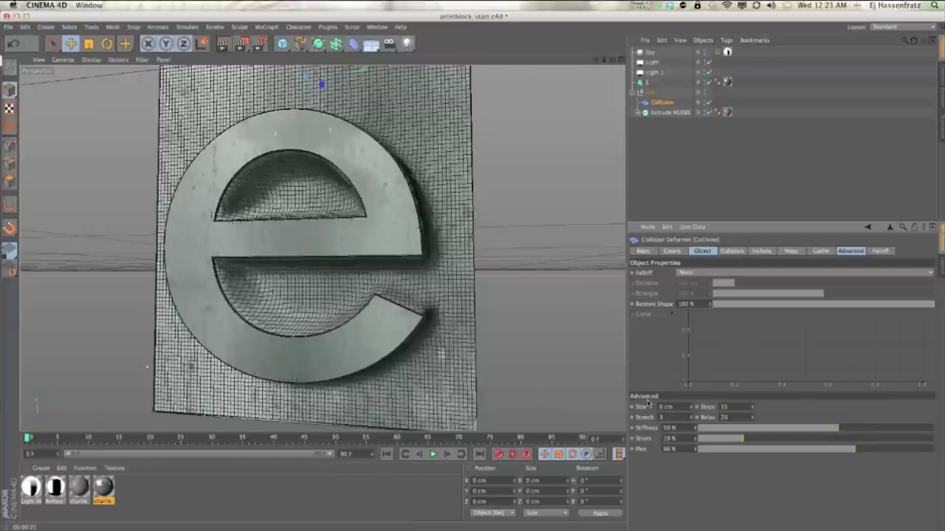
- Set the Collision deformer's Steps to 5, Flex to 58% and Stiffness to 54%
double_click(725, 407)
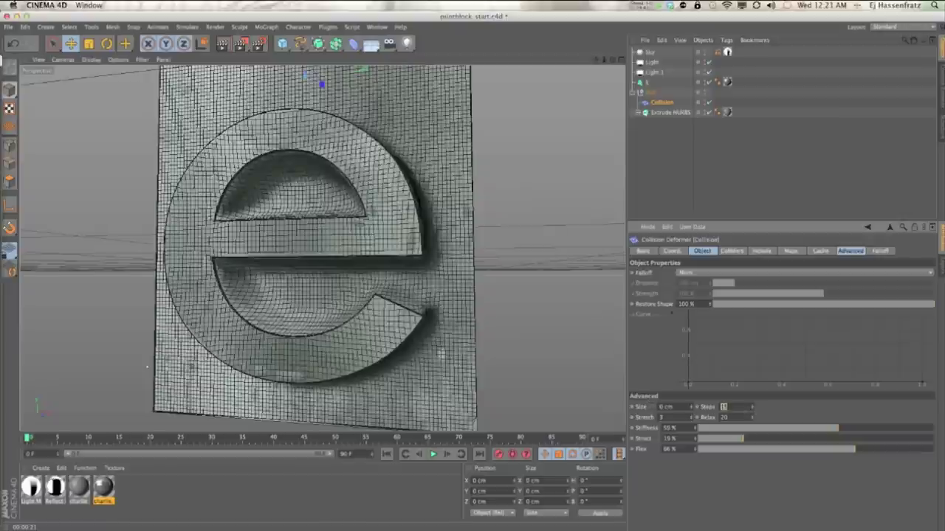
text(5)
key(Return)
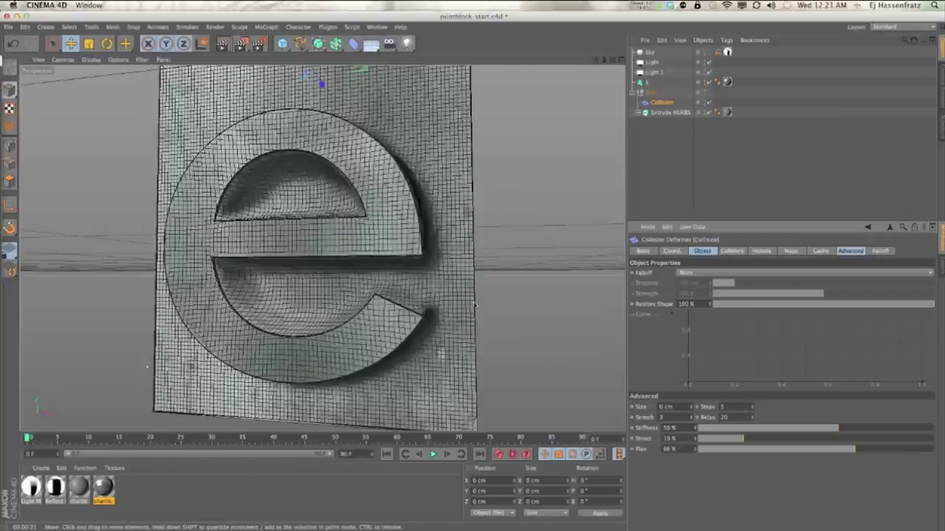
click(837, 452)
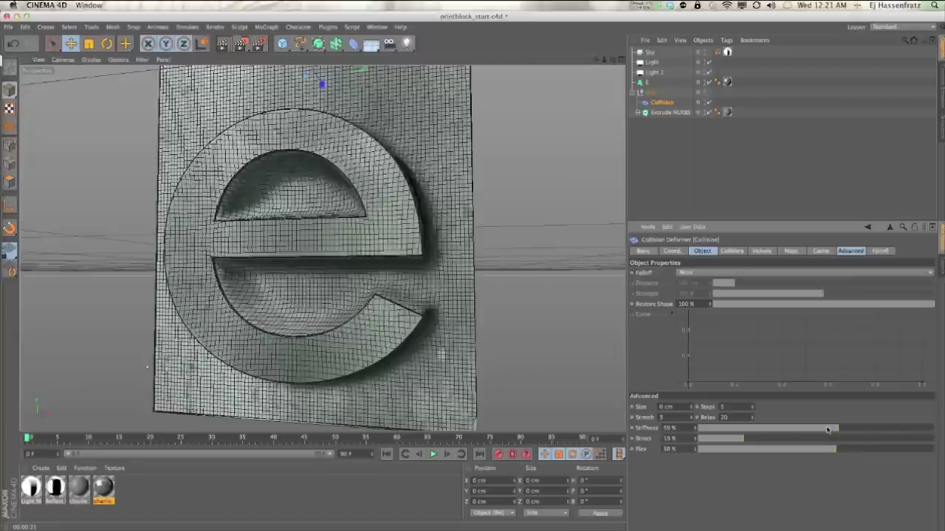
click(827, 429)
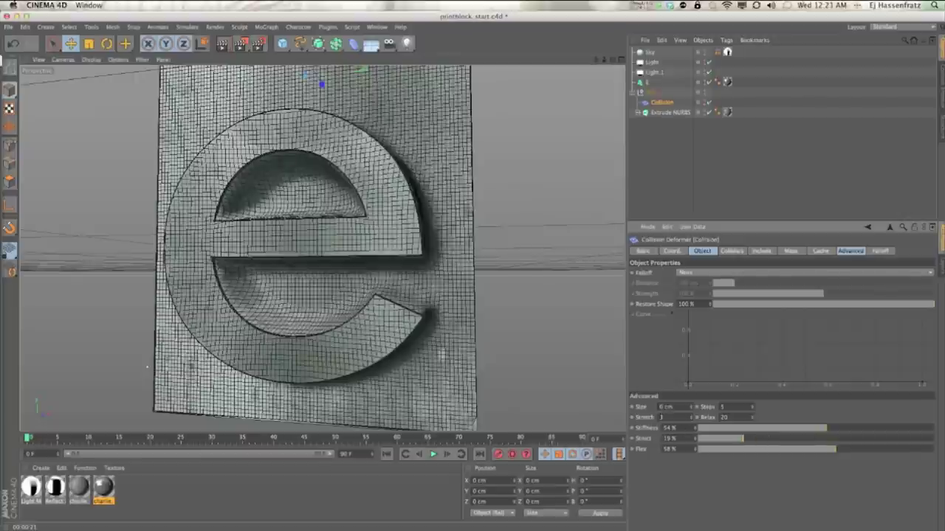
- Check the depth setting of the letter's MoText object and compare the letter with the metal type reference images in the Picture Viewer
click(649, 92)
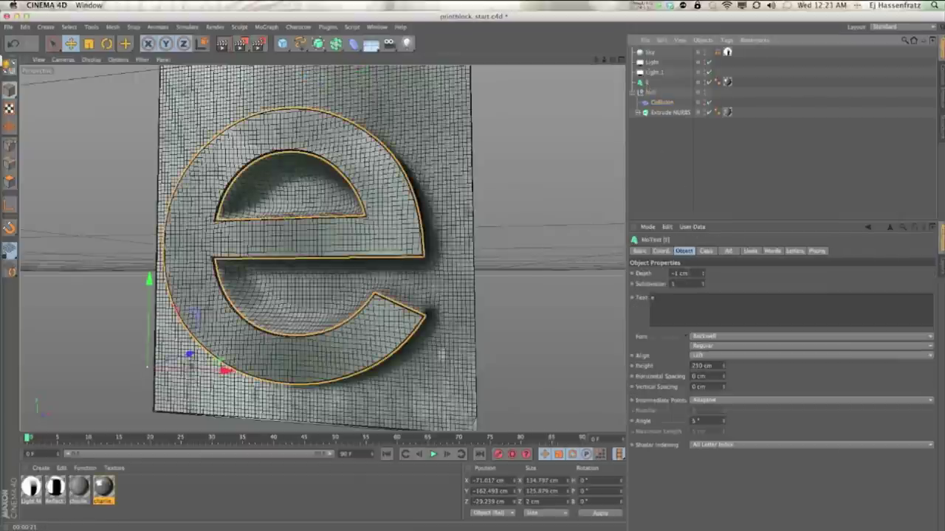
click(679, 273)
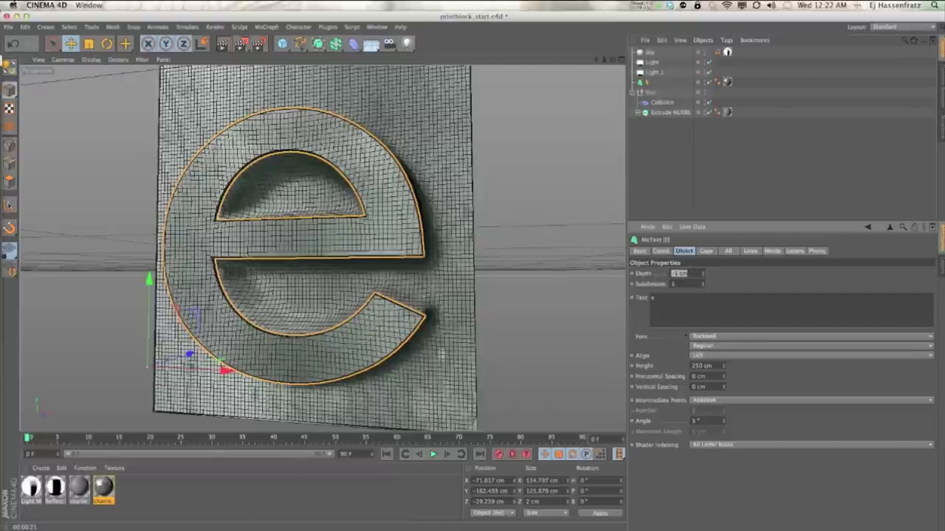
drag(1, 61, 613, 72)
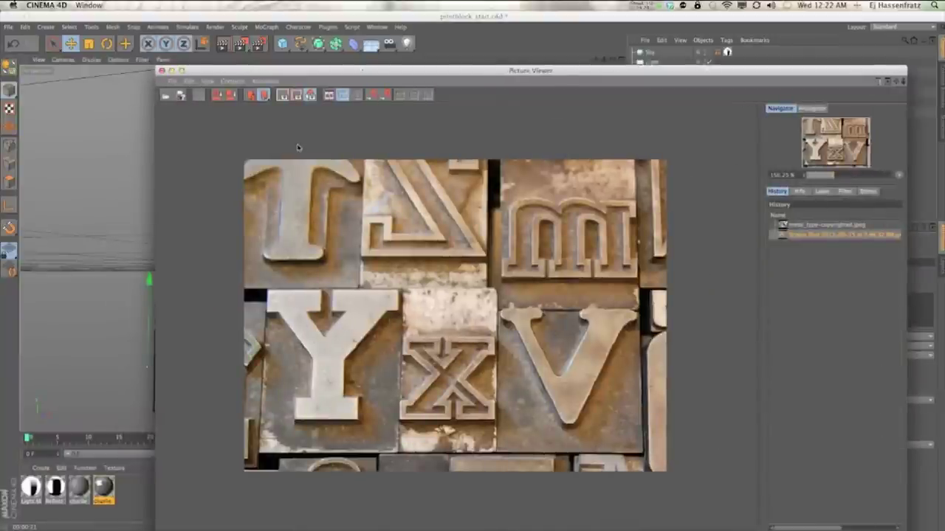
click(806, 224)
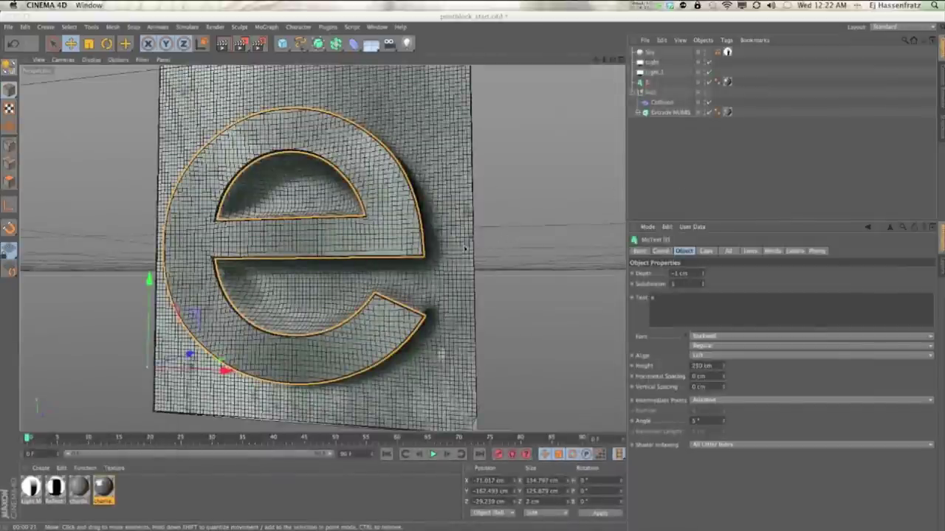
click(466, 288)
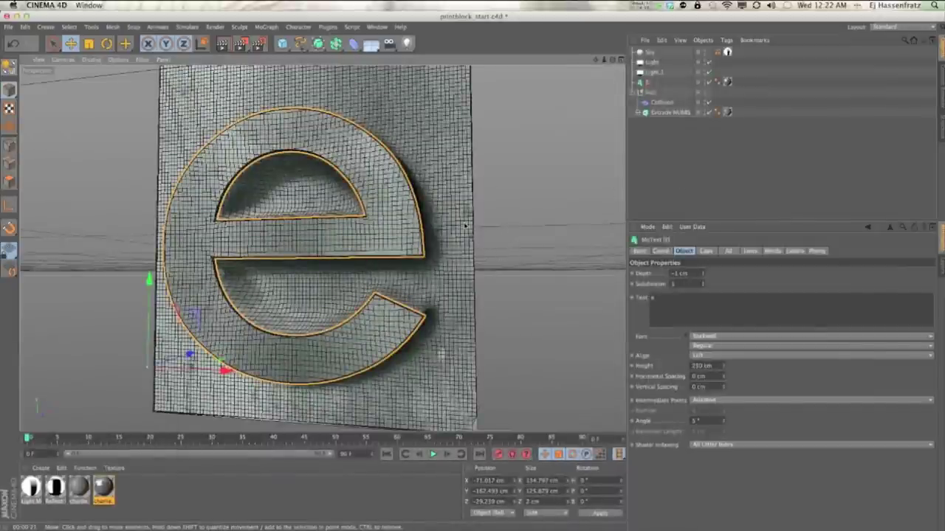
alt+right_drag(512, 205, 435, 237)
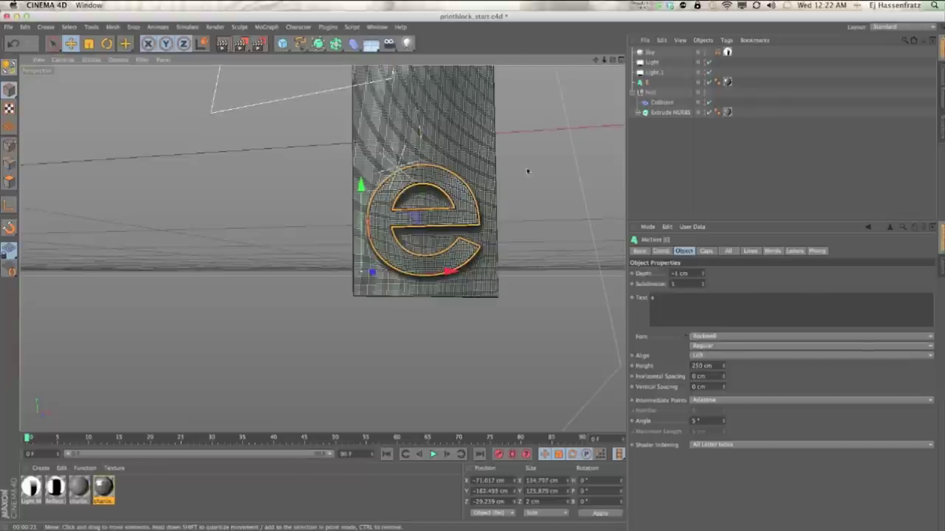
click(142, 59)
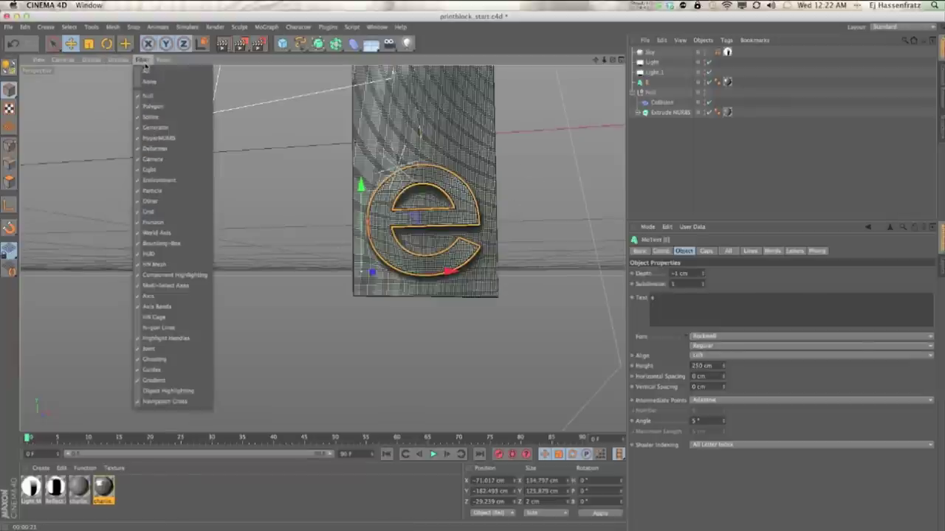
mouse_move(118, 59)
mouse_move(136, 75)
click(210, 78)
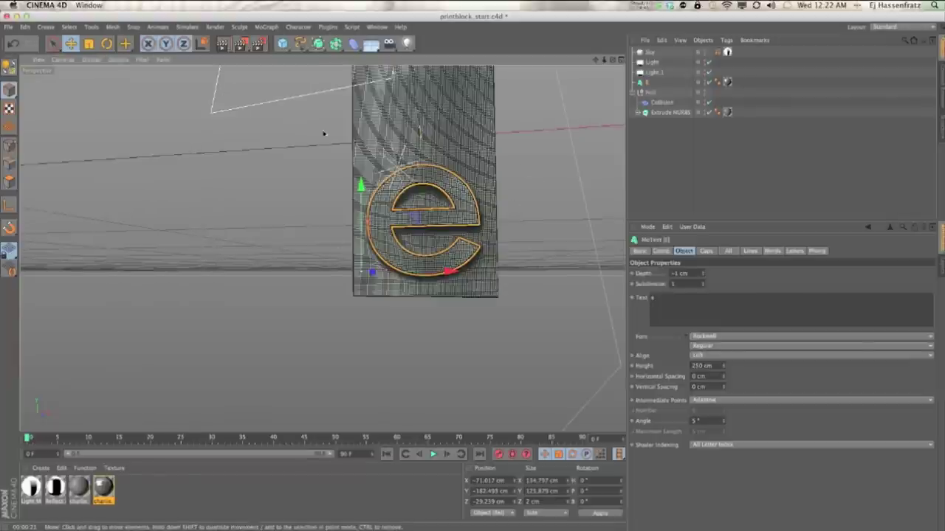
alt+drag(382, 216, 420, 239)
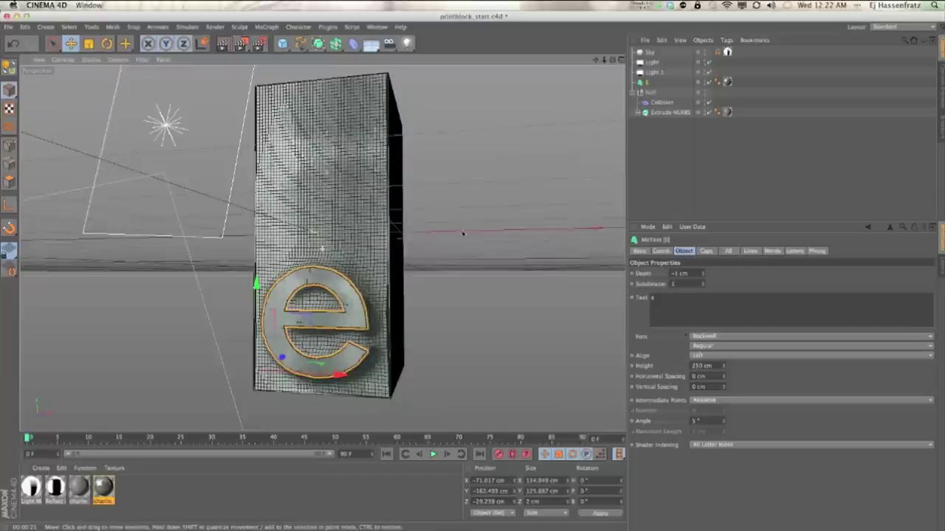
- Set the viewport's level of detail to Low
click(113, 59)
mouse_move(136, 73)
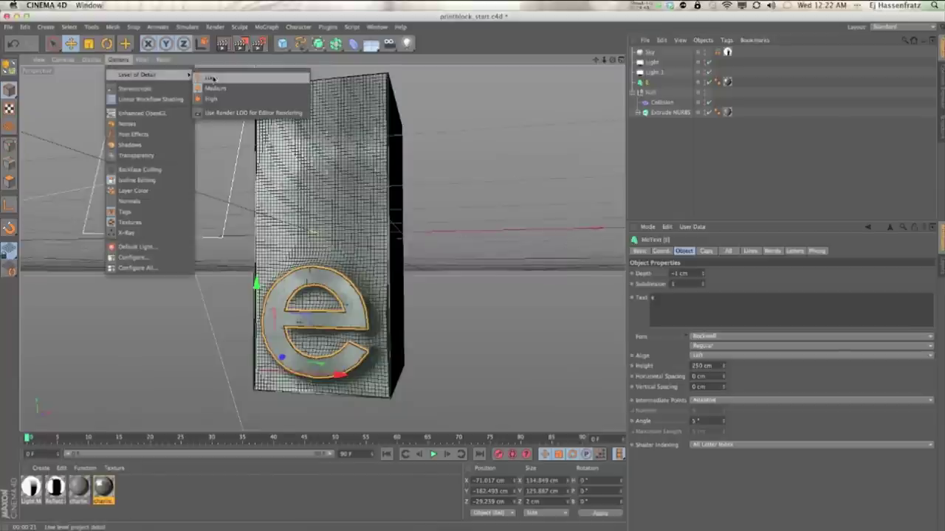
click(221, 78)
alt+drag(322, 175, 501, 164)
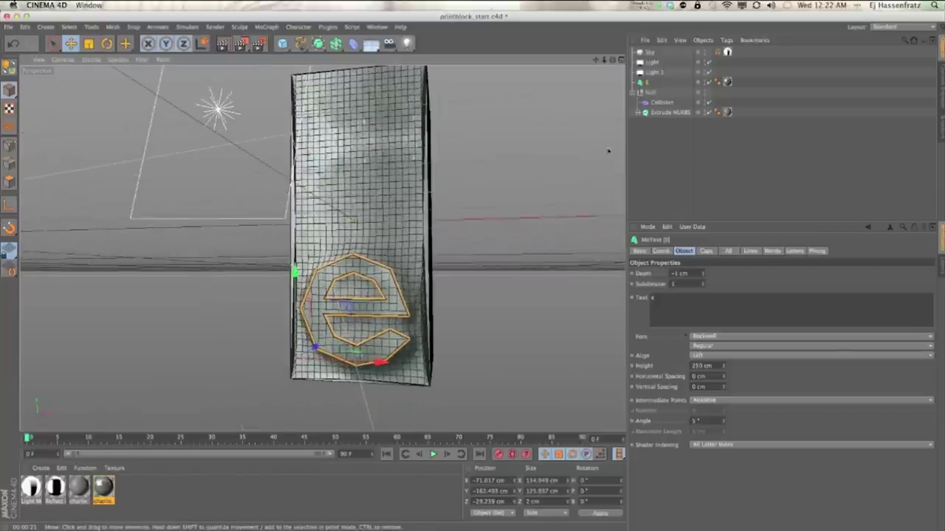
- Rename the null holding the block's Extrude NURBS and Collision deformer to E BLOCK
double_click(651, 93)
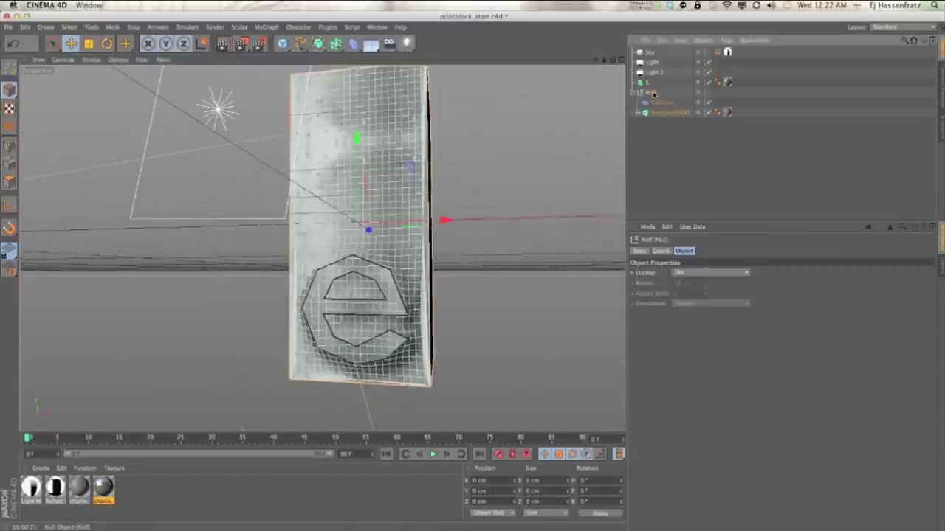
text(E)
key(Return)
- Group the letter text object and the E BLOCK hierarchy under one null named E GROUP
drag(647, 83, 651, 101)
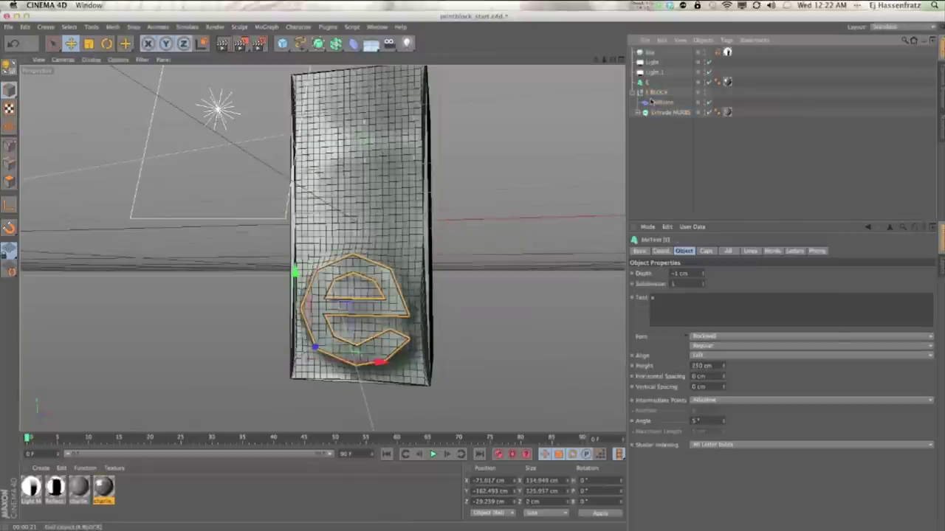
shift+click(654, 113)
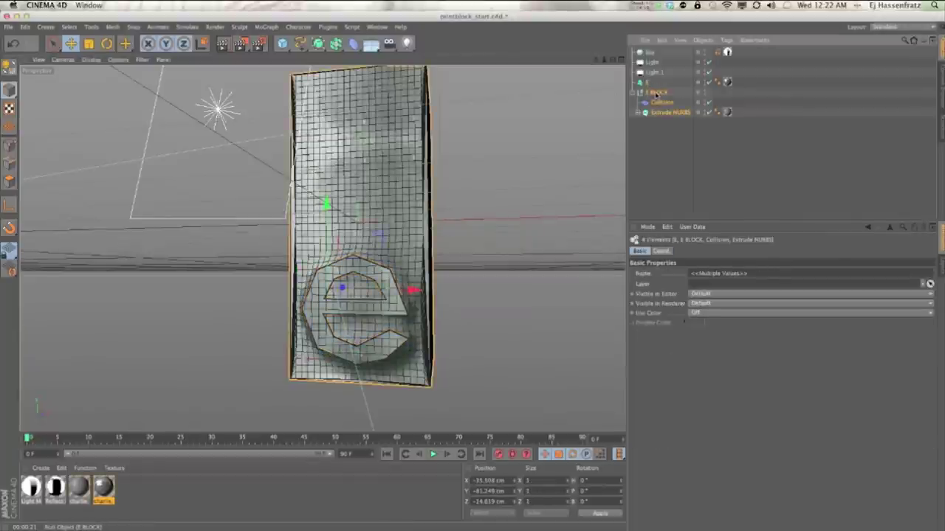
right_click(655, 95)
click(701, 341)
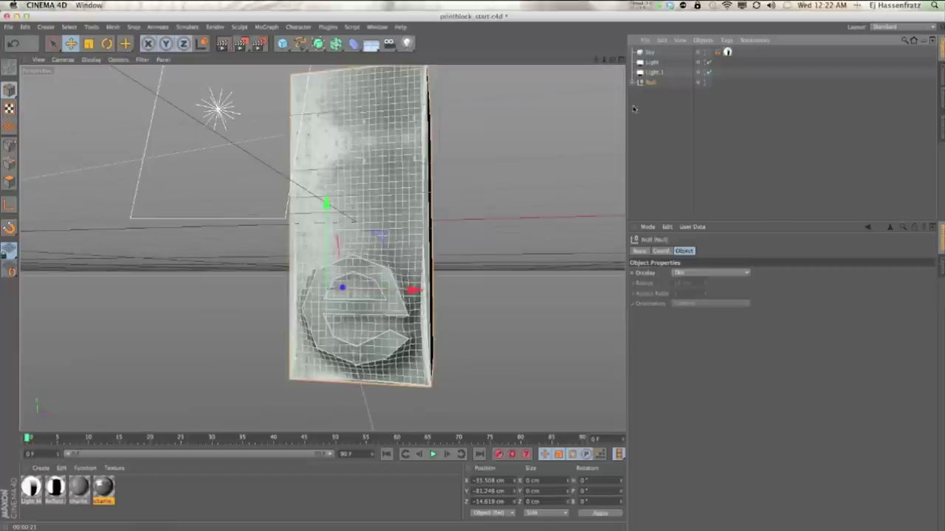
click(639, 82)
text(E GROUP)
key(Return)
- Duplicate E GROUP, rename the copy J BLOCK, and rename its text object J
ctrl+drag(653, 83, 660, 176)
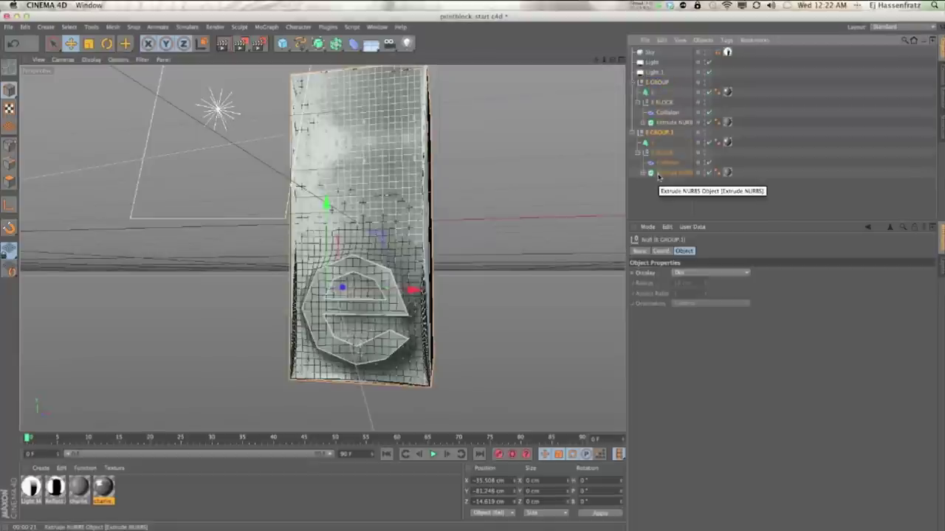
double_click(658, 133)
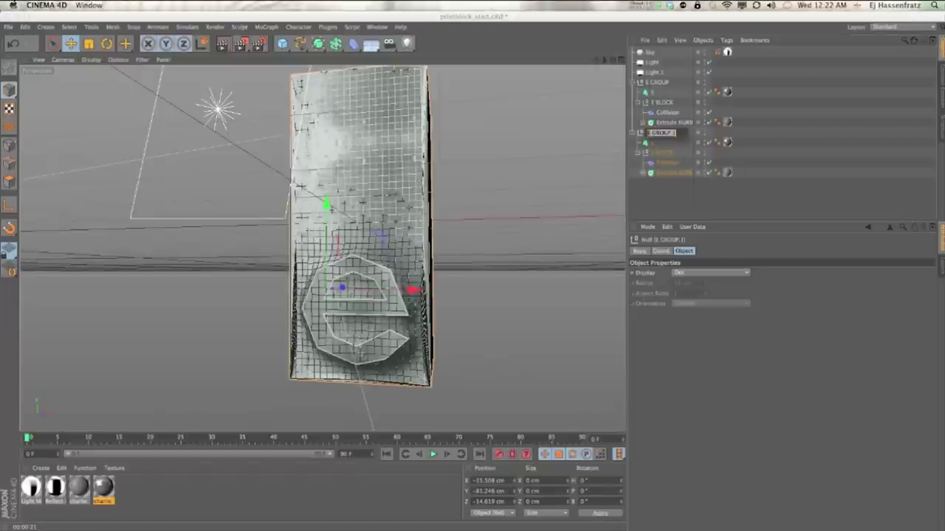
text(J GR)
key(Return)
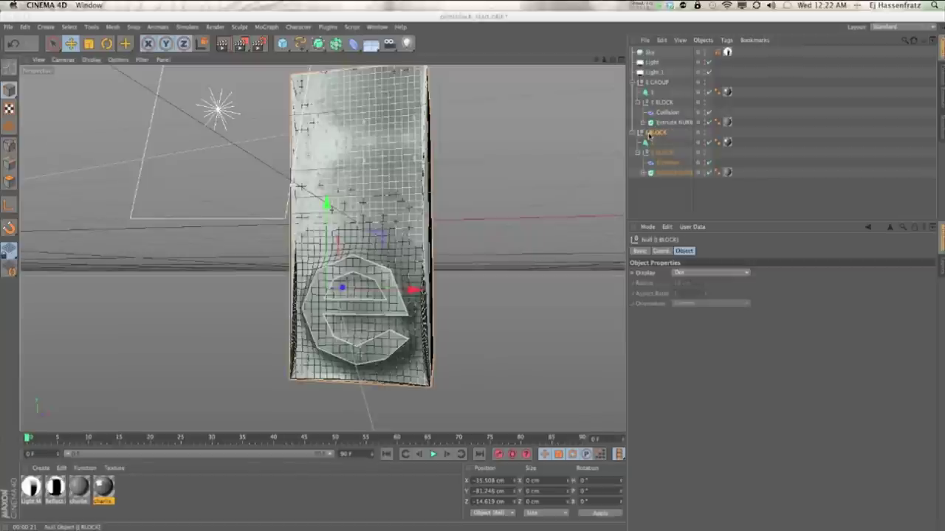
double_click(653, 144)
click(654, 156)
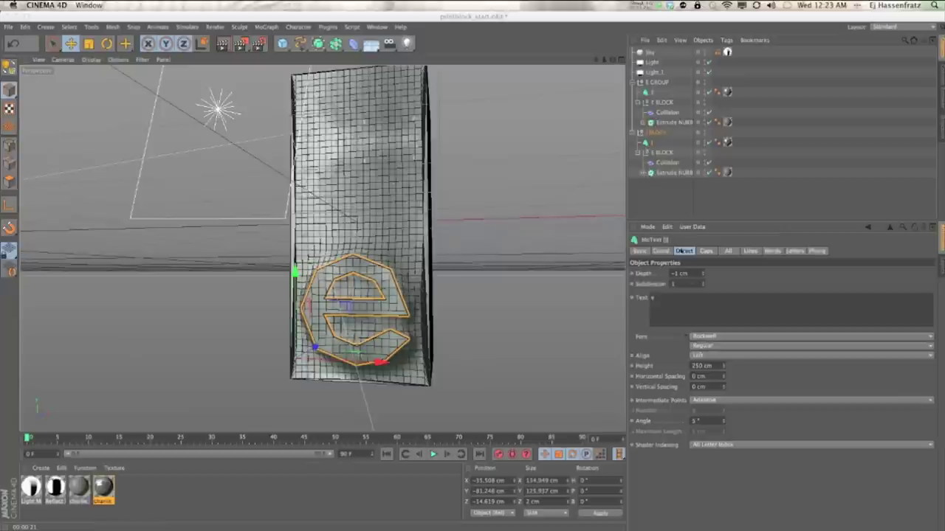
- Change the copied letter's text to a lowercase j and move the J BLOCK group beside the e block
click(678, 309)
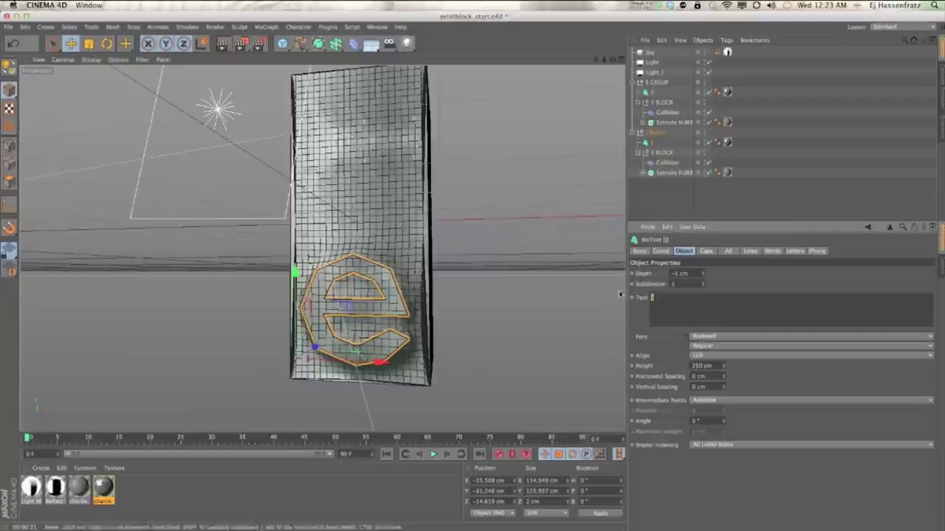
click(727, 284)
click(657, 133)
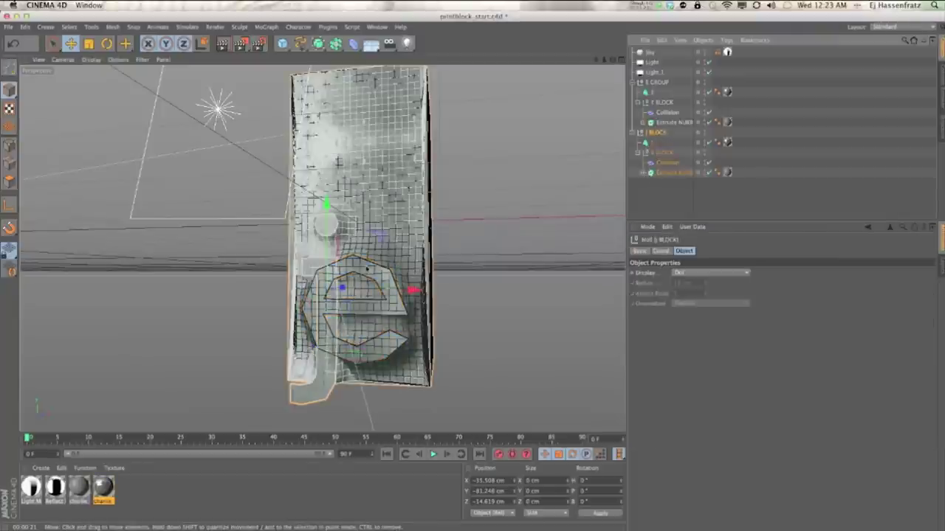
drag(379, 240, 554, 242)
alt+middle_drag(555, 242, 439, 249)
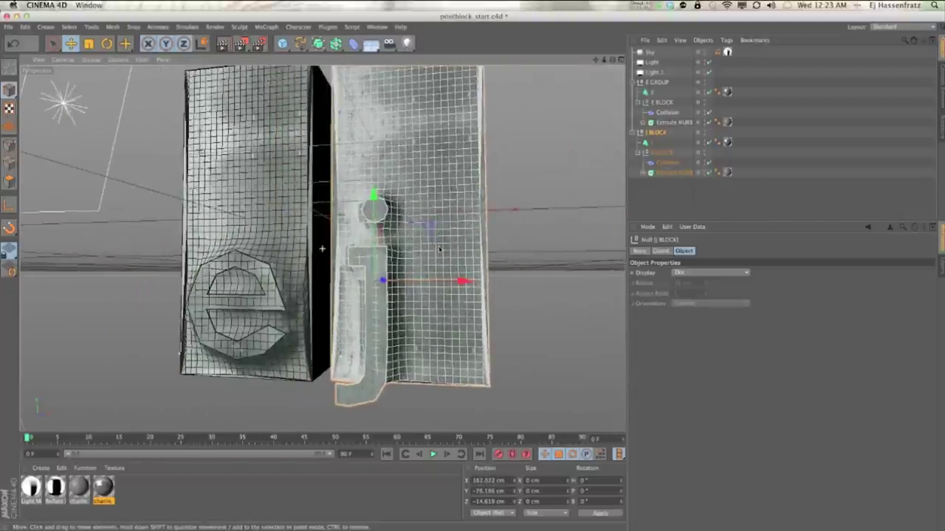
alt+drag(440, 248, 502, 247)
- Set the J block's Rectangle spline to 200 cm wide and 200 cm high and lower it level with the e block's base
click(672, 174)
click(642, 173)
click(672, 183)
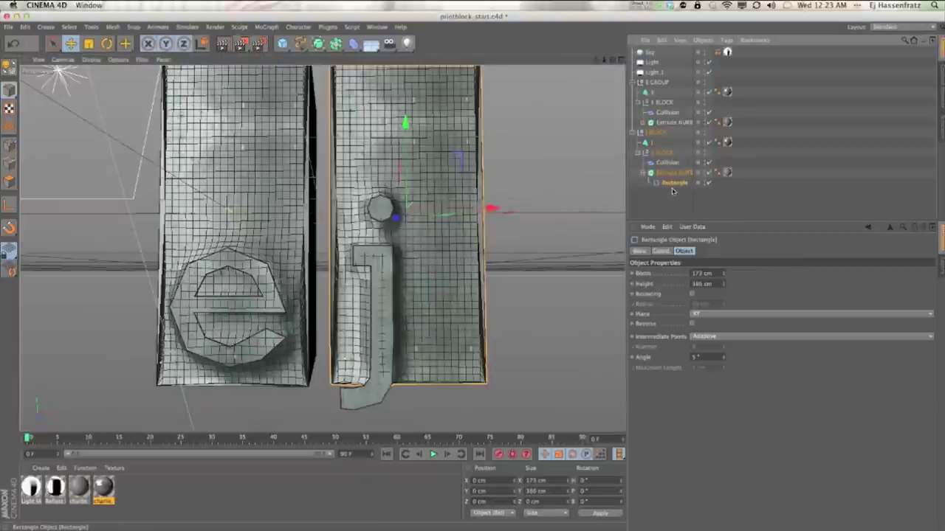
drag(718, 273, 659, 268)
text(200)
key(Tab)
text(200)
key(Return)
drag(468, 194, 455, 245)
- Change the letter's text to a capital J and shift it up toward the middle of the square block
click(651, 143)
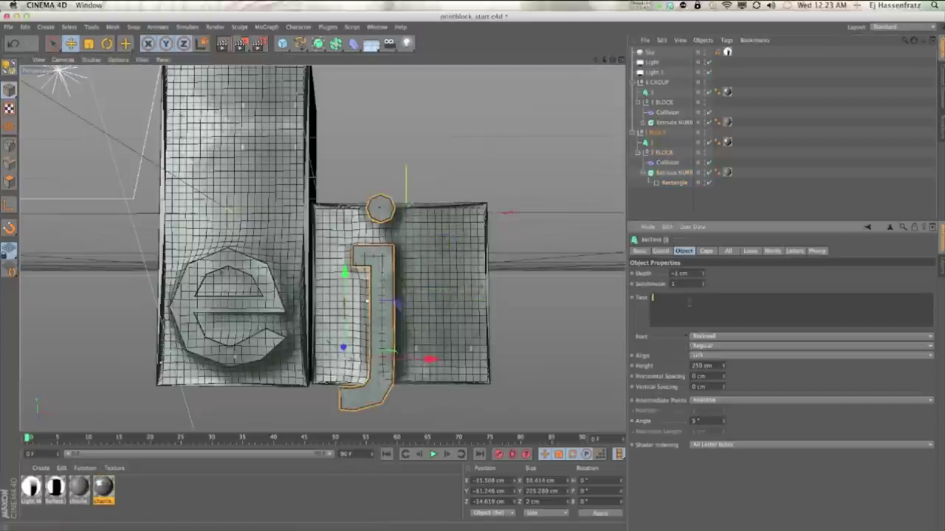
text(J)
drag(403, 315, 430, 285)
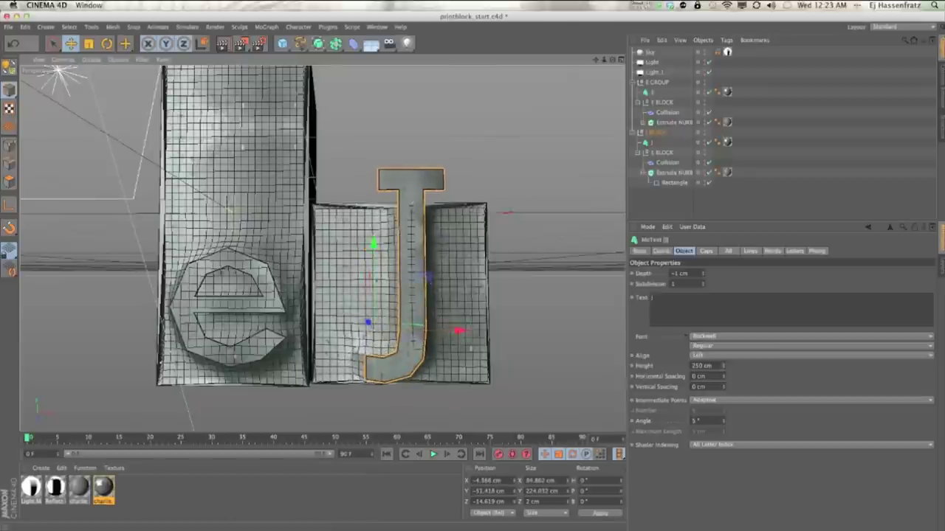
- Reduce the J text's height to 117 cm and reposition the letter within the front face of its block
drag(725, 369, 715, 444)
drag(432, 277, 243, 293)
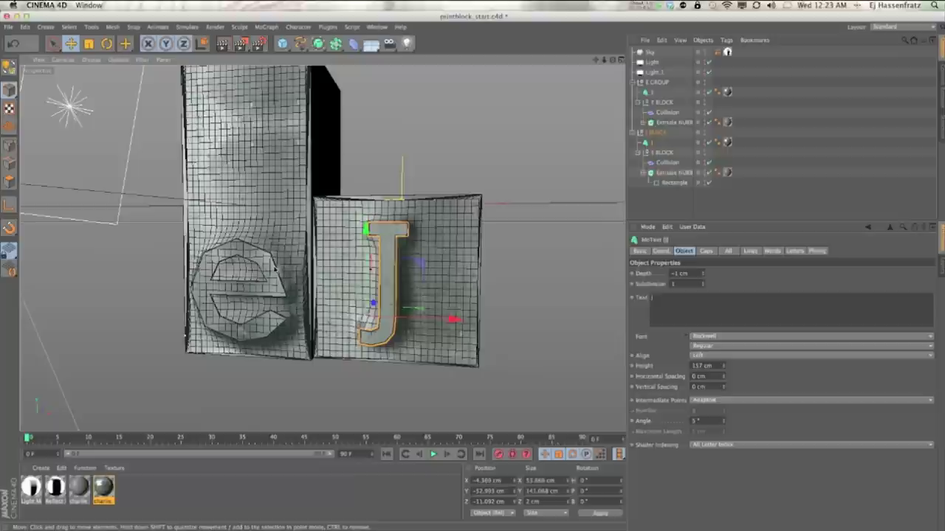
alt+drag(387, 324, 378, 322)
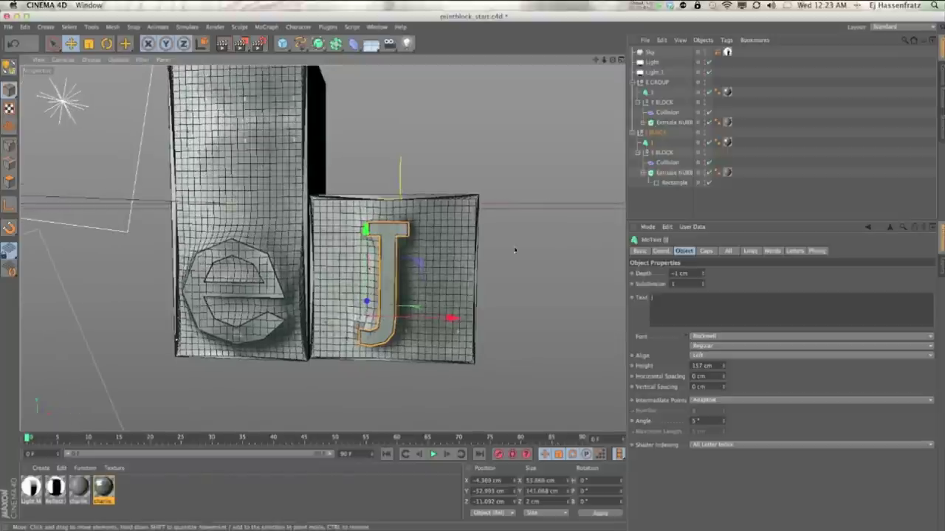
- Move the J BLOCK group slightly away from the e block and raise it about 8 cm, checking its Rectangle and Collision settings
click(663, 133)
drag(422, 220, 428, 221)
click(673, 182)
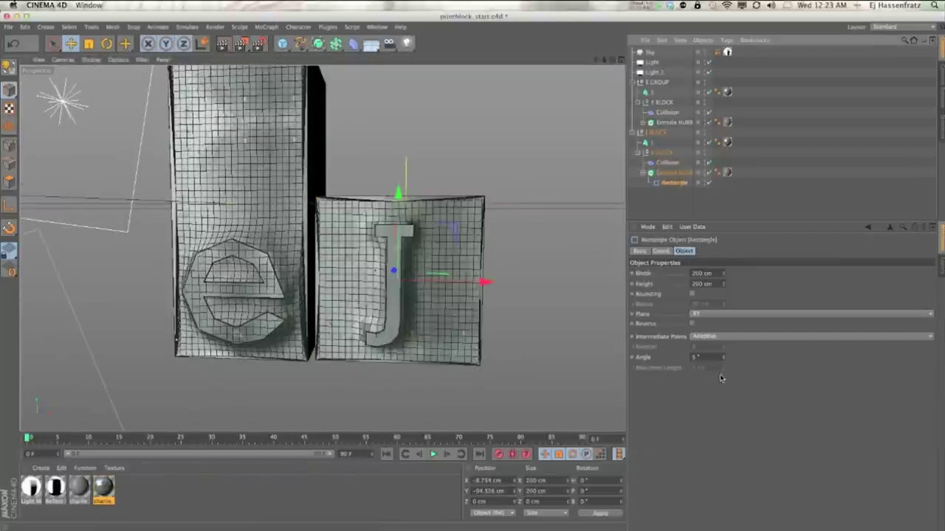
click(667, 163)
alt+drag(483, 359, 431, 316)
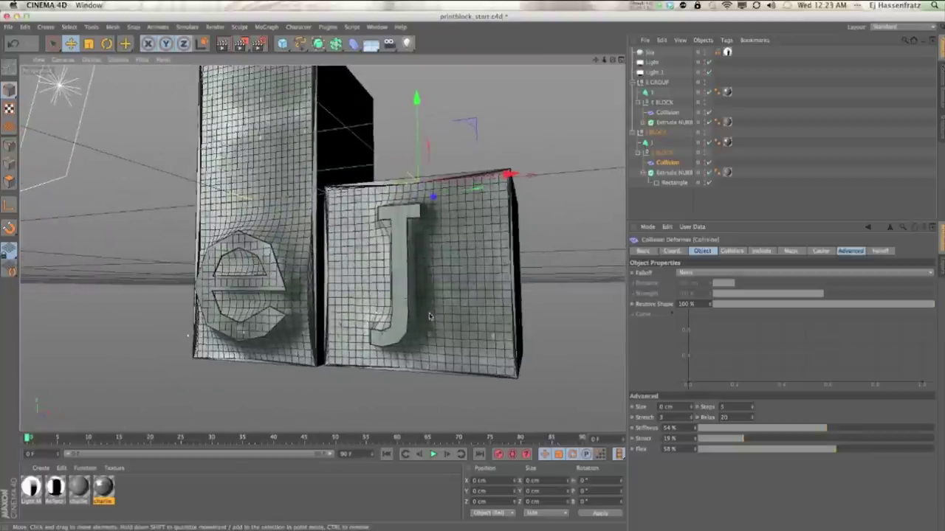
click(659, 133)
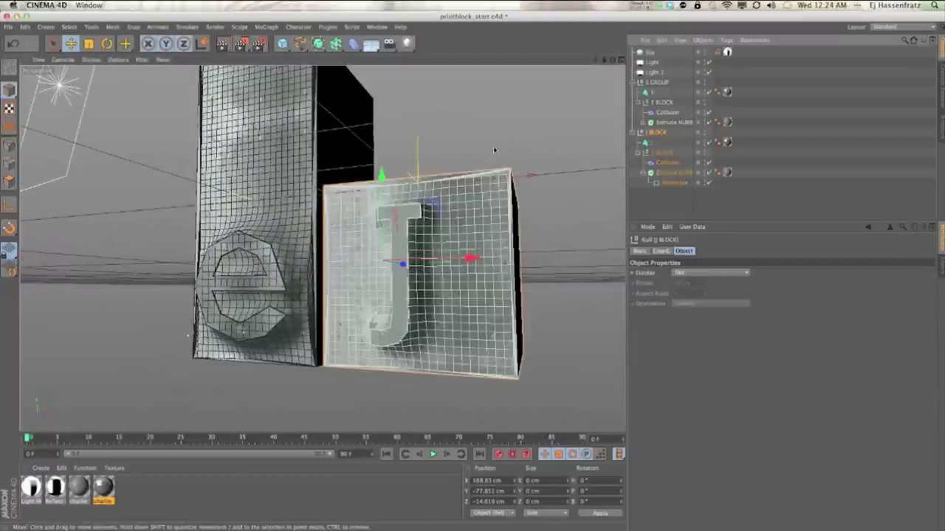
drag(441, 214, 440, 204)
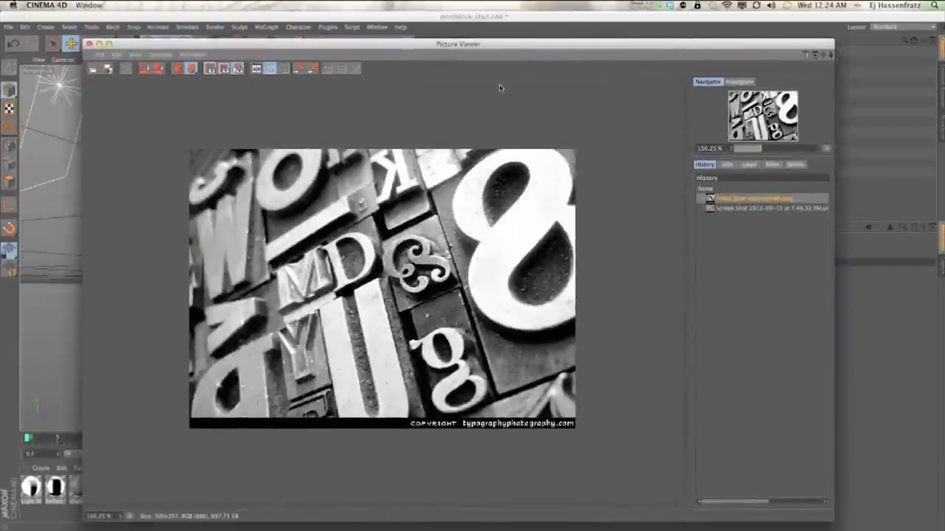
- Set the viewport's level of detail to High and compare the blocks with the type reference photo in the Picture Viewer
drag(516, 48, 0, 50)
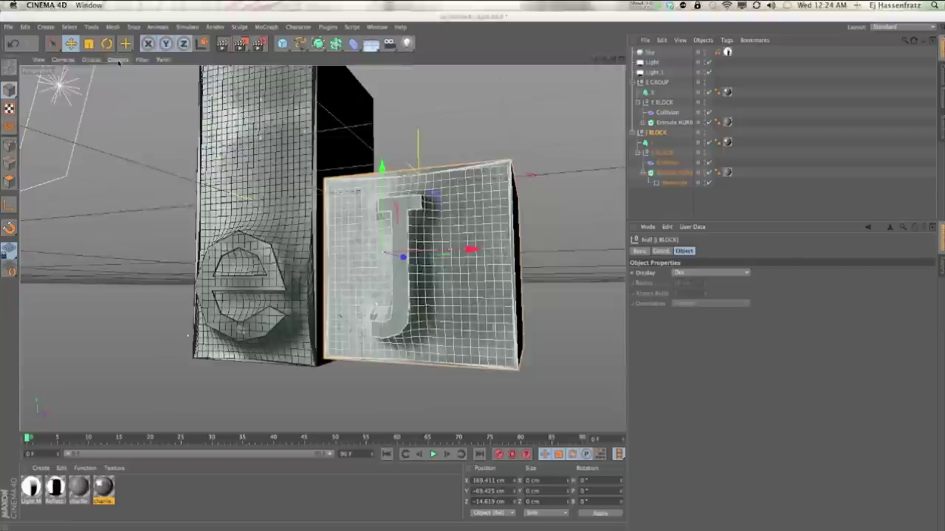
click(118, 60)
mouse_move(127, 74)
click(258, 99)
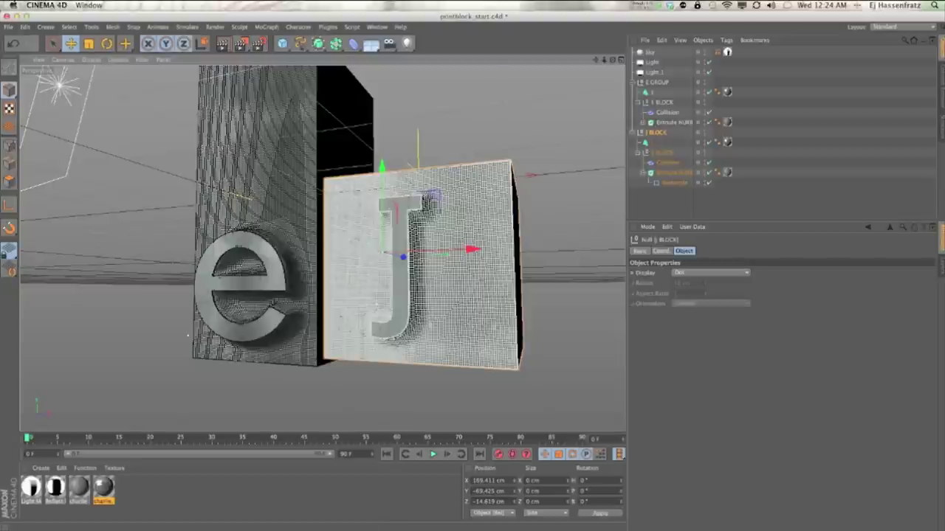
key(shift+F6)
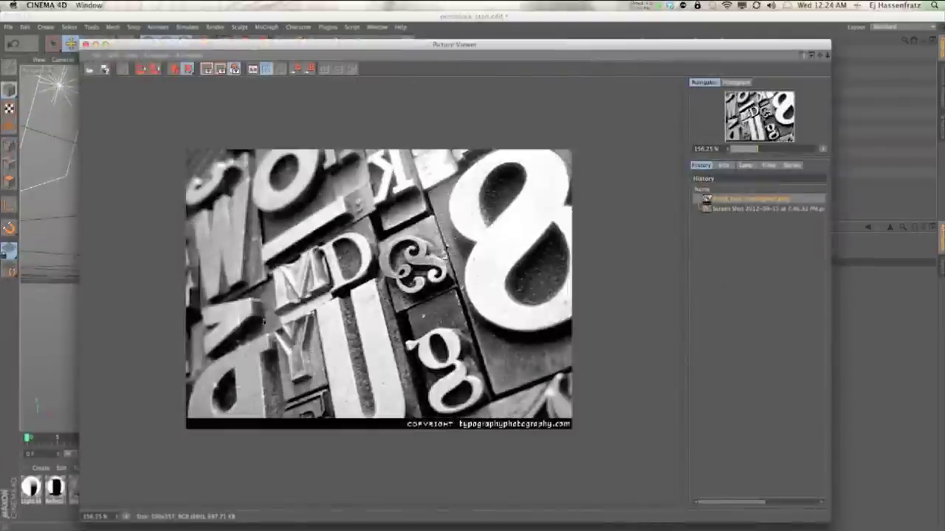
drag(421, 46, 0, 59)
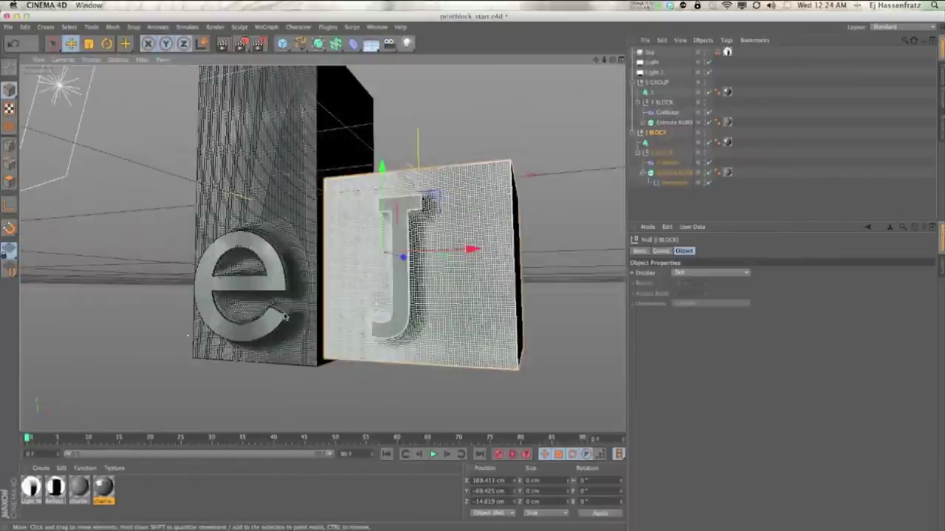
- Select the J BLOCK null with all its child objects and make them editable
alt+right_drag(301, 278, 367, 282)
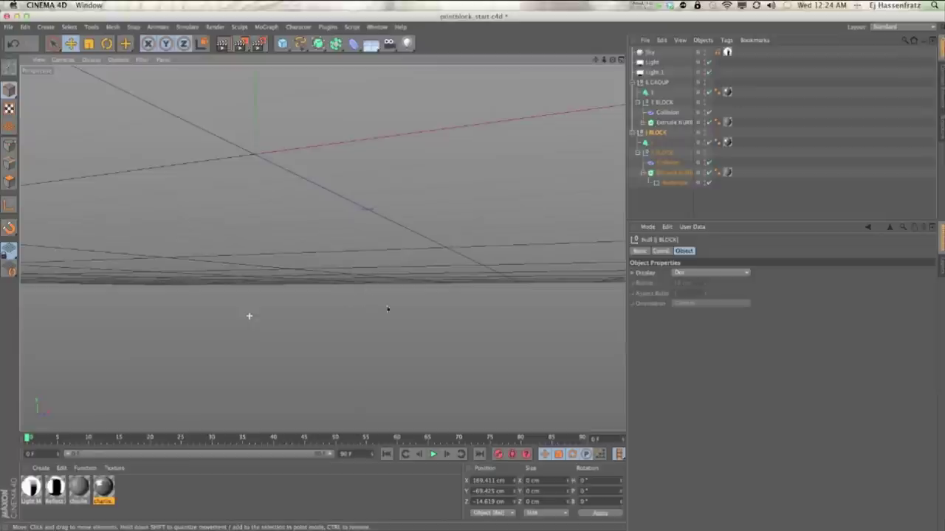
key(super+shift+z)
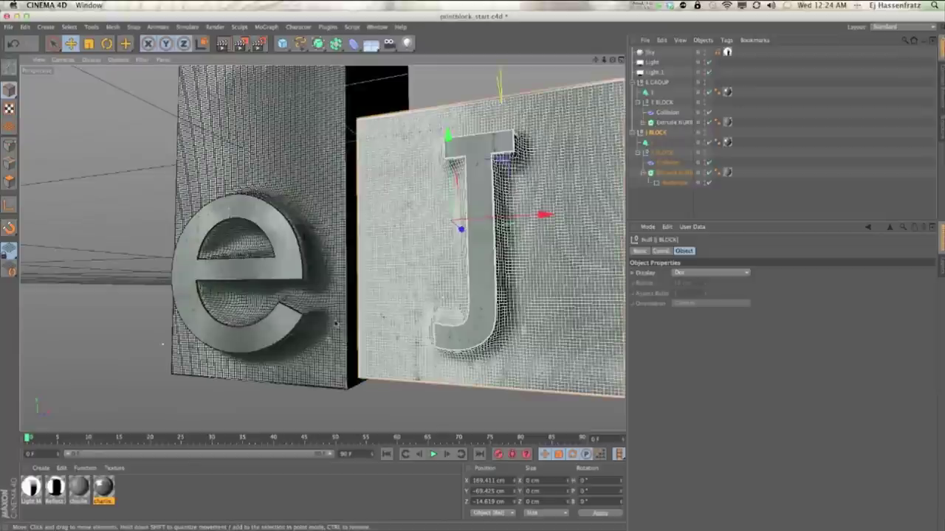
scroll(327, 322, up, 3)
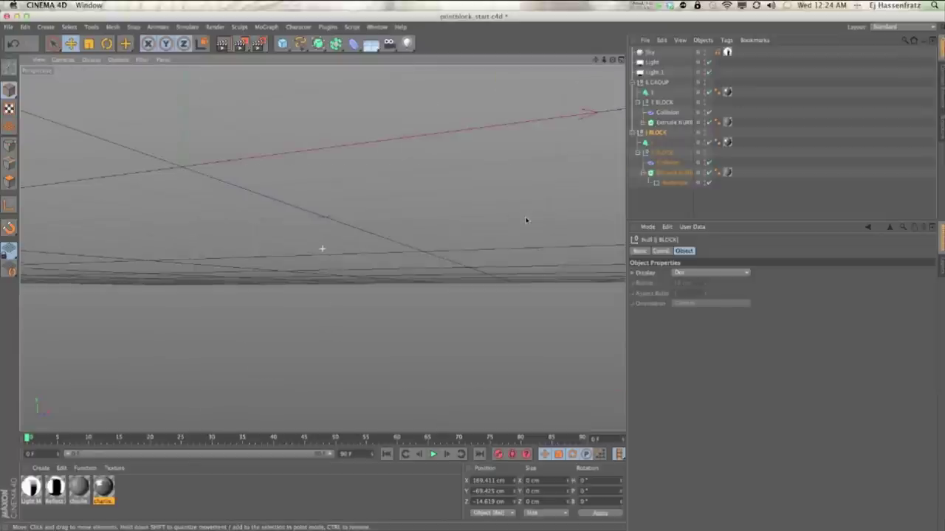
key(super+shift+z)
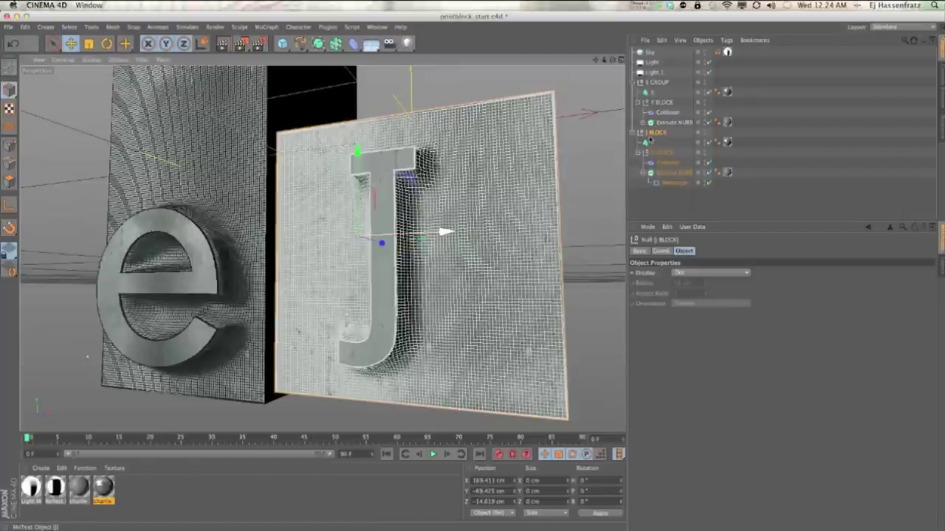
shift+click(664, 183)
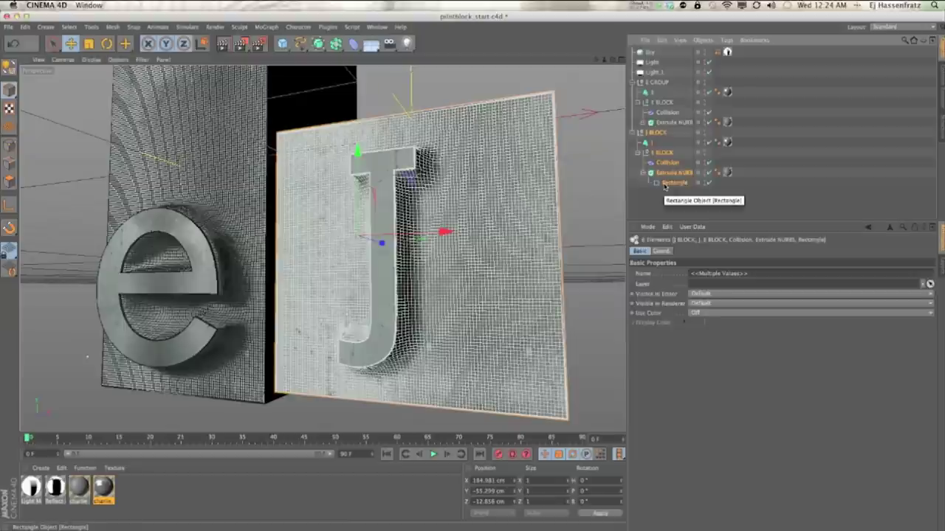
click(643, 173)
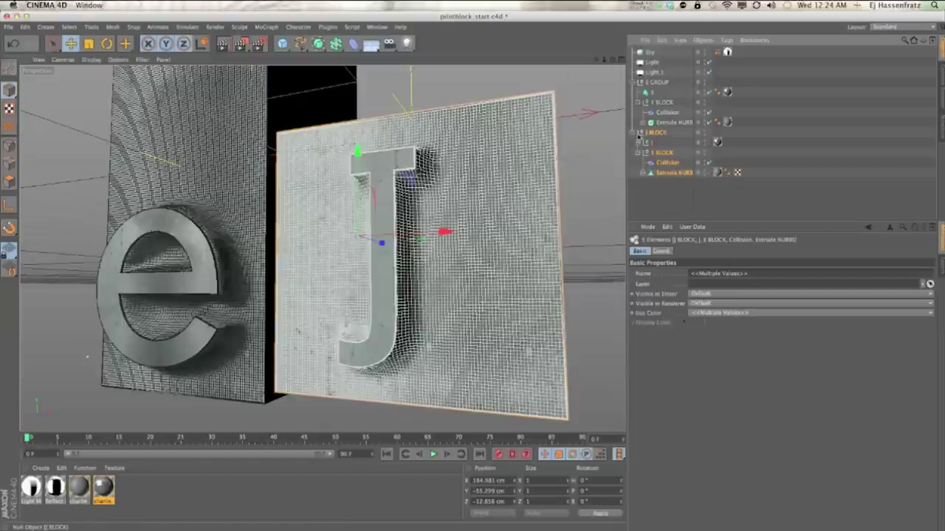
ctrl+click(633, 133)
- Select the Collision deformer in the expanded J BLOCK hierarchy and examine the block's deformation around the letter
click(649, 135)
scroll(658, 152, down, 2)
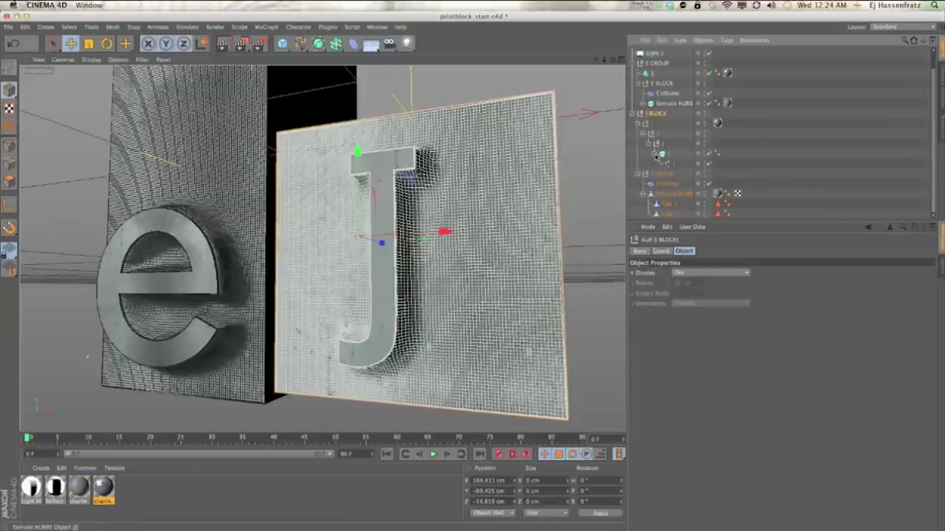
click(663, 184)
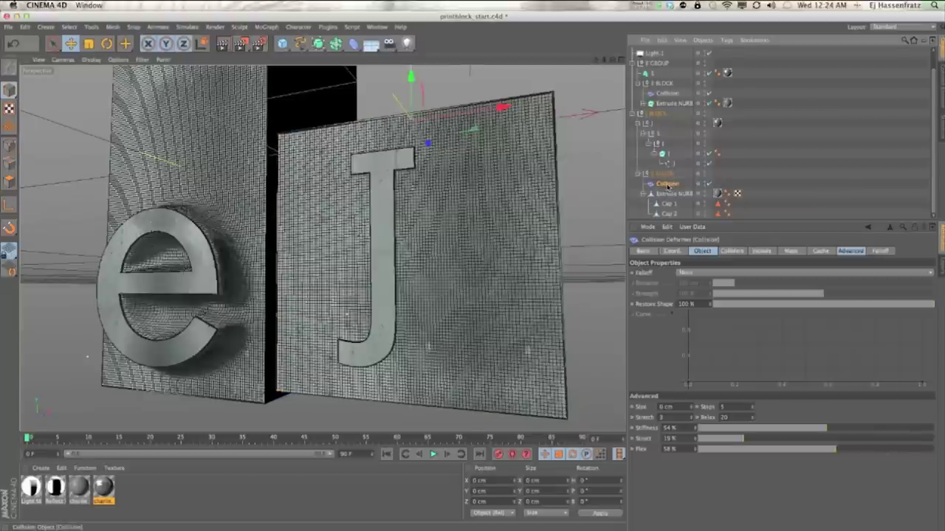
alt+drag(415, 194, 420, 200)
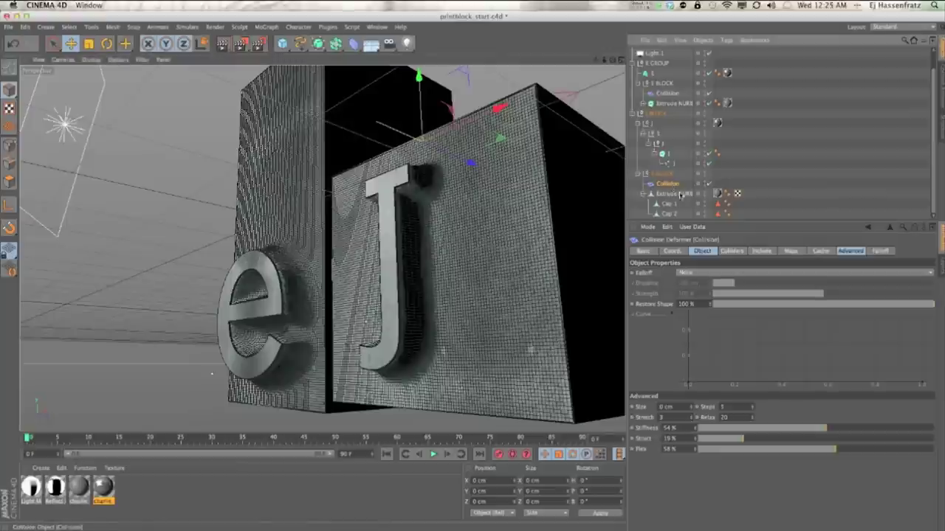
- In the J block's Collision cache, turn off Auto Time, set Stop to 1 F, enable the cache and calculate it
click(829, 253)
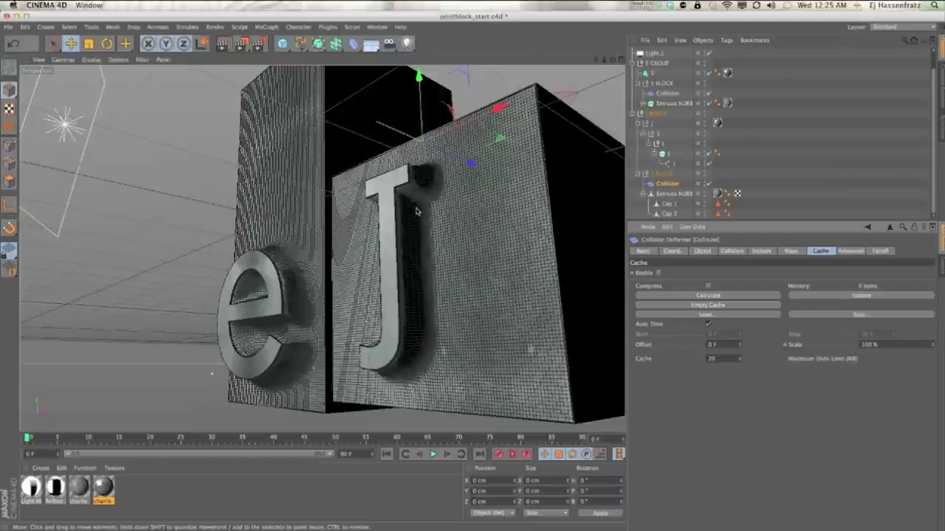
drag(668, 222, 668, 251)
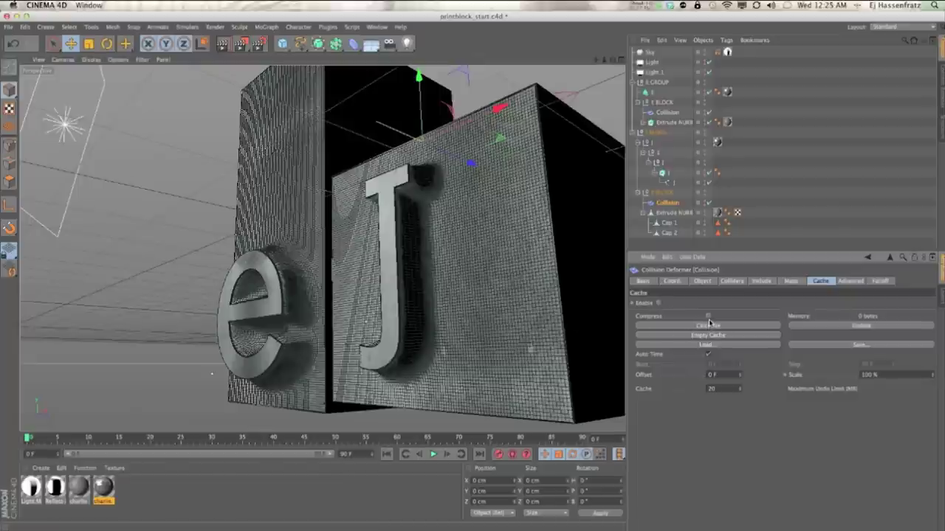
click(707, 355)
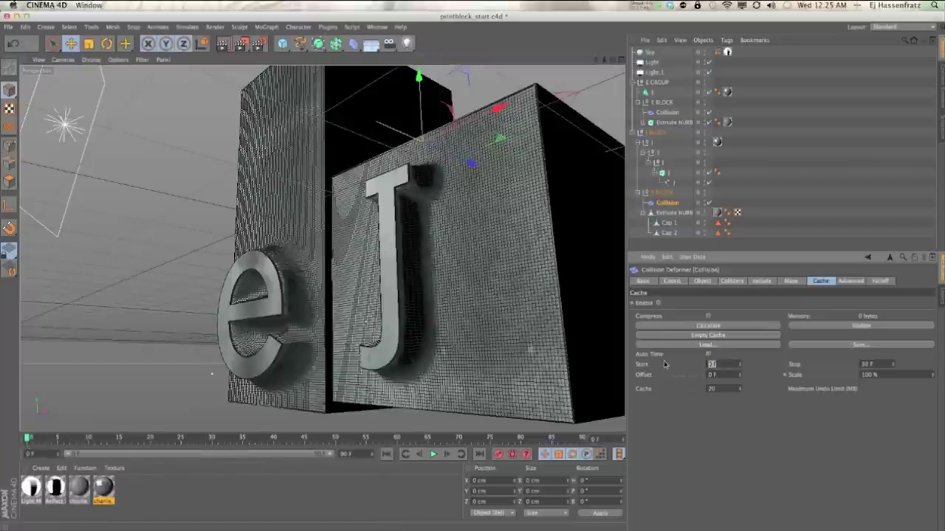
drag(879, 364, 824, 363)
key(BackSpace)
click(657, 304)
click(690, 326)
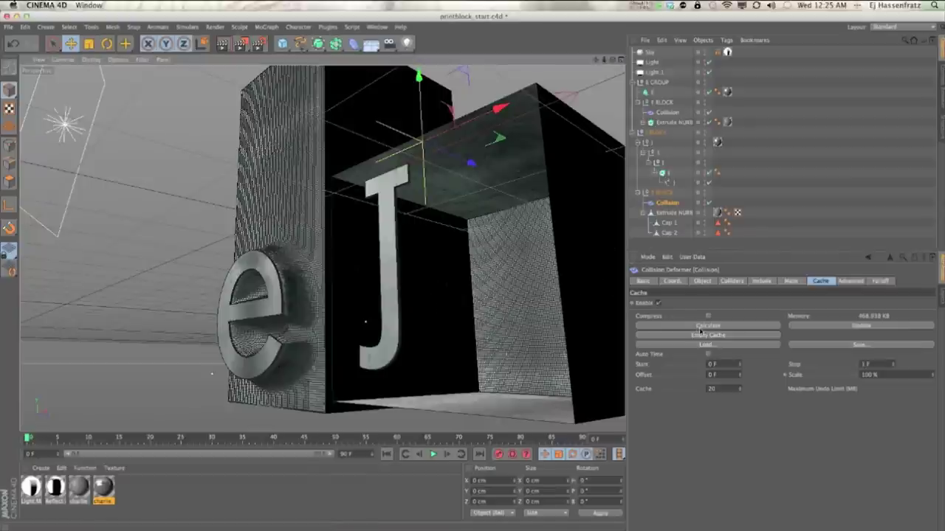
- Disable the Collision cache and merge the J block's extruded body and its caps into one object with Connect Objects + Delete
click(659, 303)
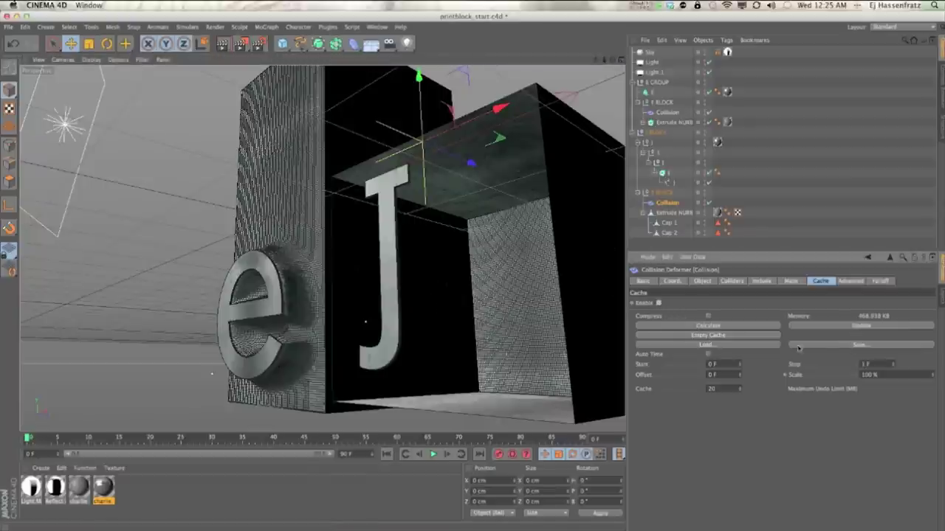
click(719, 336)
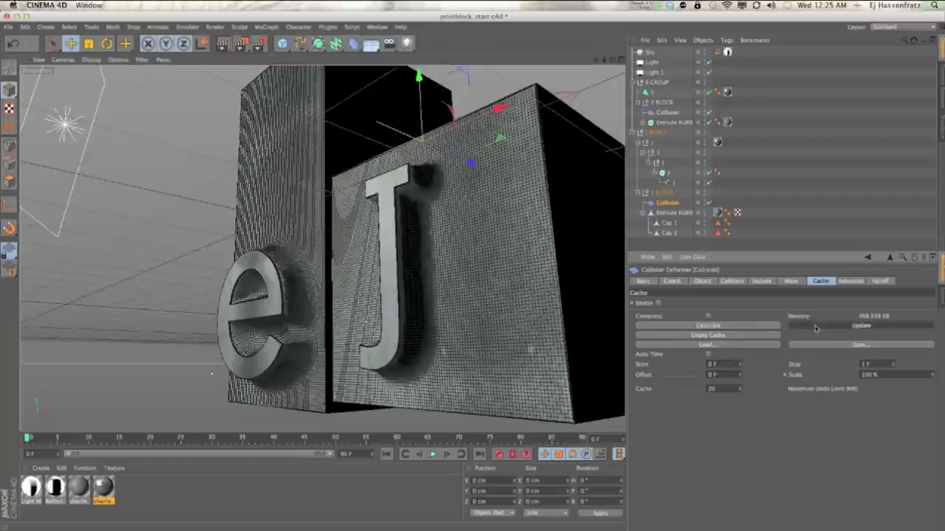
click(670, 215)
shift+click(666, 233)
right_click(689, 237)
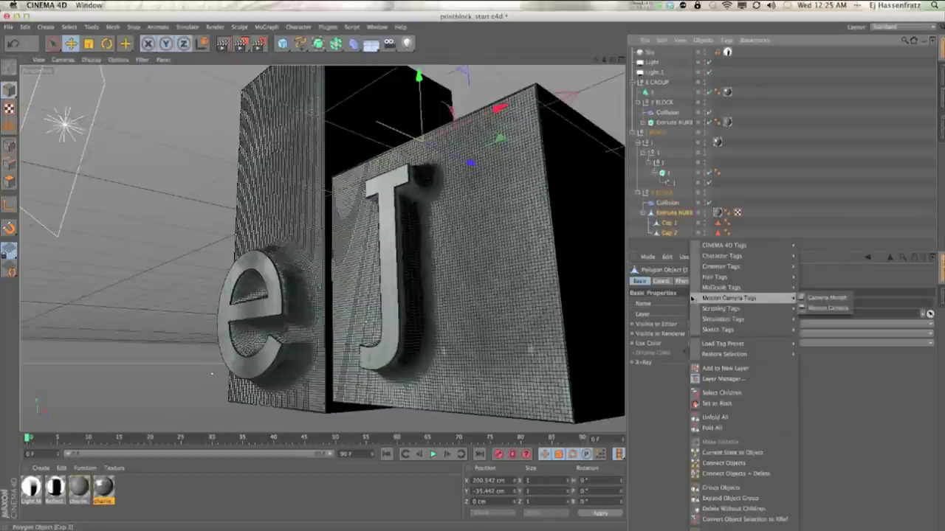
click(736, 473)
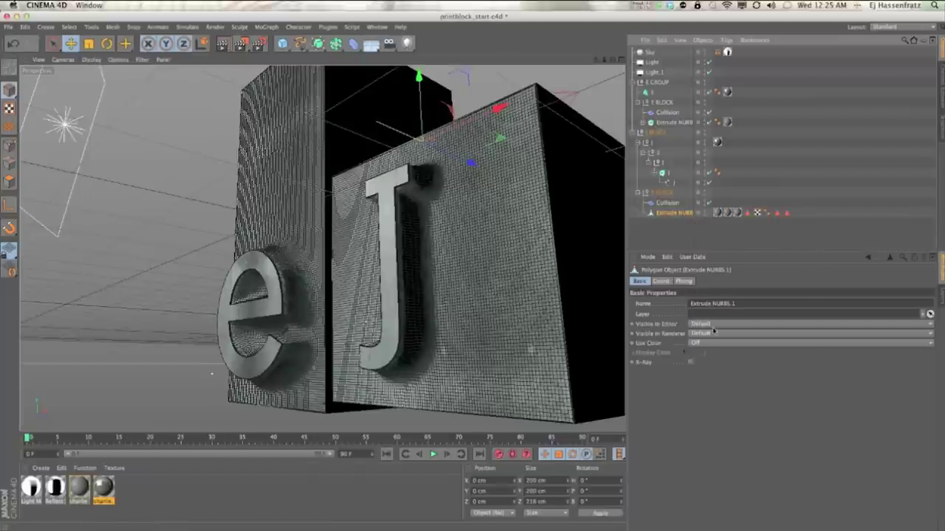
- Make the extruded J letter editable and merge it with its rounding and cap objects using Connect Objects + Delete
click(663, 175)
key(c)
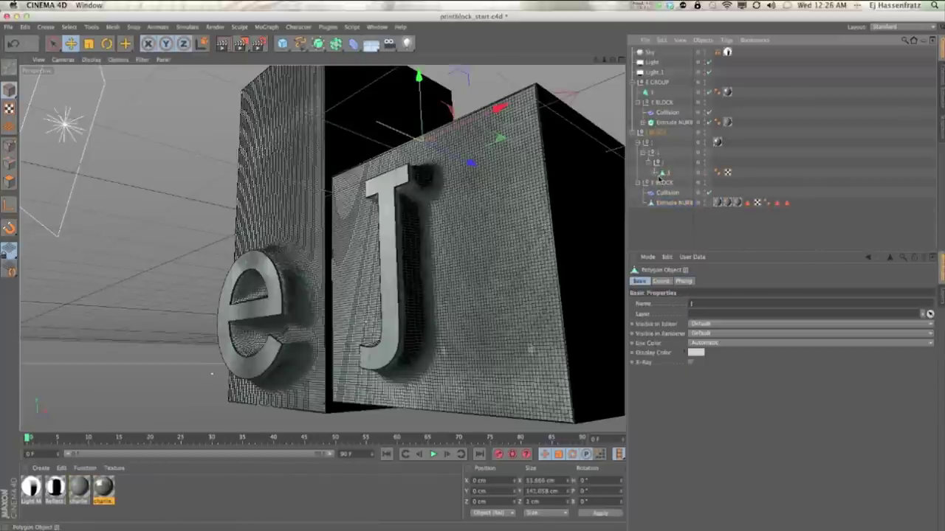
click(656, 176)
click(655, 175)
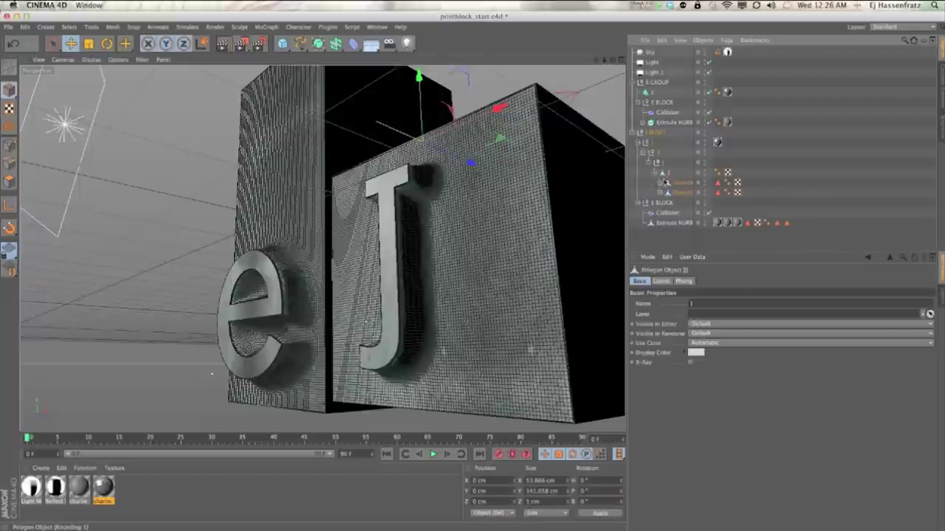
click(656, 174)
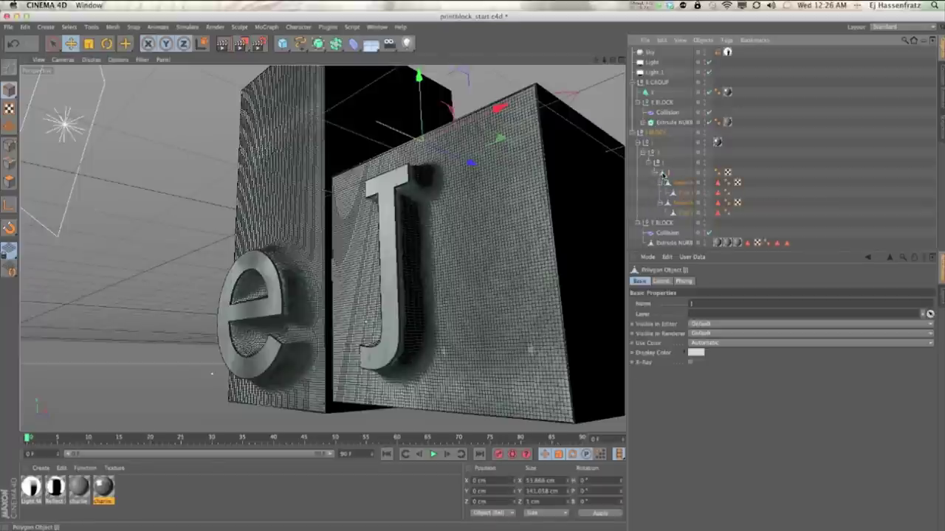
right_click(672, 215)
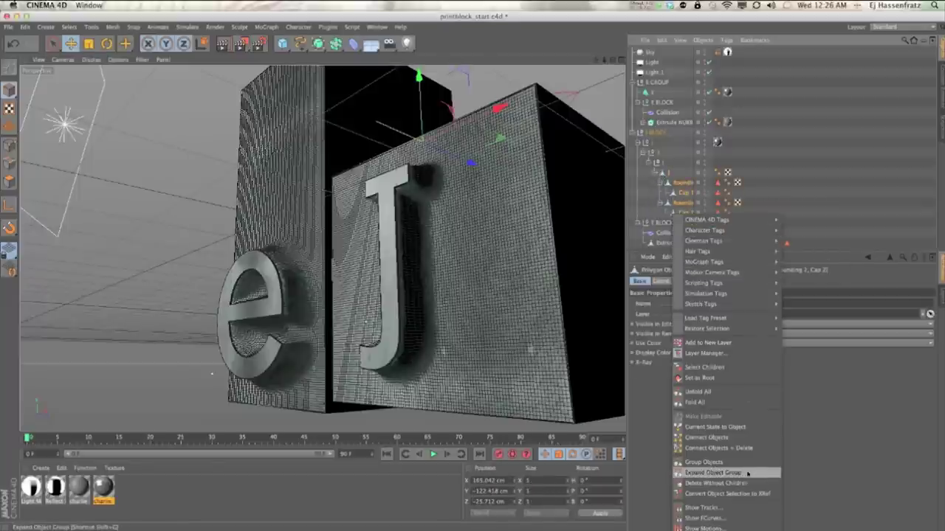
click(734, 438)
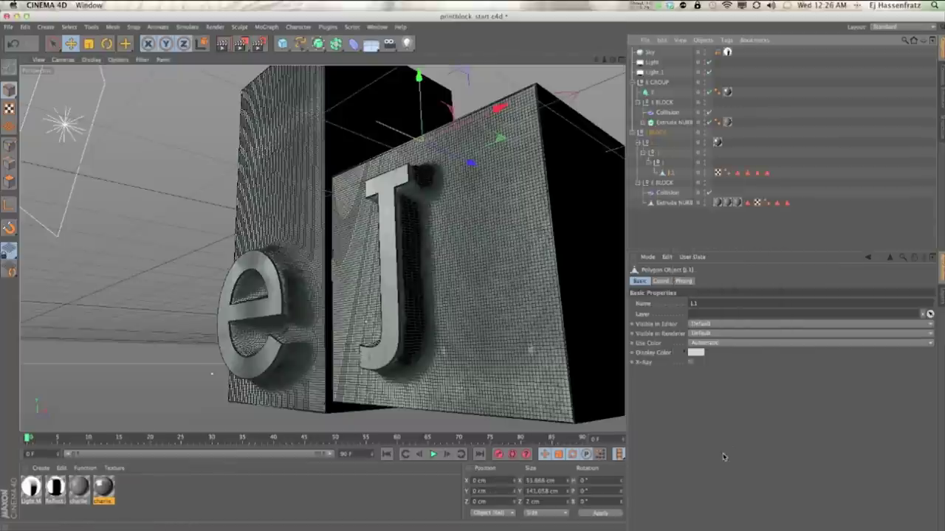
- Place the merged J letter directly under J BLOCK, transfer the texture tag onto it and delete the leftover nested nulls
drag(654, 148, 653, 137)
click(652, 156)
drag(717, 153, 656, 146)
click(653, 152)
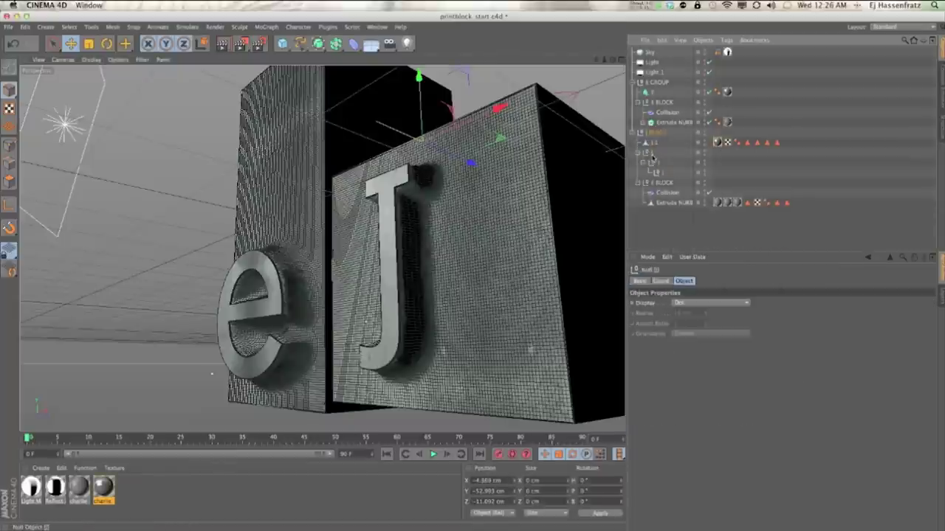
key(Delete)
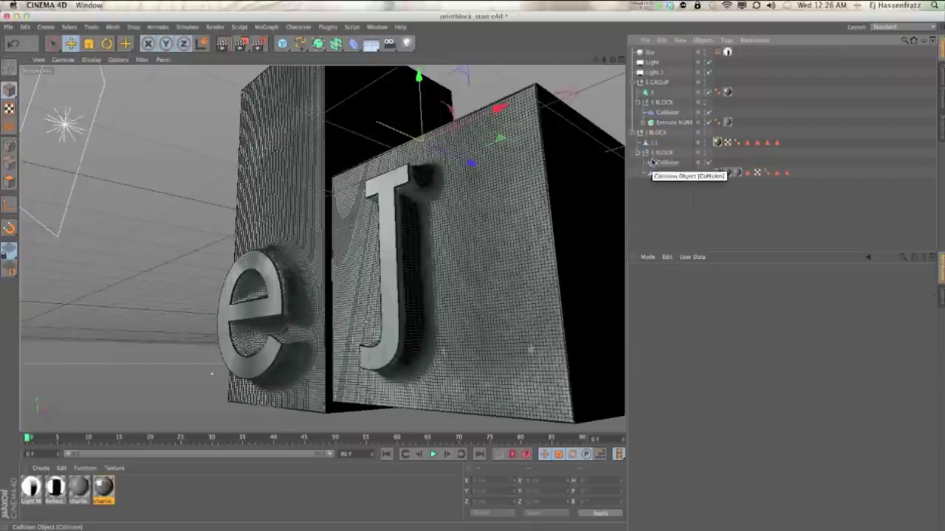
- Reorder the J letter's texture tag to the end of its tags and delete its four polygon selection tags
drag(717, 143, 790, 144)
click(767, 144)
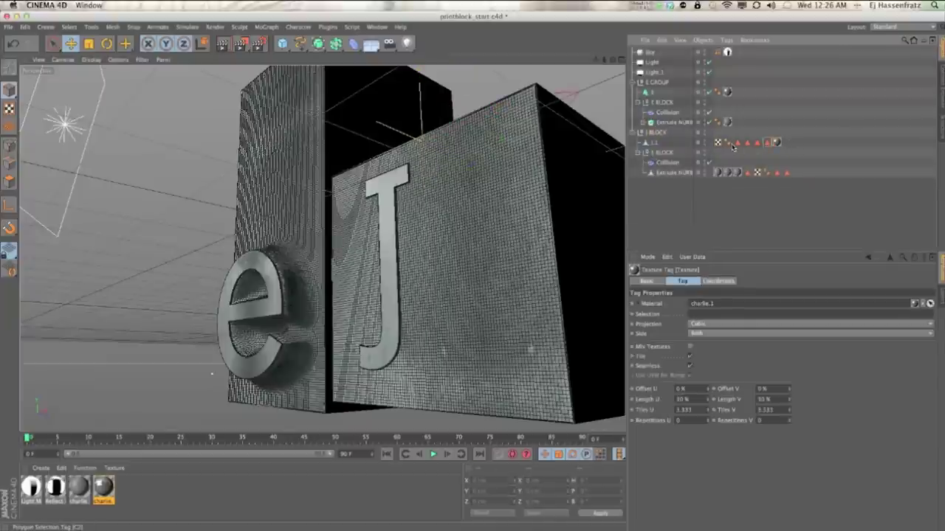
shift+click(737, 144)
key(Delete)
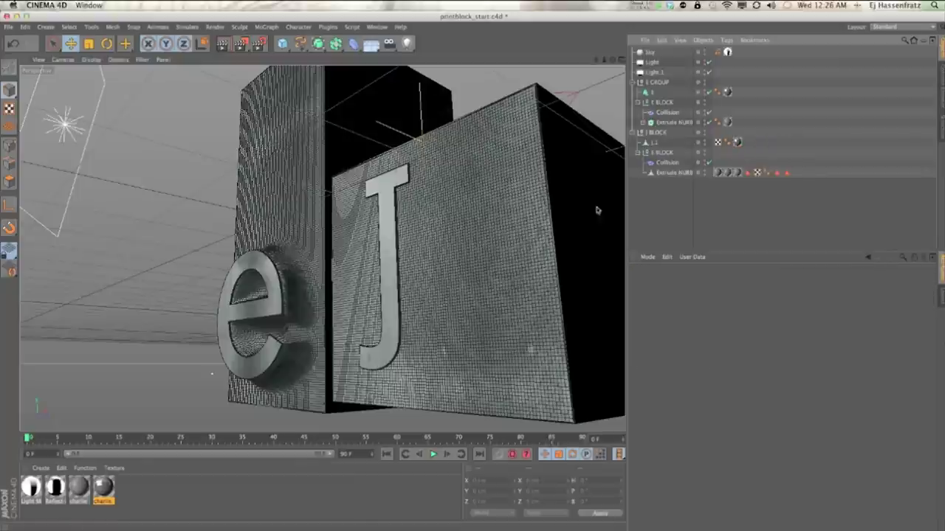
- Add the merged J letter to the Colliders objects of the J block's Collision deformer
click(664, 162)
click(768, 284)
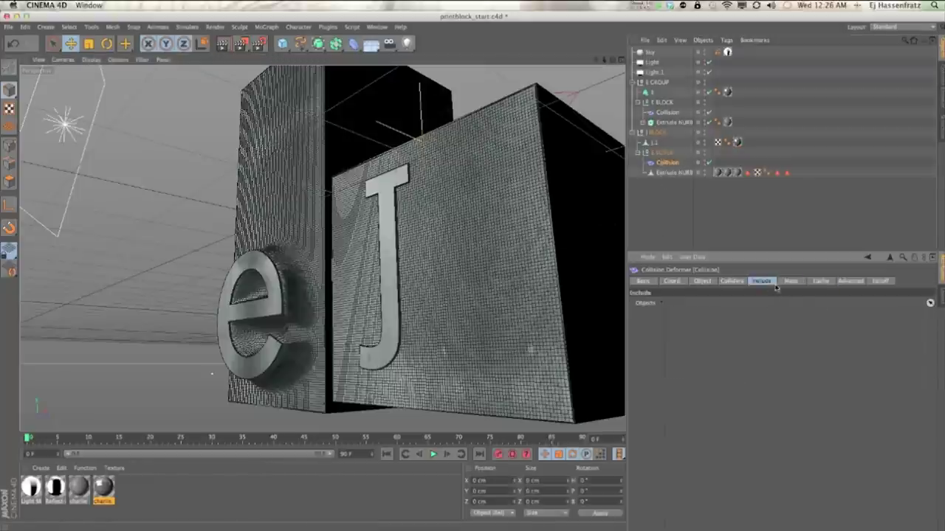
click(790, 283)
click(764, 285)
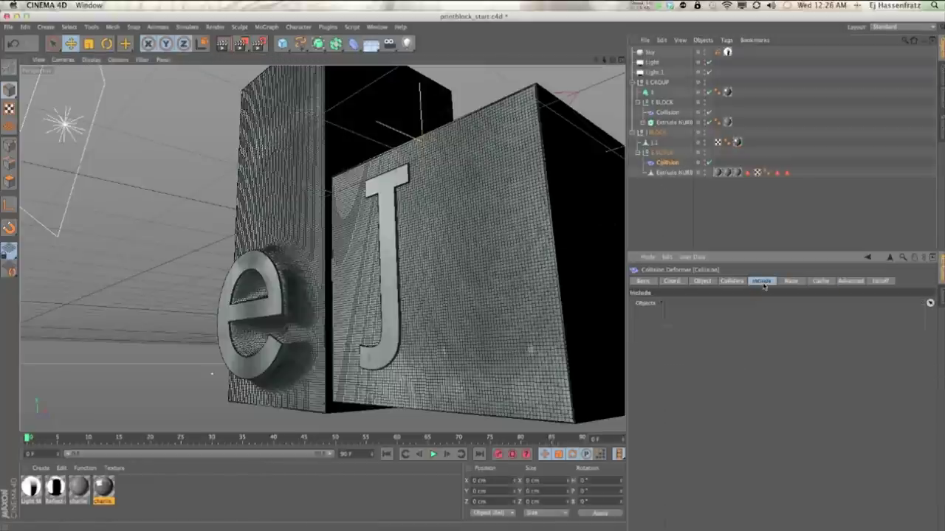
click(714, 283)
click(728, 283)
drag(661, 144, 704, 342)
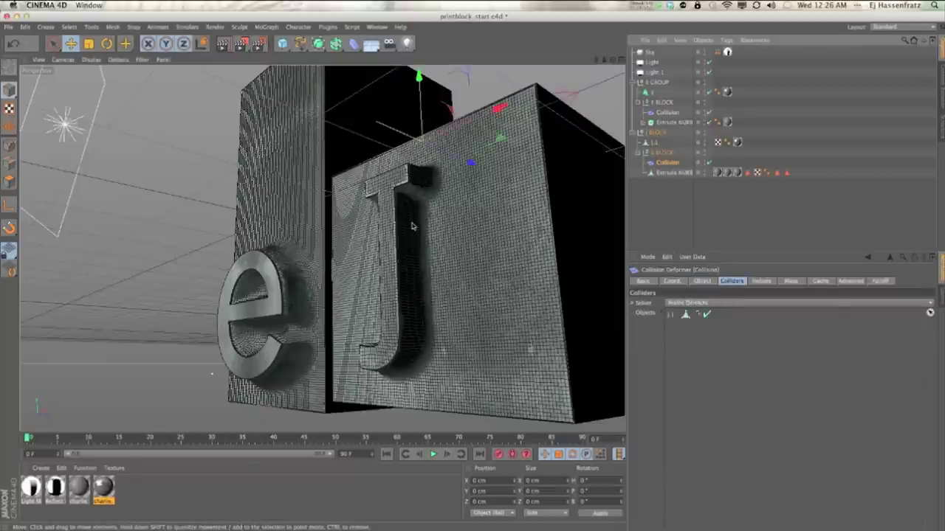
- Rename the merged J block body as CUBE, and enable and calculate the Collision deformer's cache
click(680, 175)
double_click(681, 174)
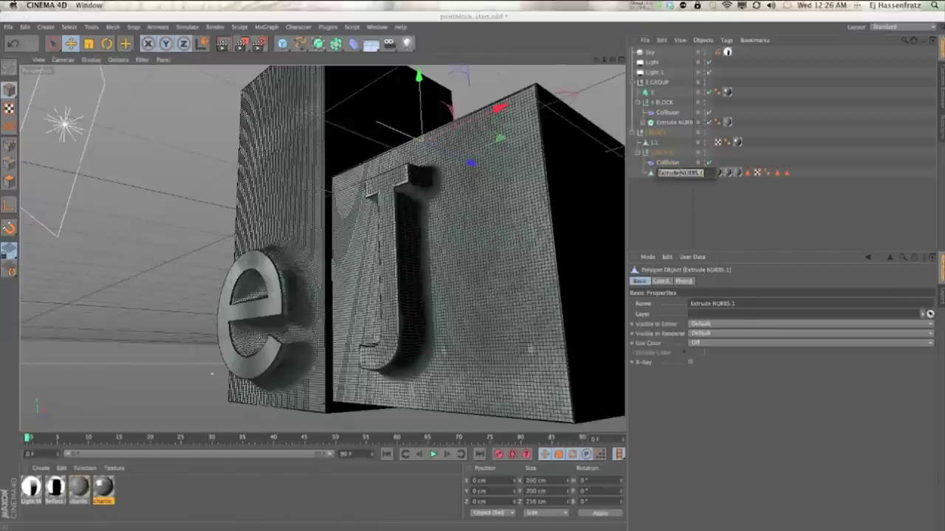
text(Cube)
key(Return)
click(667, 162)
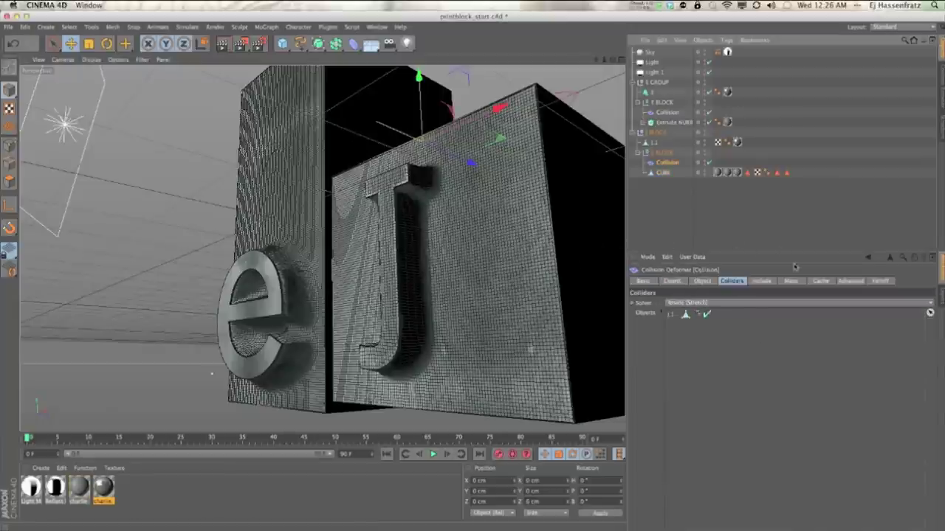
click(819, 282)
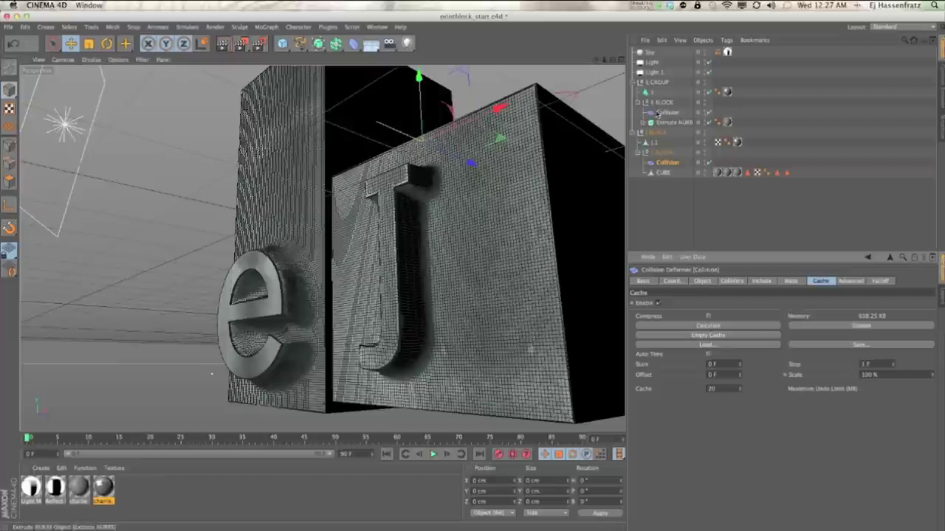
- Hide the E GROUP and delete it from the scene
click(657, 84)
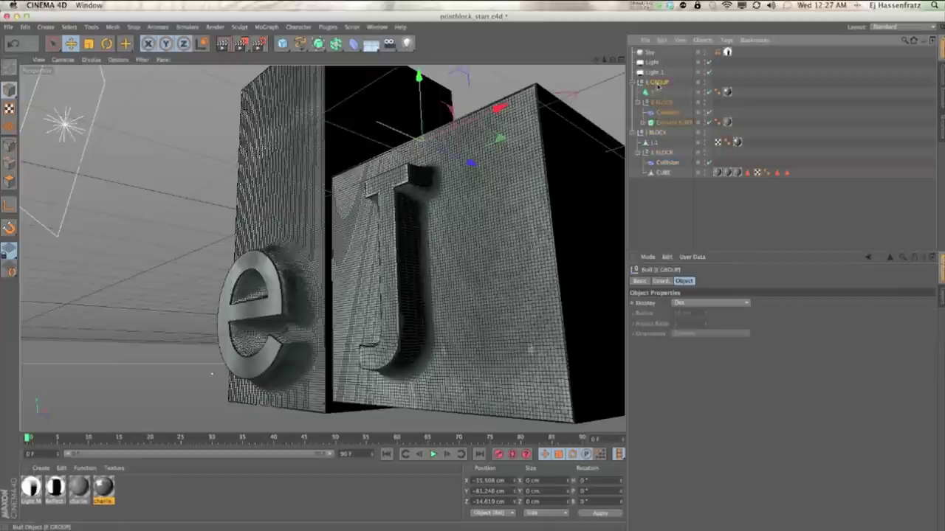
double_click(705, 85)
alt+drag(413, 265, 460, 300)
click(656, 83)
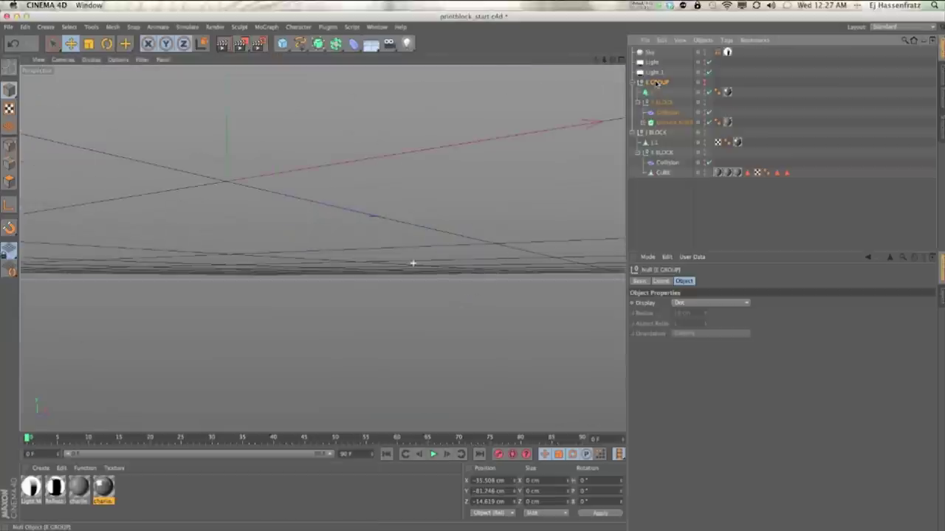
key(Delete)
click(655, 82)
alt+middle_drag(502, 193, 399, 193)
alt+drag(355, 218, 394, 303)
- Select the J block's Collision deformer and examine its cached deformation around the letter from several angles
click(661, 112)
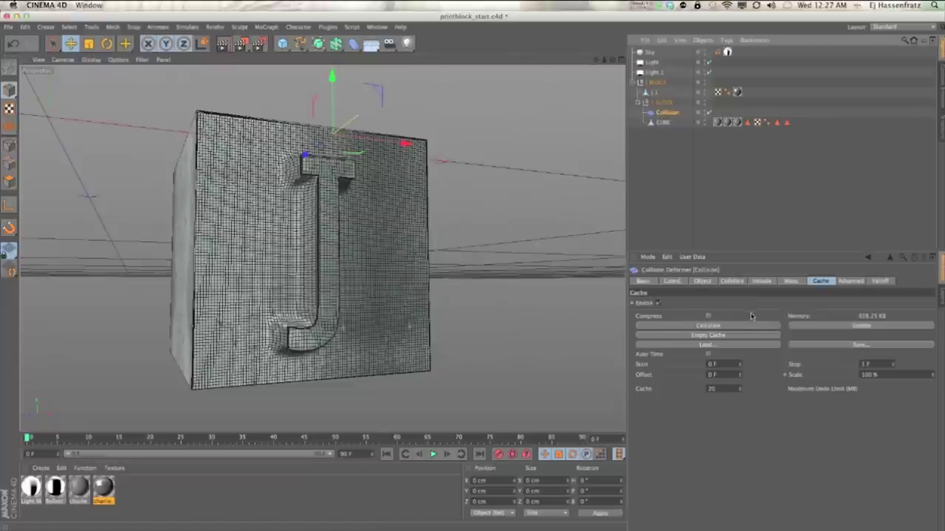
alt+drag(480, 316, 345, 317)
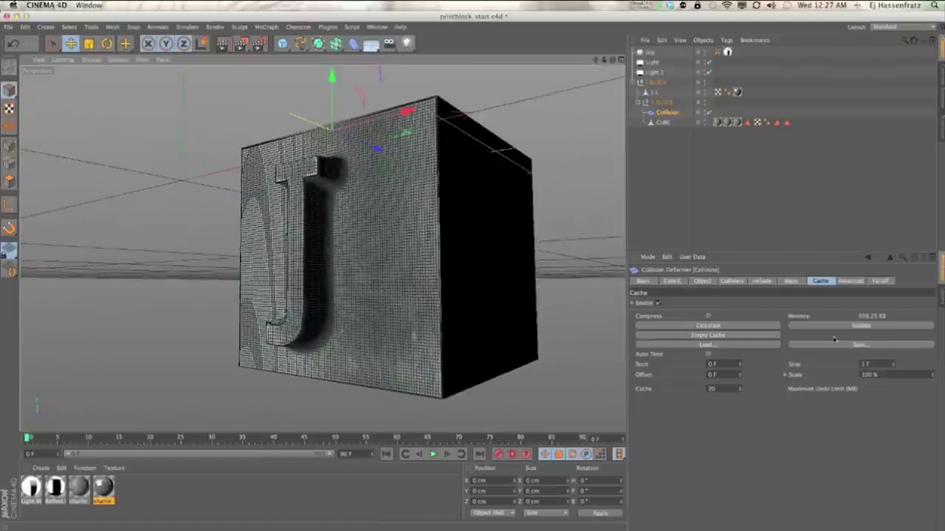
alt+drag(428, 301, 290, 258)
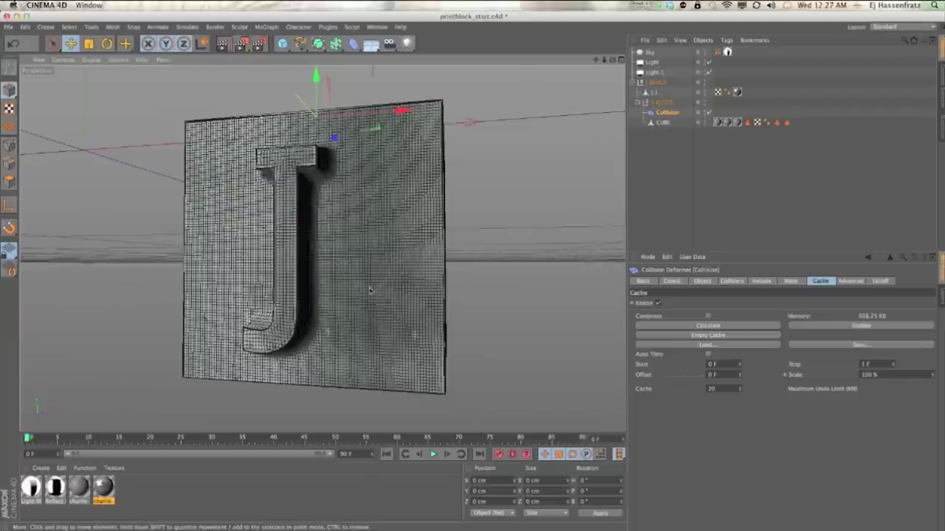
key(r)
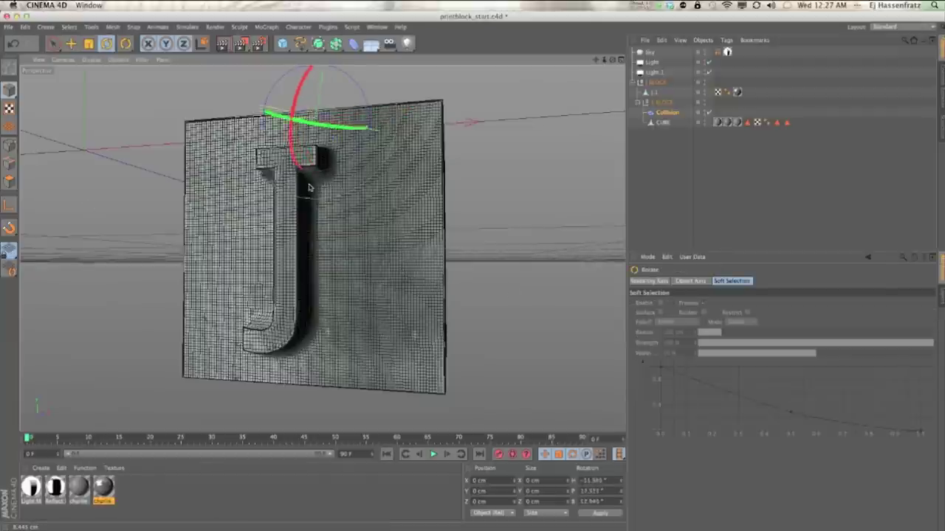
key(e)
alt+middle_drag(351, 216, 362, 216)
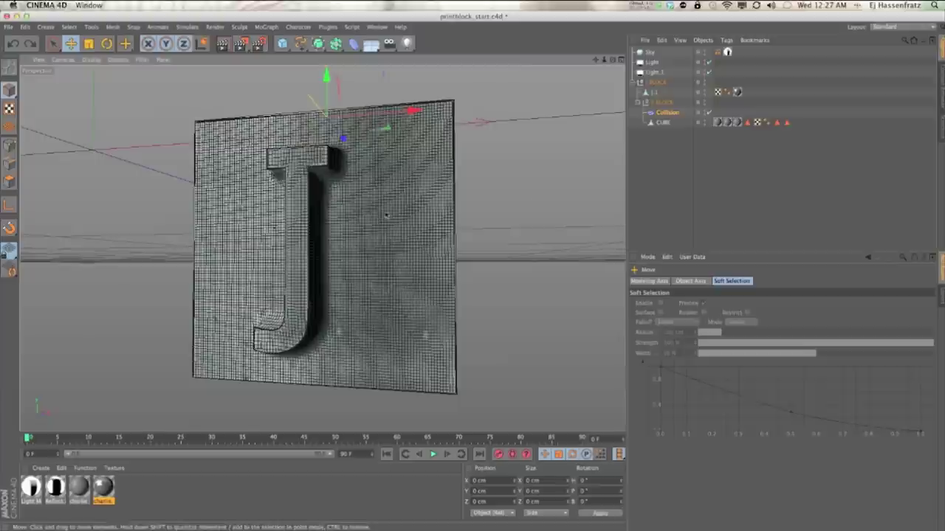
- Undo the deletion of the E GROUP and delete the J BLOCK group instead
middle_click(643, 89)
key(super+z)
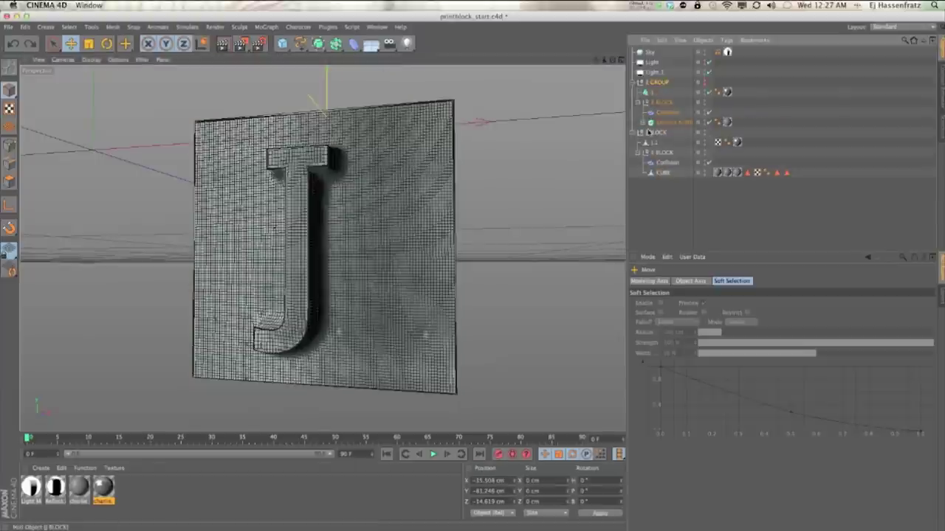
click(651, 133)
key(Delete)
- Set the regular grid width of the e block's Extrude NURBS caps to 8 cm
click(665, 123)
click(643, 122)
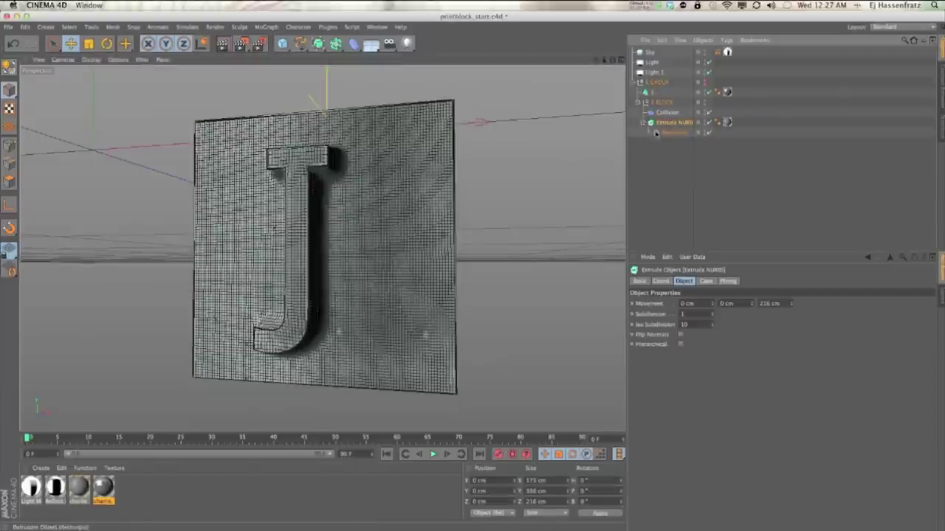
click(707, 282)
drag(690, 443, 576, 426)
text(1)
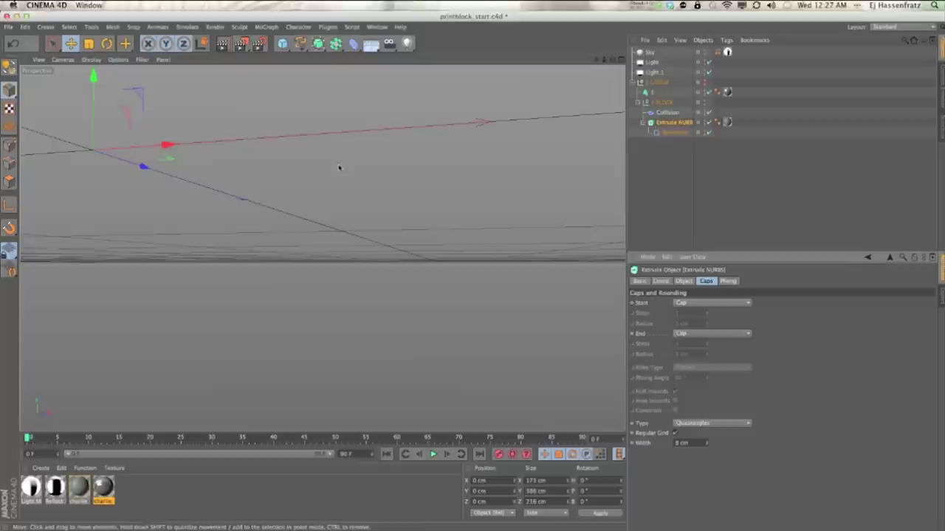
- Make the E GROUP visible in the viewport again
alt+right_drag(363, 179, 308, 189)
alt+middle_drag(308, 189, 561, 263)
click(703, 80)
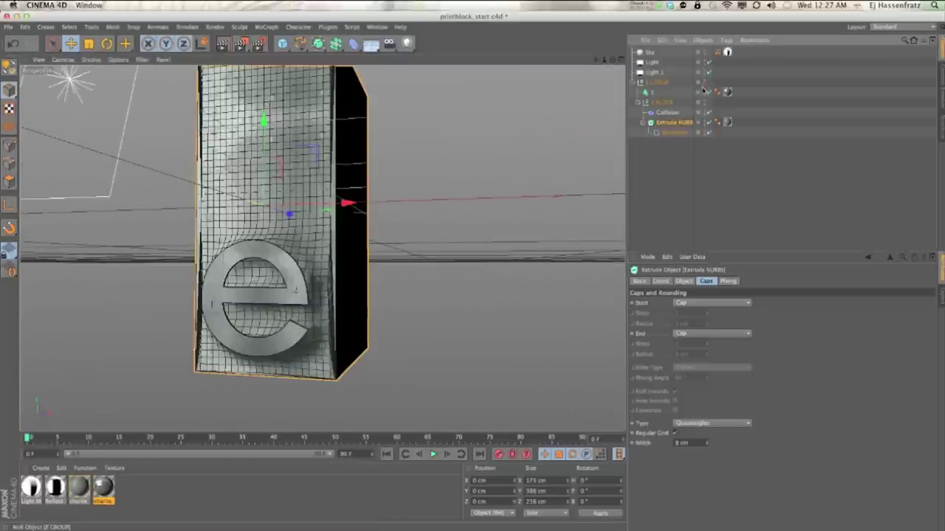
mouse_move(317, 260)
alt+mouse_down()
mouse_move(341, 286)
mouse_move(327, 267)
alt+mouse_up()
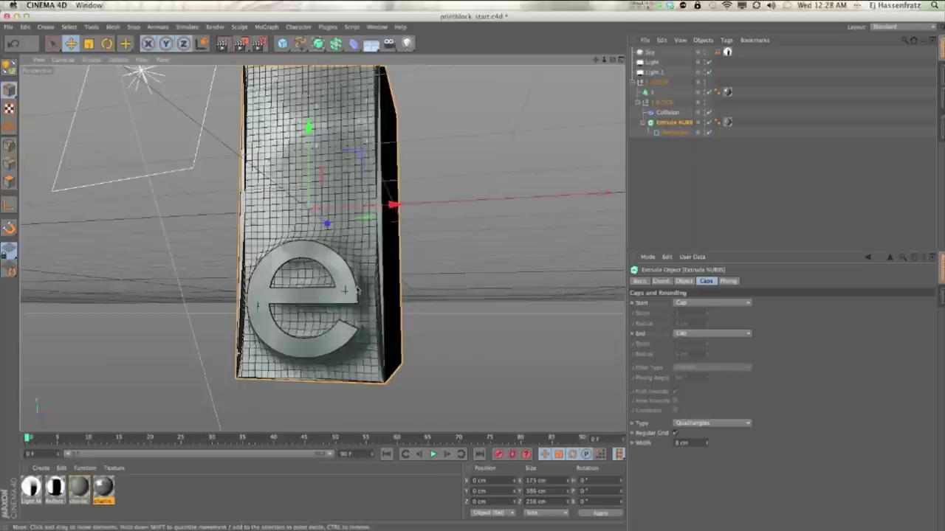
- Set the regular grid width of the e block's Extrude NURBS caps to 3 cm
alt+drag(317, 283, 342, 255)
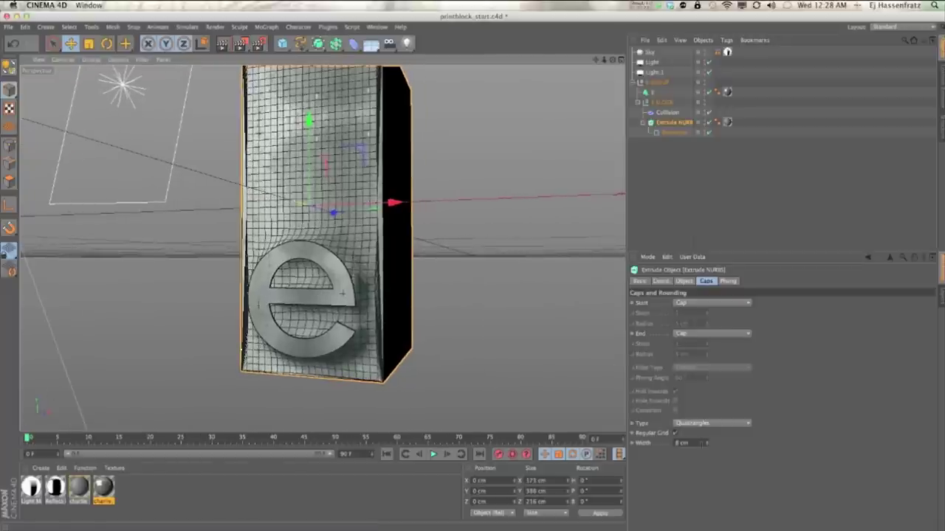
double_click(682, 443)
text(3)
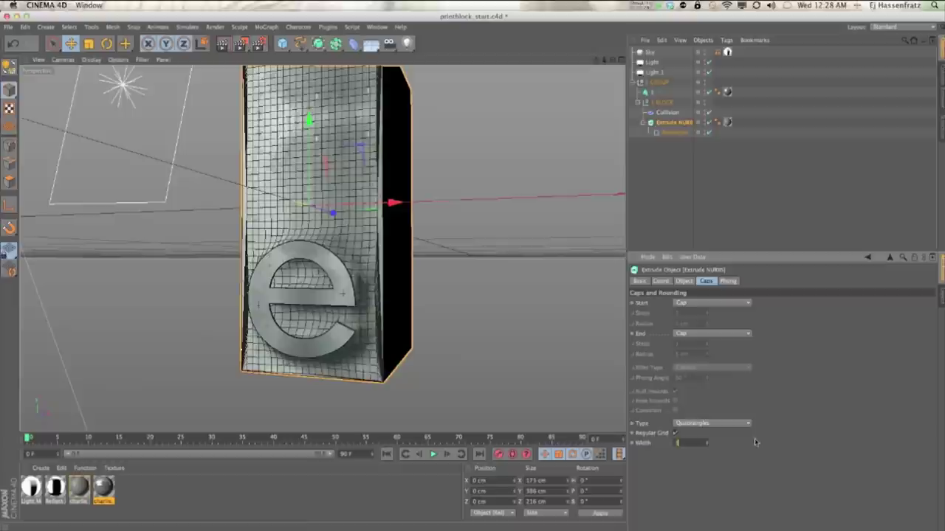
key(Return)
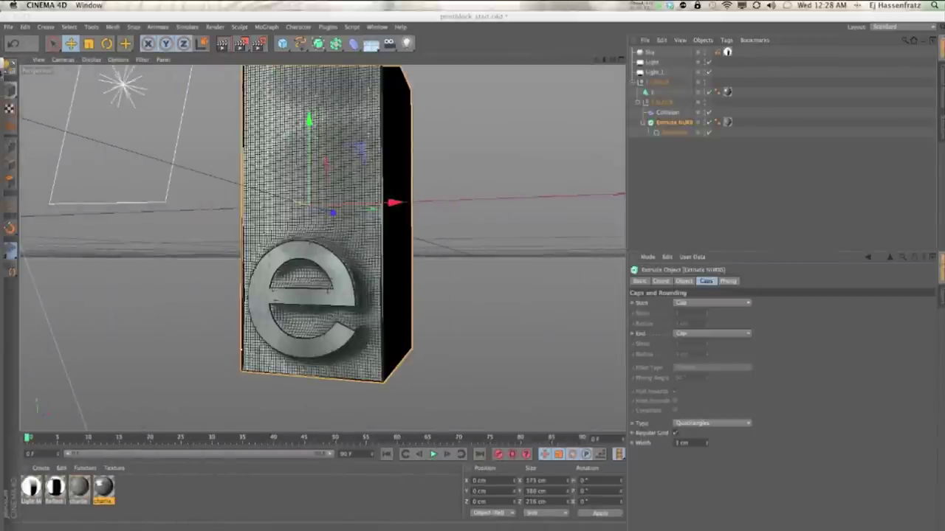
- Open the finished project printblock_final.c4d from the PRINT BLOCK TEXT folder
click(8, 27)
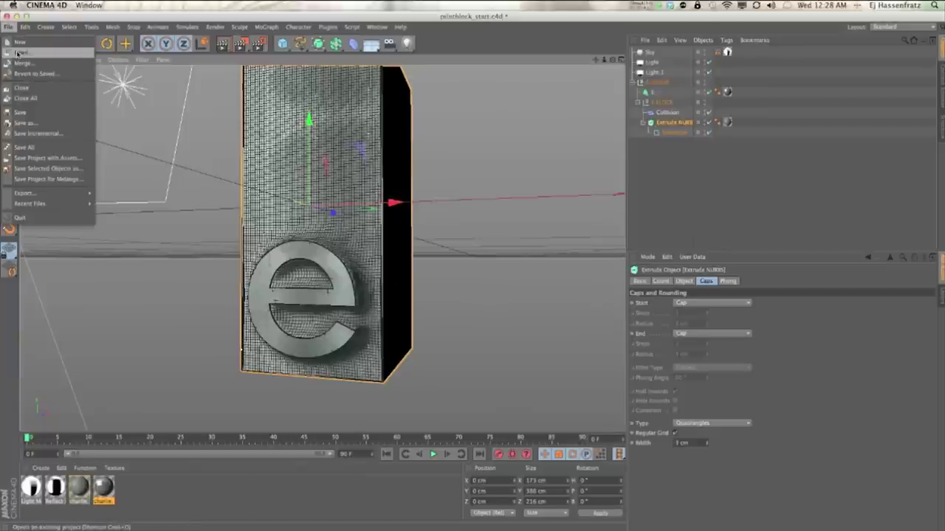
click(19, 54)
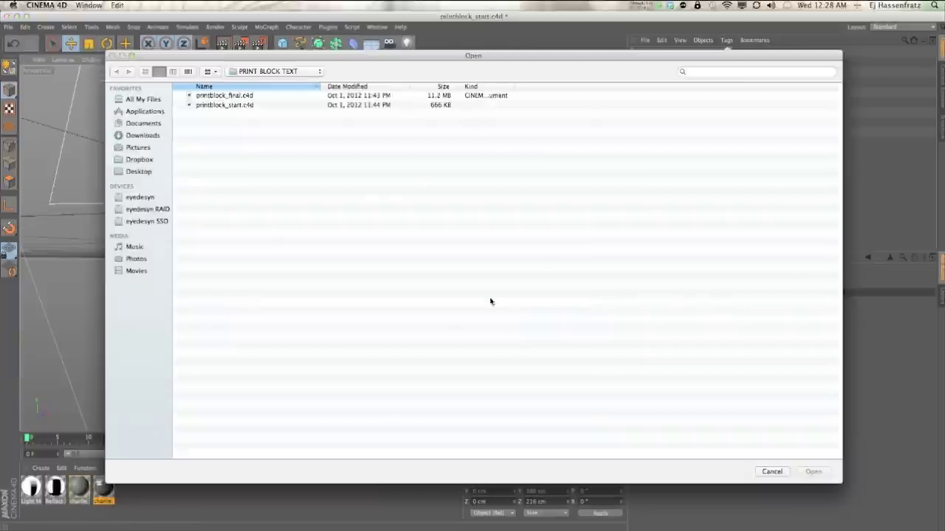
click(214, 95)
double_click(215, 96)
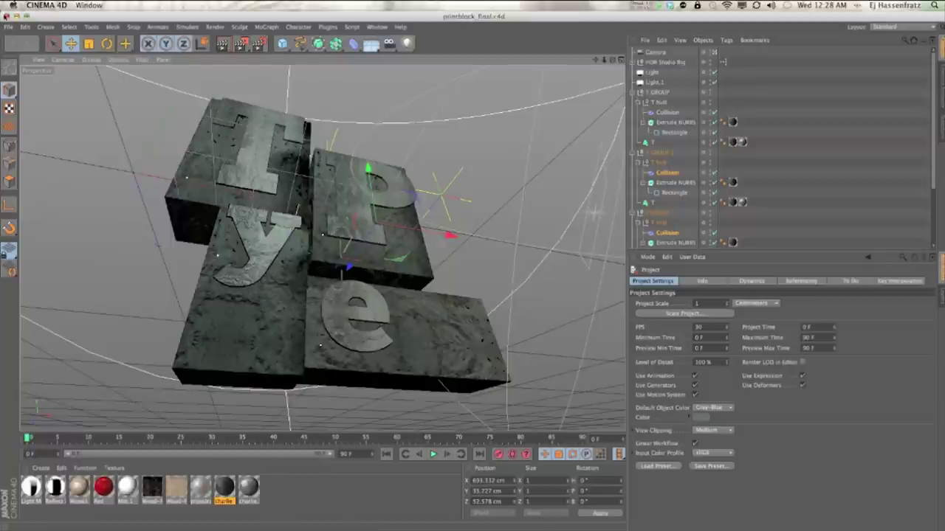
- Open the Desktop image Screen Shot 2012-10-01 at 11.42.58 PM and examine the finished letter blocks at 80% zoom
click(8, 26)
click(41, 55)
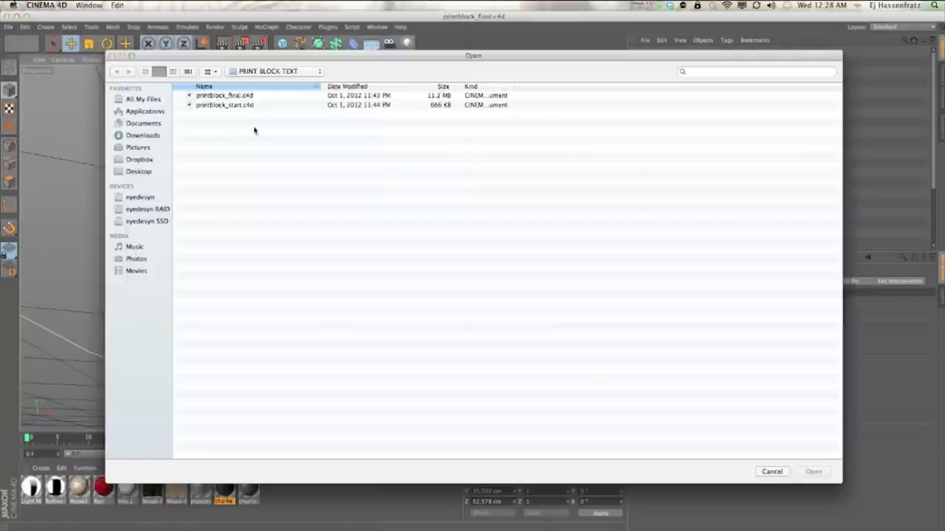
click(145, 169)
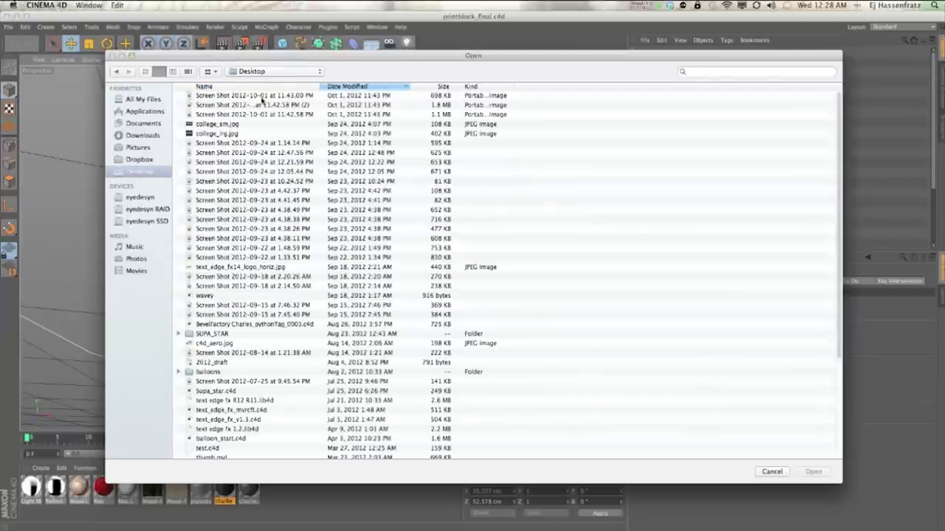
click(172, 72)
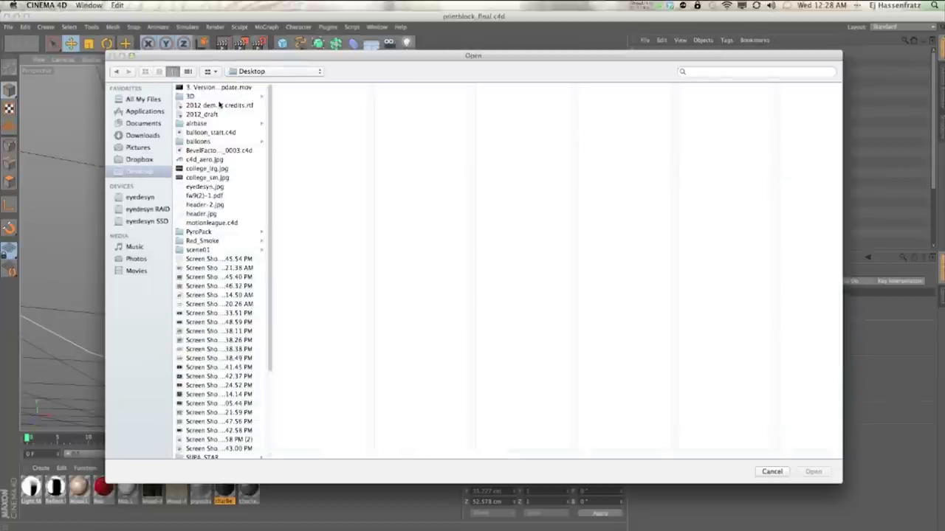
click(158, 72)
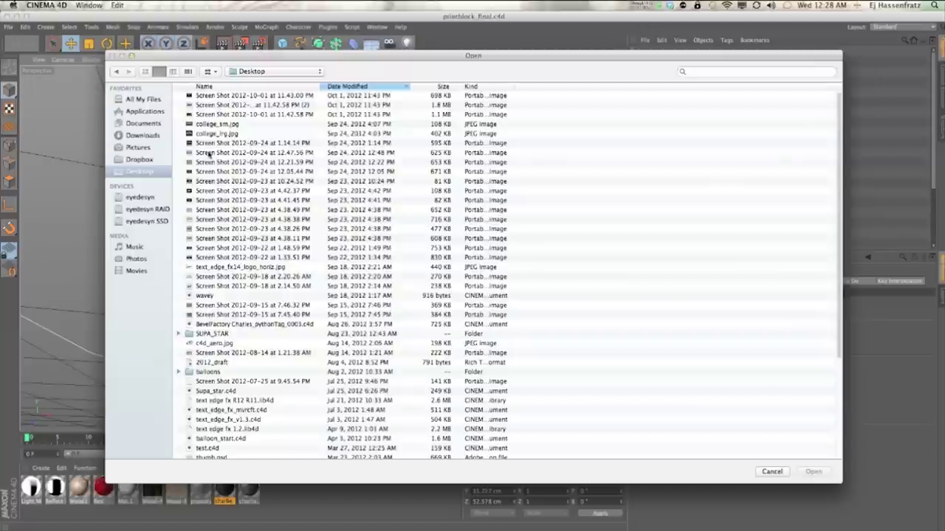
click(235, 115)
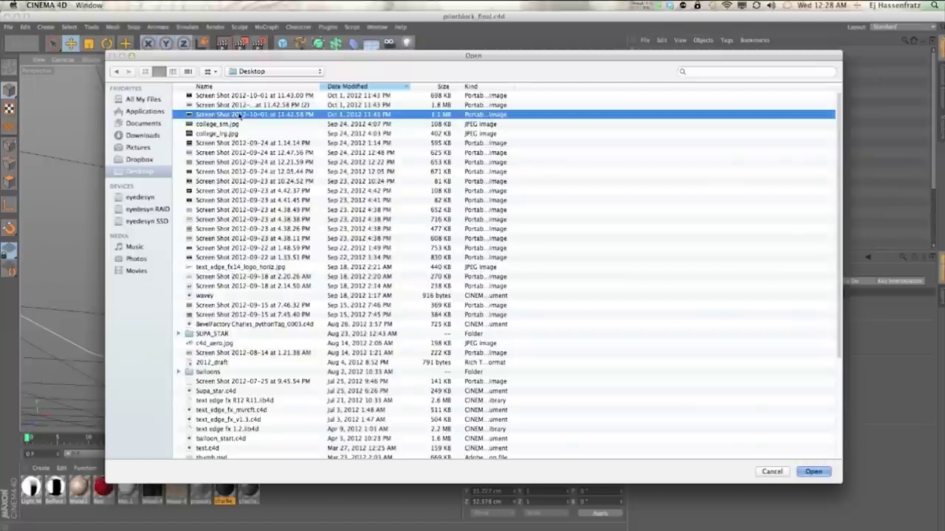
double_click(238, 115)
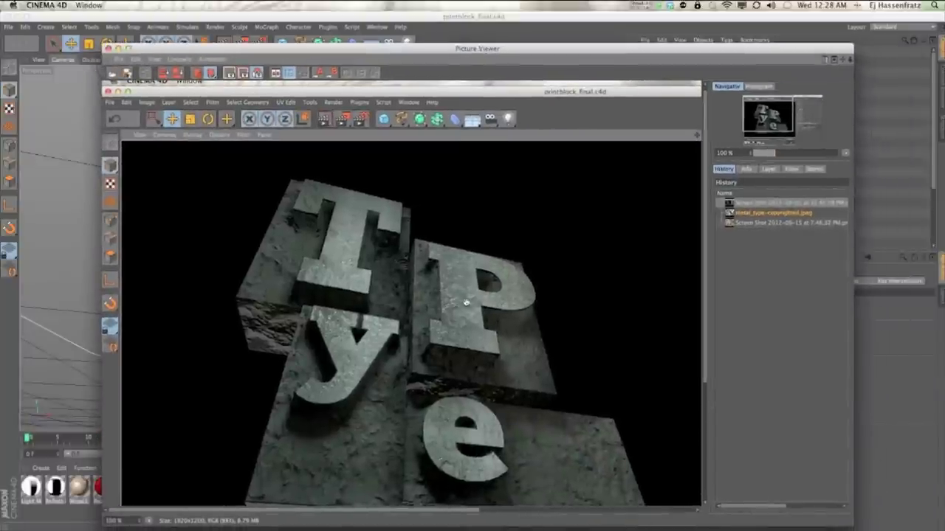
scroll(466, 302, down, 3)
scroll(462, 302, up, 1)
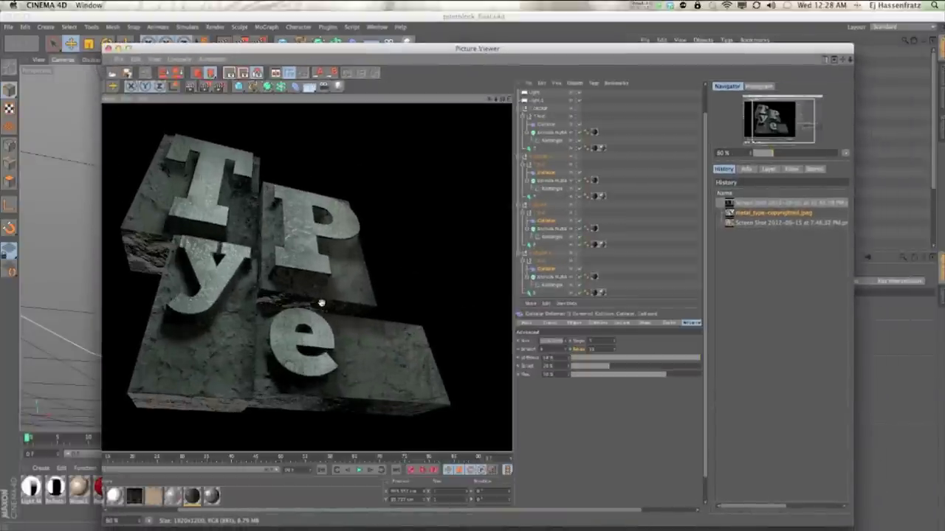
scroll(430, 313, up, 2)
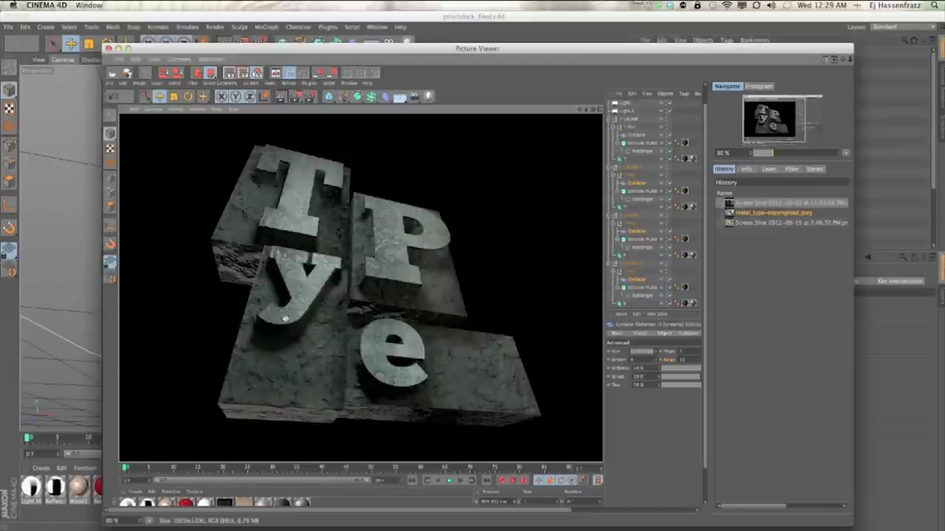
drag(387, 53, 380, 42)
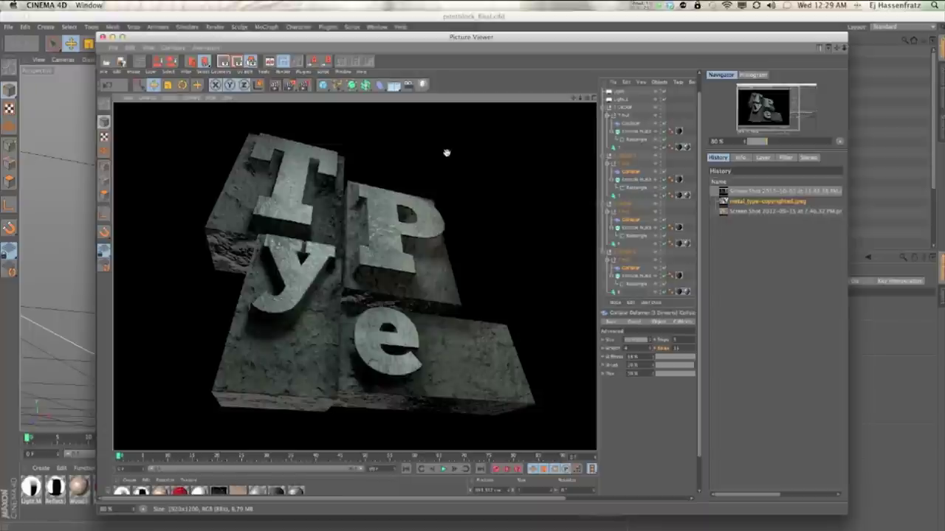